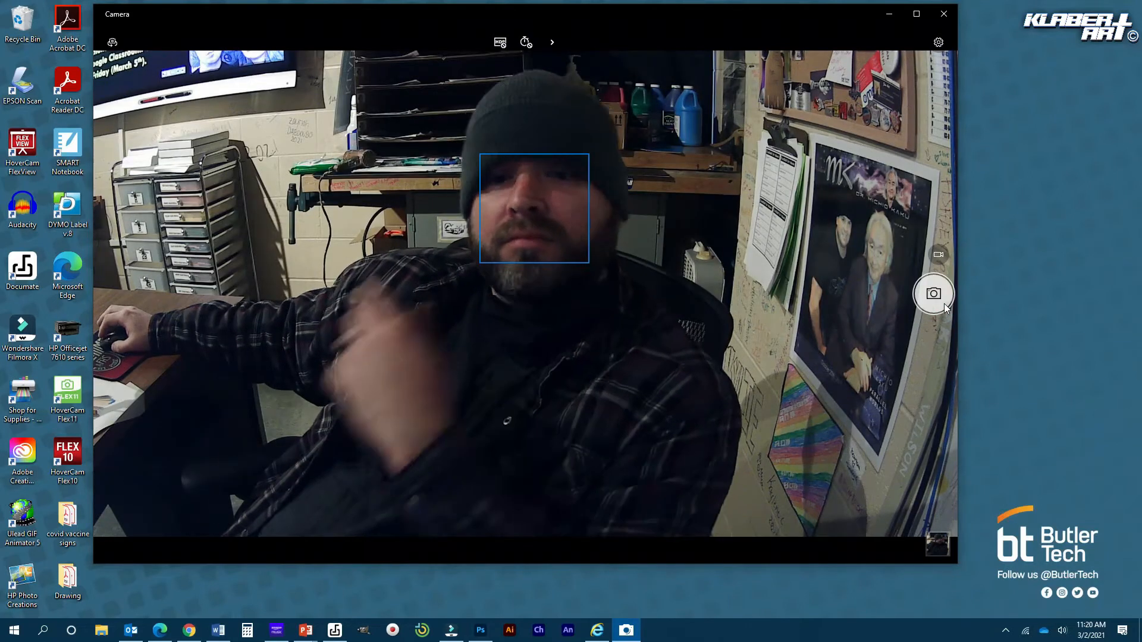
Take two more webcam photos and close the Camera app.
click(945, 305)
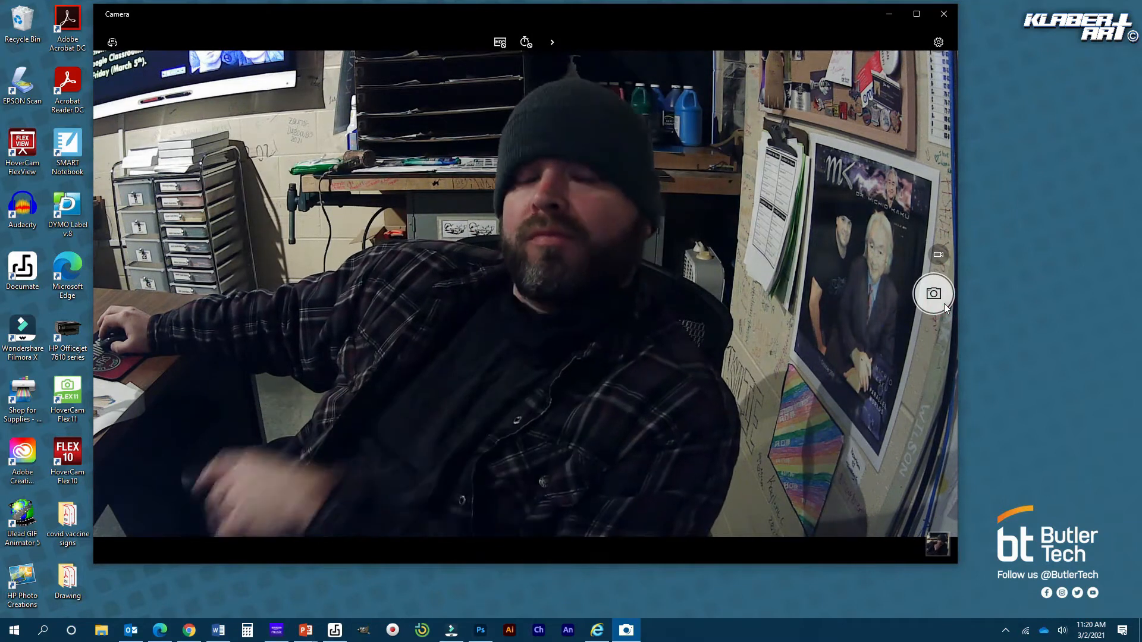
click(945, 305)
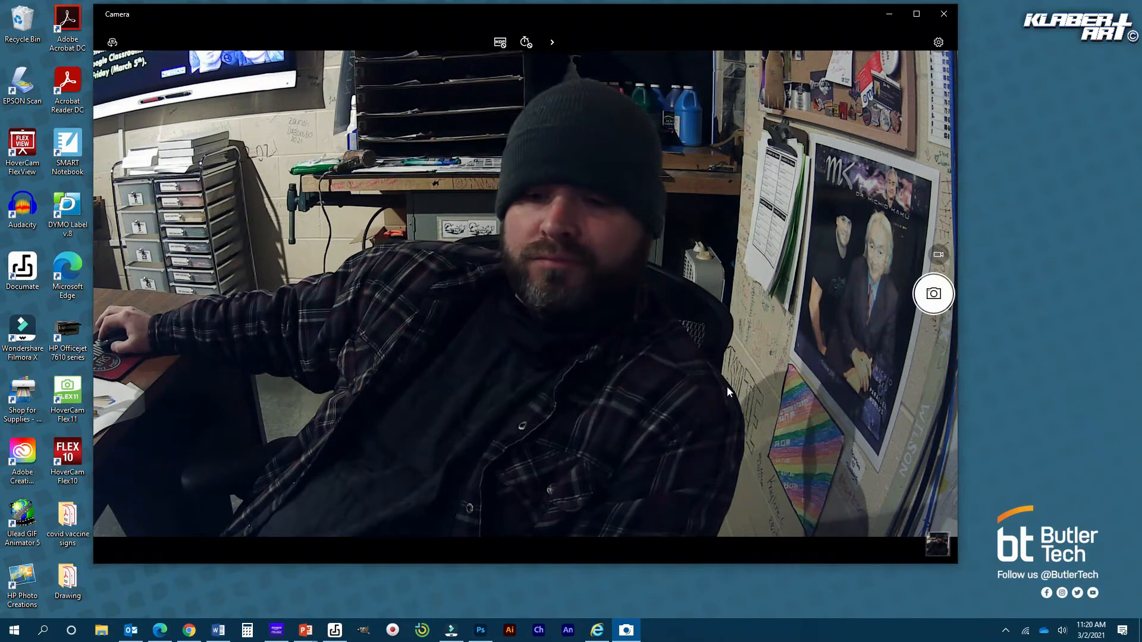
click(943, 13)
Switch to Photoshop and open the photo WIN_20210302_11_16_21_Pro from the Camera Roll folder in Pictures.
click(480, 630)
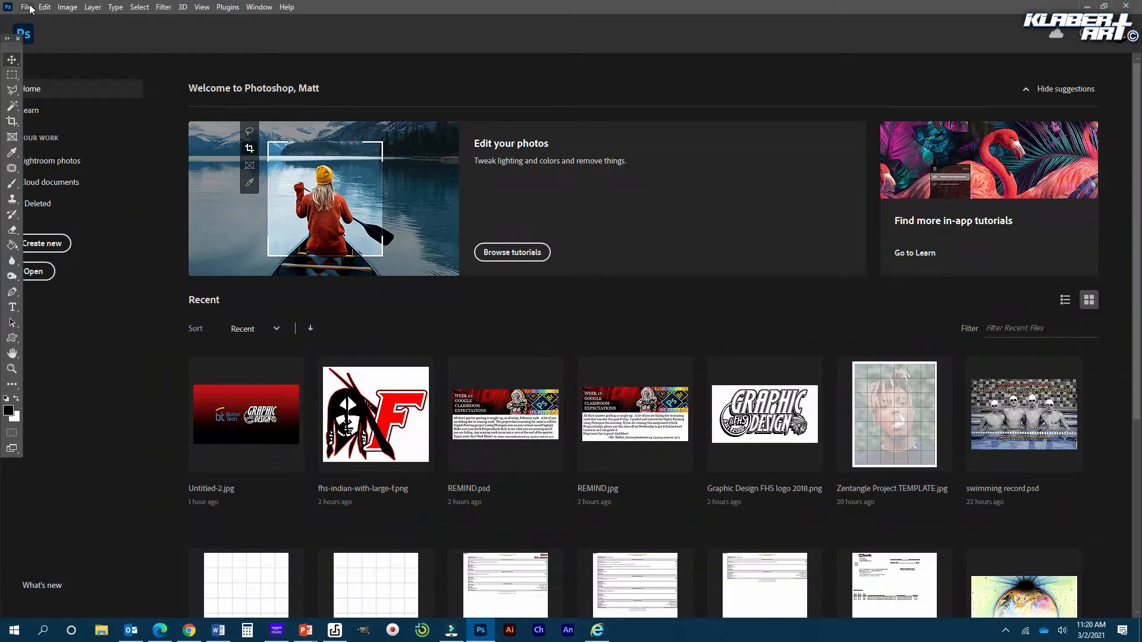
click(28, 7)
click(45, 32)
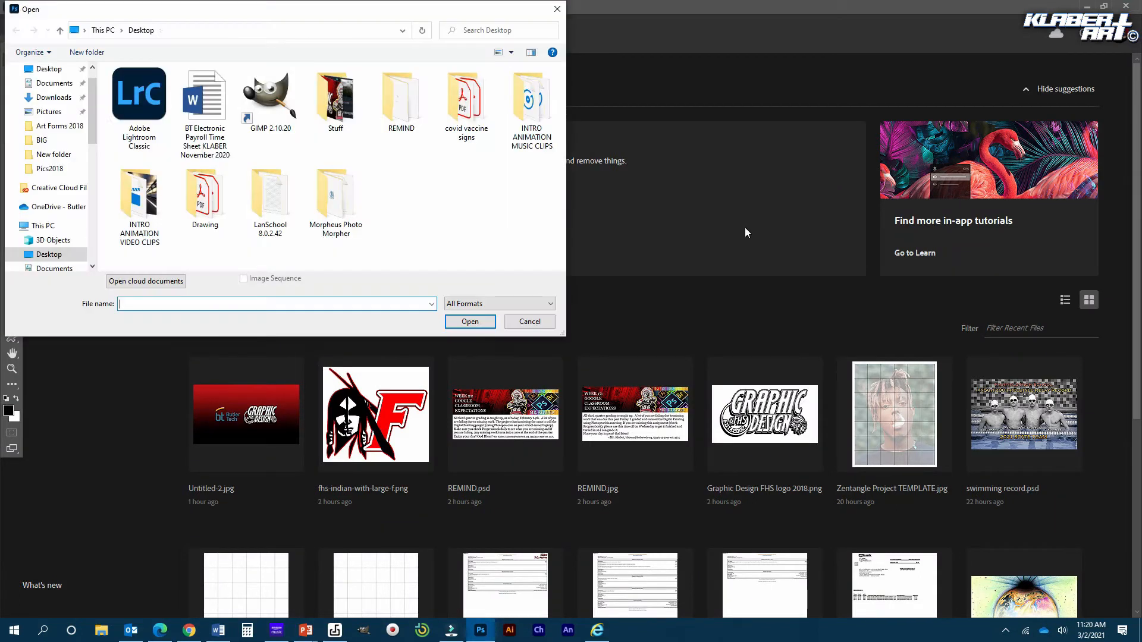
click(45, 113)
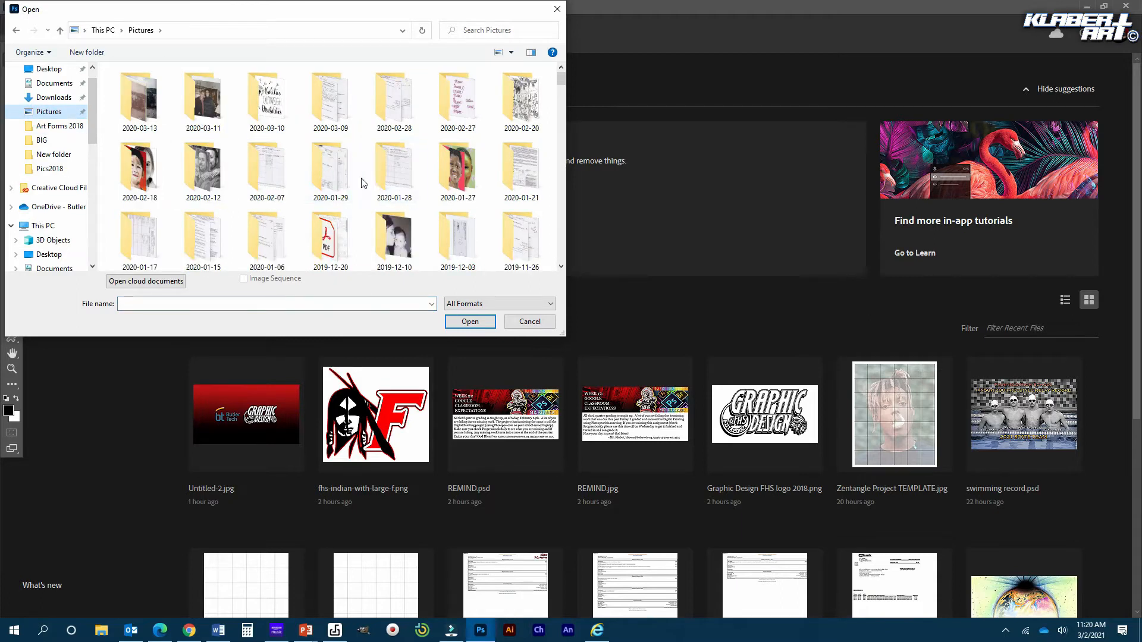
scroll(359, 181, down, 4)
scroll(359, 182, down, 2)
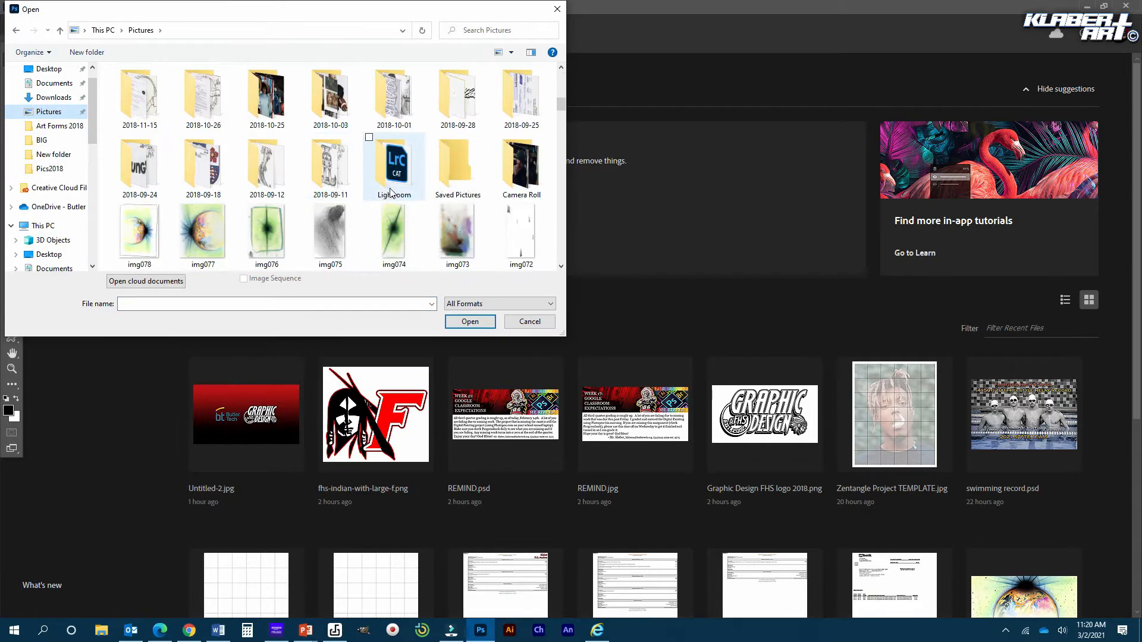
click(527, 178)
double_click(526, 178)
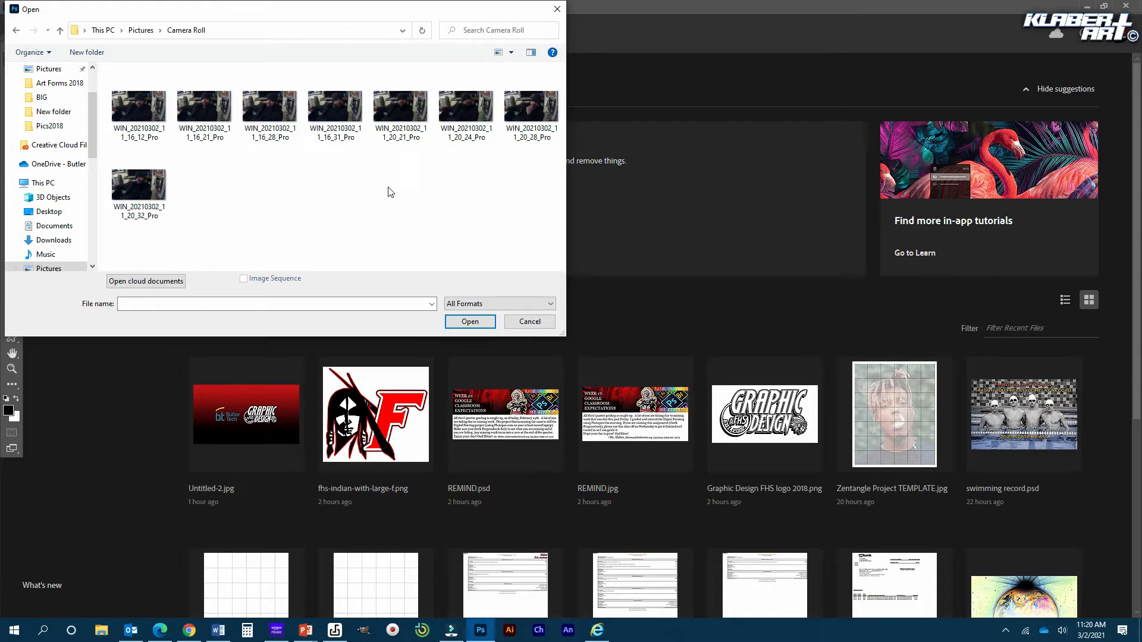
click(156, 191)
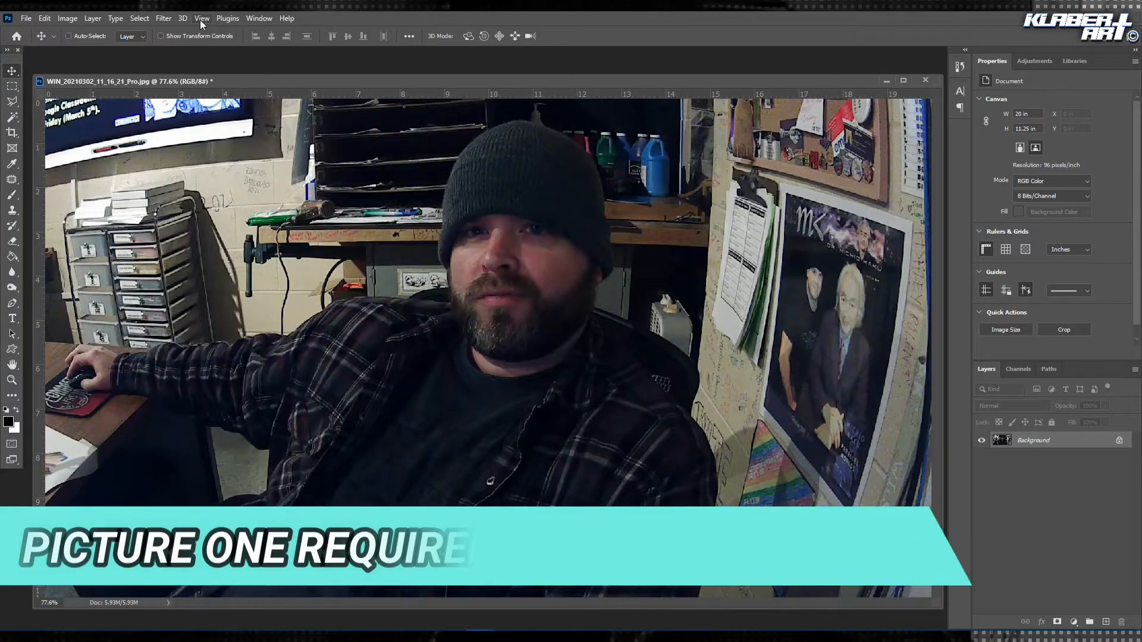
click(201, 19)
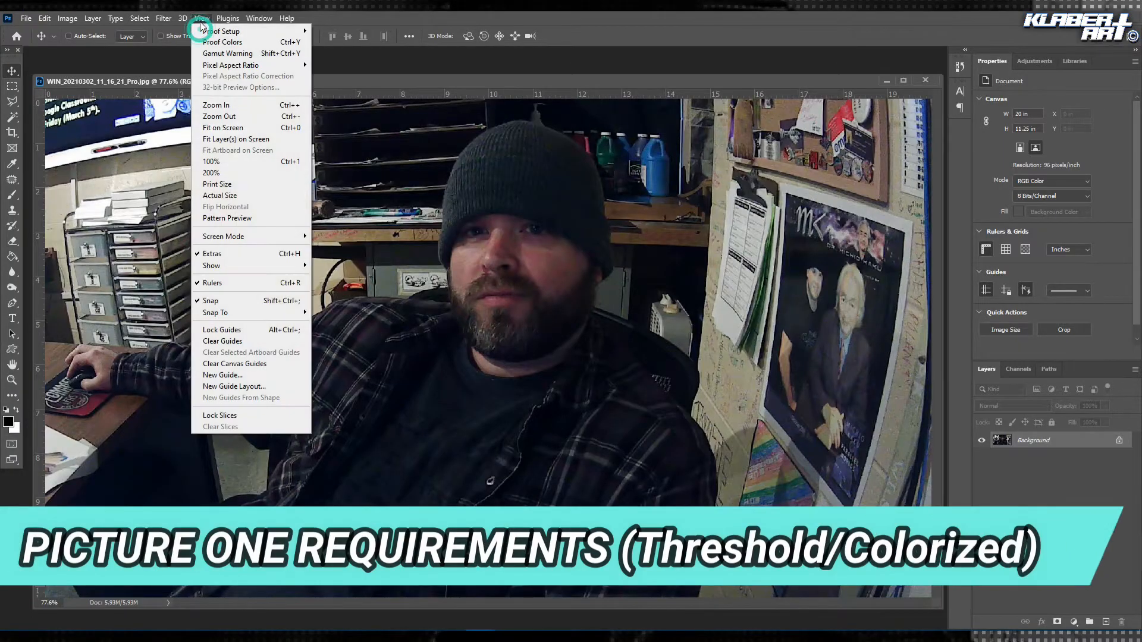
click(206, 18)
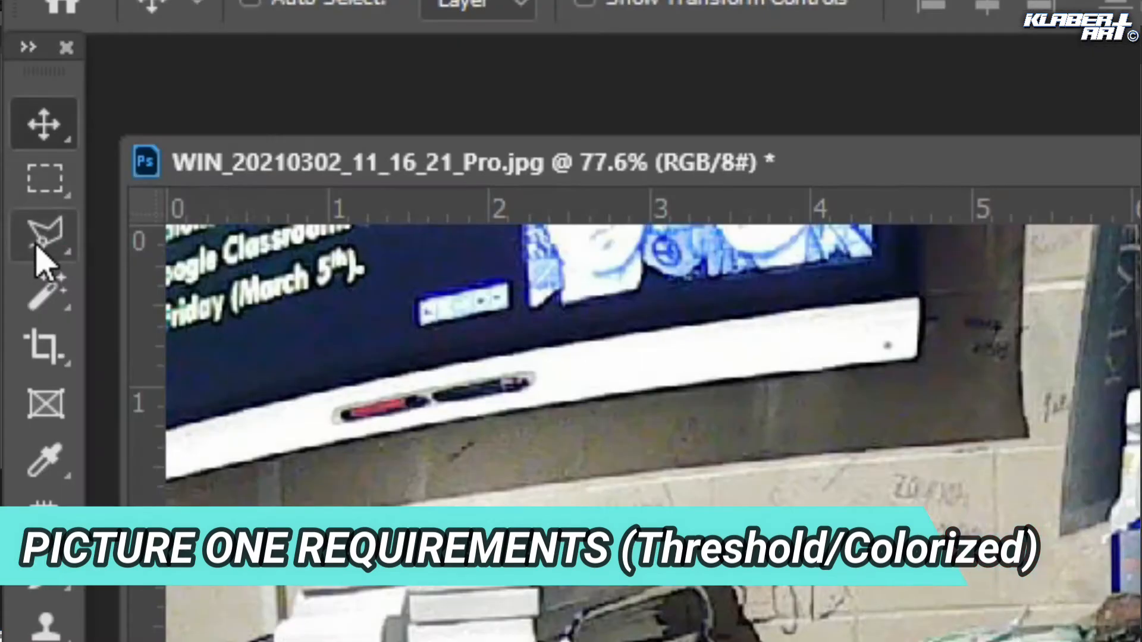
Select the photo's background with the Polygonal Lasso, tracing along the desk, arm, hat and chair and closing around the image edges.
click(12, 101)
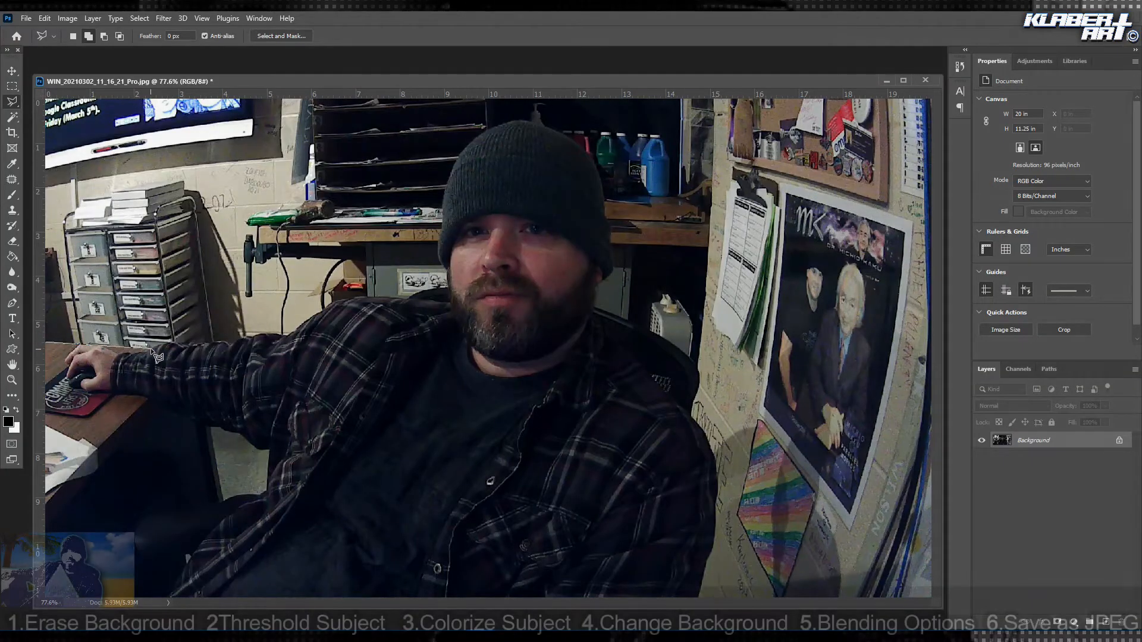
click(192, 348)
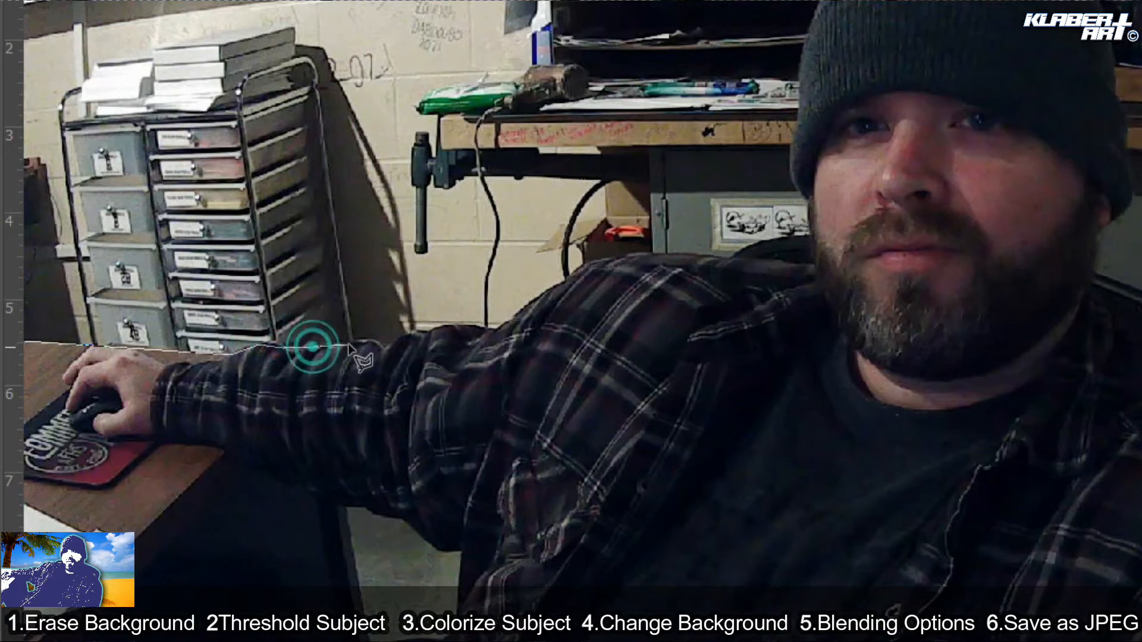
click(365, 349)
click(380, 341)
click(418, 332)
click(433, 331)
click(458, 324)
click(499, 326)
click(565, 282)
click(595, 263)
click(641, 255)
click(684, 256)
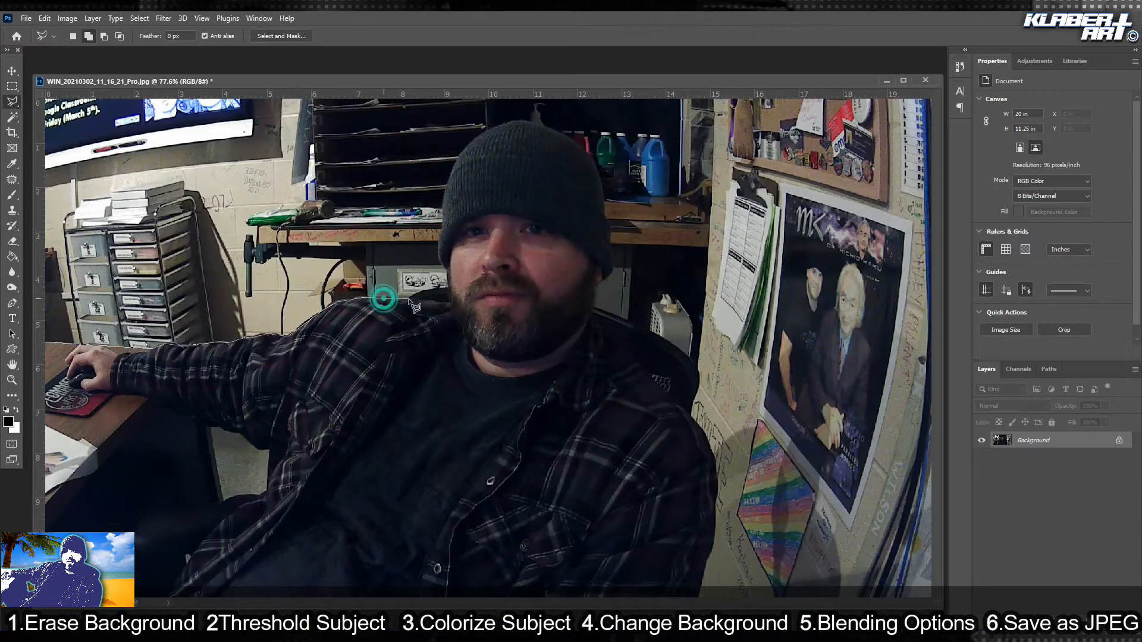
click(409, 300)
click(439, 251)
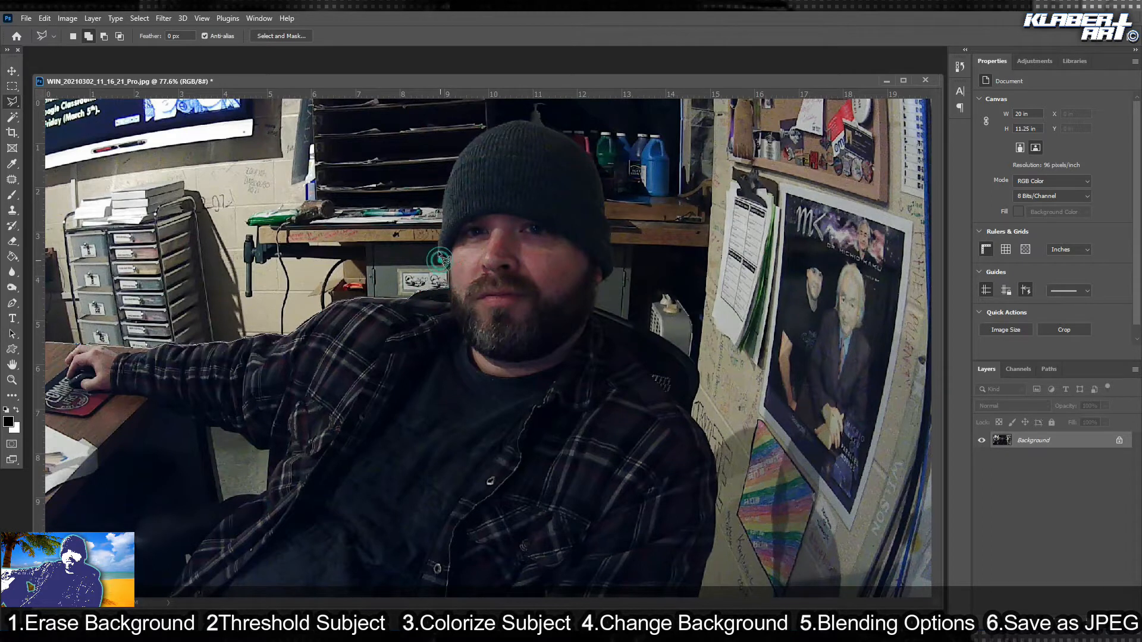
click(444, 198)
click(474, 138)
click(526, 123)
click(570, 137)
click(592, 155)
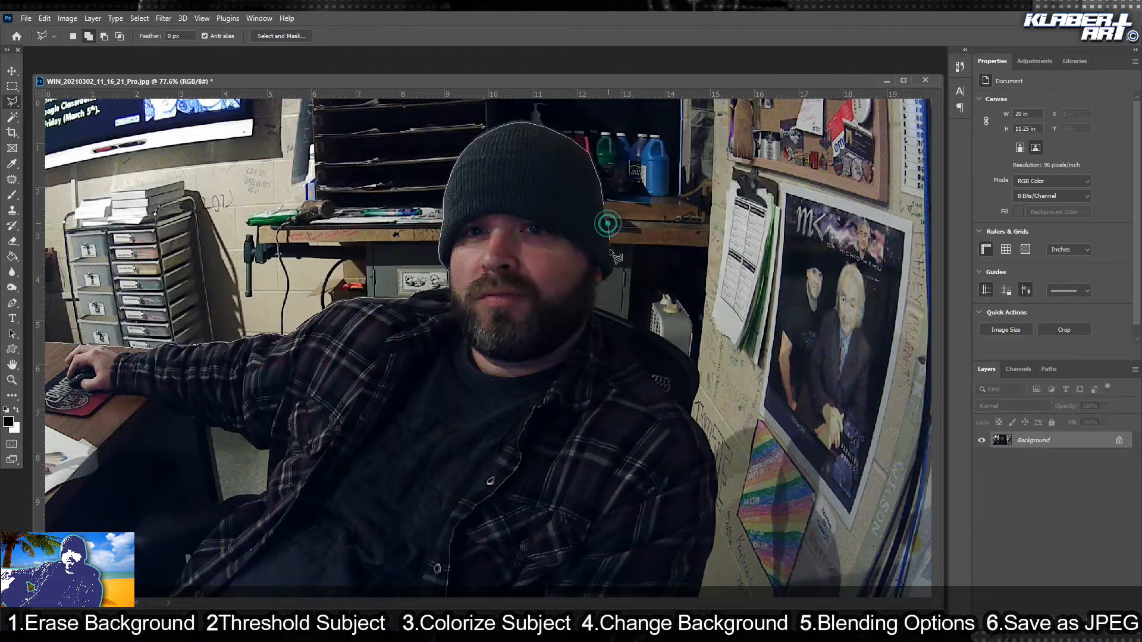
click(607, 277)
click(595, 287)
click(594, 306)
click(690, 359)
click(699, 387)
click(691, 415)
click(716, 475)
click(710, 540)
click(699, 598)
click(934, 598)
click(934, 93)
click(40, 91)
click(42, 339)
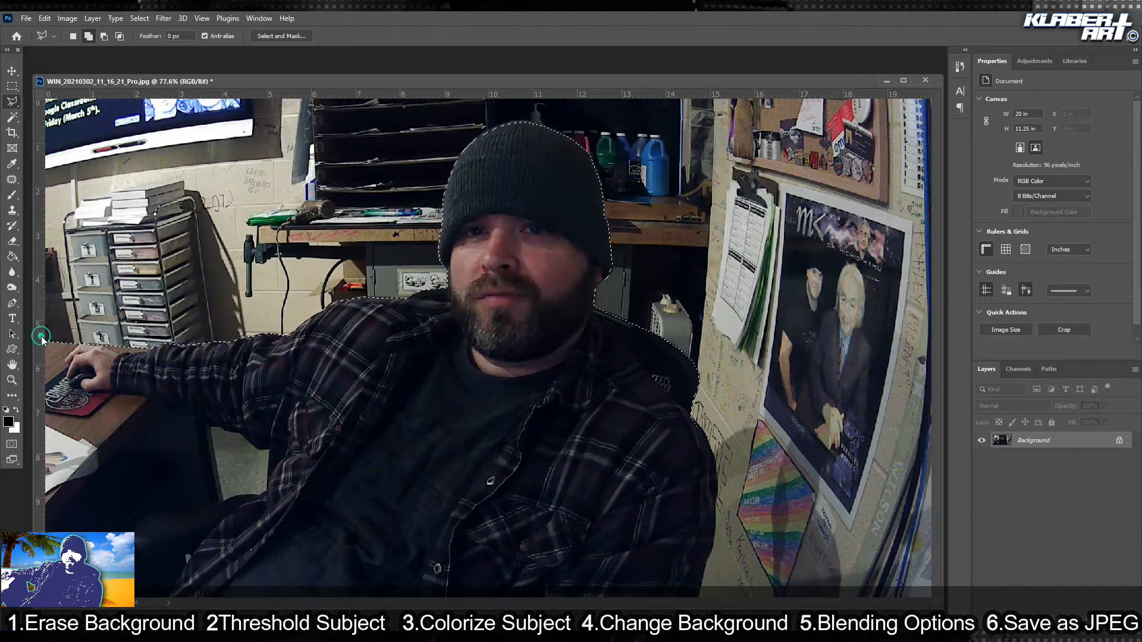
Add the background gap enclosed between the arm, the torso and the desk to the selection.
click(210, 429)
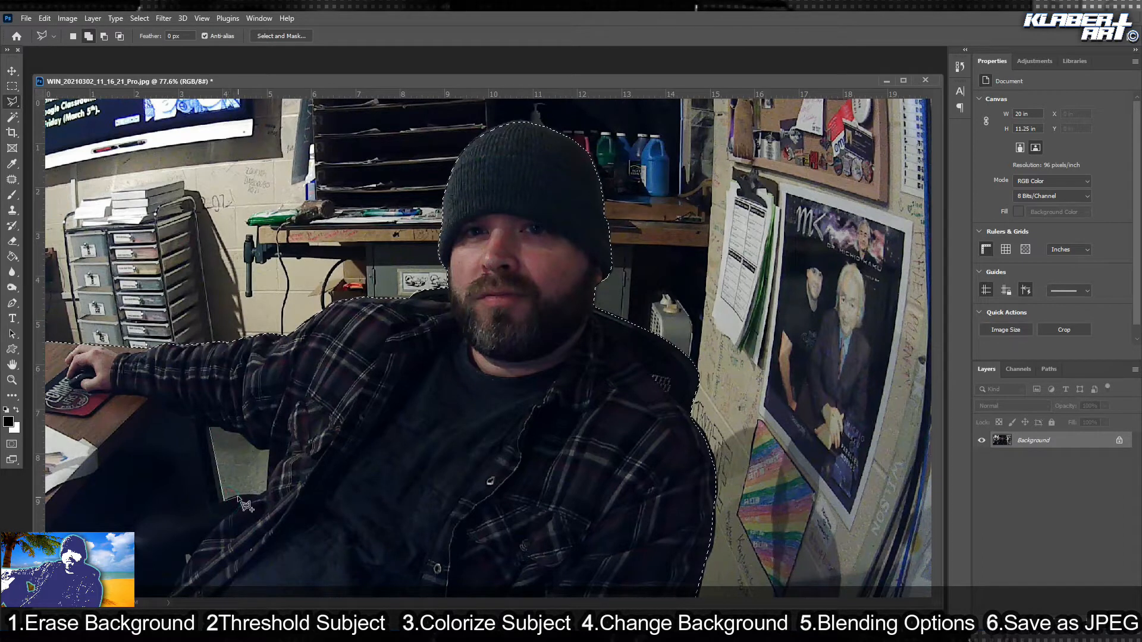
click(265, 496)
click(270, 449)
click(259, 448)
click(245, 435)
click(233, 428)
click(219, 427)
click(213, 426)
Unlock the Background layer, delete the selected background and deselect.
click(1120, 441)
key(Delete)
click(142, 19)
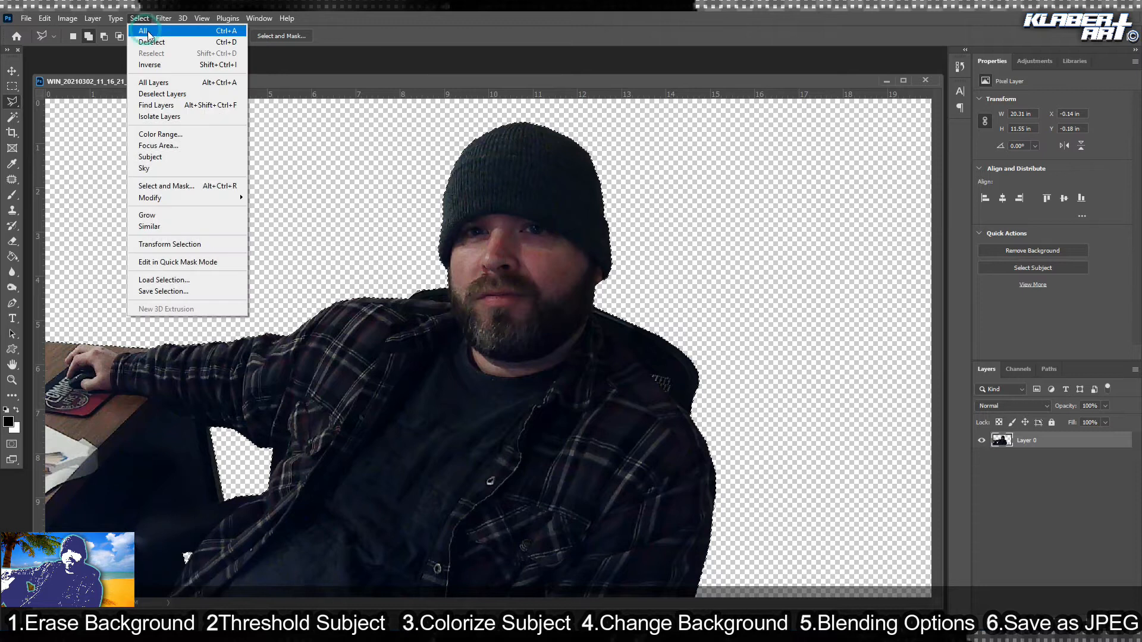
click(150, 42)
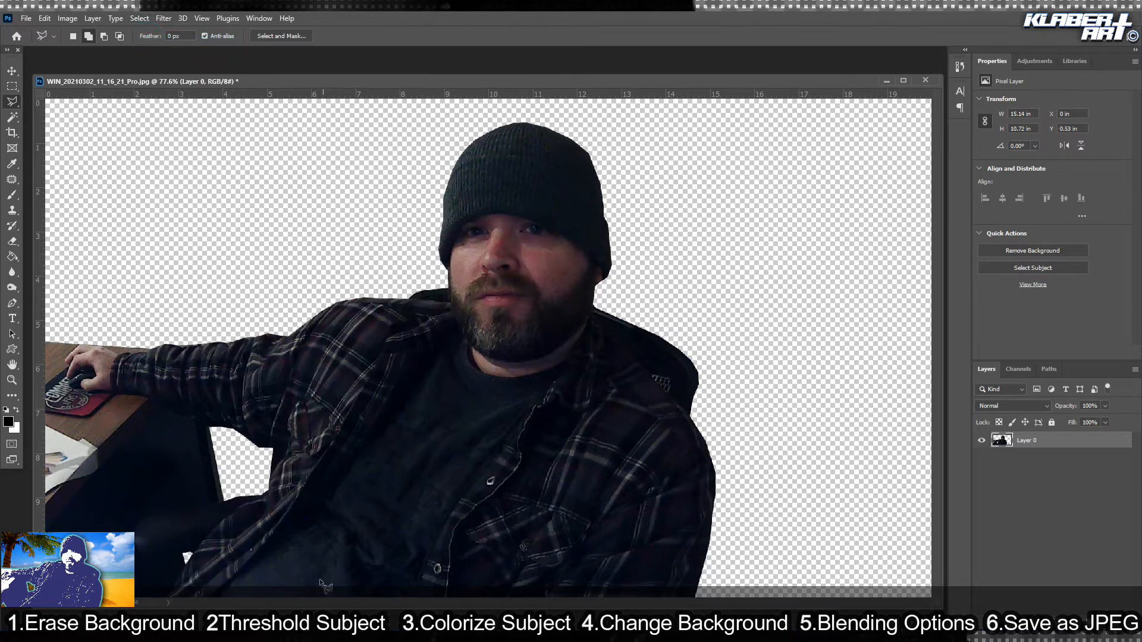
Switch to Chrome and copy the enlarged palm-tree beach image from the "beach background" image results.
mouse_move(197, 617)
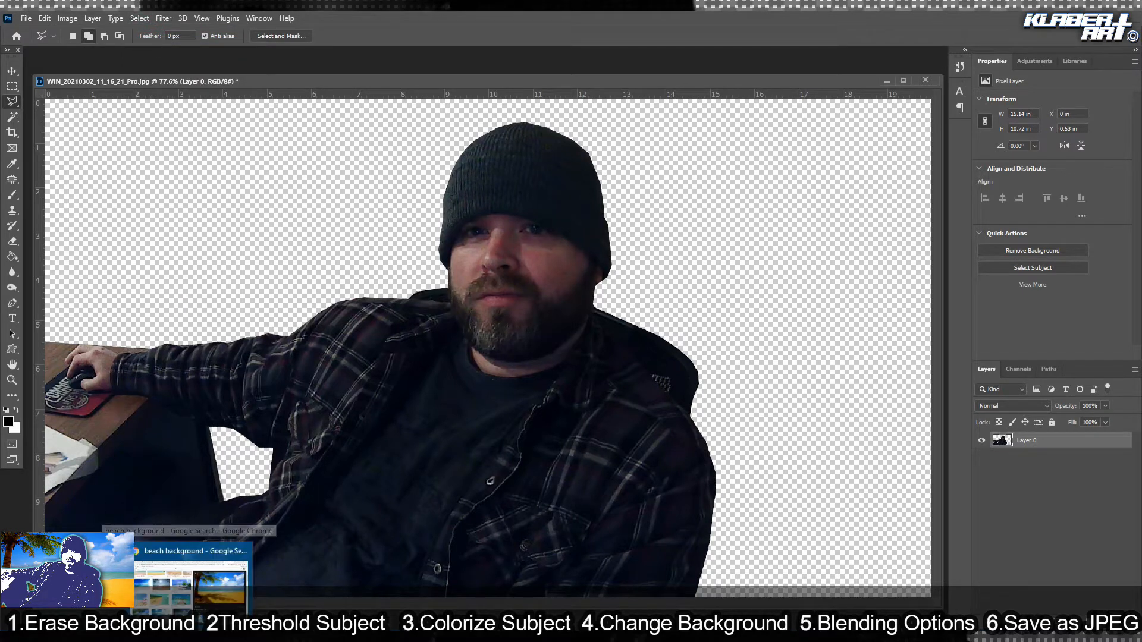
click(190, 586)
right_click(779, 269)
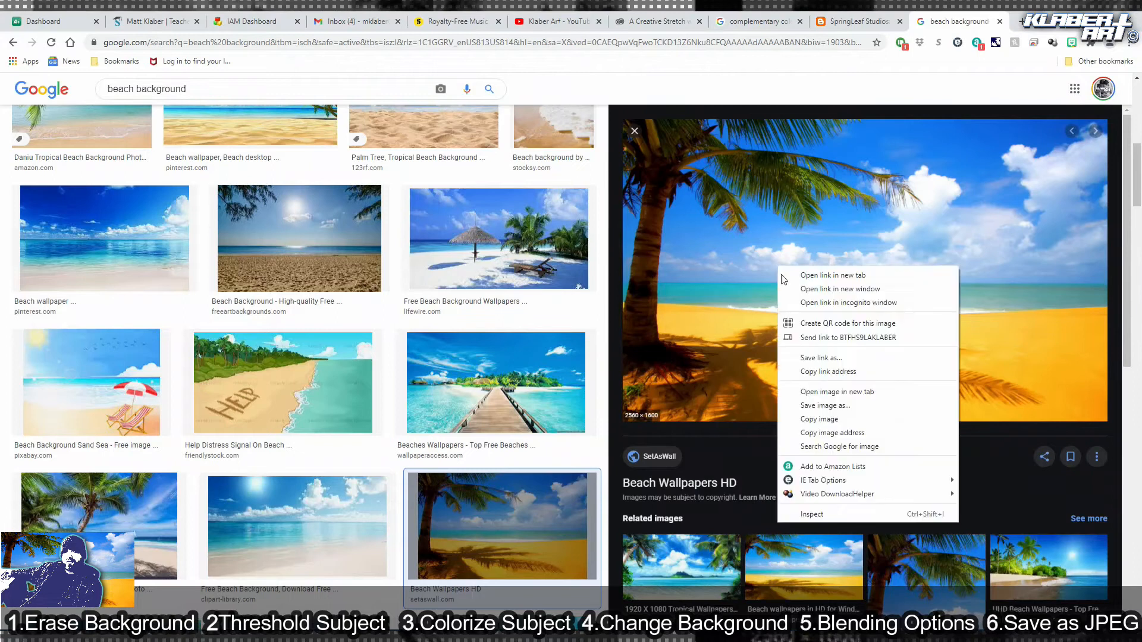
click(824, 419)
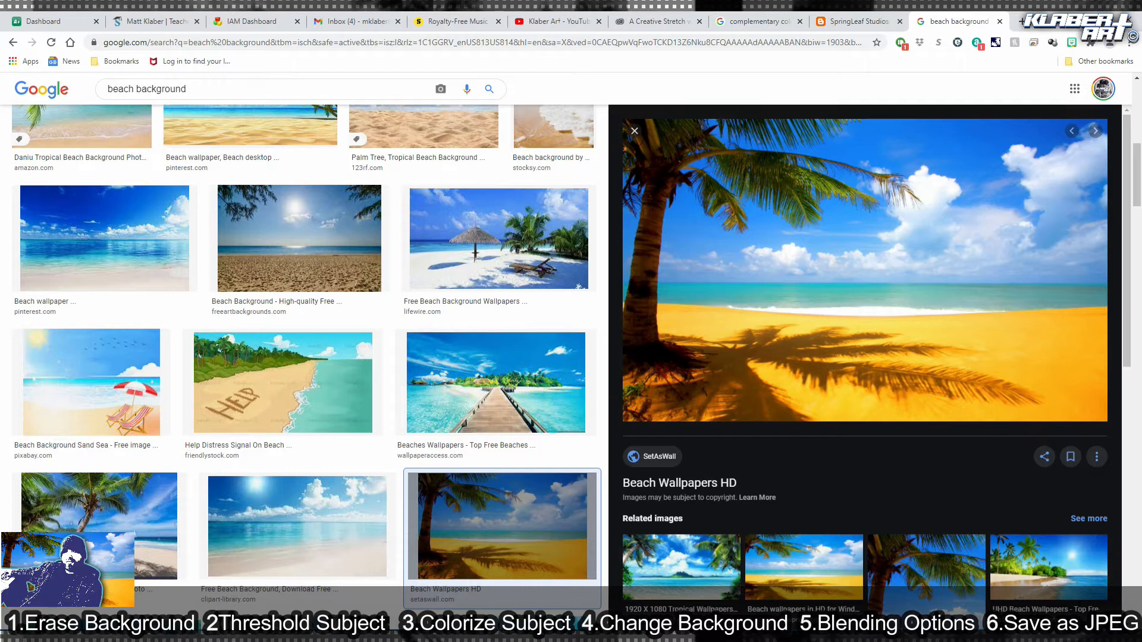
Return to Photoshop, paste the beach image into the photo and move its layer below the cut-out subject.
click(555, 611)
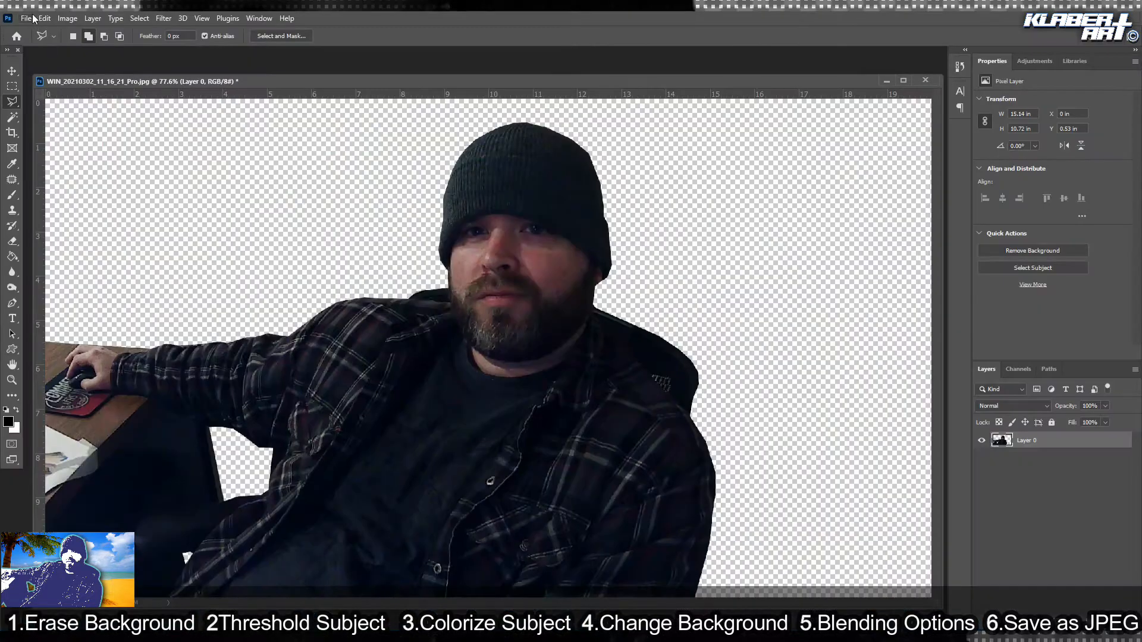
click(45, 20)
click(75, 120)
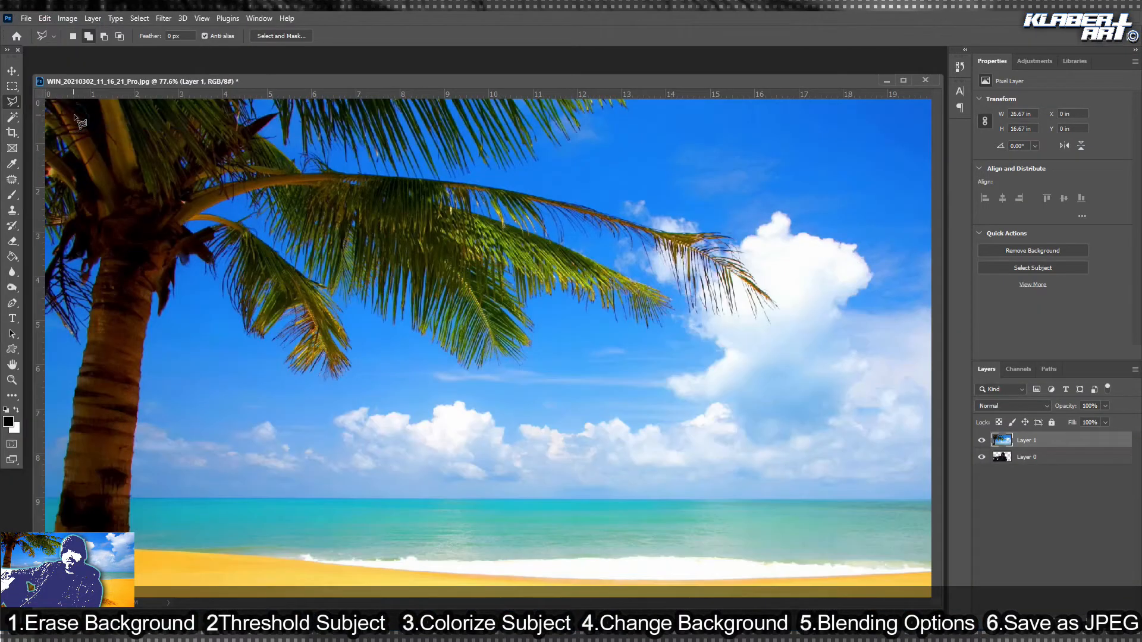
drag(1044, 440, 1048, 468)
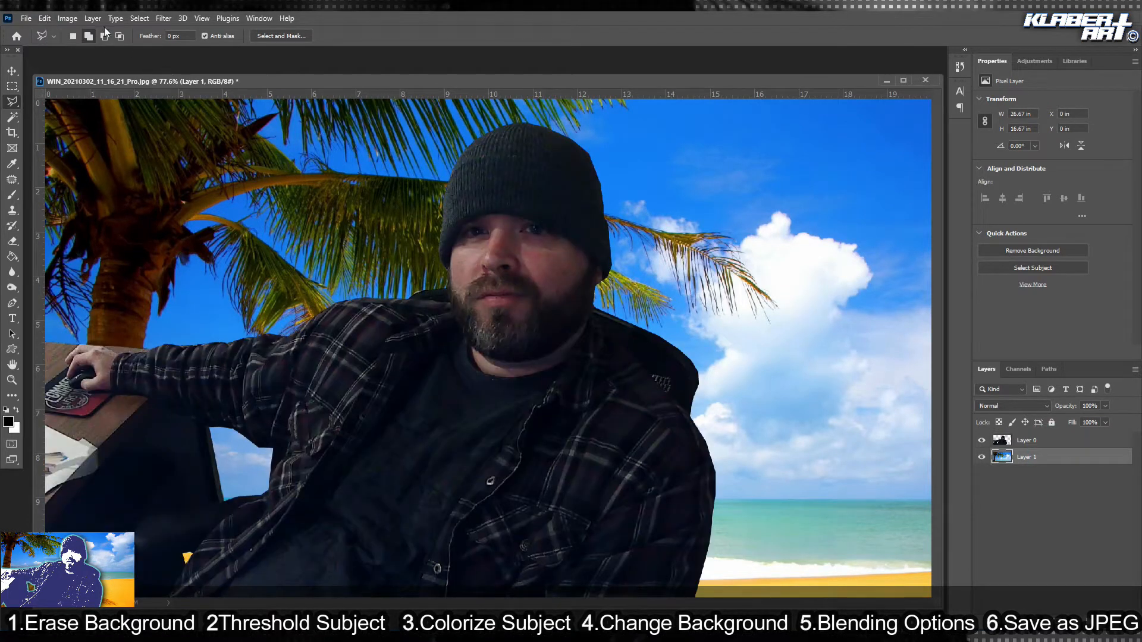
Free-transform the beach layer to about 76% and position it so it fills the canvas behind the subject.
click(202, 18)
click(230, 111)
click(228, 111)
double_click(375, 203)
click(537, 243)
click(44, 18)
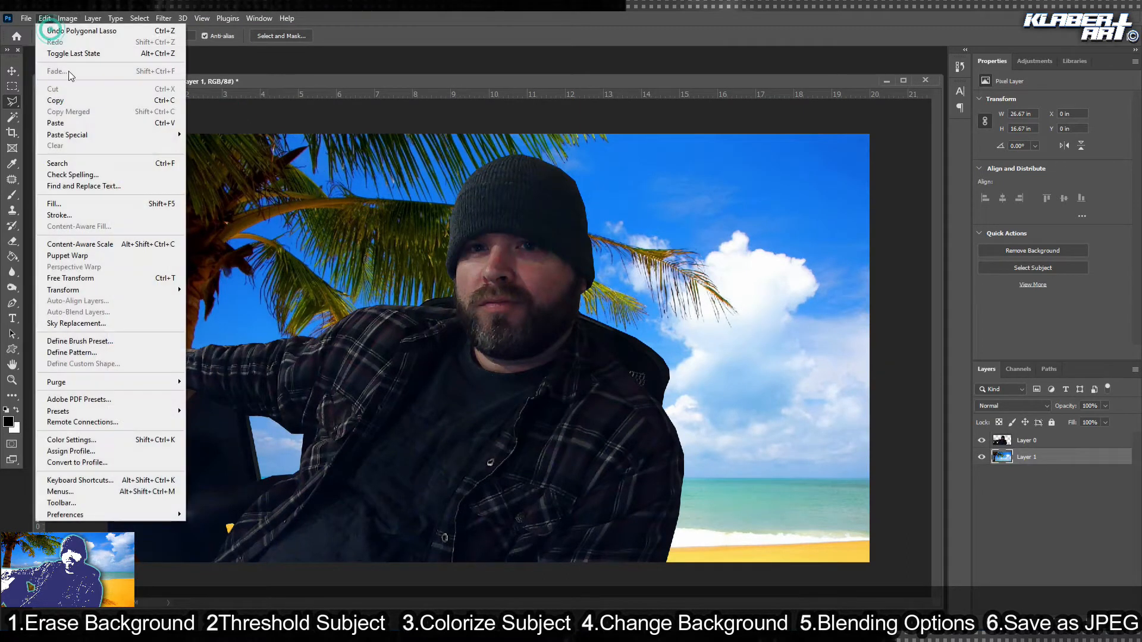
click(84, 274)
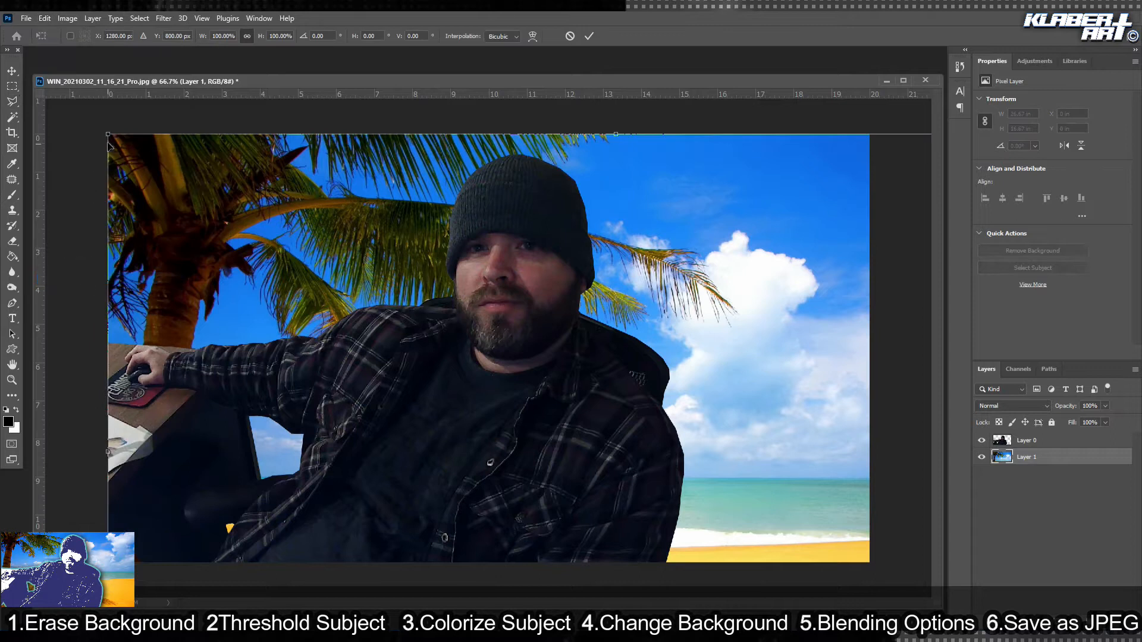
drag(110, 135, 231, 211)
drag(727, 410, 549, 303)
drag(512, 369, 497, 416)
drag(273, 209, 277, 284)
drag(88, 145, 268, 256)
drag(405, 339, 240, 217)
drag(823, 134, 874, 98)
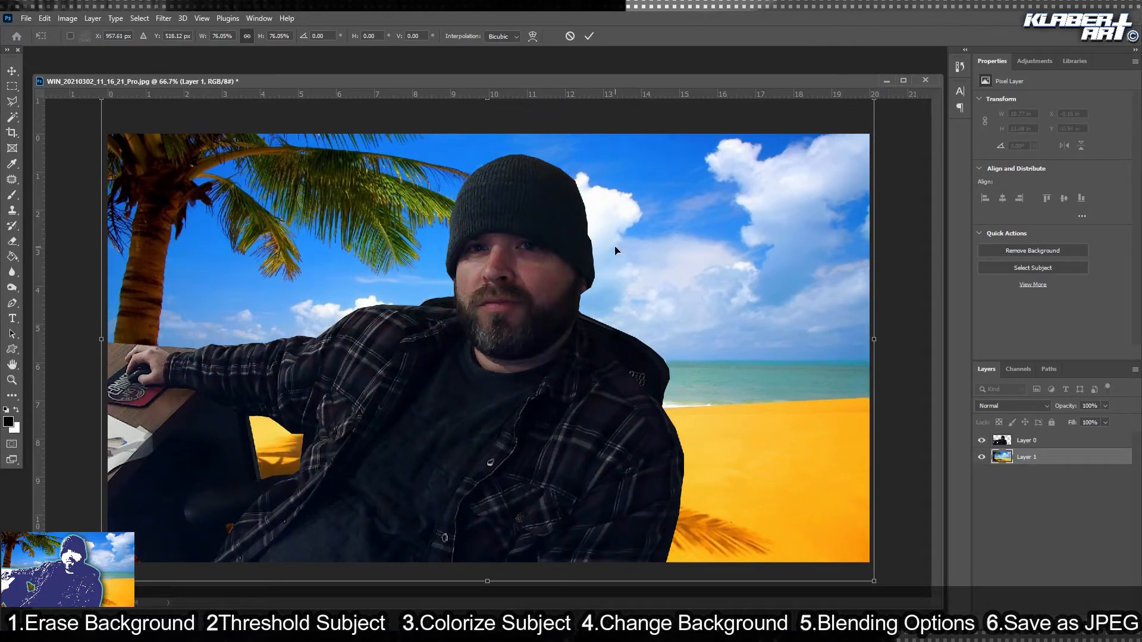
key(Return)
key(l)
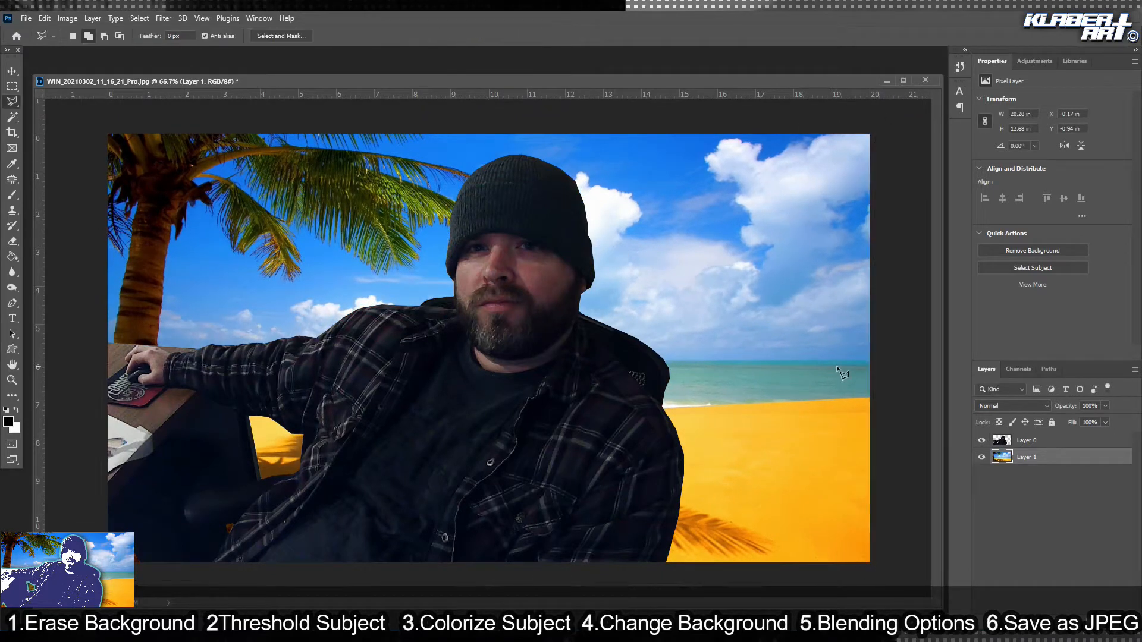
Apply a Threshold adjustment with level 48 to the cut-out subject layer, Layer 0.
click(1051, 441)
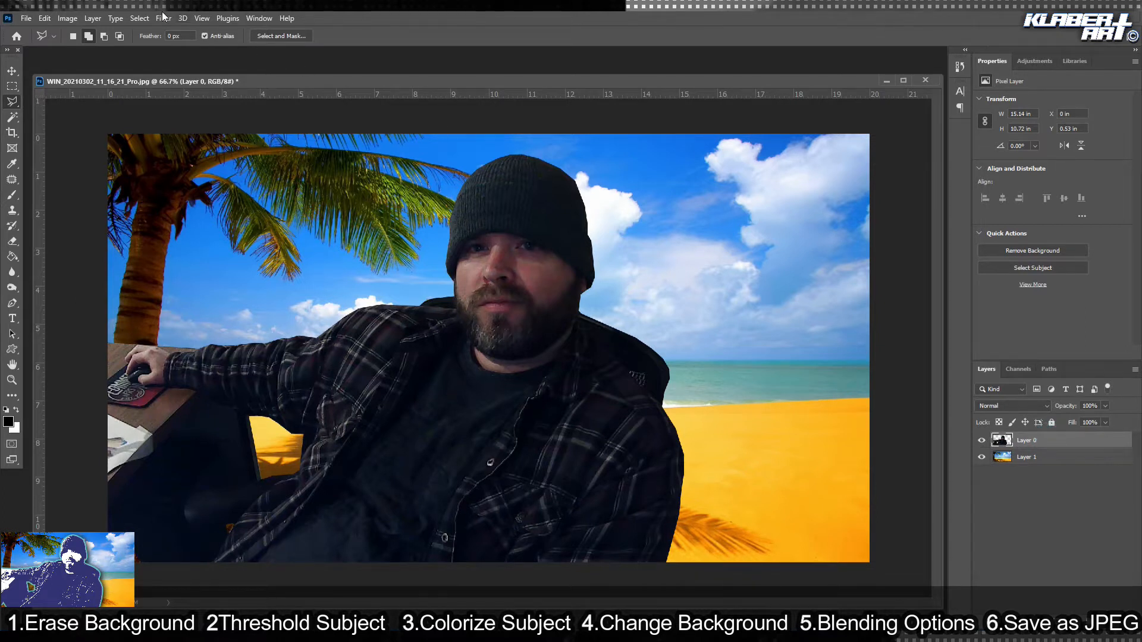
click(69, 22)
mouse_move(137, 49)
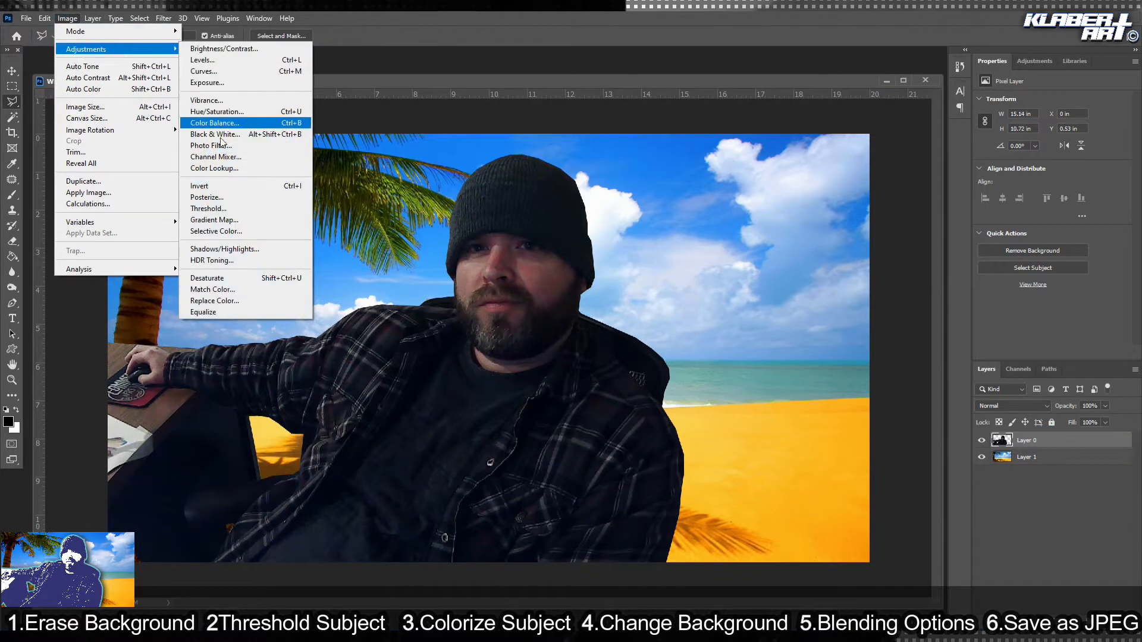
click(208, 209)
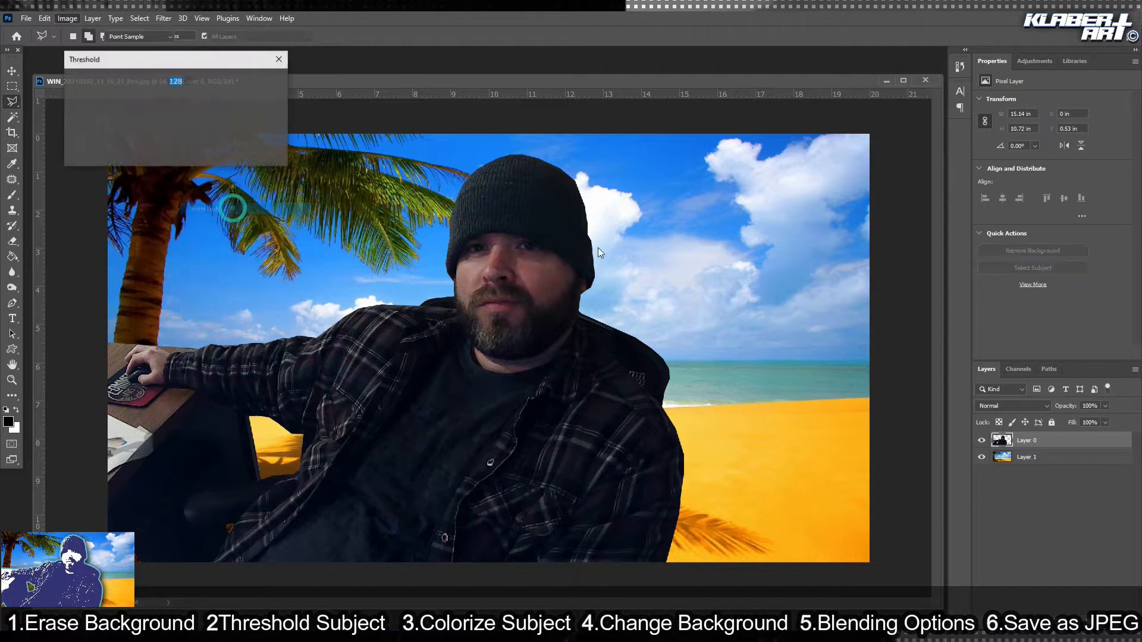
drag(208, 68, 757, 116)
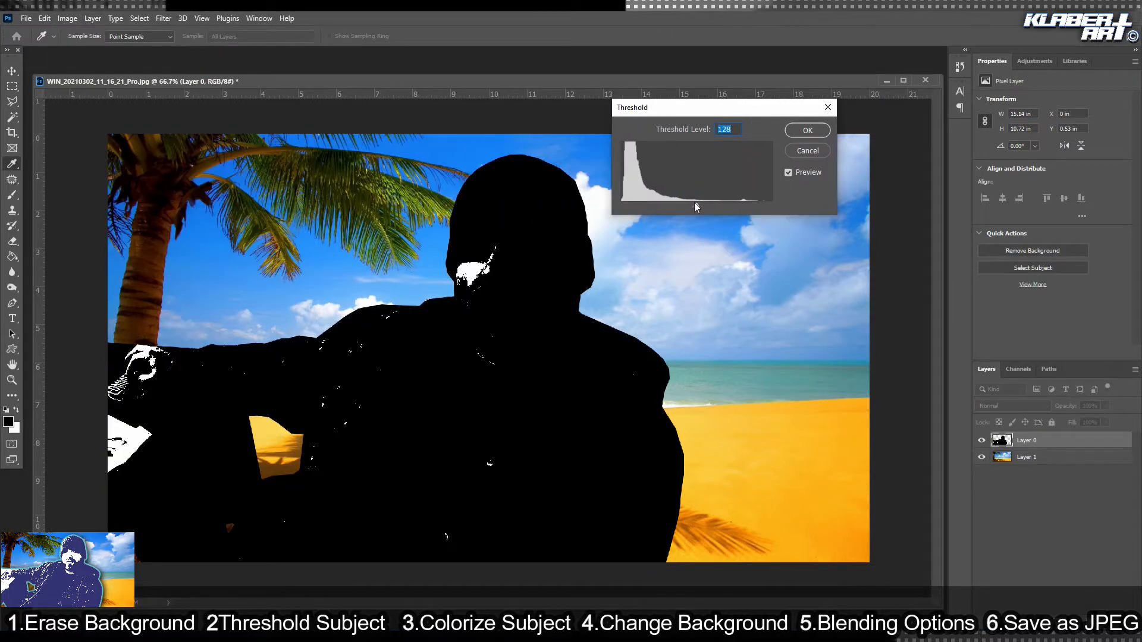
drag(684, 205, 649, 206)
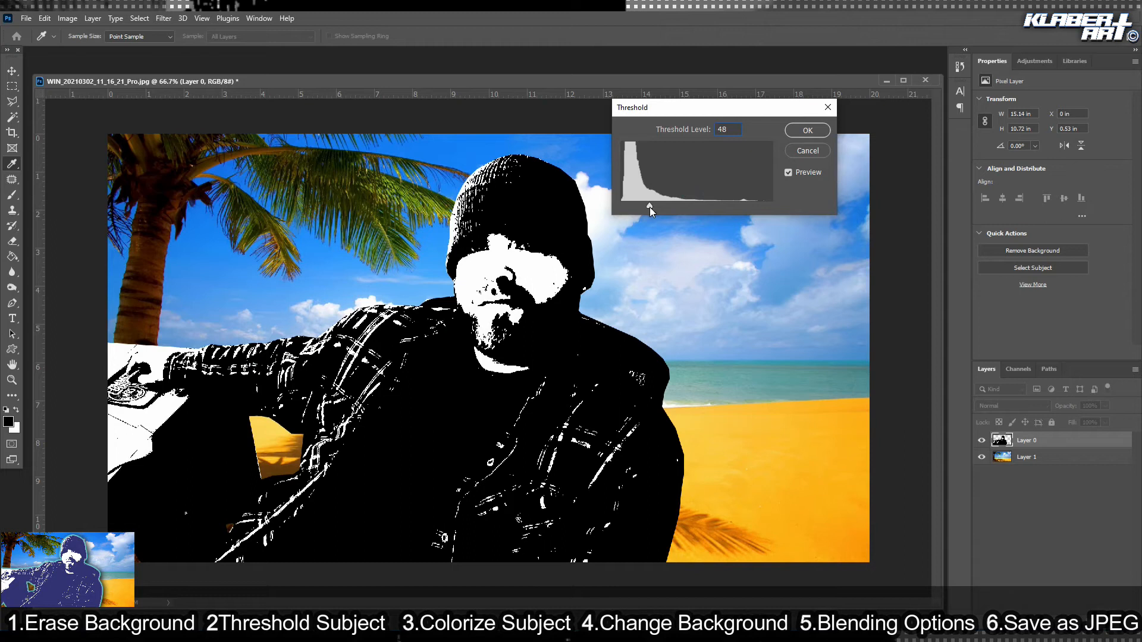
click(807, 130)
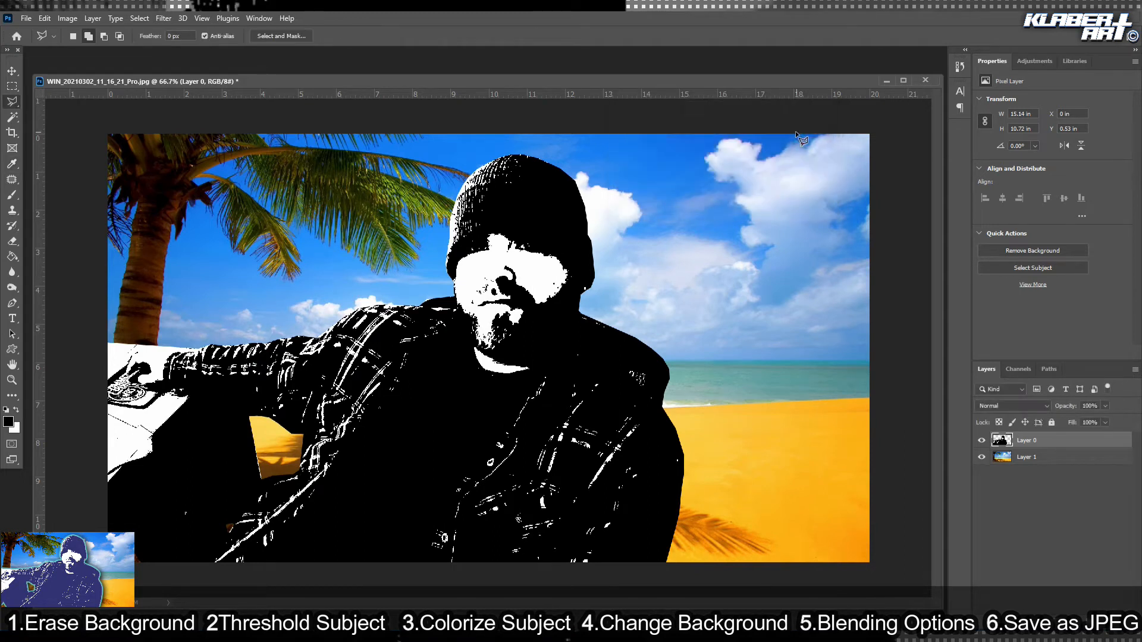
Colorize the subject layer with Hue/Saturation, using hue about 239, saturation 42 and lightness +32 for a dark blue tint.
click(67, 19)
mouse_move(94, 50)
click(239, 118)
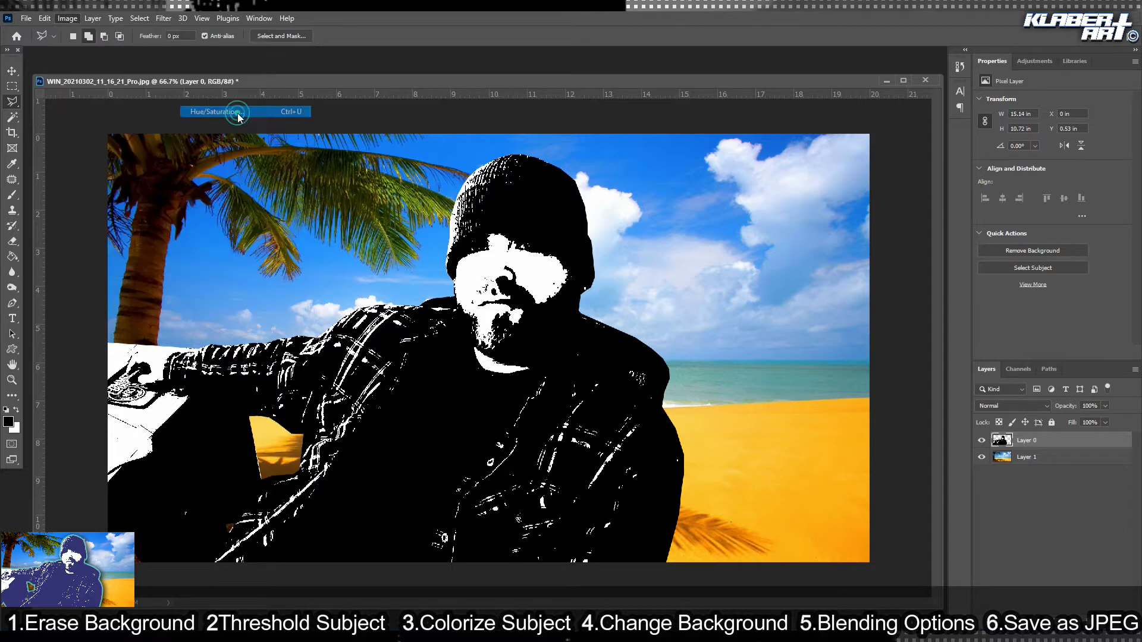
click(824, 307)
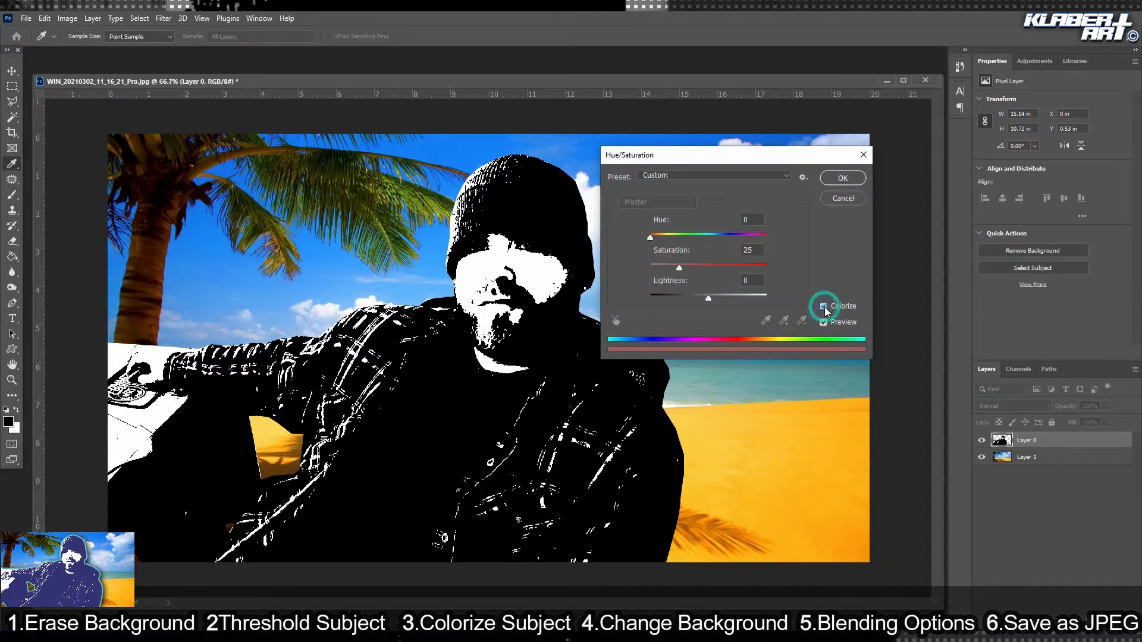
drag(712, 298, 728, 298)
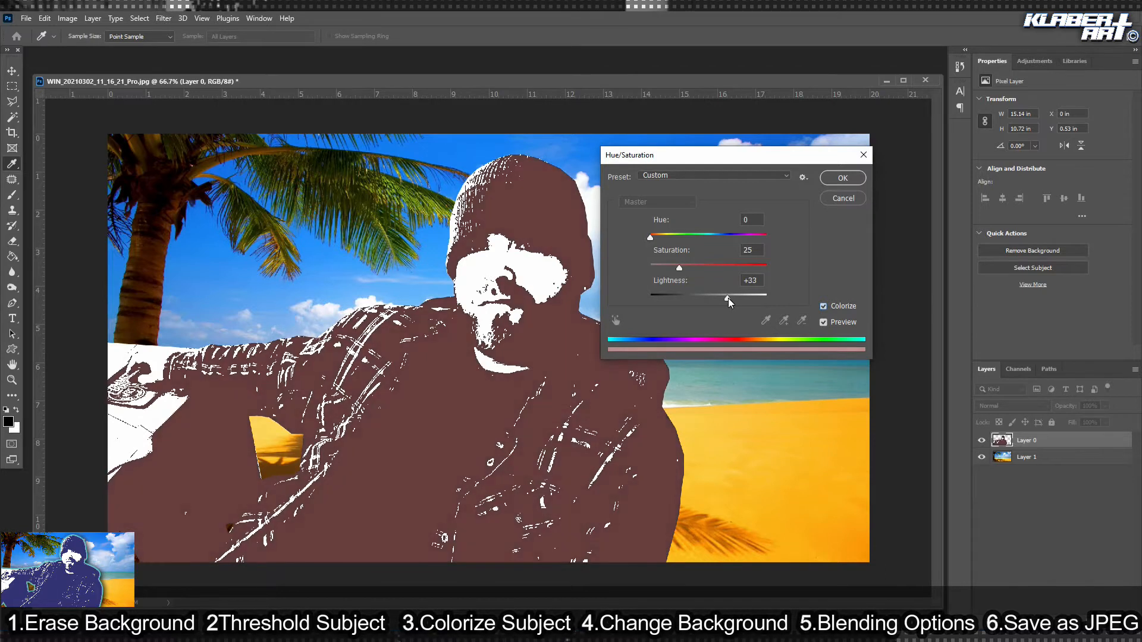
drag(652, 238, 744, 246)
drag(682, 271, 711, 271)
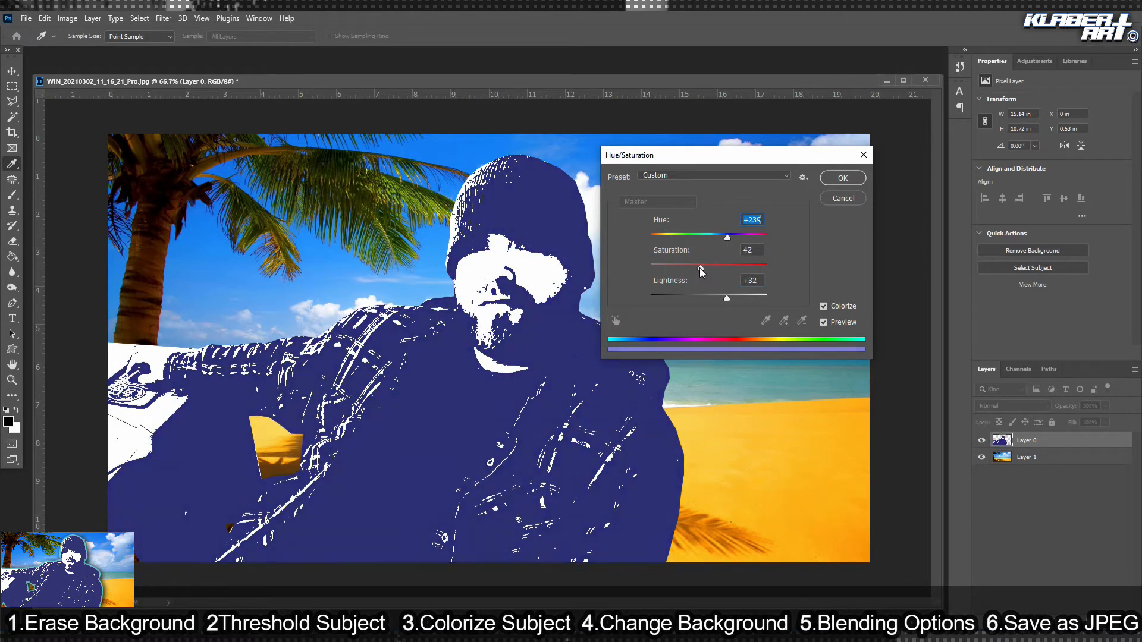
click(843, 178)
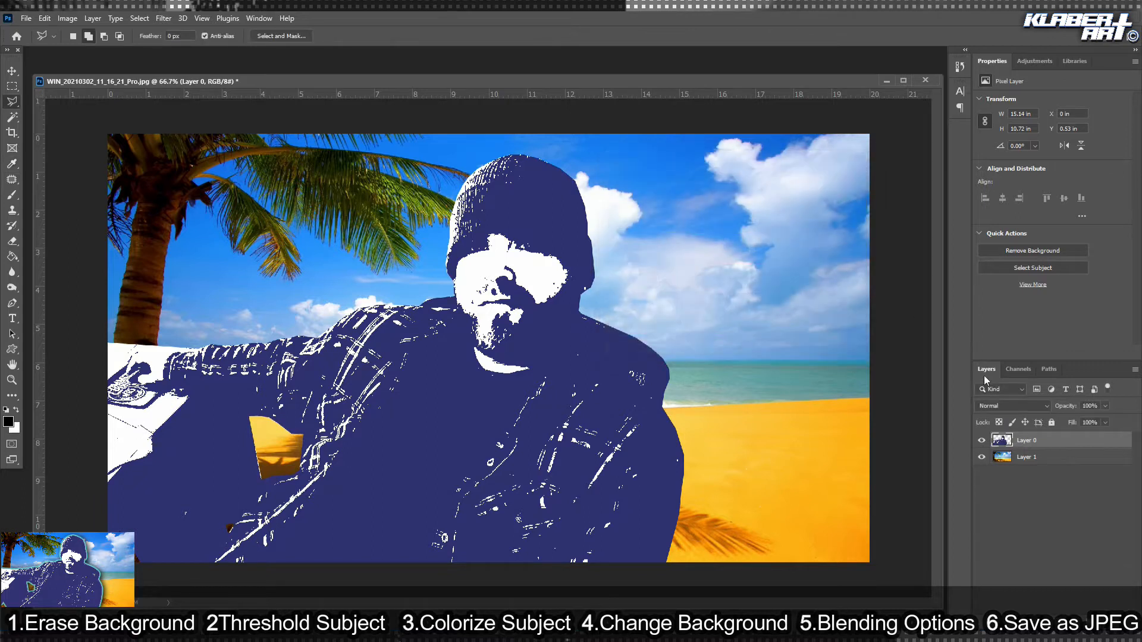
Add a Drop Shadow layer style to Layer 0 with angle 152° and size 109 px.
right_click(1051, 438)
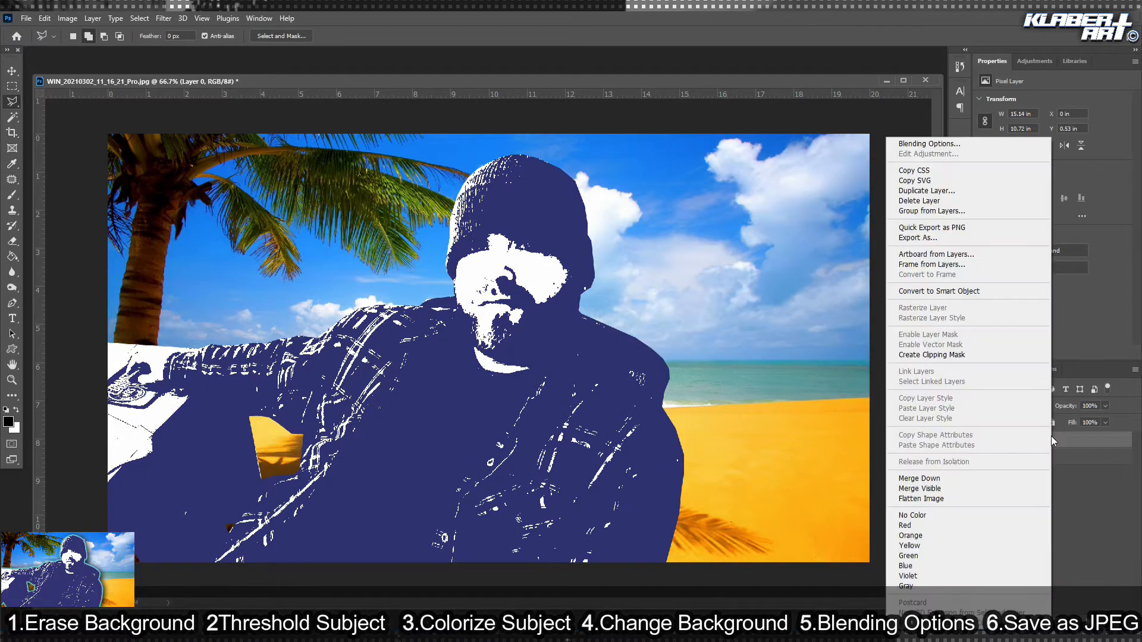
click(943, 144)
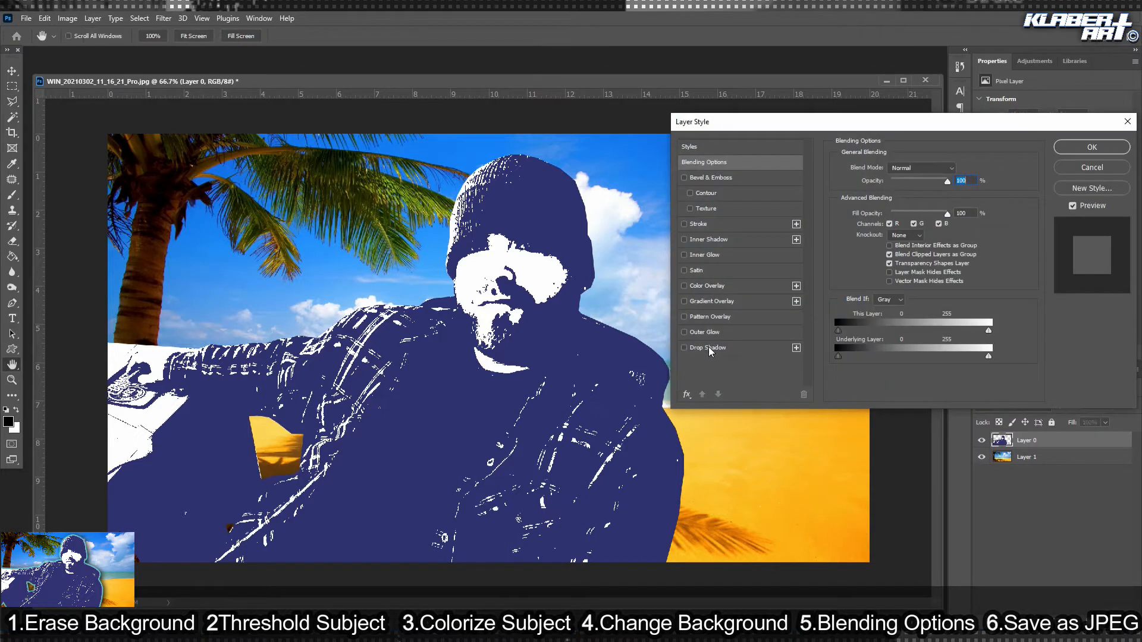
click(711, 348)
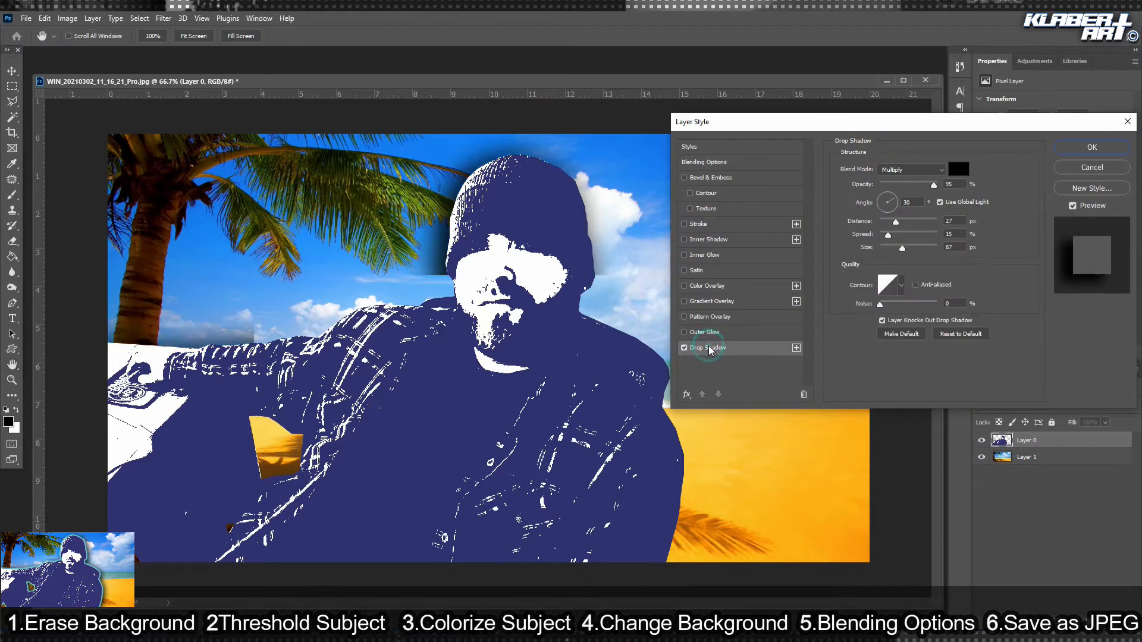
click(883, 205)
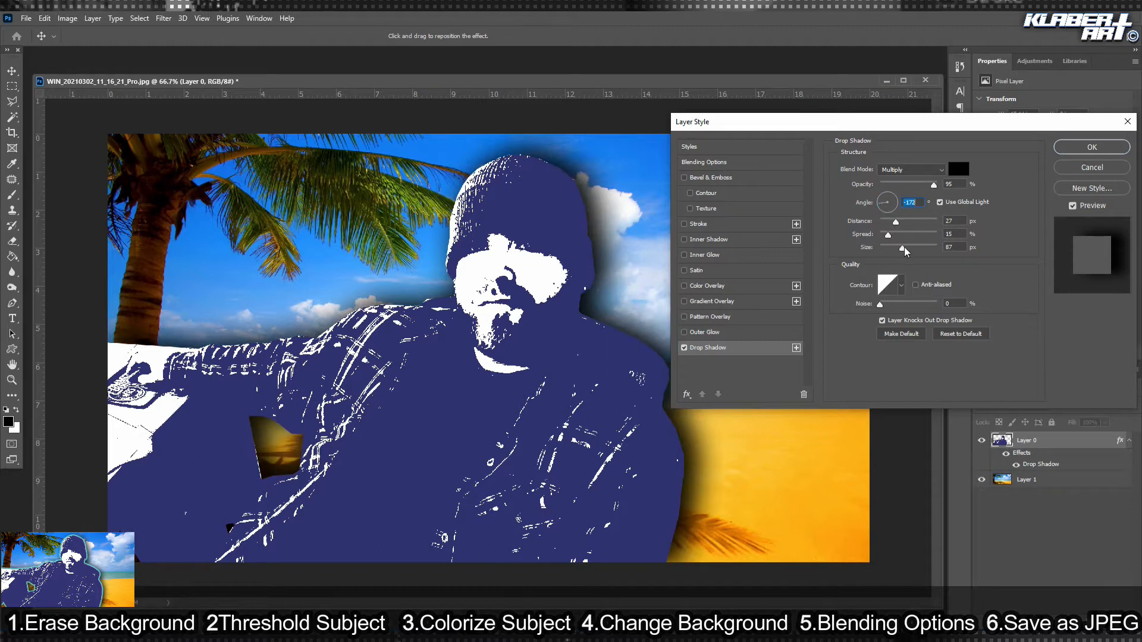
drag(904, 252, 909, 252)
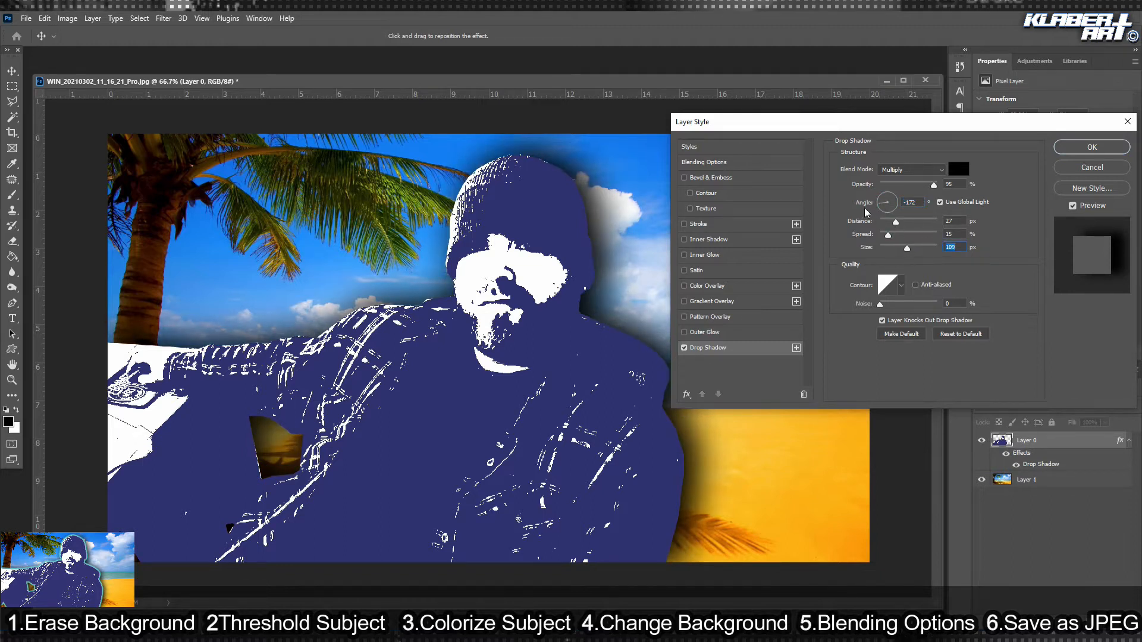
drag(882, 202, 881, 202)
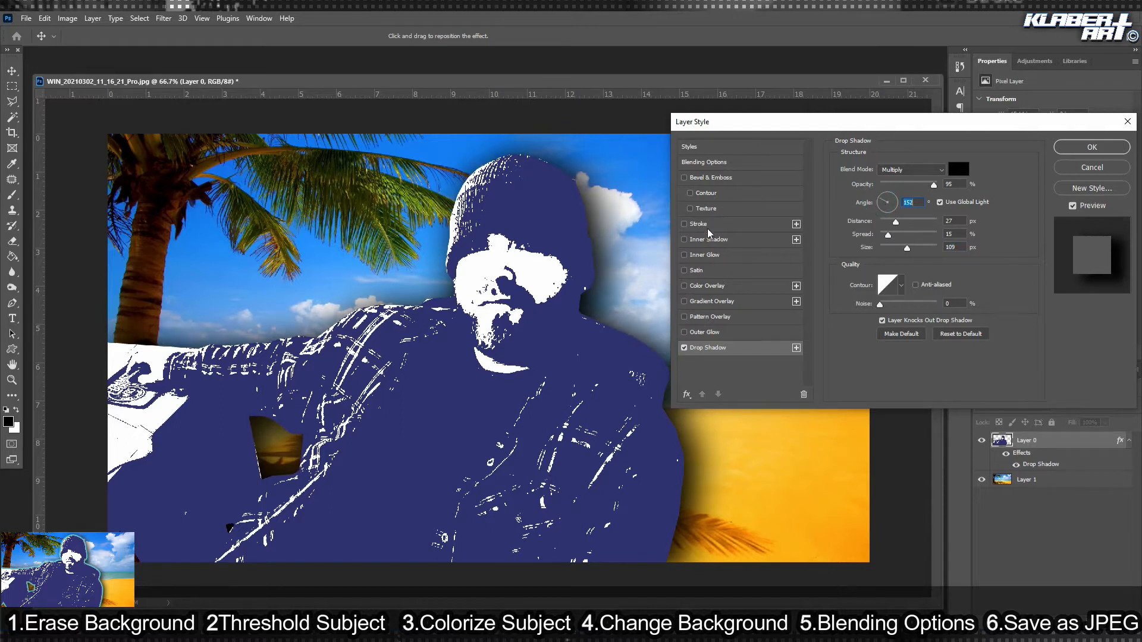
Add an Outer Glow with the purple-to-turquoise Iridescent gradient, reduce its size slightly and apply the layer style.
click(732, 333)
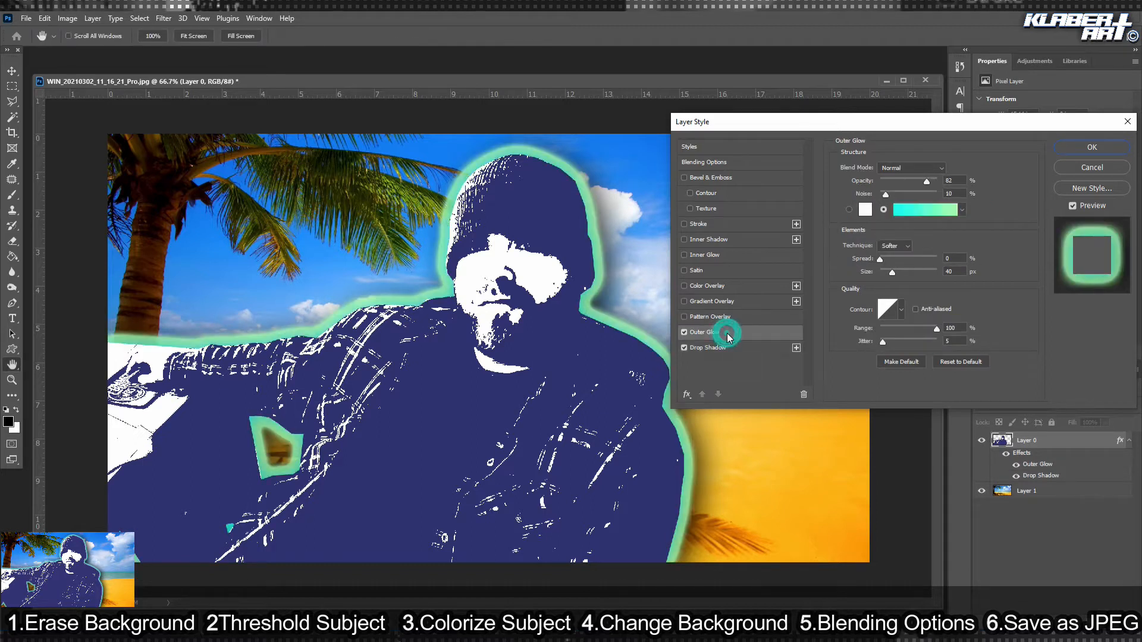
click(849, 209)
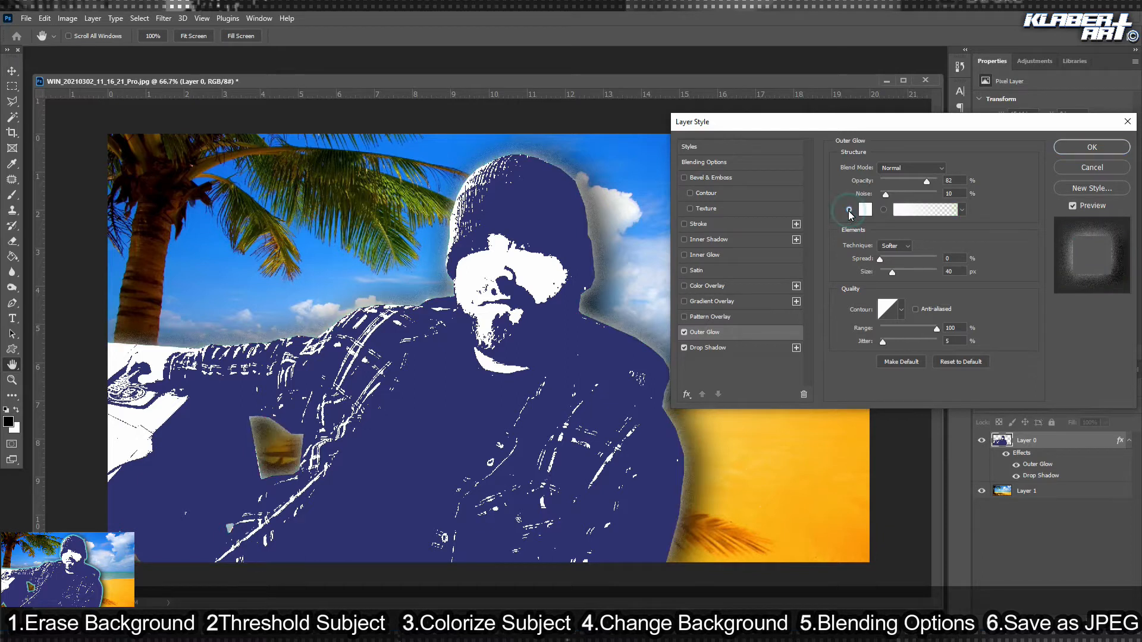
click(884, 209)
click(962, 209)
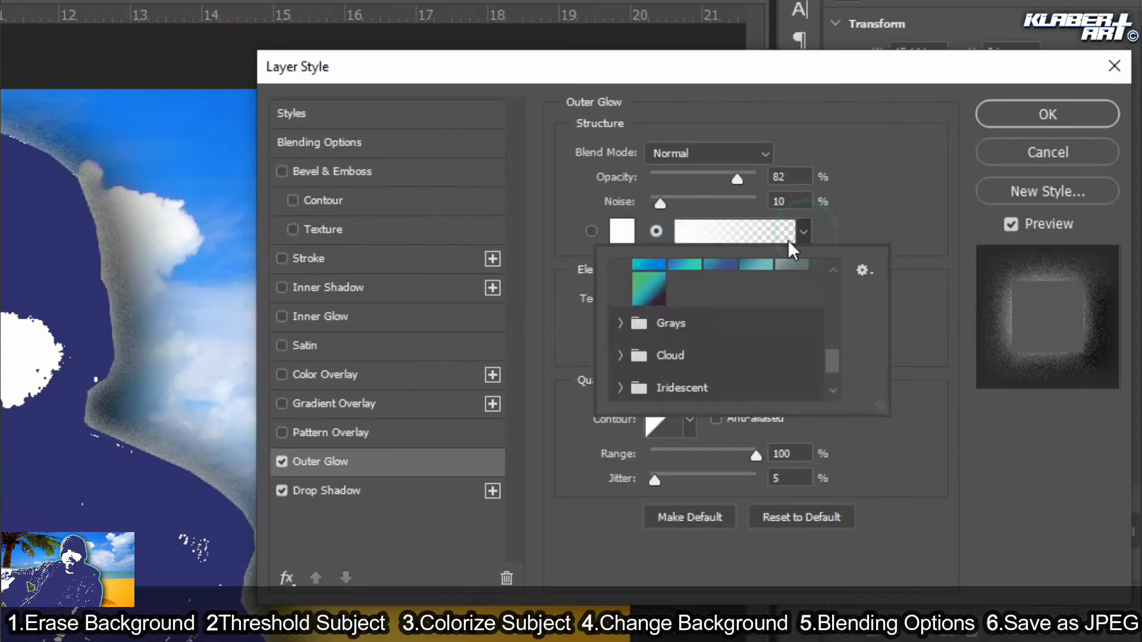
scroll(754, 377, down, 3)
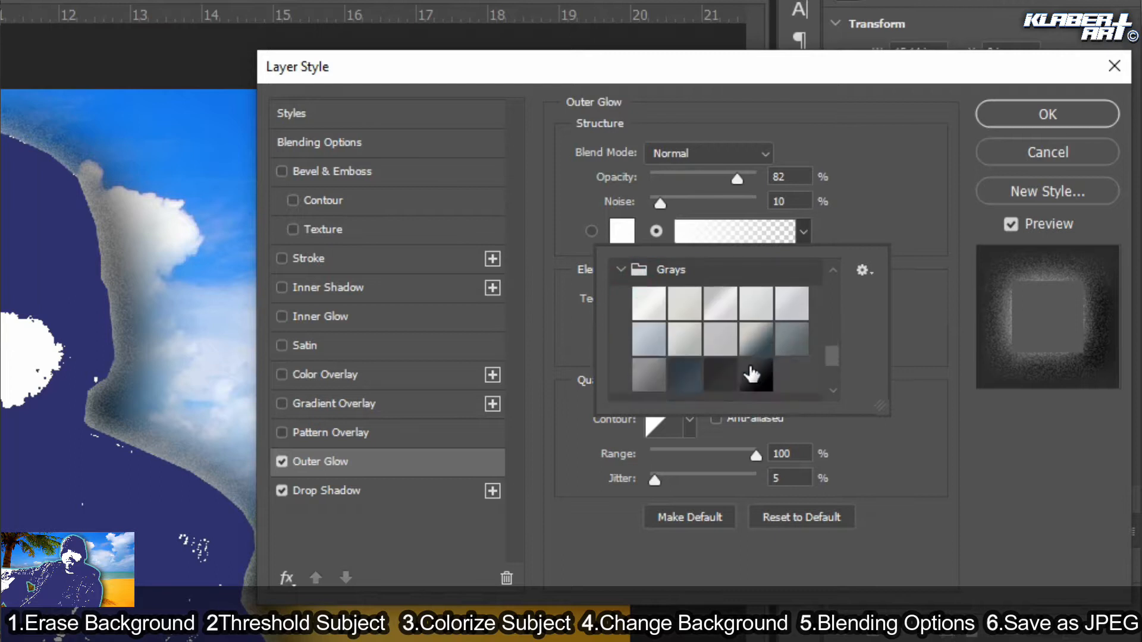
click(621, 353)
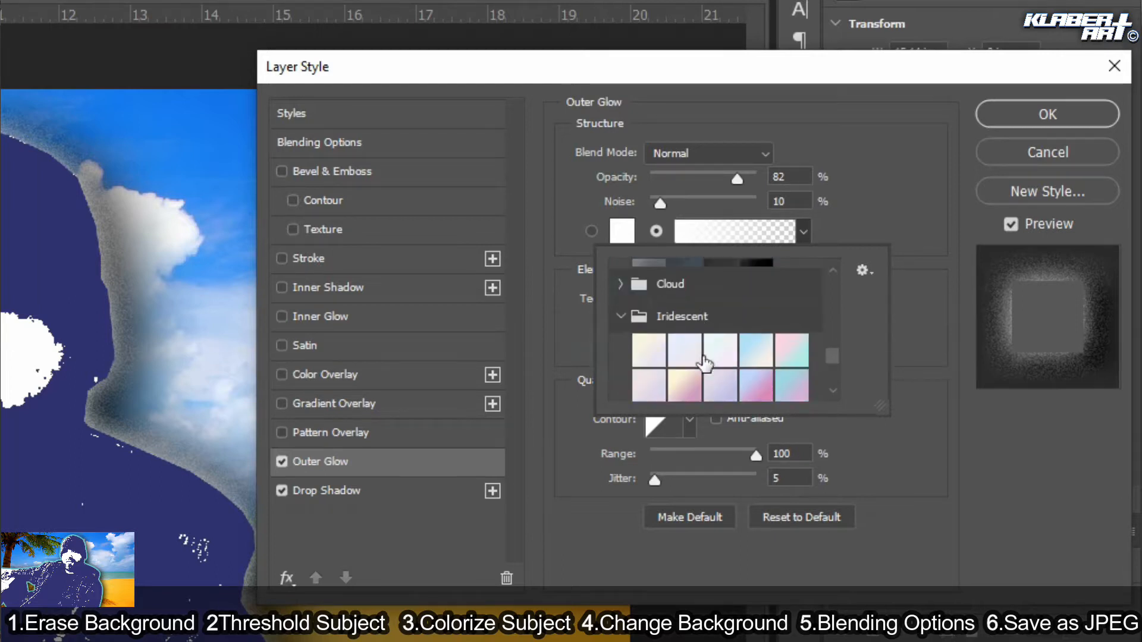
click(751, 355)
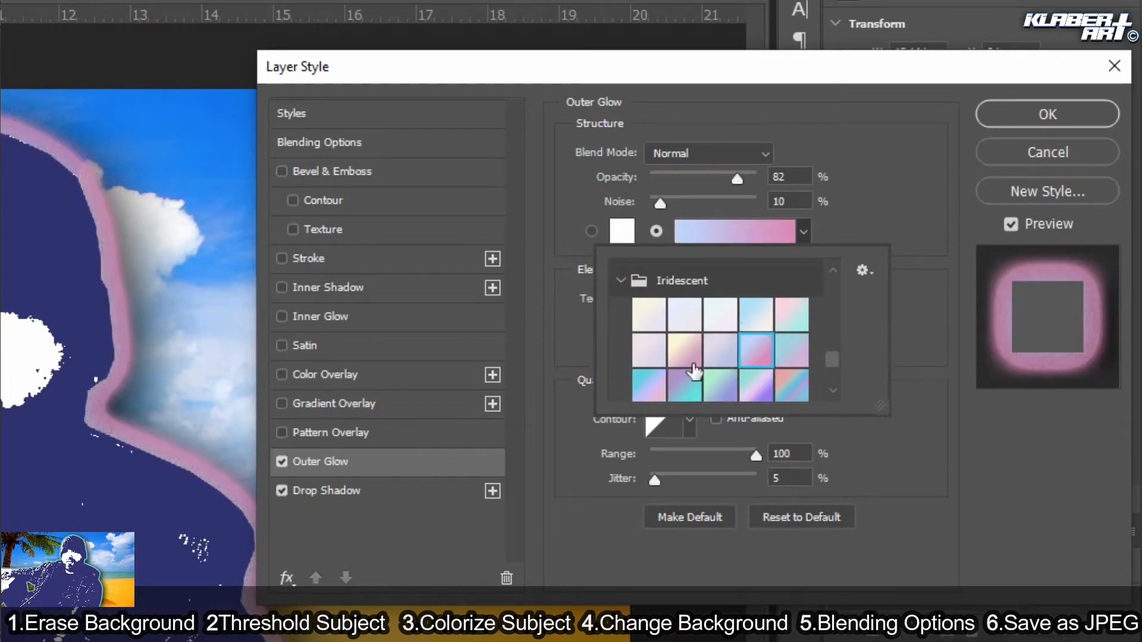
double_click(687, 386)
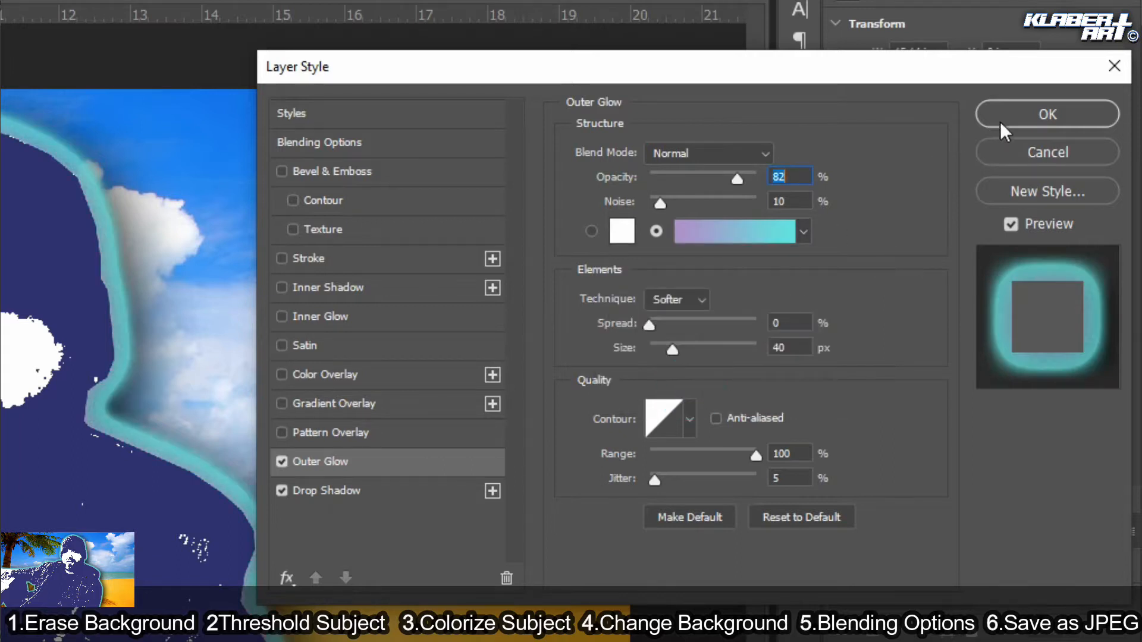
drag(680, 351, 669, 351)
click(1023, 114)
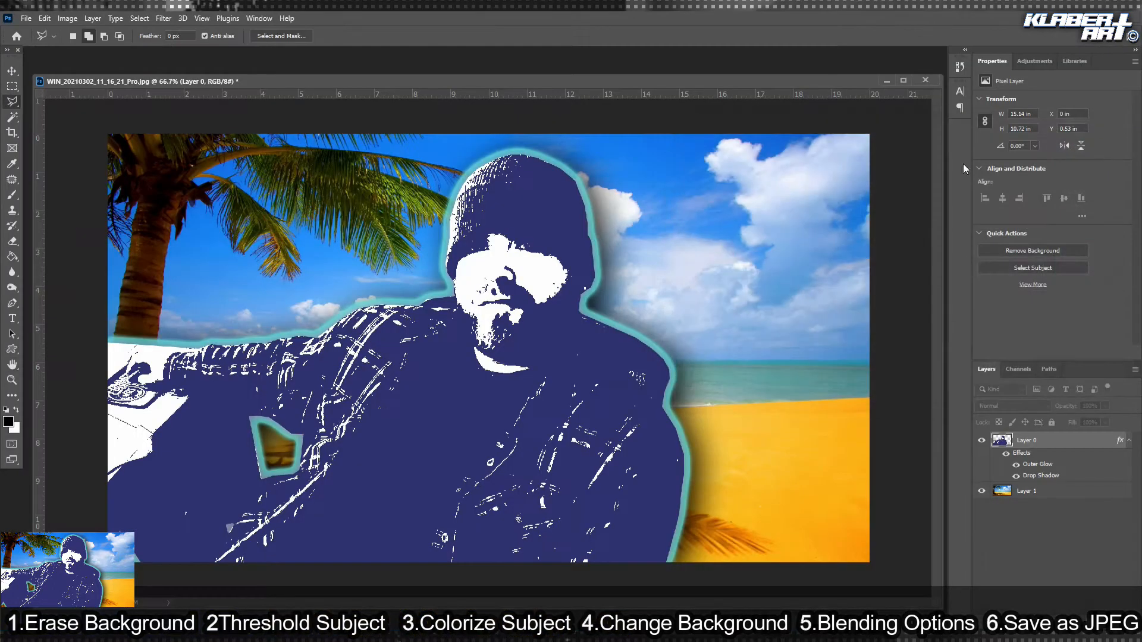
Save the finished beach portrait as a JPEG named 6 in the Camera Roll folder, accepting the JPEG options.
click(23, 18)
click(48, 162)
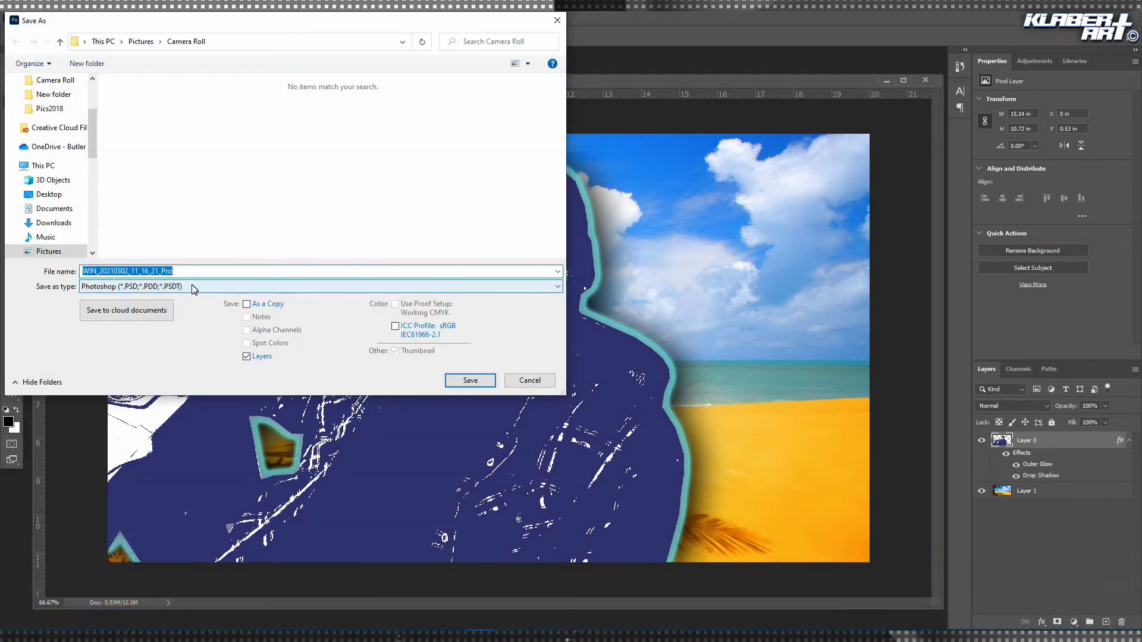
click(185, 286)
click(195, 378)
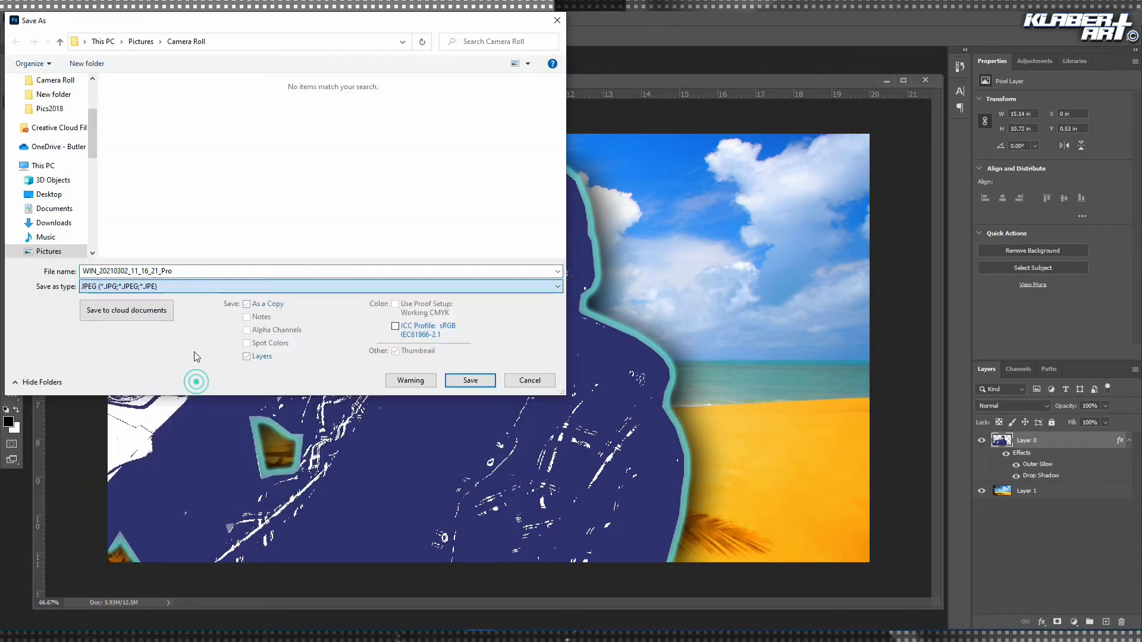
double_click(168, 273)
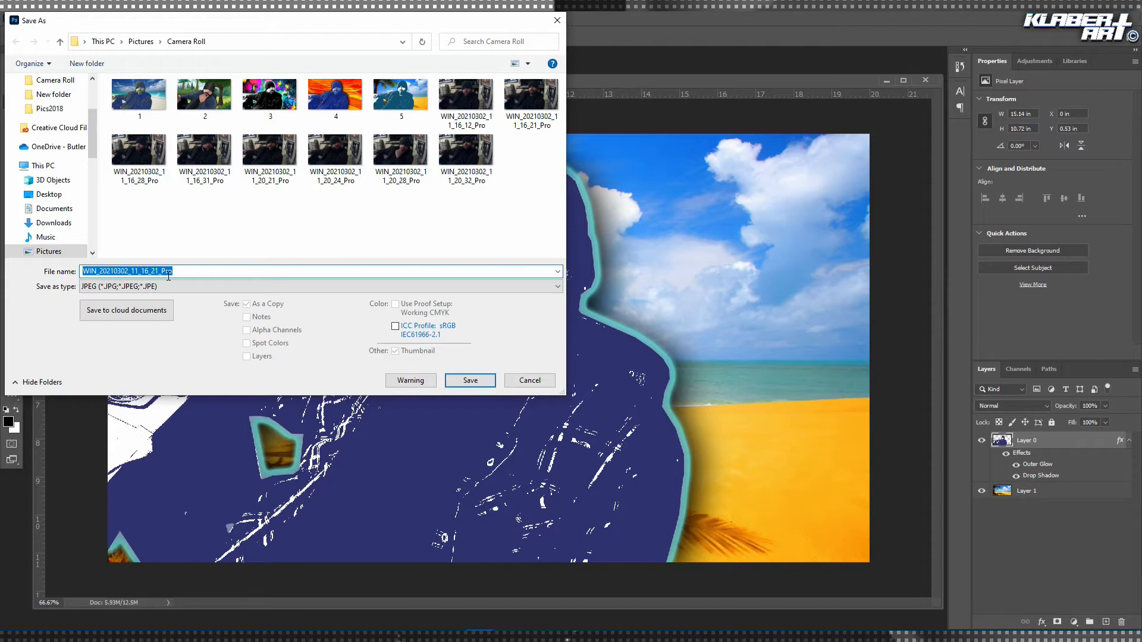
text(1)
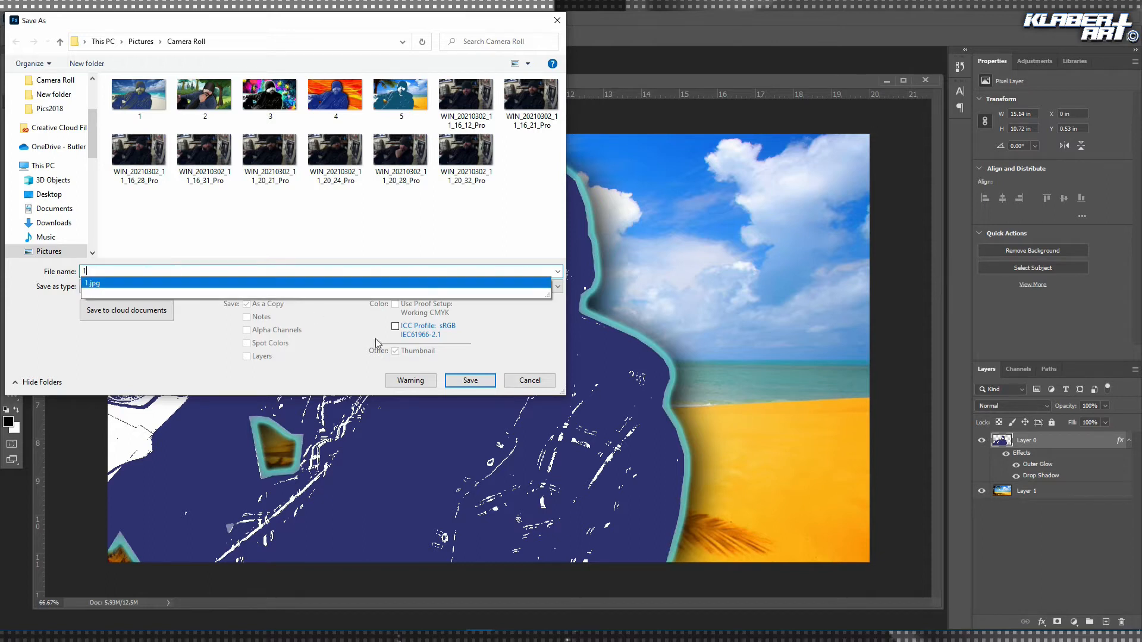
click(468, 381)
click(637, 168)
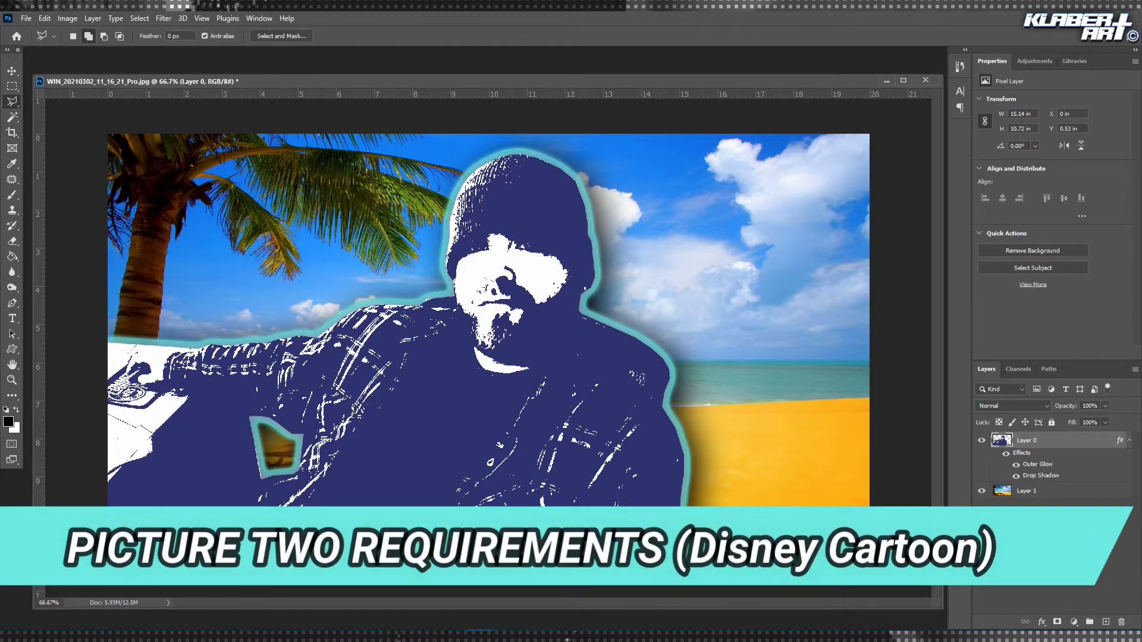
Open the photo WIN_20210302_11_20_28_Pro from the Camera Roll folder.
click(26, 19)
click(39, 43)
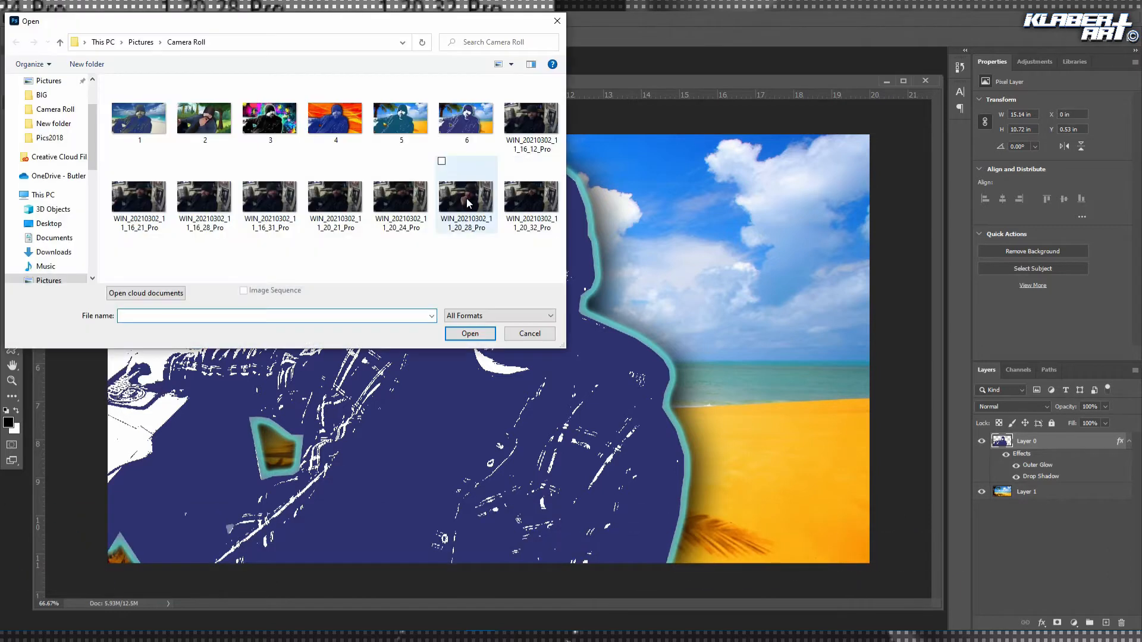
click(466, 196)
click(470, 334)
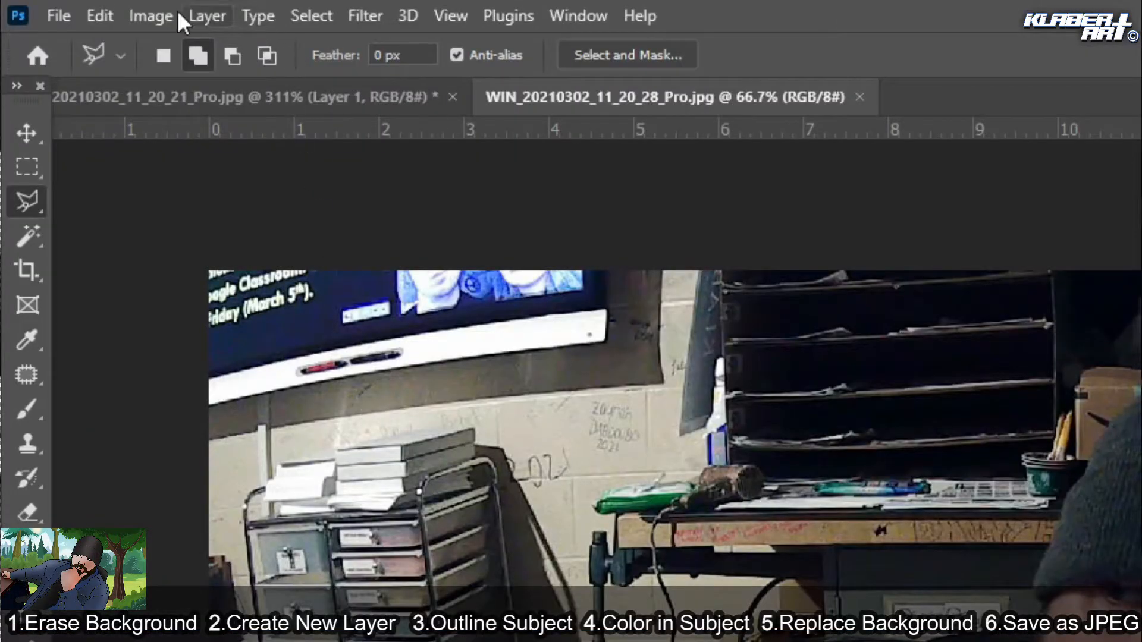
Create a new layer above the Background of the opened photo.
click(200, 15)
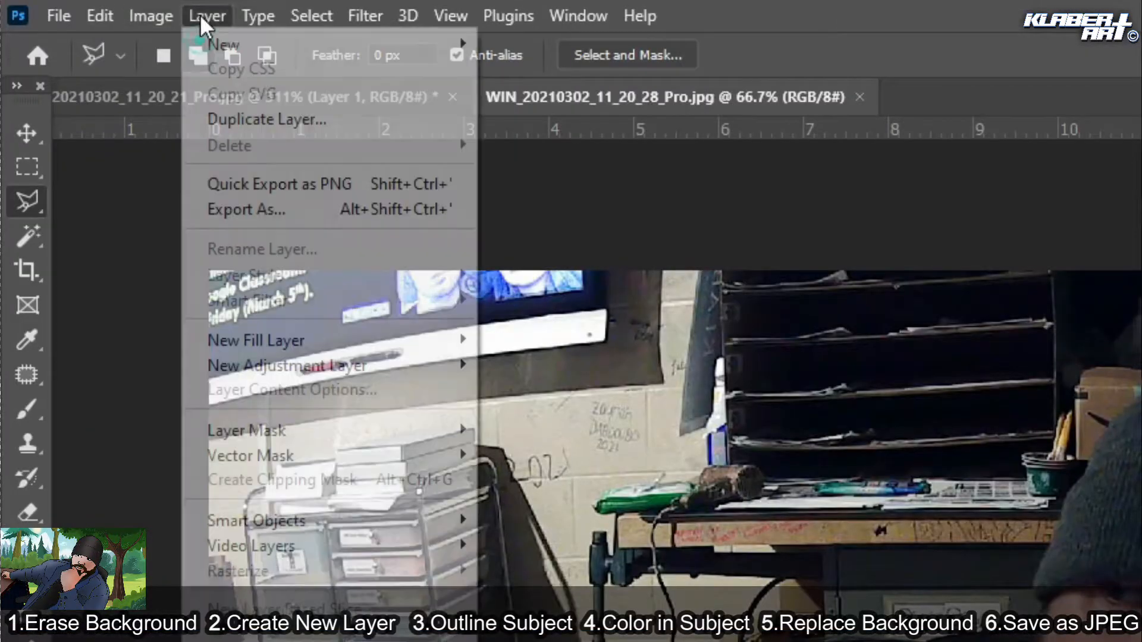
mouse_move(221, 45)
click(550, 53)
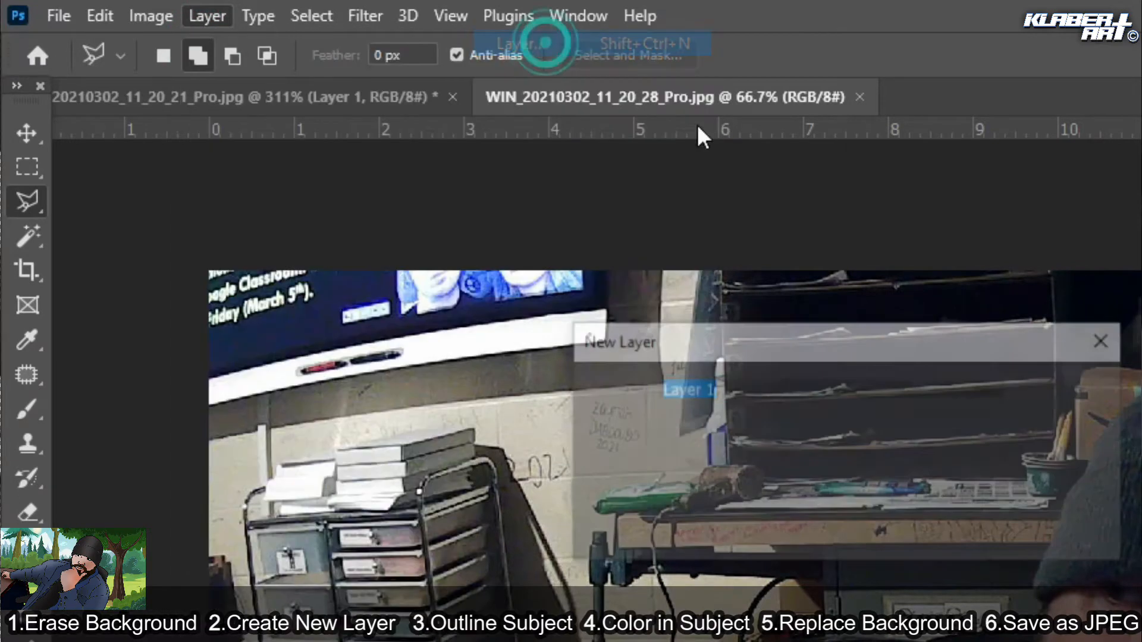
click(1093, 395)
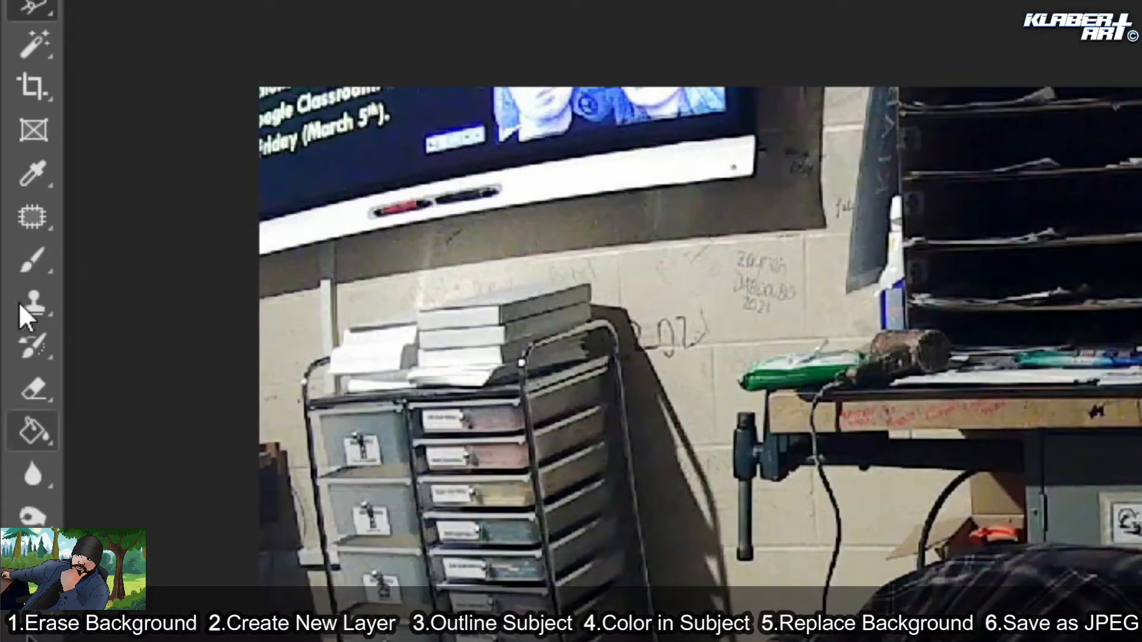
Start outlining the hand on the mouse and the forearm on the new layer with a black size 6 brush.
click(12, 194)
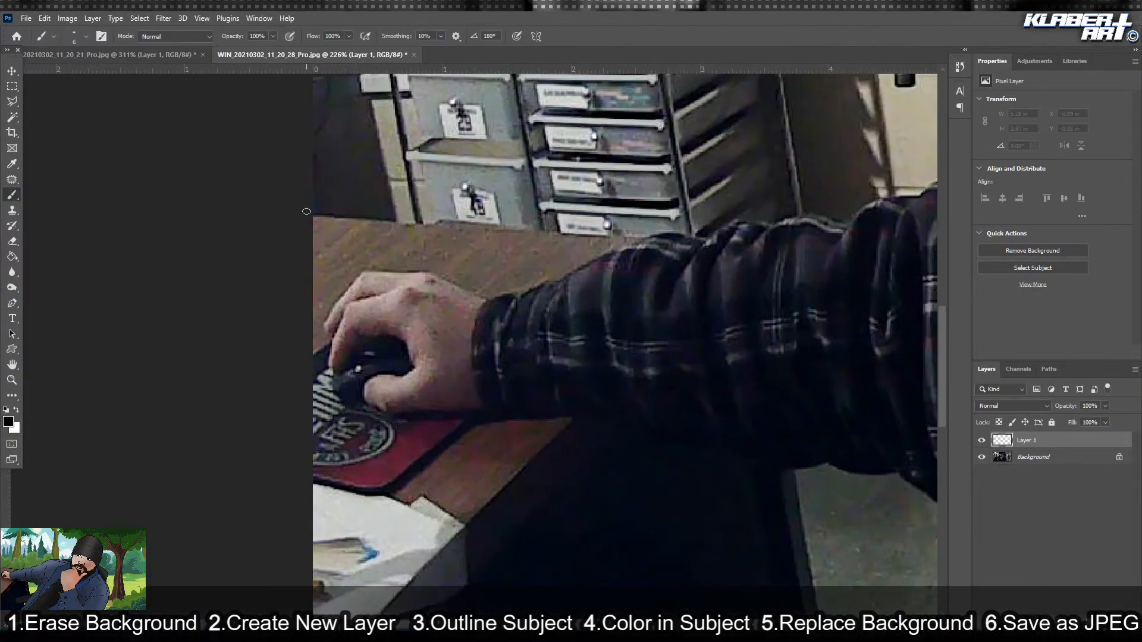
mouse_move(306, 211)
mouse_down()
mouse_move(619, 241)
mouse_move(479, 368)
mouse_move(366, 389)
mouse_move(361, 352)
mouse_move(387, 294)
mouse_move(324, 337)
mouse_up()
drag(364, 272, 487, 300)
mouse_move(513, 472)
mouse_down()
mouse_move(525, 366)
mouse_move(410, 313)
mouse_up()
drag(513, 268, 394, 256)
mouse_move(691, 322)
mouse_down()
mouse_move(614, 237)
mouse_move(713, 232)
mouse_move(823, 280)
mouse_move(575, 609)
mouse_up()
Rename Layer 1 as "drawing layer".
double_click(1030, 440)
text(drawin)
key(Return)
Trace the subject's sleeves, jacket, raised hand and buttoned cuff with black brush strokes on the drawing layer.
mouse_move(733, 411)
mouse_down()
mouse_move(456, 493)
mouse_move(422, 590)
mouse_move(573, 604)
mouse_up()
drag(654, 433, 618, 229)
drag(395, 173, 134, 447)
drag(438, 188, 135, 505)
mouse_move(561, 222)
mouse_down()
mouse_move(595, 329)
mouse_move(640, 411)
mouse_up()
mouse_move(512, 163)
mouse_down()
mouse_move(536, 293)
mouse_move(595, 384)
mouse_up()
mouse_move(848, 155)
mouse_down()
mouse_move(766, 209)
mouse_move(388, 302)
mouse_up()
mouse_move(730, 347)
mouse_down()
mouse_move(496, 346)
mouse_move(127, 407)
mouse_up()
drag(780, 183, 621, 202)
mouse_move(777, 235)
mouse_down()
mouse_move(589, 203)
mouse_move(340, 215)
mouse_up()
drag(668, 201, 591, 273)
mouse_move(580, 112)
mouse_down()
mouse_move(519, 259)
mouse_move(514, 331)
mouse_up()
mouse_move(616, 132)
mouse_down()
mouse_move(577, 355)
mouse_move(648, 195)
mouse_move(731, 158)
mouse_up()
drag(730, 158, 549, 220)
drag(714, 230, 550, 219)
drag(774, 289, 646, 220)
mouse_move(589, 163)
mouse_down()
mouse_move(709, 273)
mouse_move(702, 502)
mouse_up()
drag(662, 328, 662, 196)
mouse_move(688, 358)
mouse_down()
mouse_move(690, 453)
mouse_move(625, 539)
mouse_up()
mouse_move(625, 539)
mouse_down()
mouse_move(493, 340)
mouse_move(461, 406)
mouse_up()
drag(495, 408, 479, 316)
mouse_move(459, 260)
mouse_down()
mouse_move(500, 358)
mouse_move(646, 549)
mouse_up()
mouse_move(646, 550)
mouse_down()
mouse_move(526, 269)
mouse_move(548, 589)
mouse_up()
drag(541, 543, 595, 296)
drag(601, 342, 530, 488)
drag(524, 143, 572, 567)
mouse_move(483, 127)
mouse_down()
mouse_move(634, 354)
mouse_move(622, 432)
mouse_up()
mouse_move(262, 80)
mouse_down()
mouse_move(561, 189)
mouse_move(523, 107)
mouse_up()
mouse_move(331, 172)
mouse_down()
mouse_move(110, 256)
mouse_move(76, 362)
mouse_up()
drag(170, 343, 326, 166)
mouse_move(239, 209)
mouse_down()
mouse_move(297, 446)
mouse_move(538, 289)
mouse_move(641, 109)
mouse_move(578, 164)
mouse_up()
mouse_move(580, 162)
mouse_down()
mouse_move(510, 338)
mouse_move(410, 174)
mouse_up()
drag(762, 293, 762, 235)
drag(500, 474, 635, 272)
mouse_move(367, 357)
mouse_down()
mouse_move(346, 338)
mouse_move(297, 351)
mouse_move(336, 484)
mouse_move(364, 489)
mouse_up()
drag(387, 445, 402, 448)
drag(565, 289, 610, 479)
mouse_move(610, 479)
mouse_down()
mouse_move(466, 272)
mouse_move(550, 467)
mouse_up()
drag(159, 265, 162, 388)
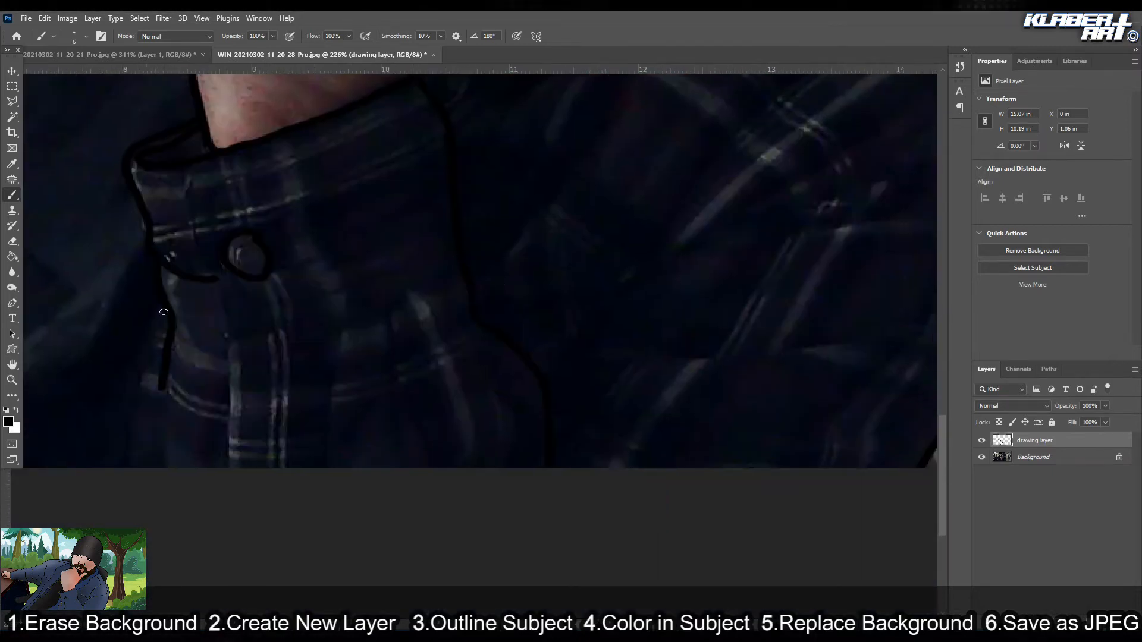
Draw black fold and crease lines on the clothing, including the cuff and sleeve below the raised wrist.
drag(323, 290, 395, 314)
drag(549, 302, 486, 423)
drag(381, 328, 375, 511)
drag(544, 141, 522, 158)
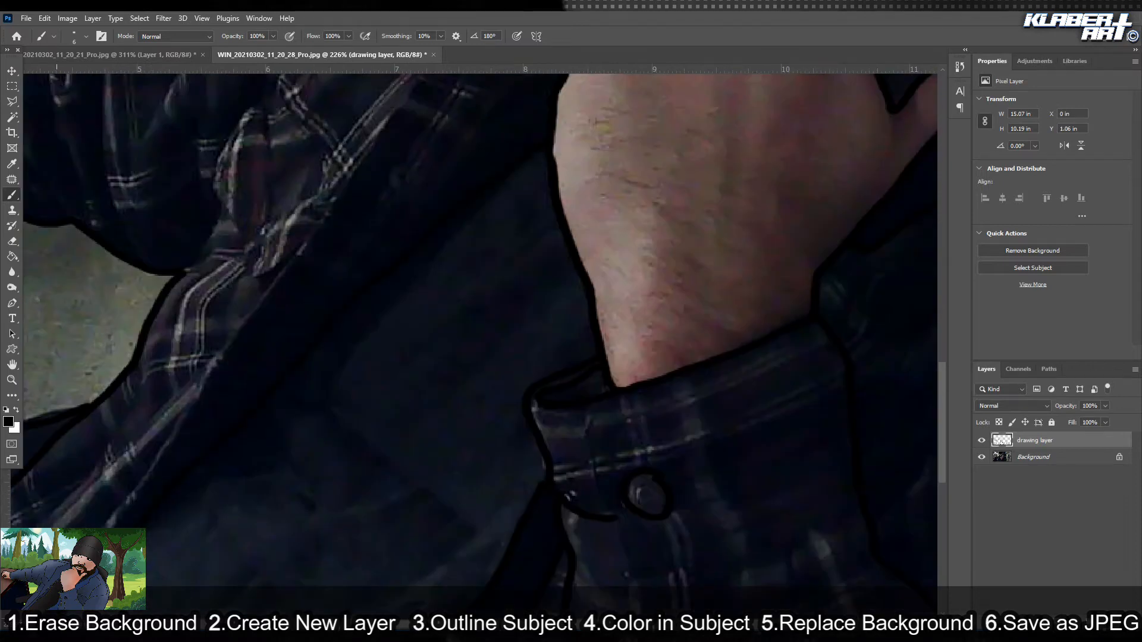
drag(74, 598, 423, 286)
drag(416, 304, 360, 354)
drag(611, 101, 452, 283)
drag(516, 175, 446, 253)
mouse_move(633, 238)
mouse_down()
mouse_move(642, 125)
mouse_move(405, 221)
mouse_move(351, 312)
mouse_up()
drag(183, 538, 367, 234)
drag(188, 471, 316, 267)
drag(264, 332, 121, 460)
drag(146, 372, 117, 402)
drag(506, 145, 284, 513)
mouse_move(252, 224)
mouse_down()
mouse_move(267, 322)
mouse_move(388, 278)
mouse_up()
drag(311, 246, 241, 386)
drag(190, 159, 197, 359)
drag(63, 245, 58, 287)
mouse_move(454, 248)
mouse_down()
mouse_move(329, 319)
mouse_move(322, 340)
mouse_up()
drag(662, 139, 420, 99)
mouse_move(752, 274)
mouse_down()
mouse_move(433, 224)
mouse_move(469, 215)
mouse_up()
drag(671, 304, 683, 287)
mouse_move(770, 336)
mouse_down()
mouse_move(633, 267)
mouse_move(702, 77)
mouse_up()
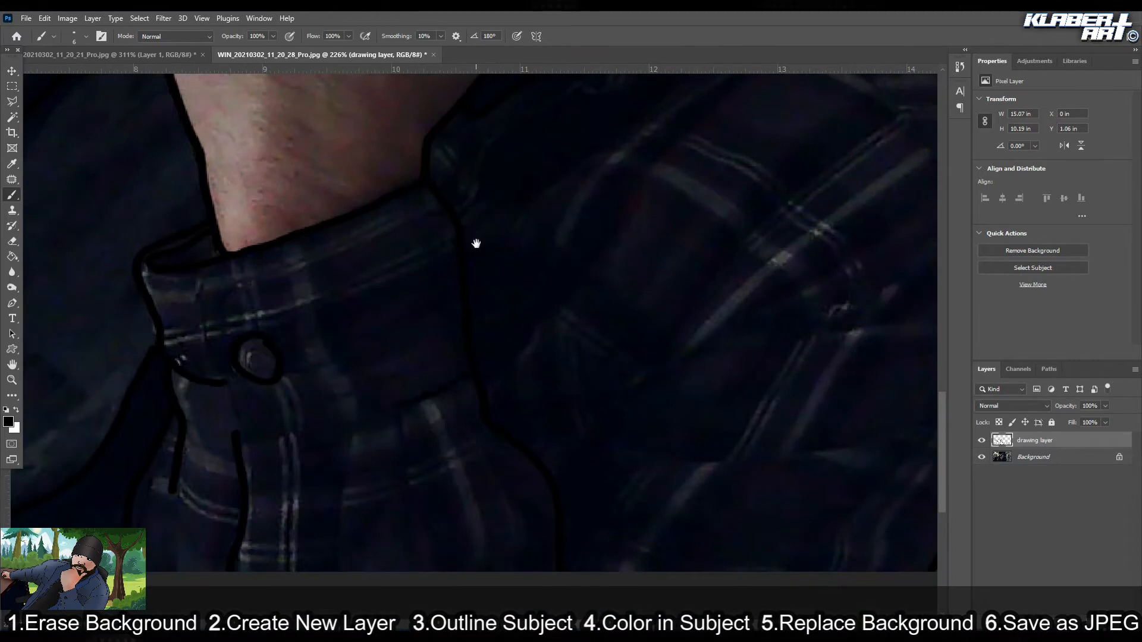
Outline the facial features under the hat, including the eyes, in black brush strokes.
drag(475, 244, 403, 601)
mouse_move(427, 221)
mouse_down()
mouse_move(470, 278)
mouse_move(522, 257)
mouse_up()
mouse_move(751, 289)
mouse_down()
mouse_move(495, 117)
mouse_move(305, 122)
mouse_up()
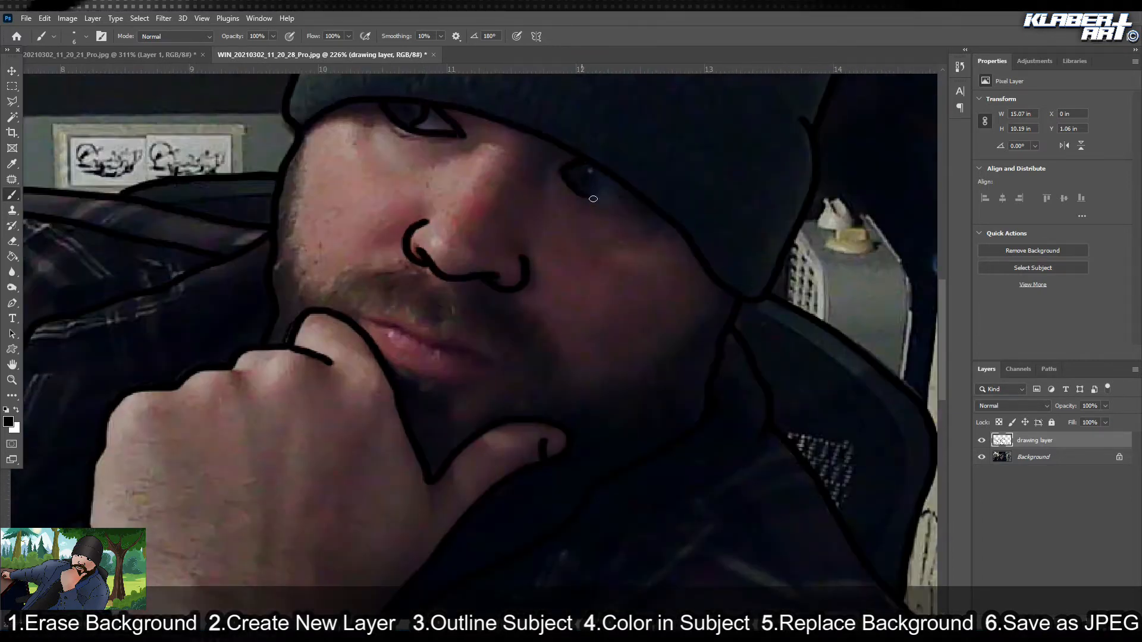
drag(498, 361, 369, 319)
Outline the beard edge, lips, remaining facial lines and the hat's fold with 4 px black brush strokes.
click(79, 36)
text(4)
mouse_move(302, 137)
mouse_down()
mouse_move(294, 213)
mouse_move(560, 360)
mouse_move(723, 287)
mouse_up()
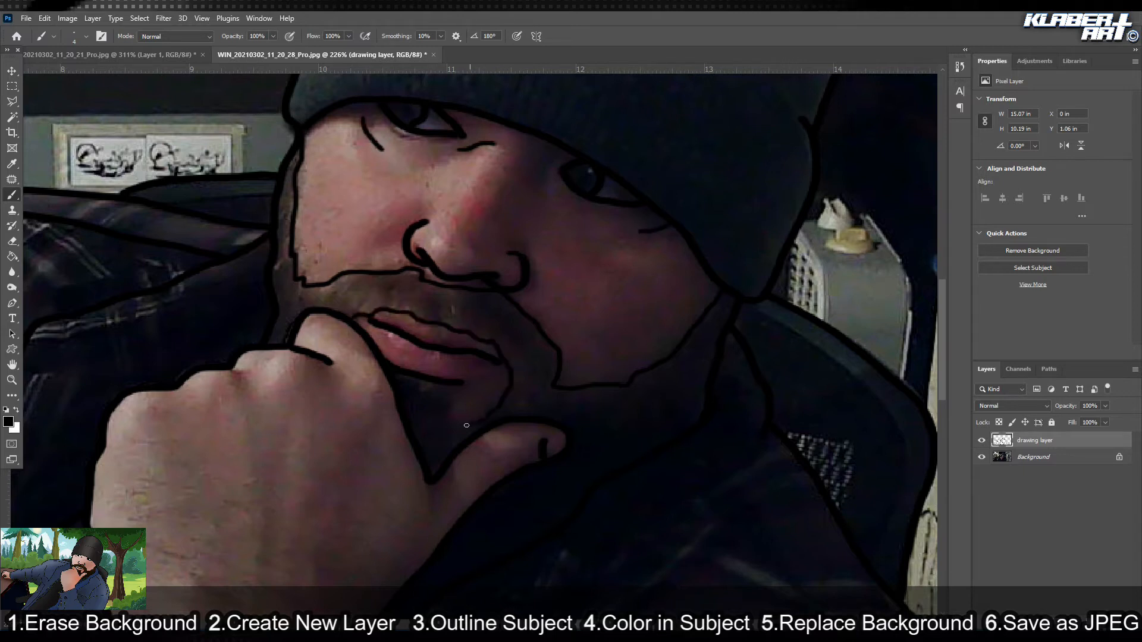
drag(417, 268, 344, 445)
drag(294, 118, 660, 204)
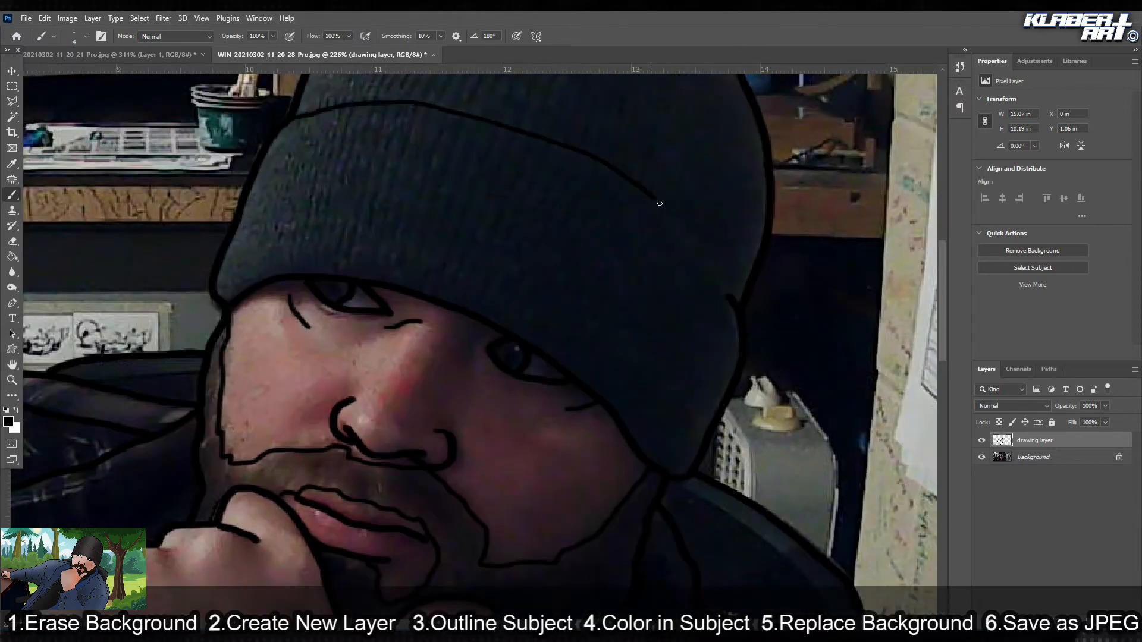
Check the line drawing with the Background layer hidden, restore the layer and adjust the brush size.
click(981, 457)
click(201, 17)
click(226, 131)
click(981, 456)
click(84, 36)
drag(68, 75, 68, 76)
click(577, 525)
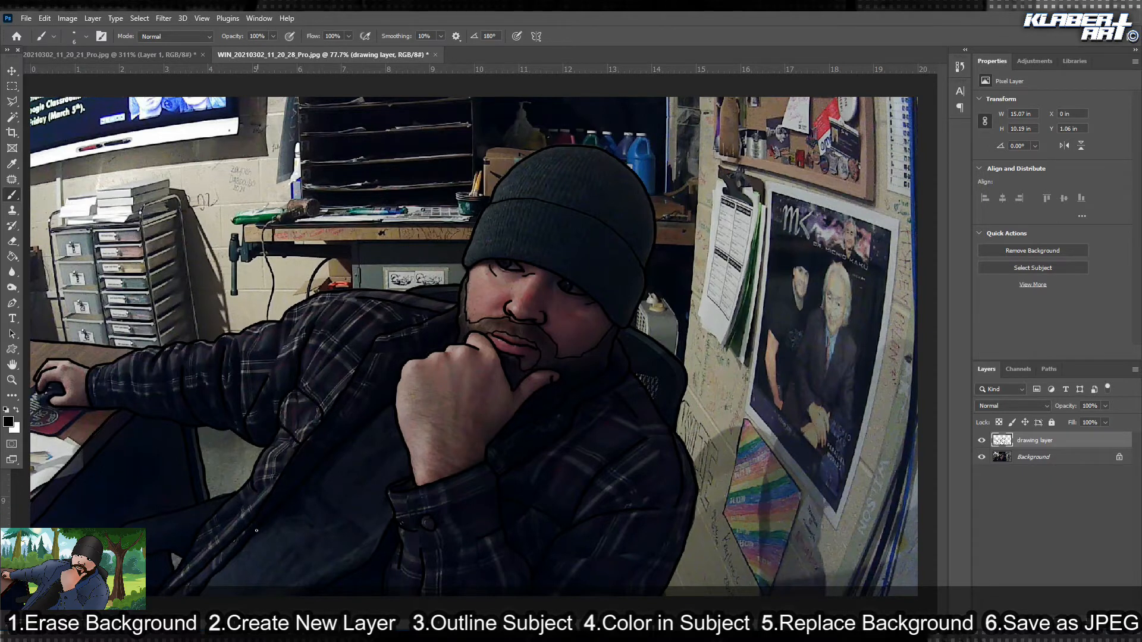
Hide the Background layer and examine the outlines of the hands, sleeves and collar close up for gaps, restoring the photo when done.
click(981, 457)
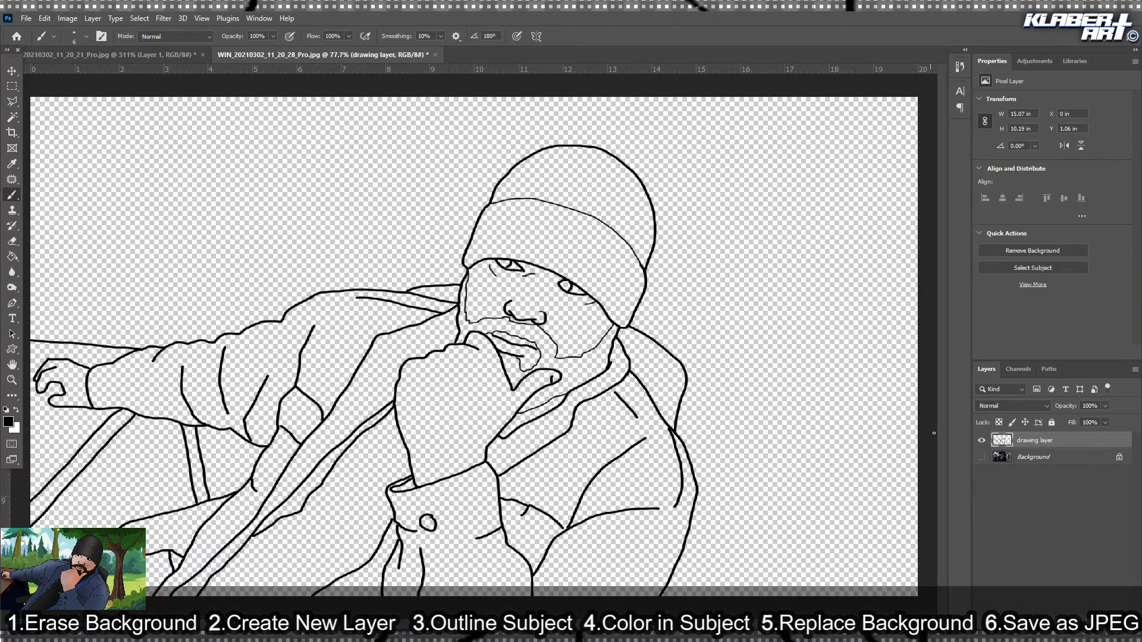
click(11, 380)
drag(33, 338, 178, 433)
click(12, 194)
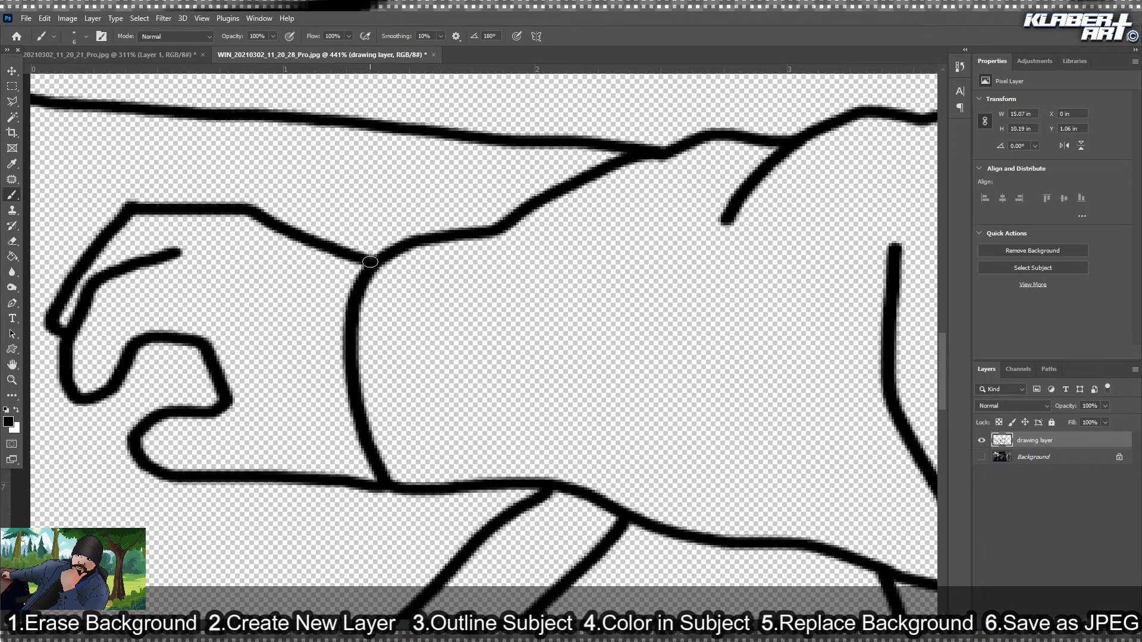
drag(683, 179, 89, 304)
drag(780, 188, 176, 285)
drag(543, 198, 383, 300)
drag(669, 249, 178, 390)
drag(661, 318, 675, 89)
mouse_move(581, 512)
mouse_down()
mouse_move(617, 421)
mouse_move(586, 308)
mouse_up()
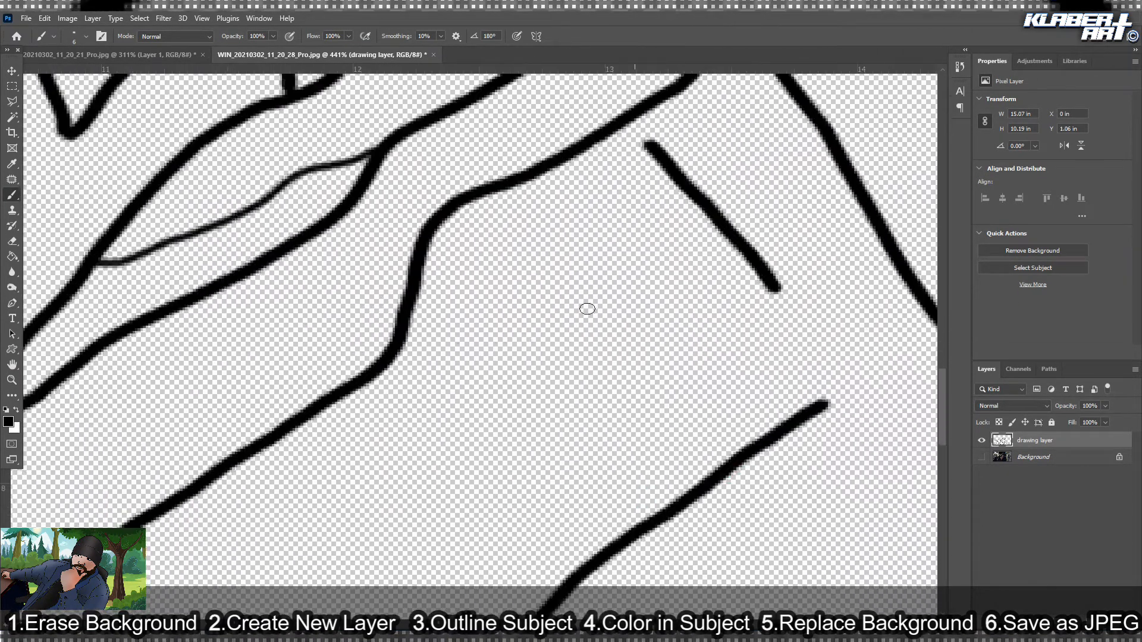
click(202, 18)
click(228, 133)
click(981, 457)
Try filling the area around the subject with black on the drawing layer, and undo the fill.
click(1041, 459)
click(1008, 440)
click(13, 257)
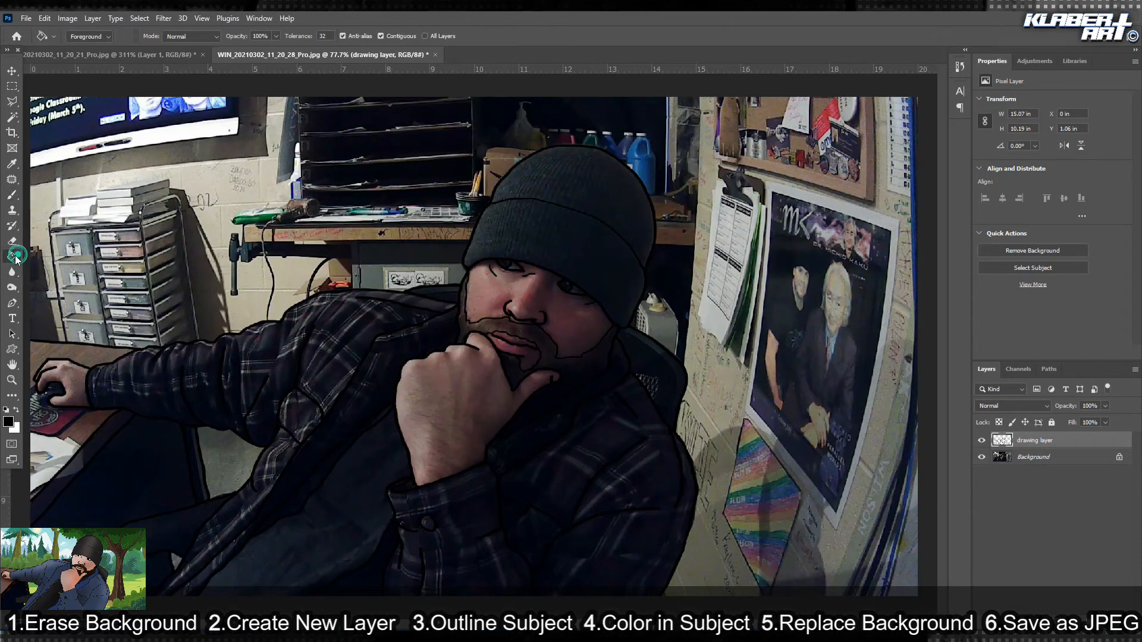
click(49, 267)
click(50, 269)
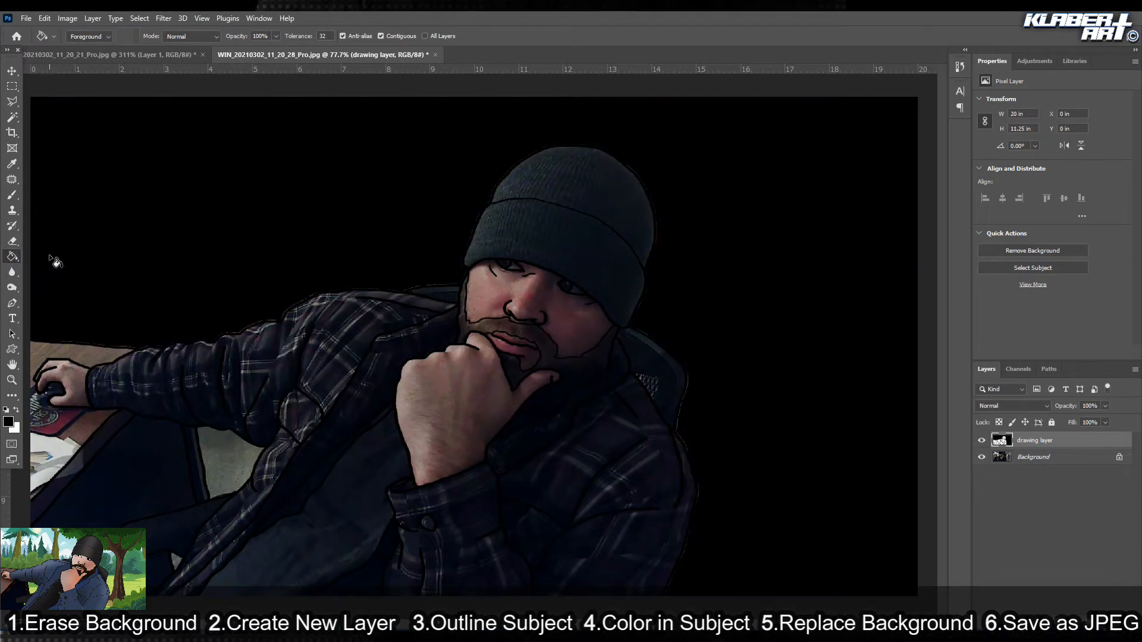
click(45, 18)
click(57, 25)
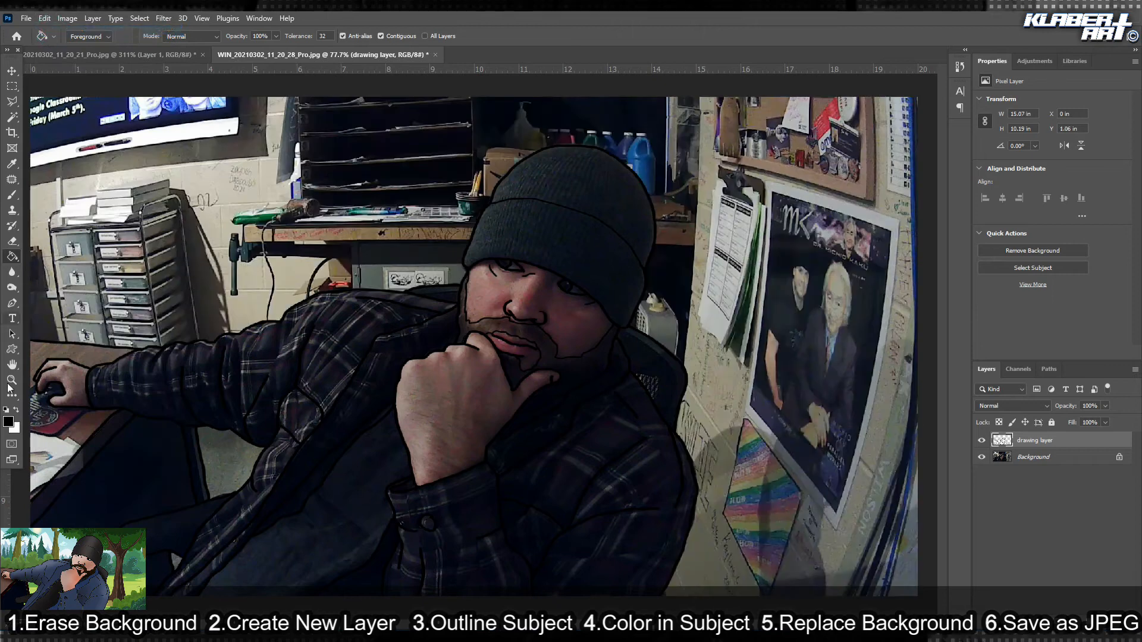
Sample a skin tone, #9f8c86, from the raised hand in the photo as the foreground color.
click(8, 423)
click(450, 376)
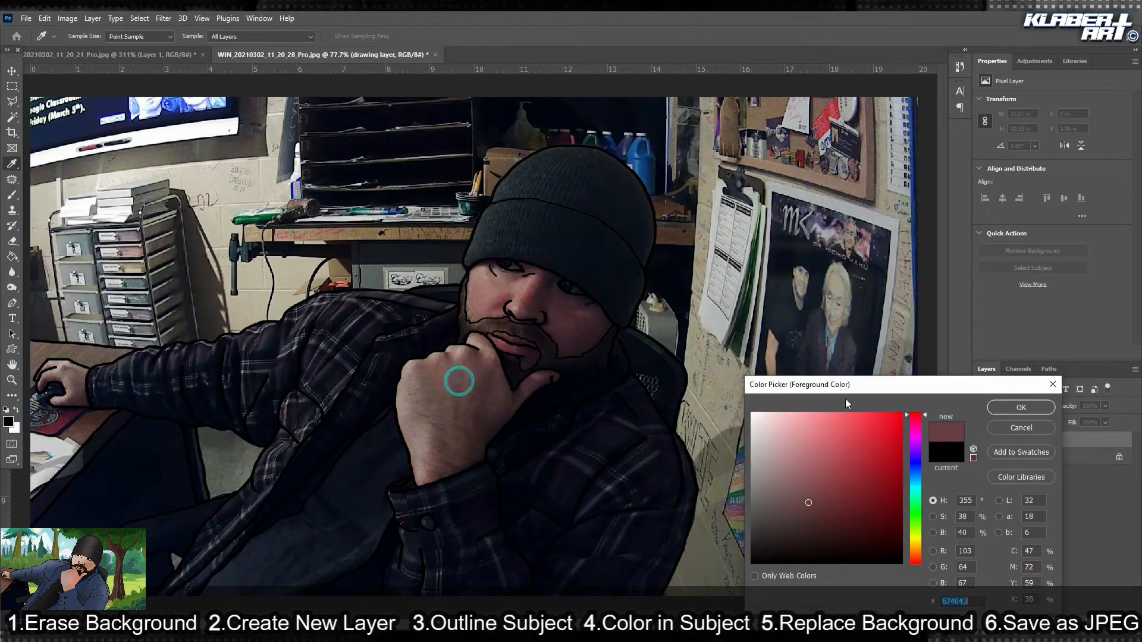
click(418, 373)
click(417, 376)
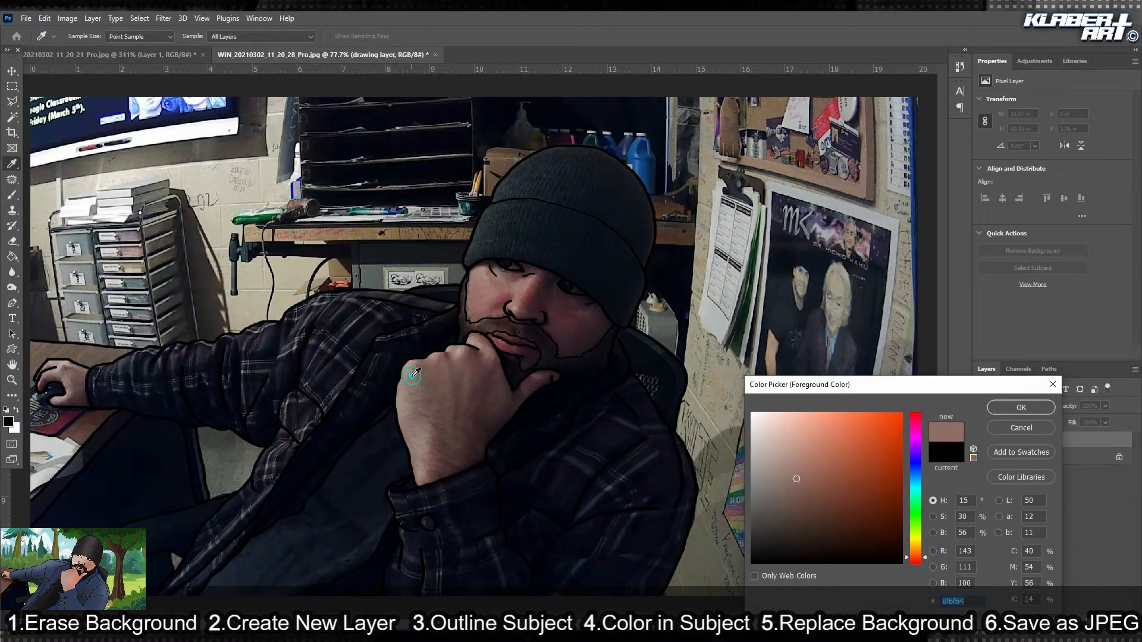
click(403, 402)
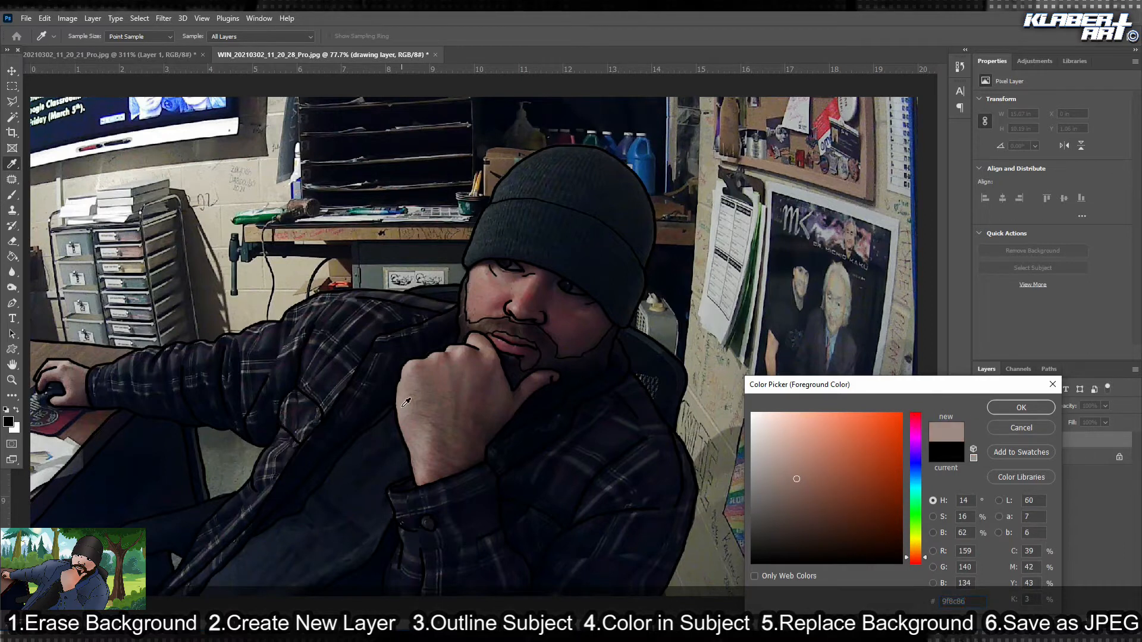
Try filling the raised hand, face and lips with the sampled skin tone, compare with the photo, and undo the fills.
click(12, 257)
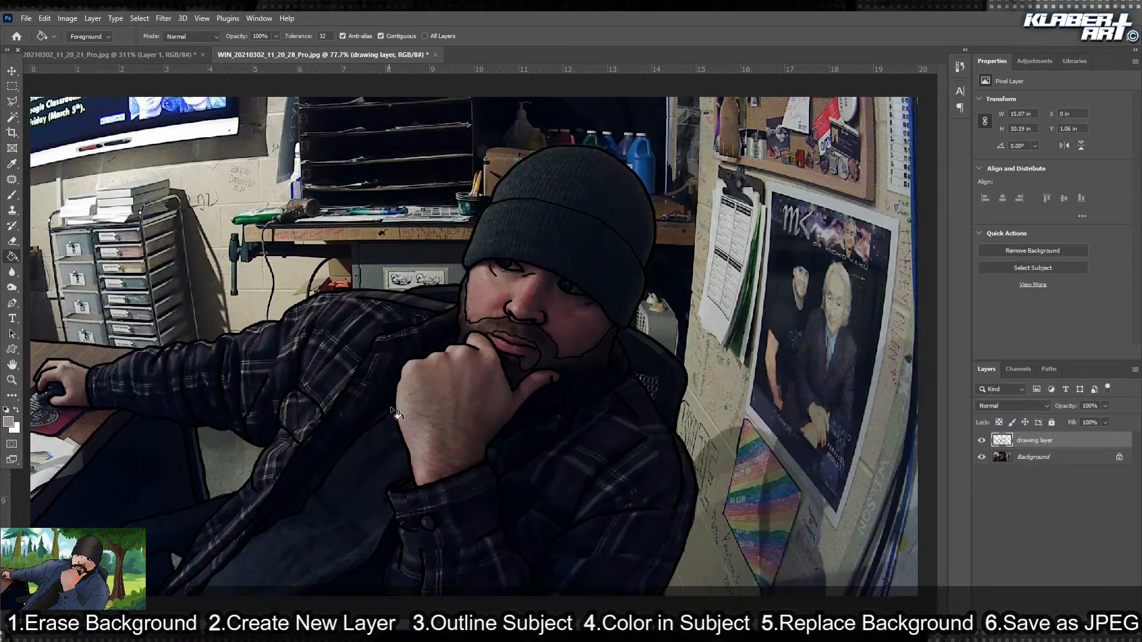
click(437, 402)
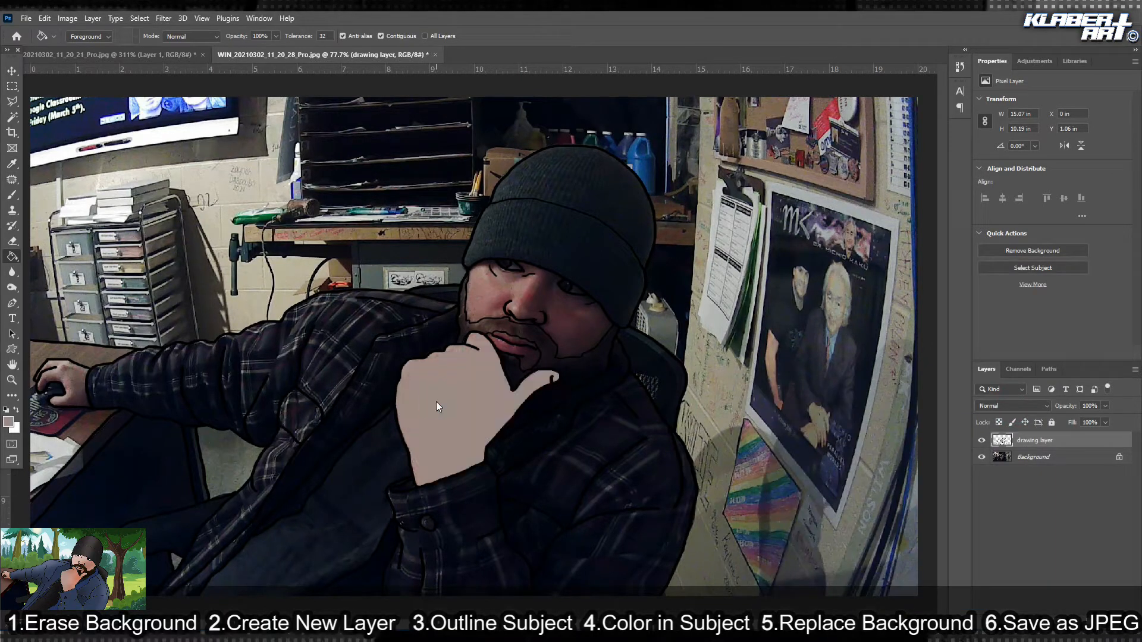
click(580, 345)
click(527, 362)
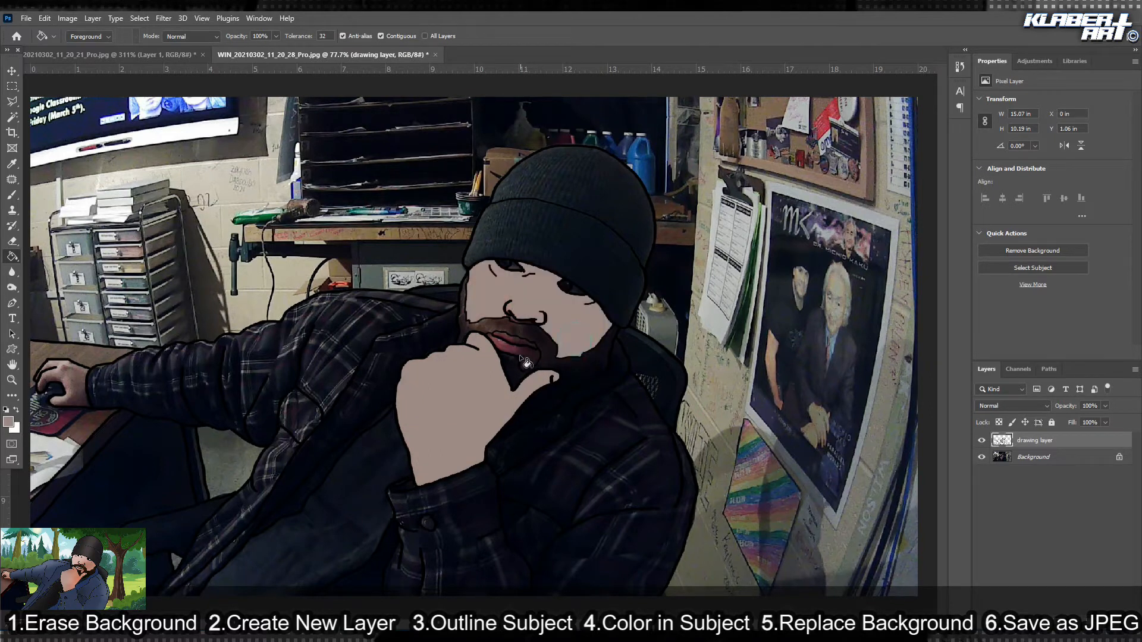
click(518, 343)
click(984, 458)
click(983, 458)
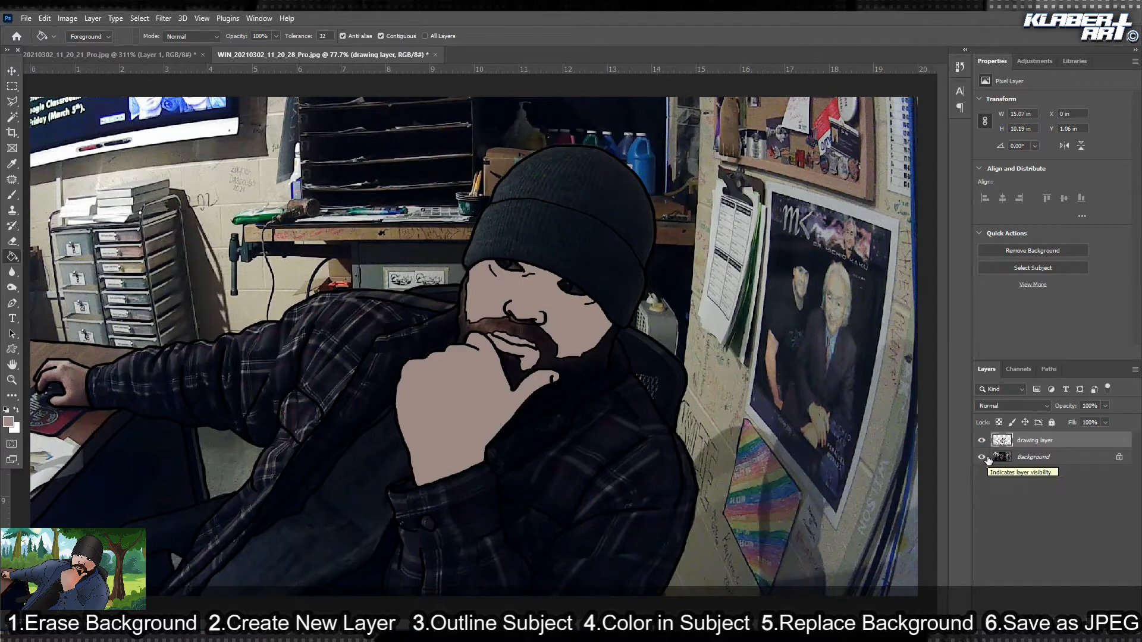
key(ctrl+z)
key(ctrl+z)
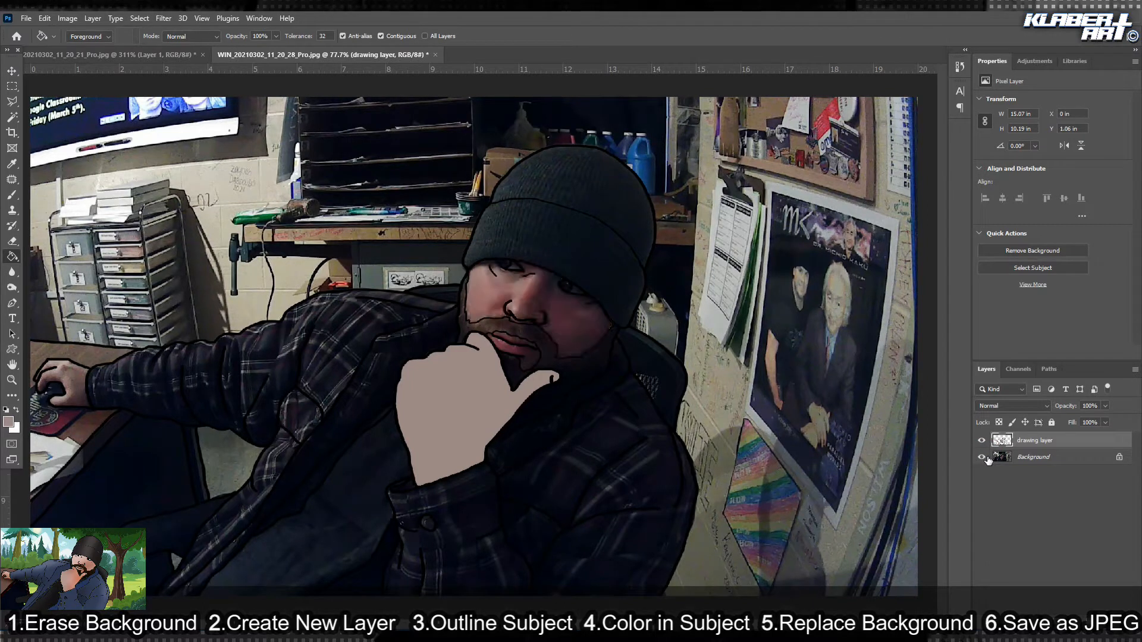
key(ctrl+z)
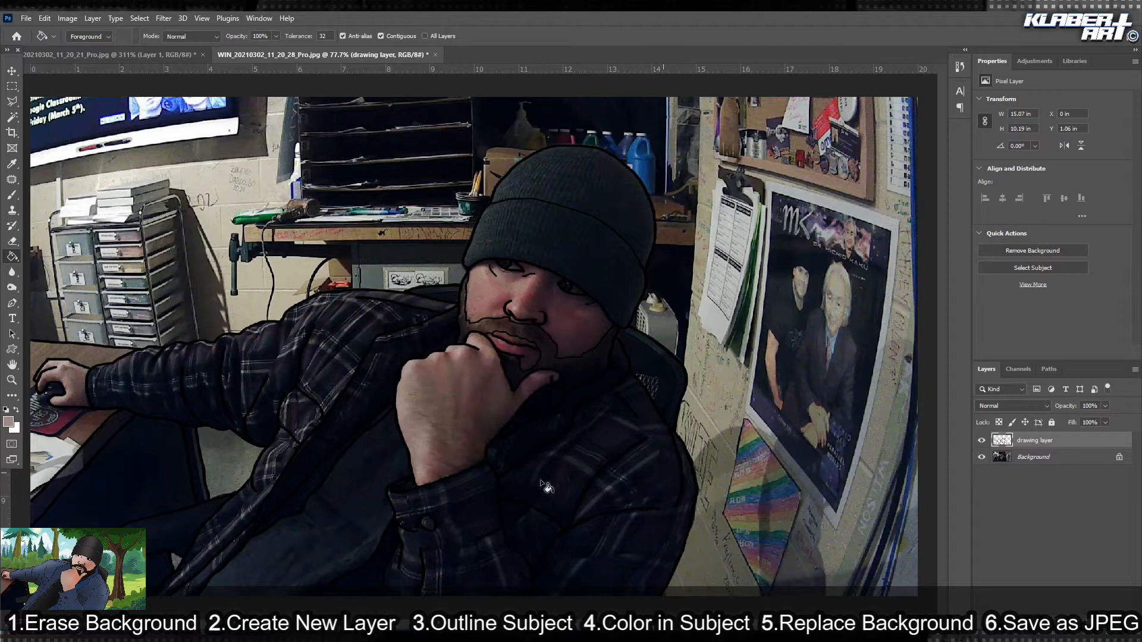
Choose a lighter skin tone as the foreground color and fill the raised hand, face and lips with it.
click(9, 423)
mouse_move(815, 442)
mouse_down()
mouse_move(791, 421)
mouse_move(782, 436)
mouse_up()
click(1049, 407)
key(g)
click(445, 417)
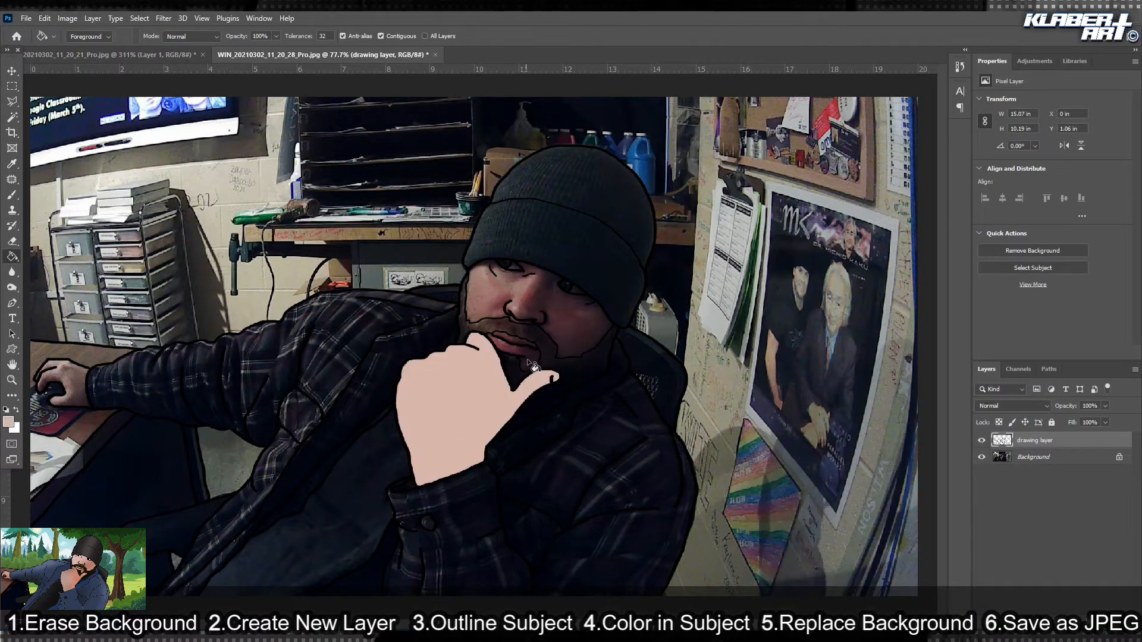
click(482, 305)
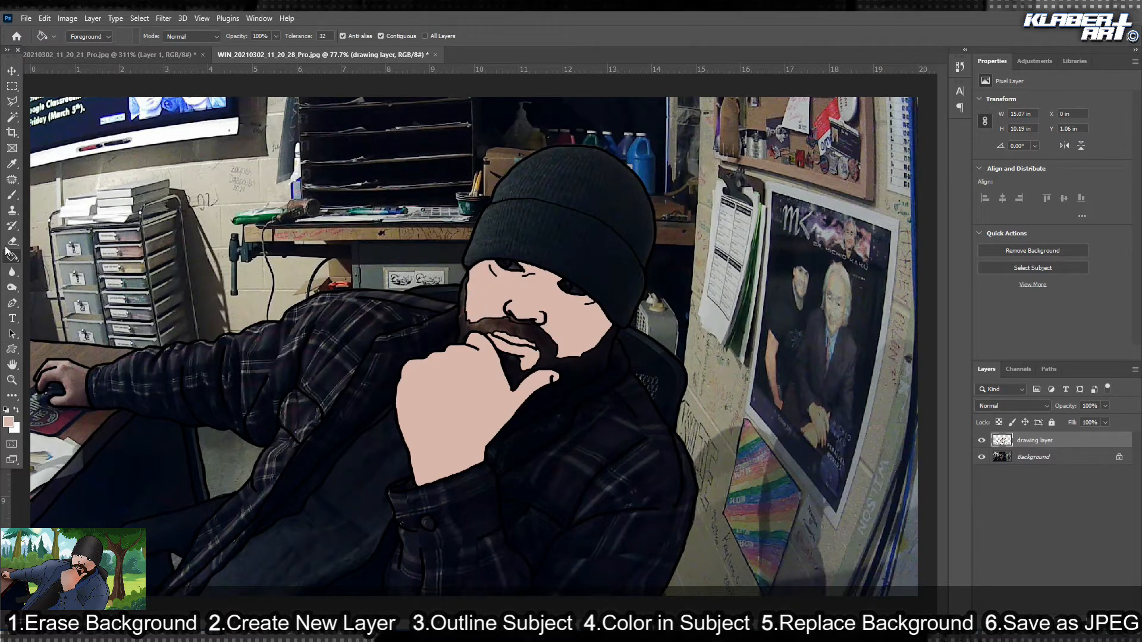
Select the raised hand's skin fill with the Magic Wand and switch to the Burn tool.
click(12, 117)
click(444, 417)
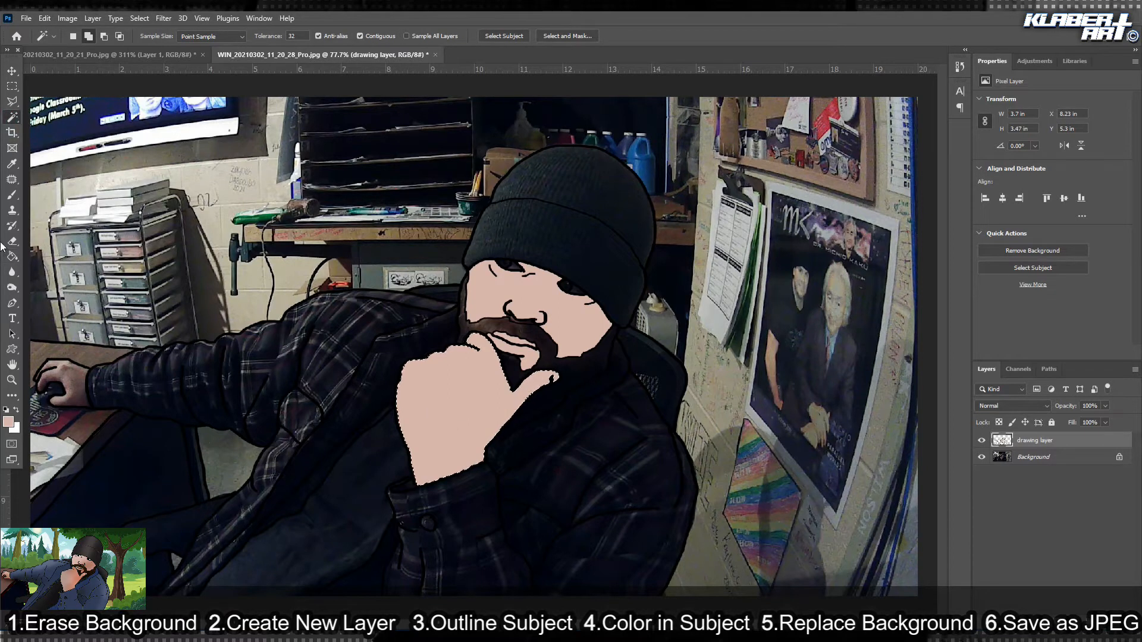
click(14, 287)
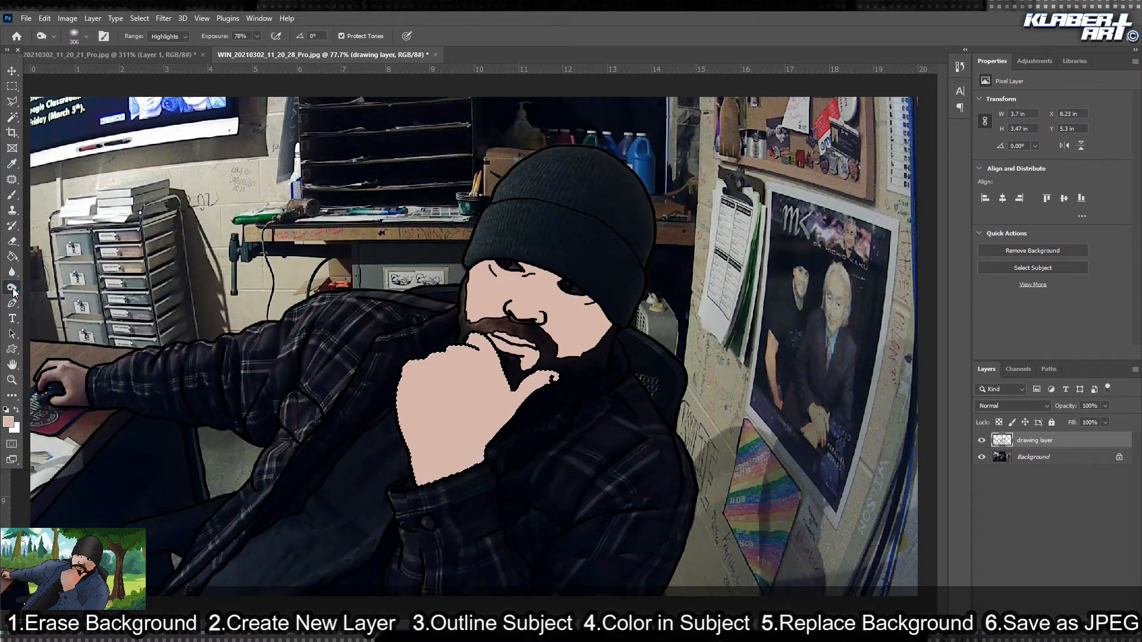
right_click(14, 288)
click(60, 299)
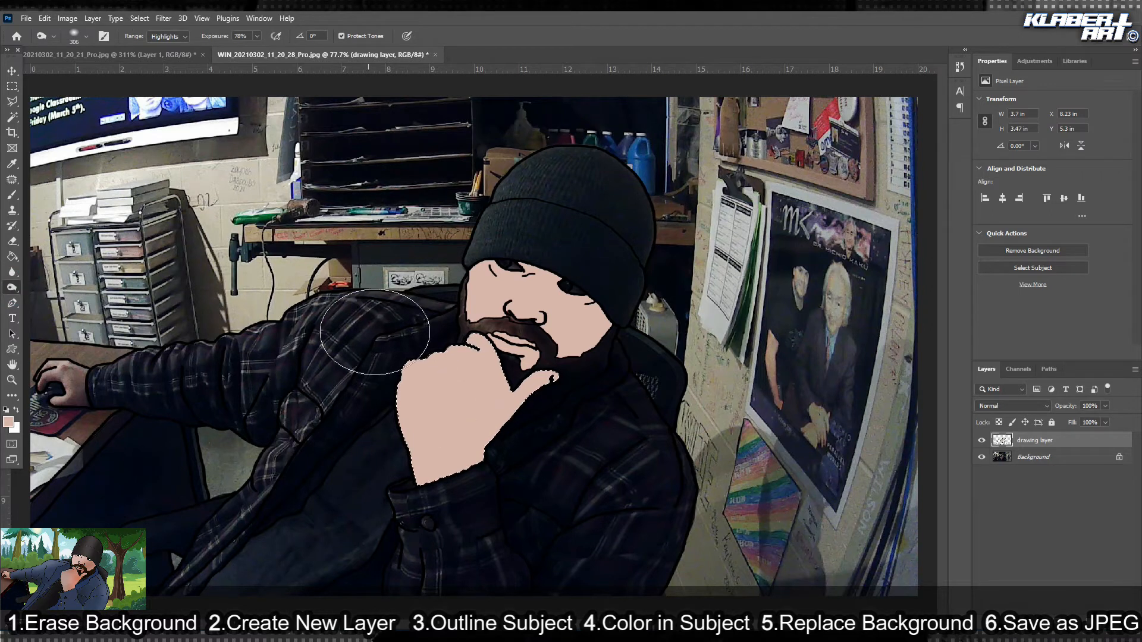
Try burning the selected hand with the Highlights range at 78% exposure, and undo the stroke.
drag(422, 494, 413, 484)
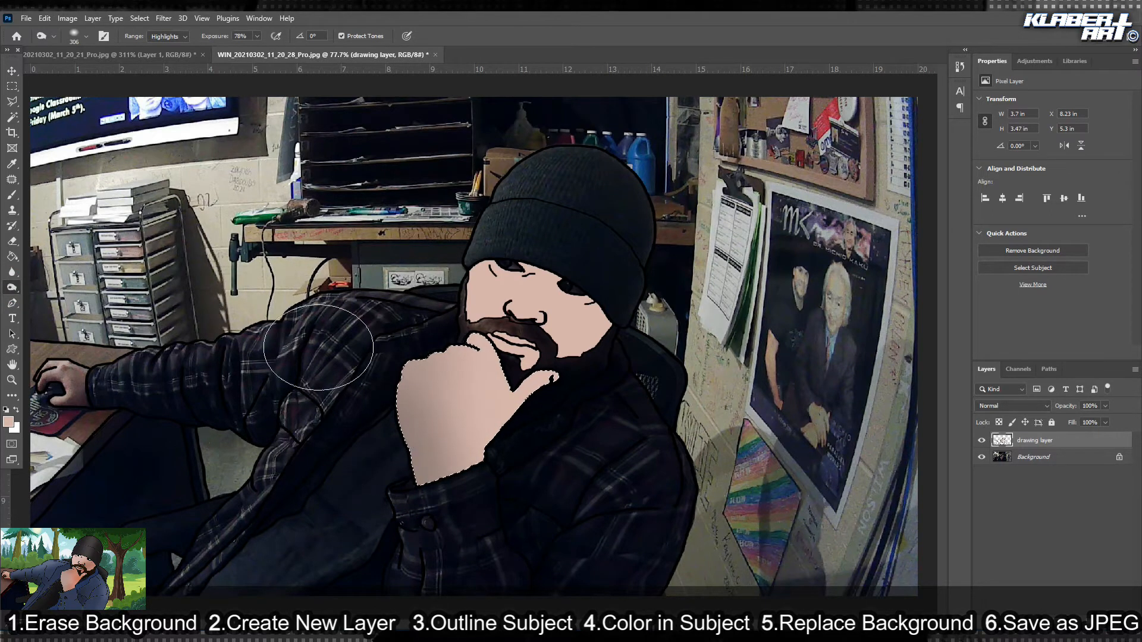
click(44, 19)
click(71, 31)
Burn shading onto the selected hand with a 168 px brush and the Shadows range, comparing it against the photo.
click(76, 37)
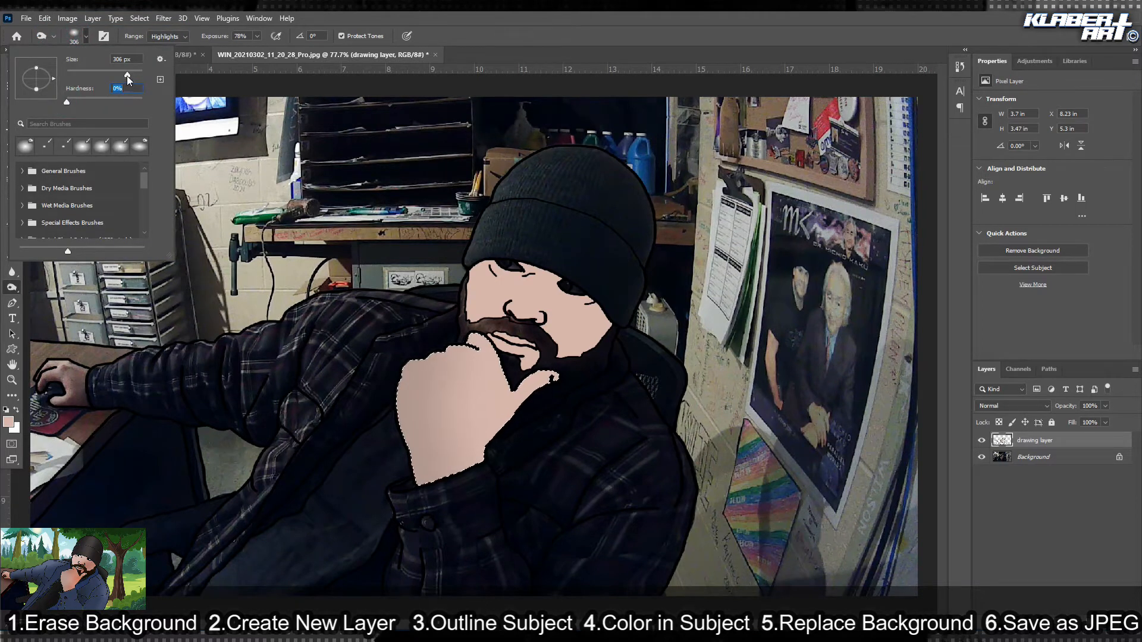
click(169, 37)
click(178, 48)
drag(415, 475, 393, 364)
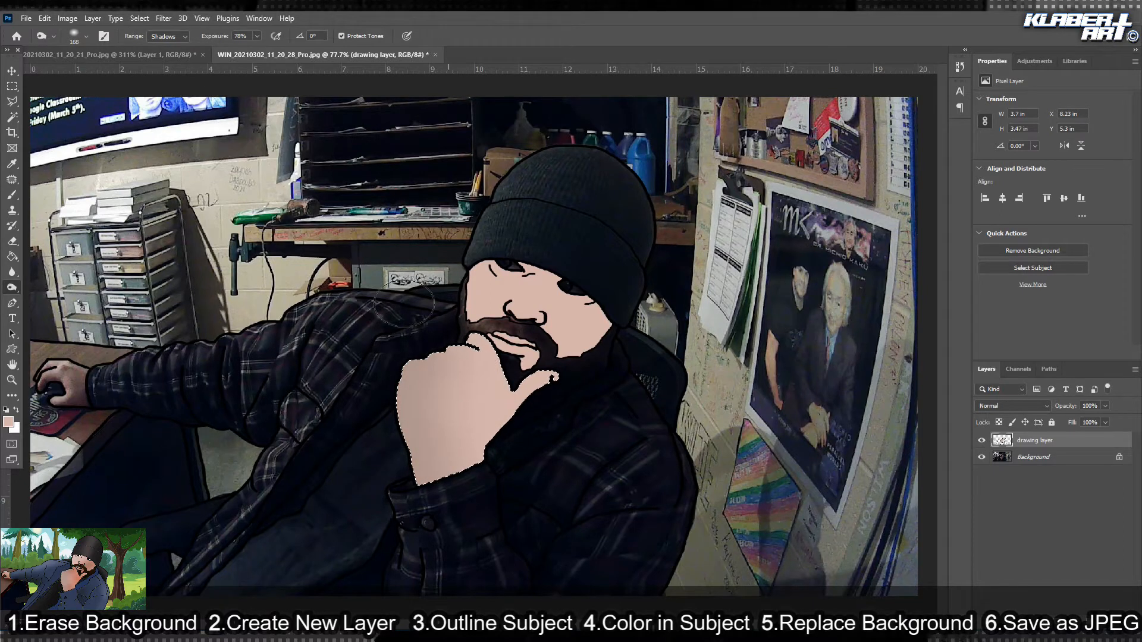
click(983, 441)
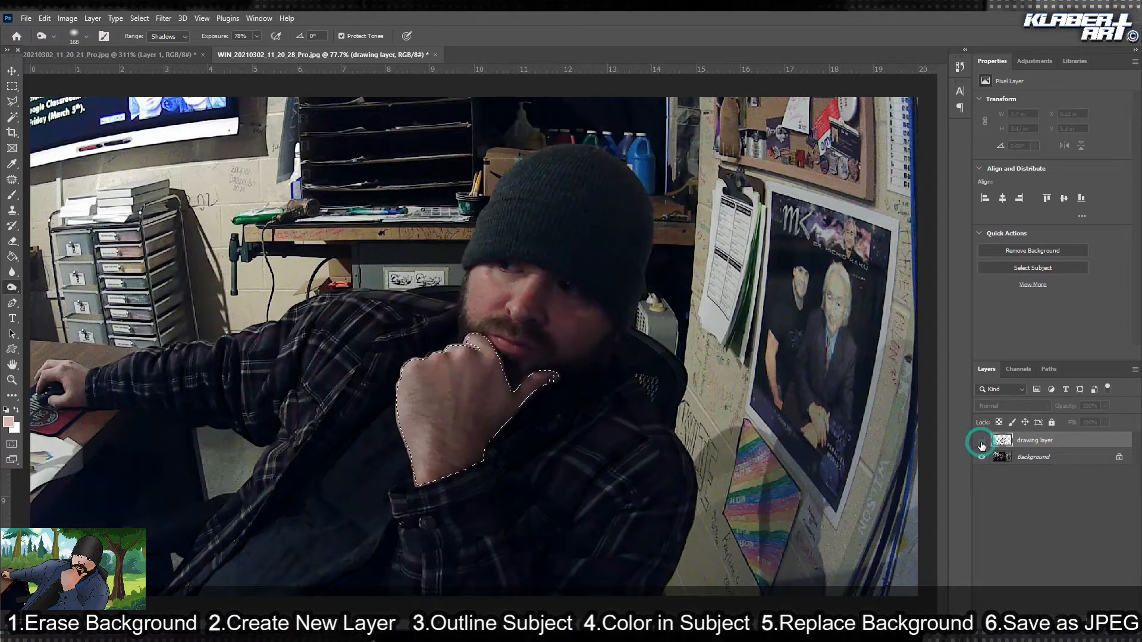
click(981, 441)
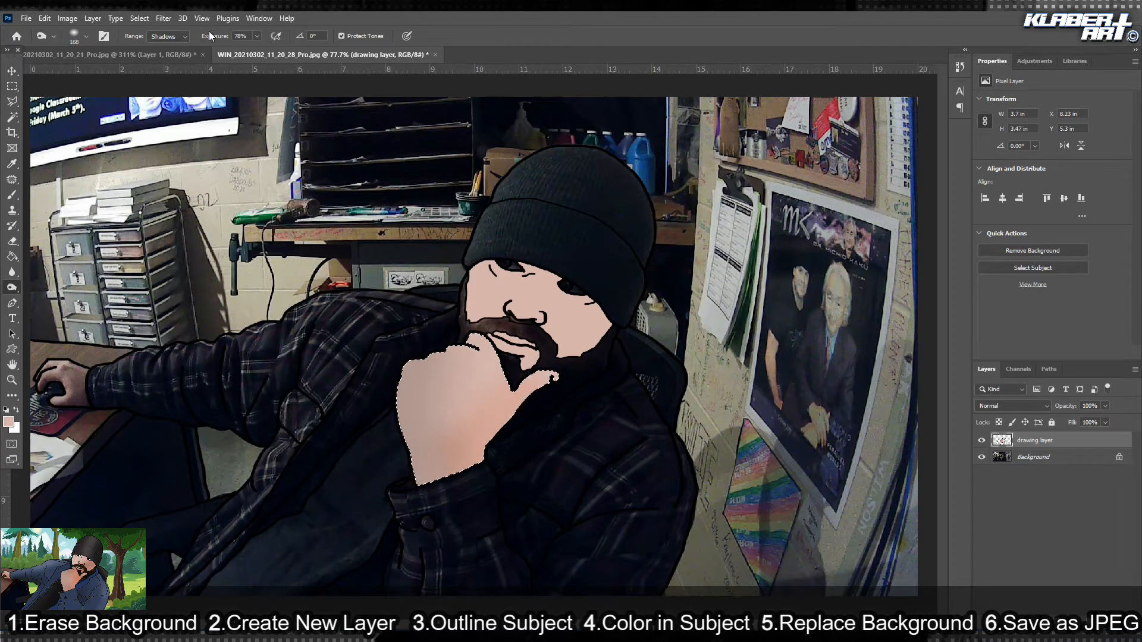
Deepen the hand's shading at 48% exposure with a 255 px Burn brush, using the Shadows and Midtones ranges.
click(257, 36)
click(241, 49)
click(74, 36)
drag(120, 76, 125, 77)
click(479, 353)
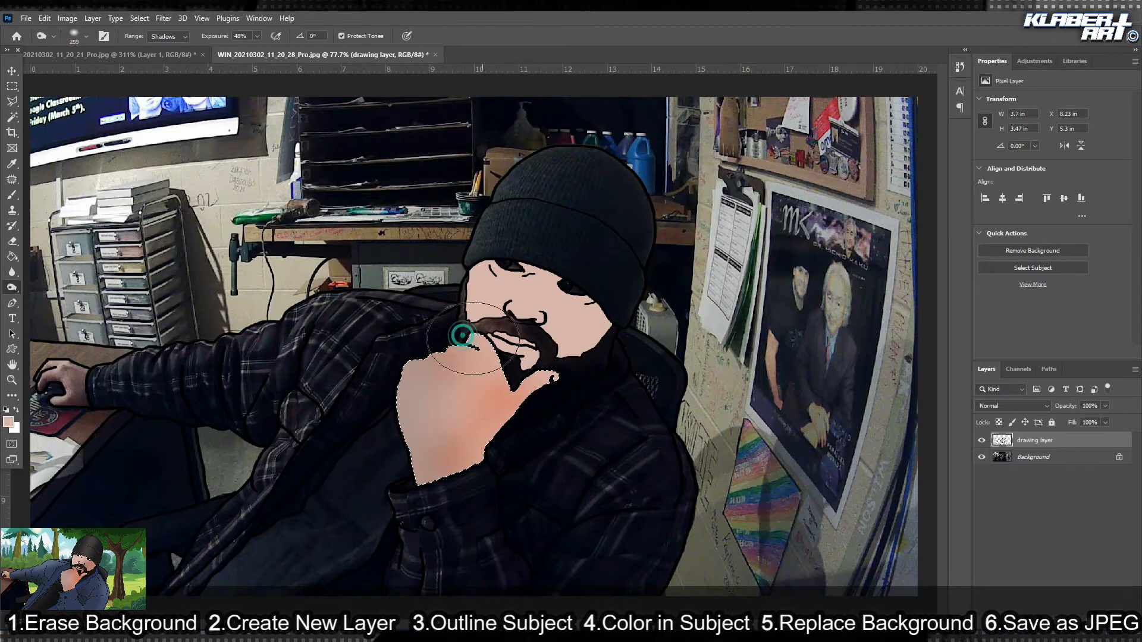
drag(482, 360, 487, 492)
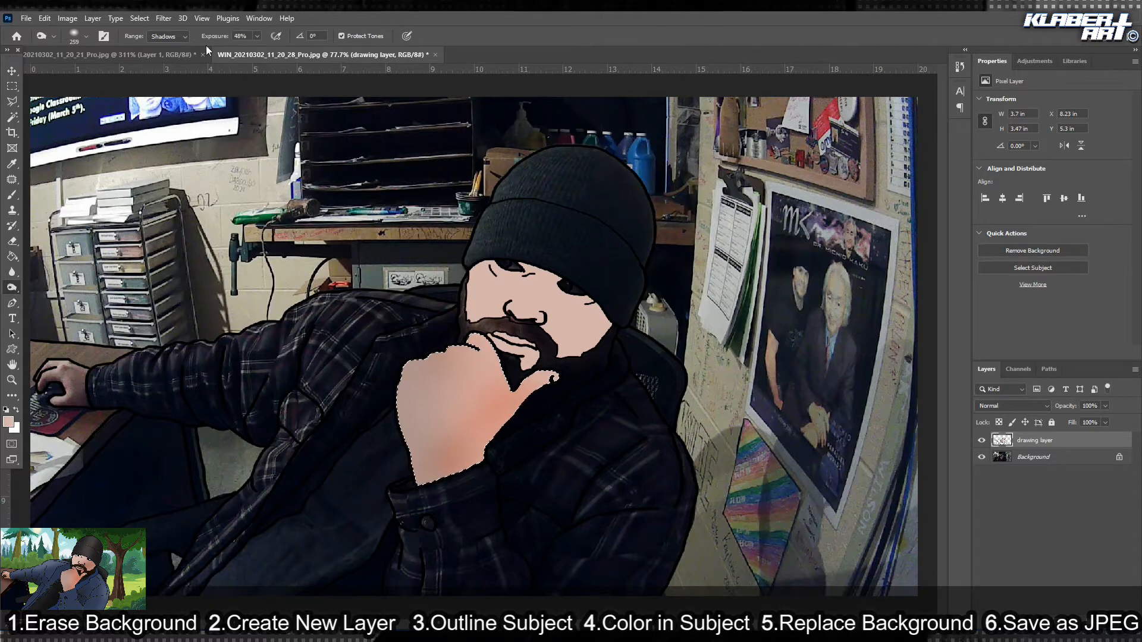
click(183, 38)
click(179, 51)
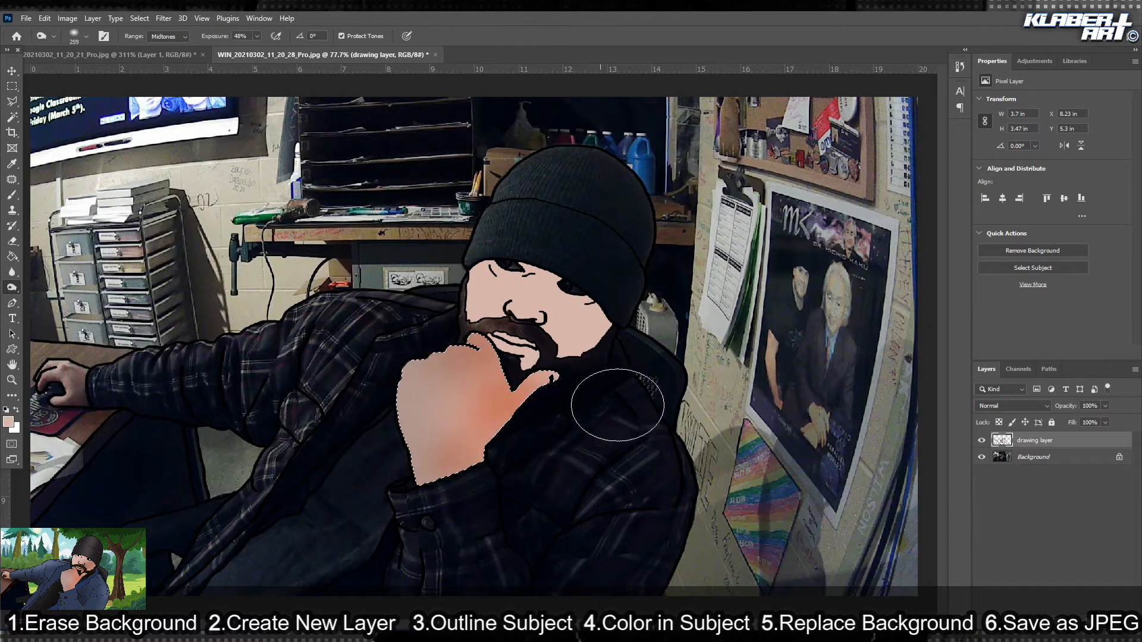
Deselect the hand and select the face's skin fill with the Magic Wand in new-selection mode.
click(12, 117)
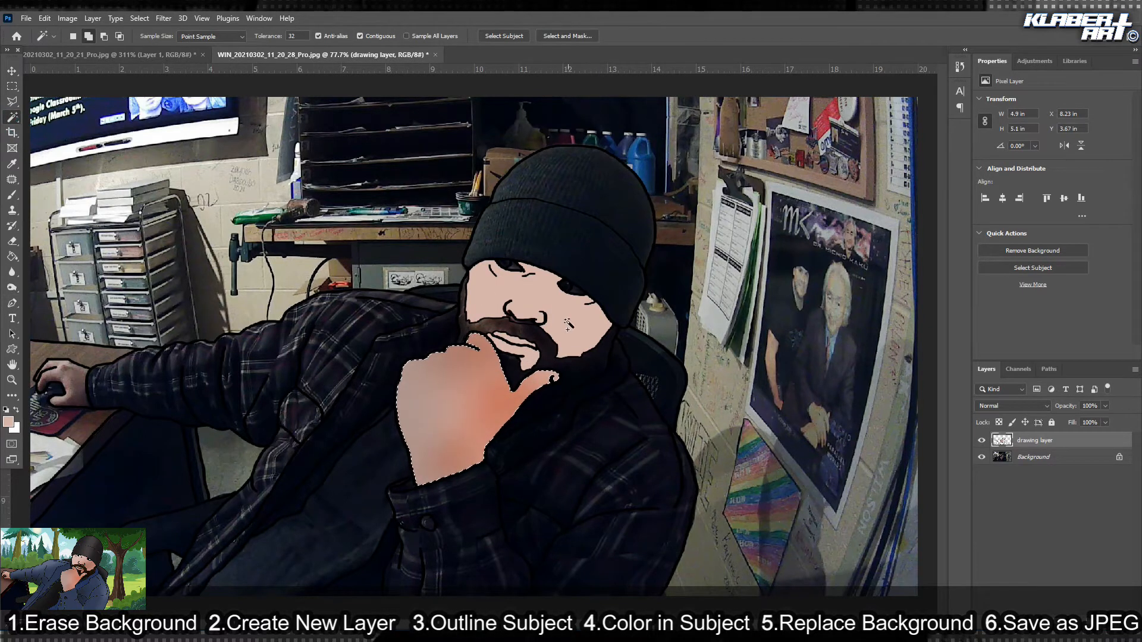
click(139, 17)
click(156, 43)
click(74, 37)
click(569, 330)
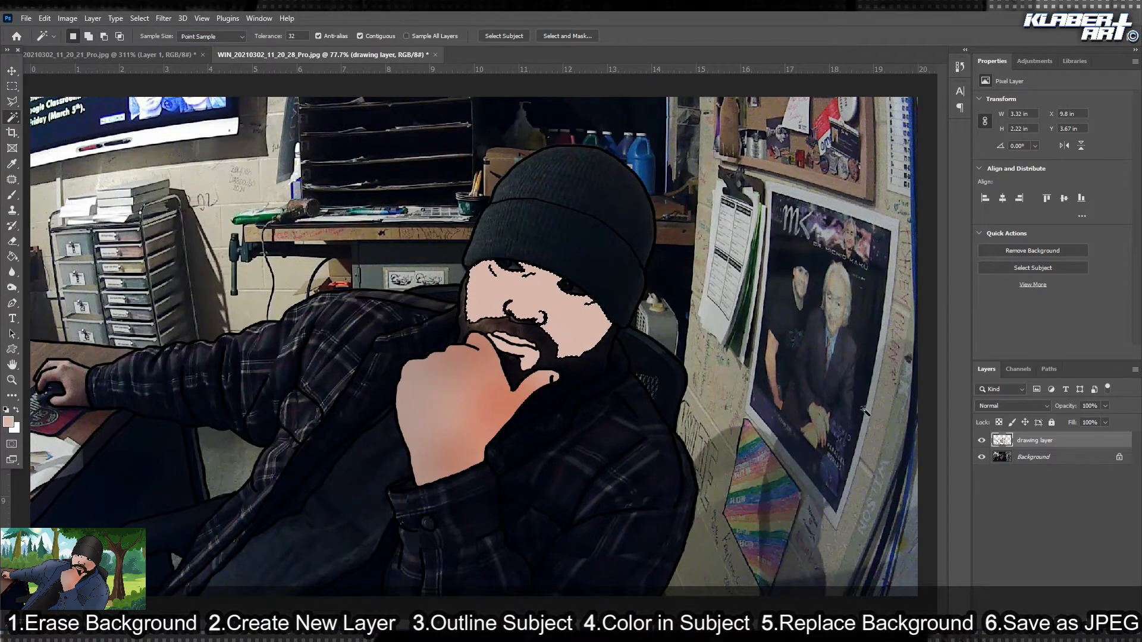
Burn shading onto the selected face at 48% exposure with the Midtones range, comparing it against the photo.
click(982, 441)
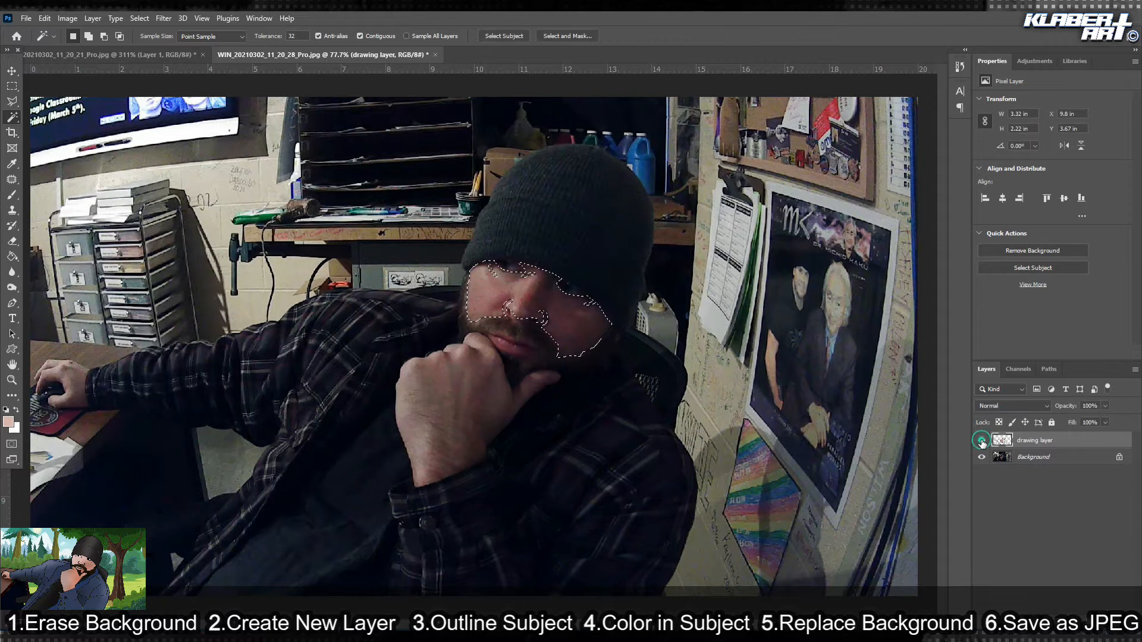
click(981, 441)
click(11, 287)
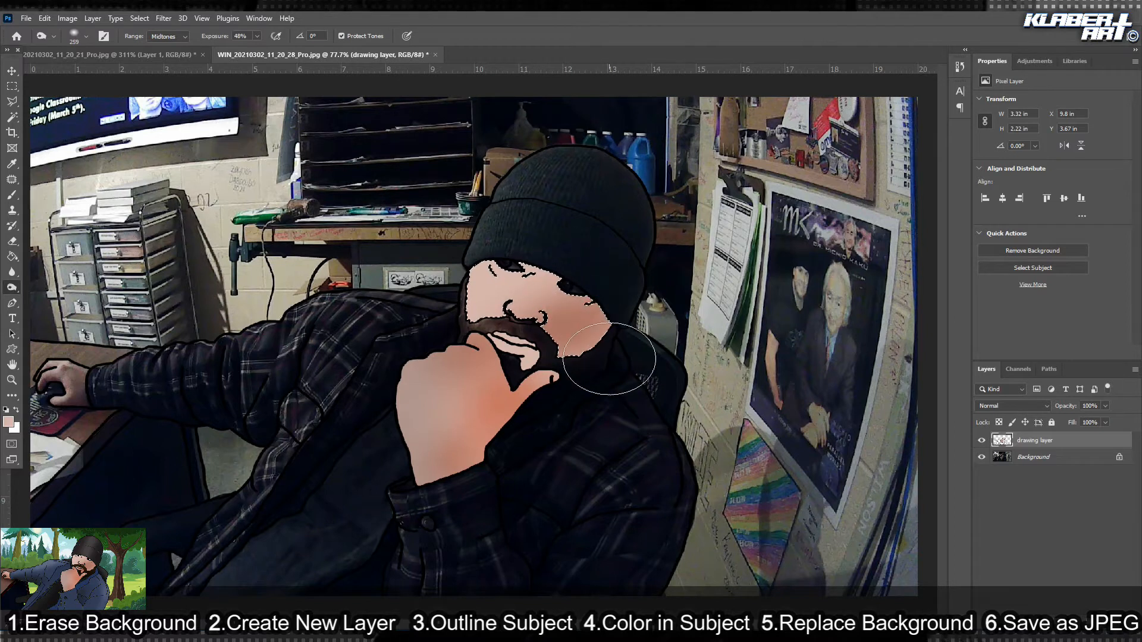
click(983, 441)
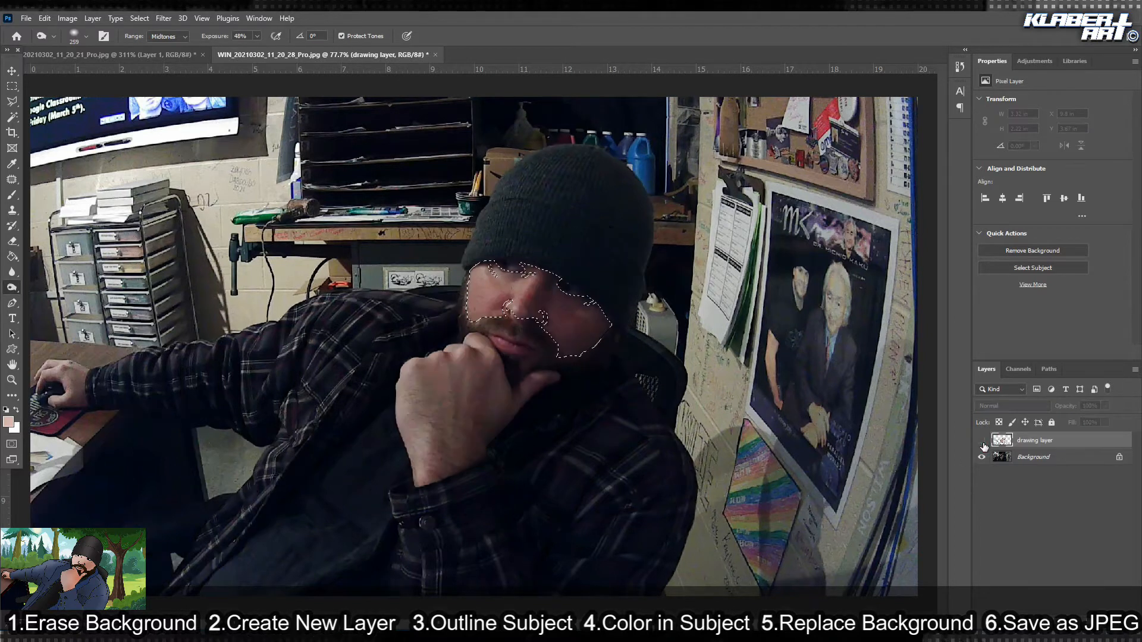
click(982, 442)
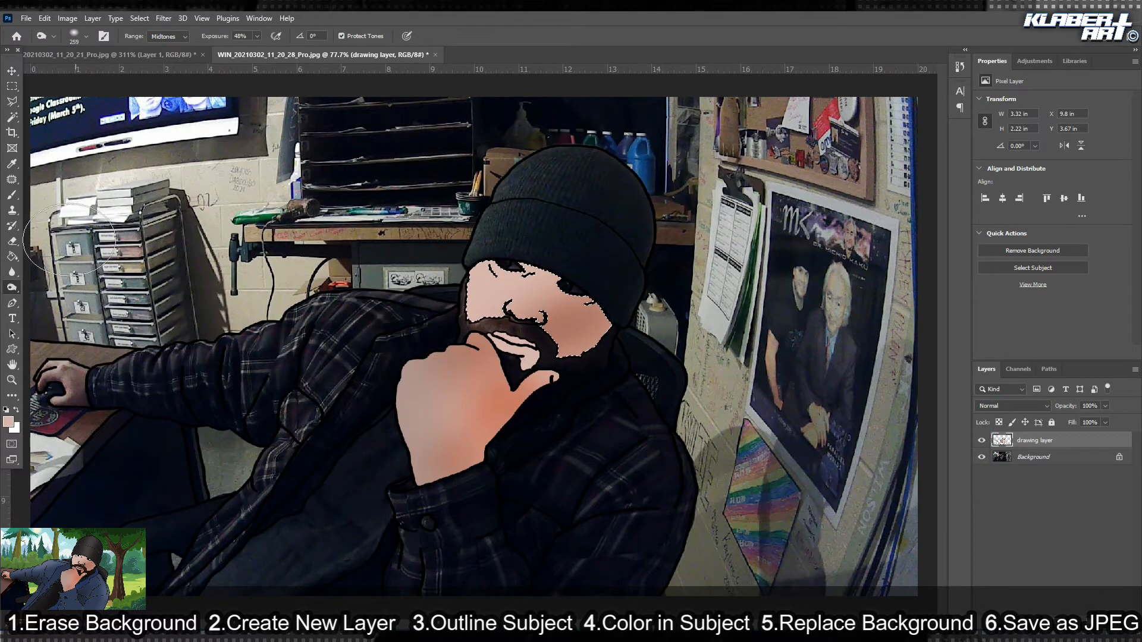
Select the mouth fill with the Magic Wand, burn shading onto it with the Midtones range, and clear the selection.
click(12, 117)
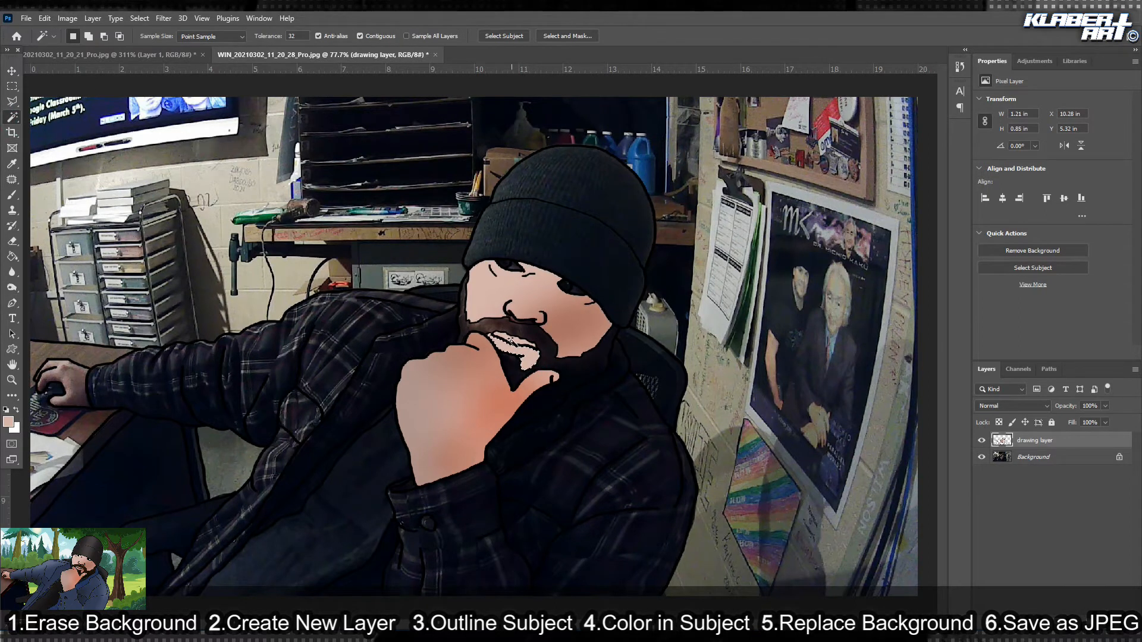
click(11, 289)
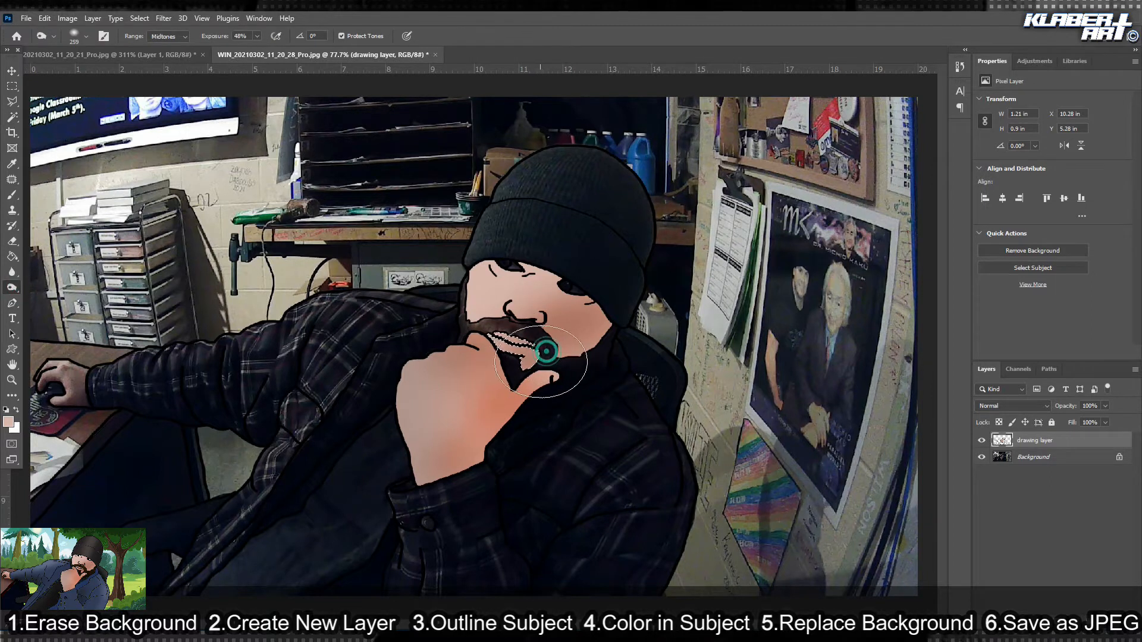
click(140, 18)
click(146, 42)
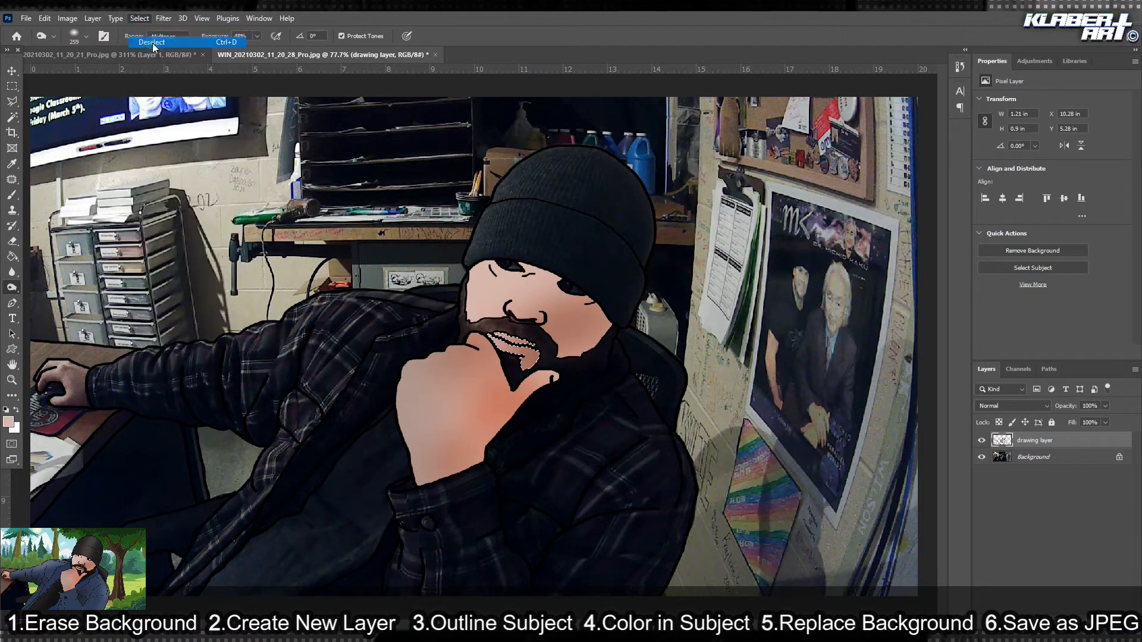
Fill the hand on the mouse with the skin color, and burn shading onto it within a Magic Wand selection.
click(11, 257)
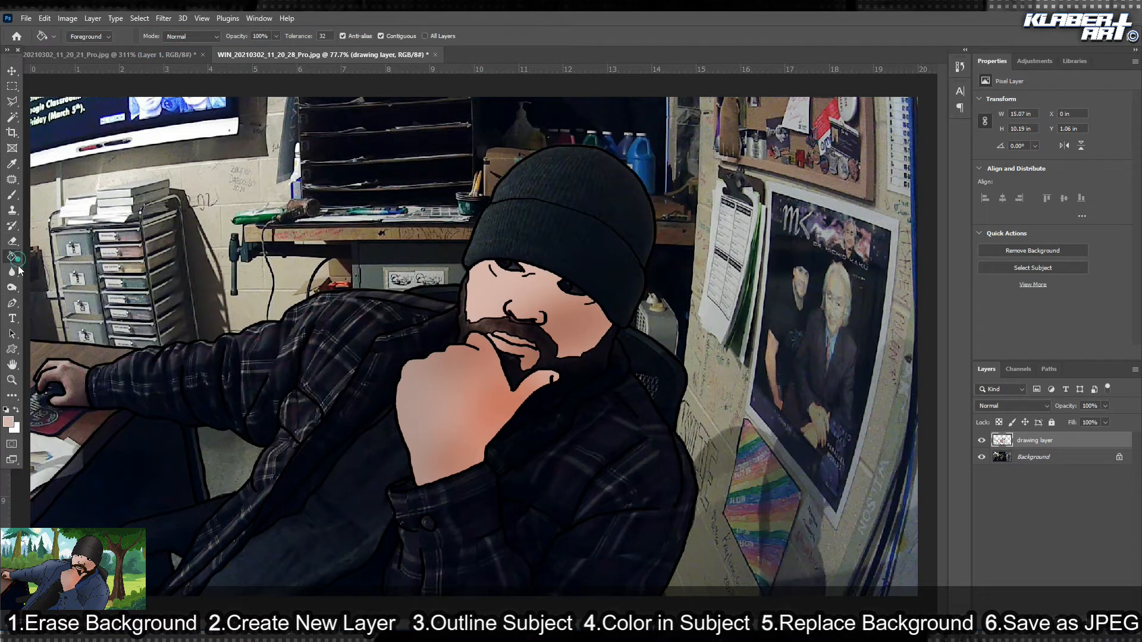
click(64, 375)
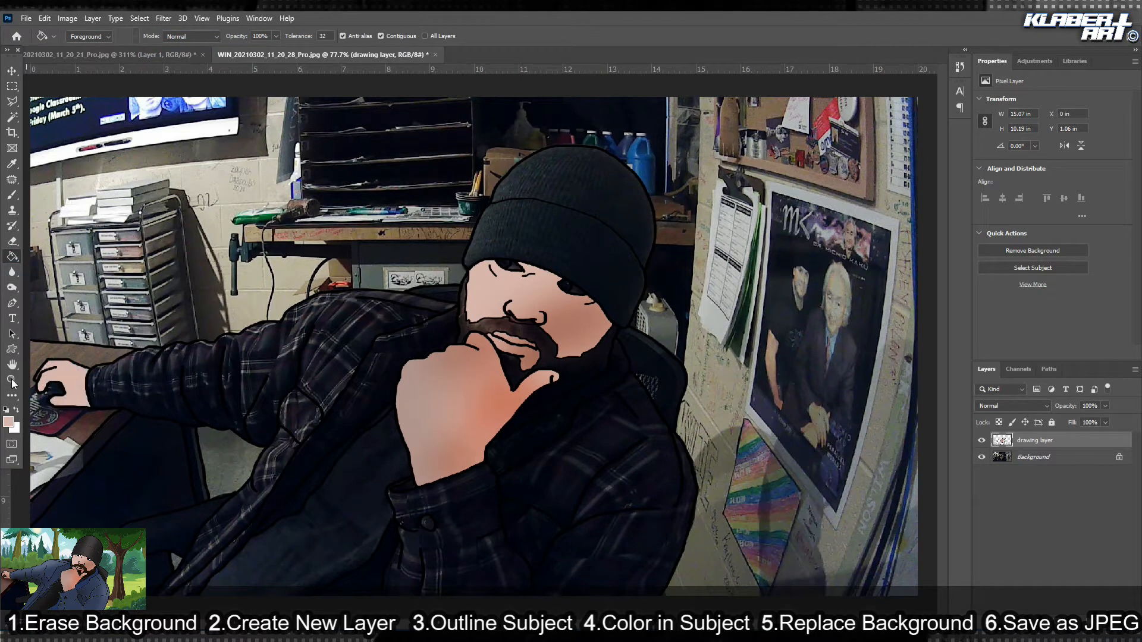
click(12, 288)
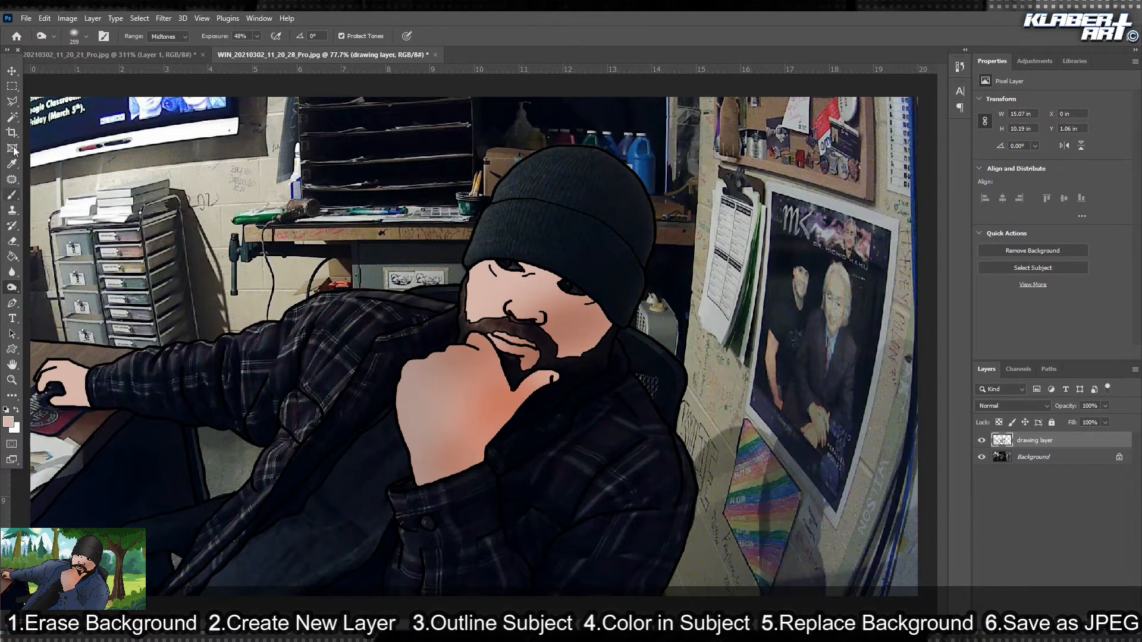
click(11, 119)
click(65, 382)
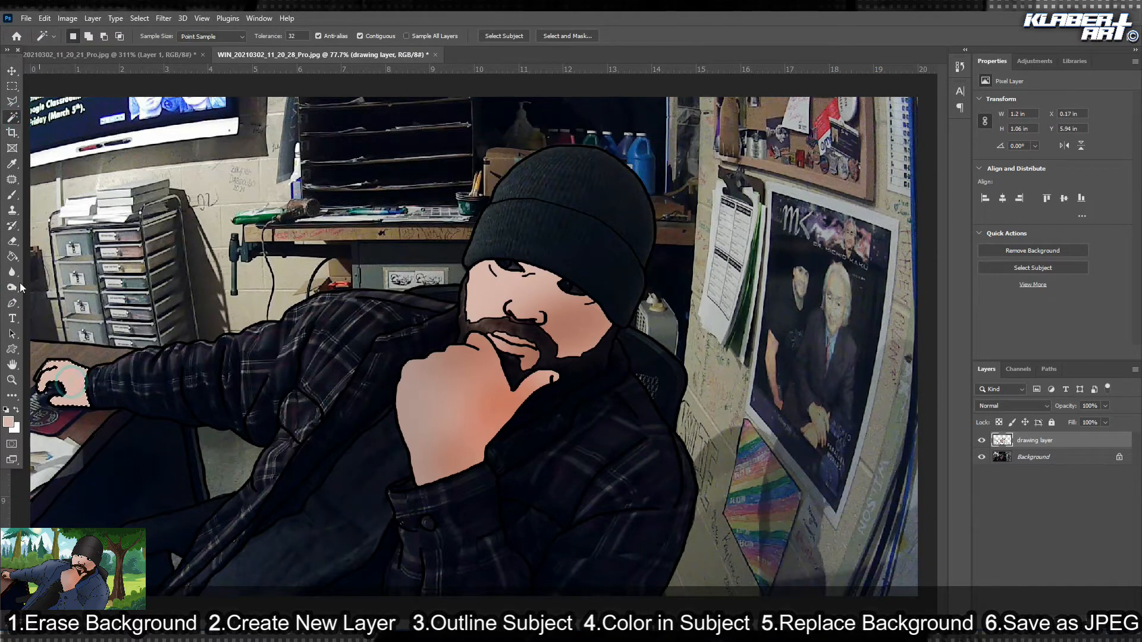
click(11, 287)
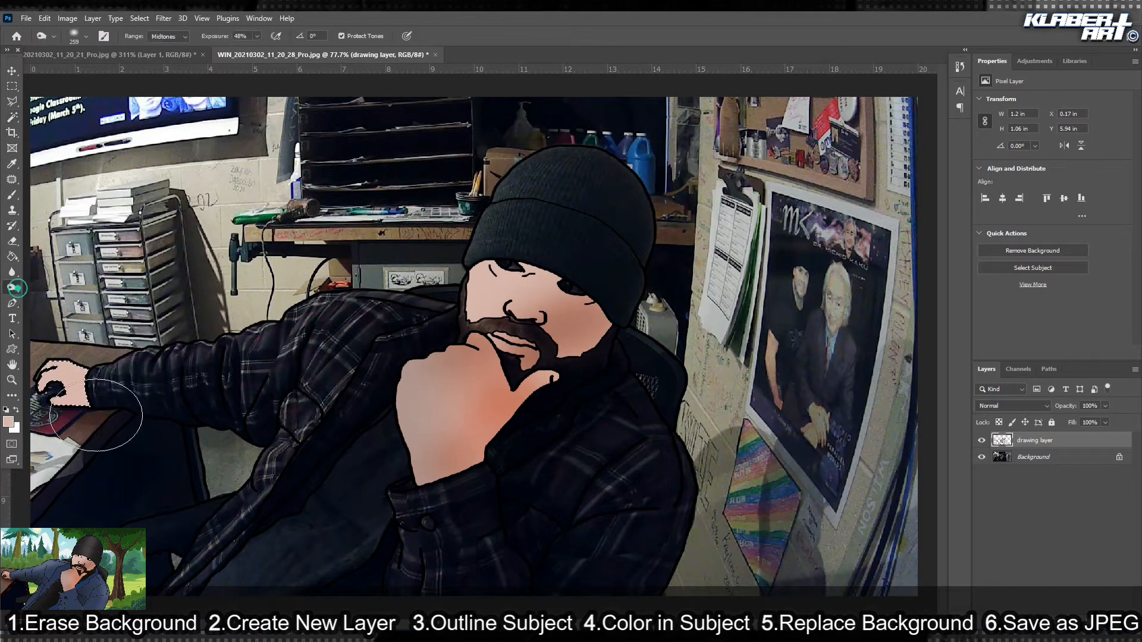
mouse_move(58, 400)
mouse_down()
mouse_move(71, 417)
mouse_move(53, 405)
mouse_move(47, 442)
mouse_up()
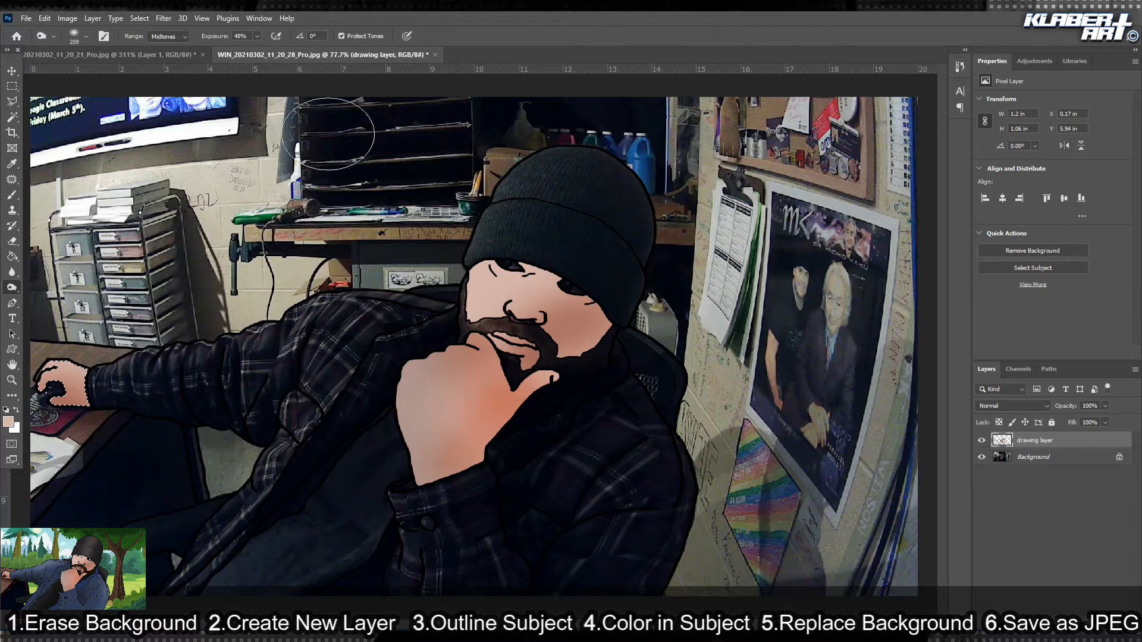
Deselect the hand and fill the main areas of both jacket sleeves with blue #2e3c58 using the Paint Bucket.
click(9, 422)
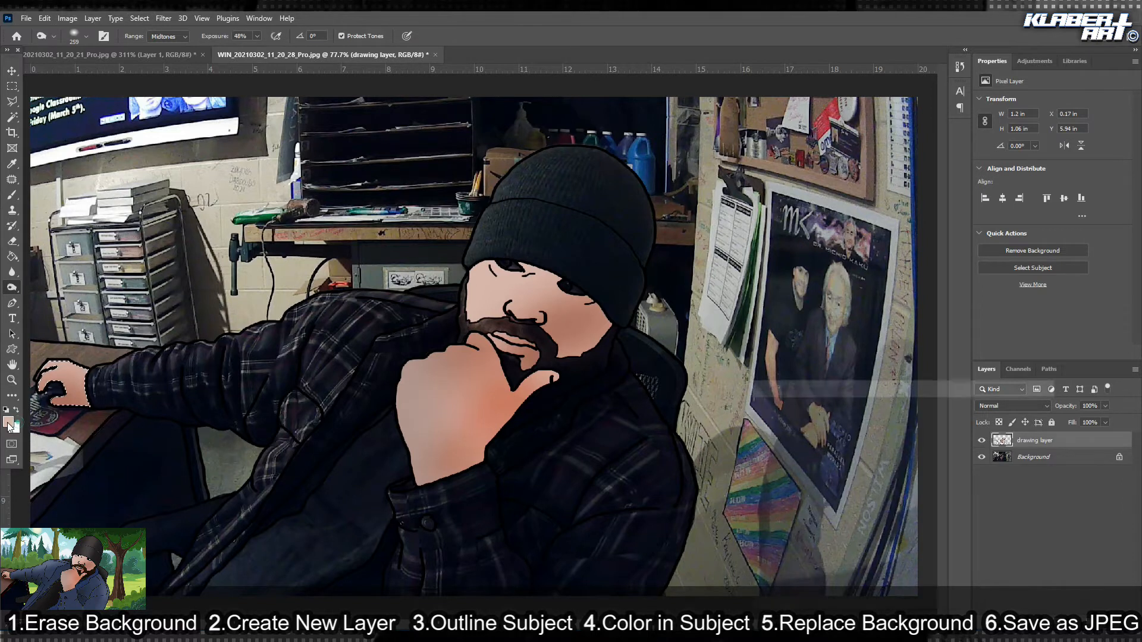
click(146, 378)
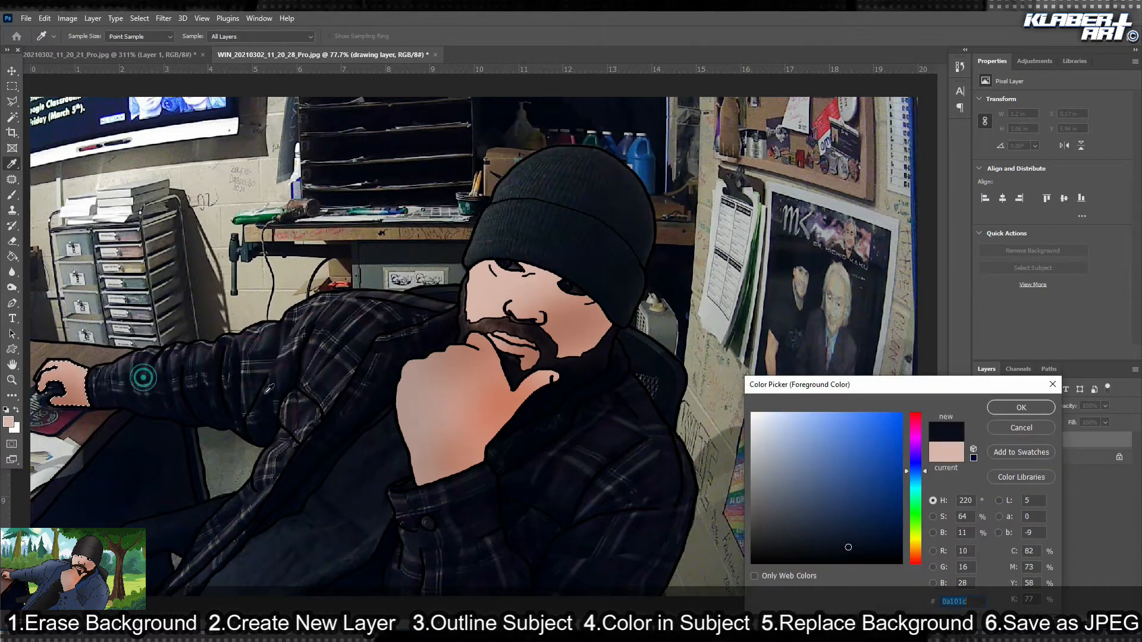
click(823, 512)
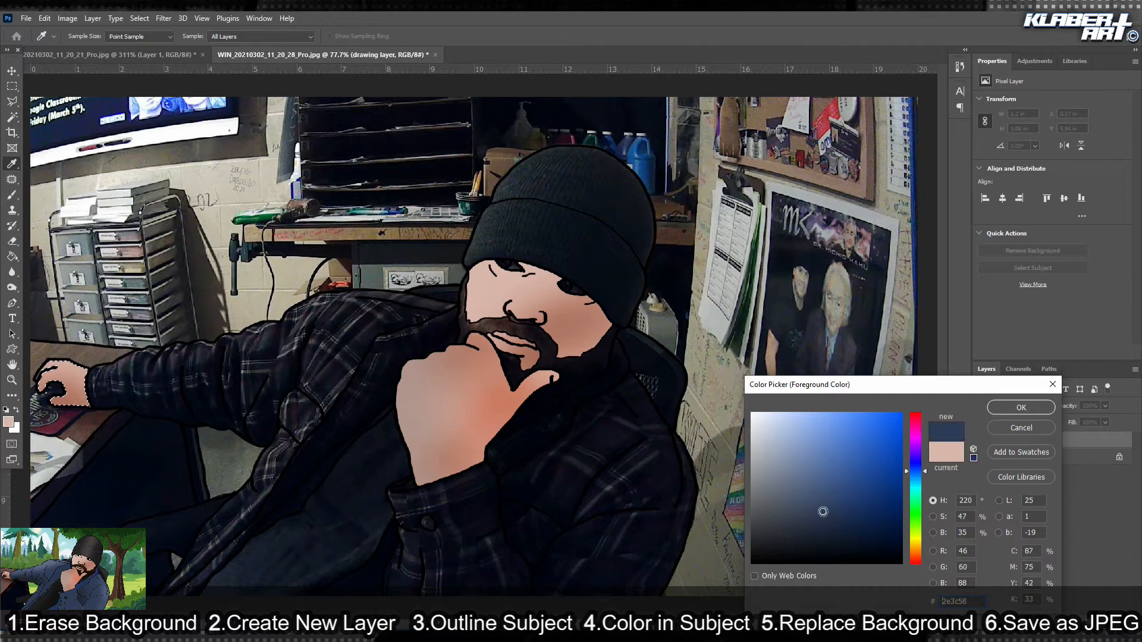
click(1009, 408)
click(15, 257)
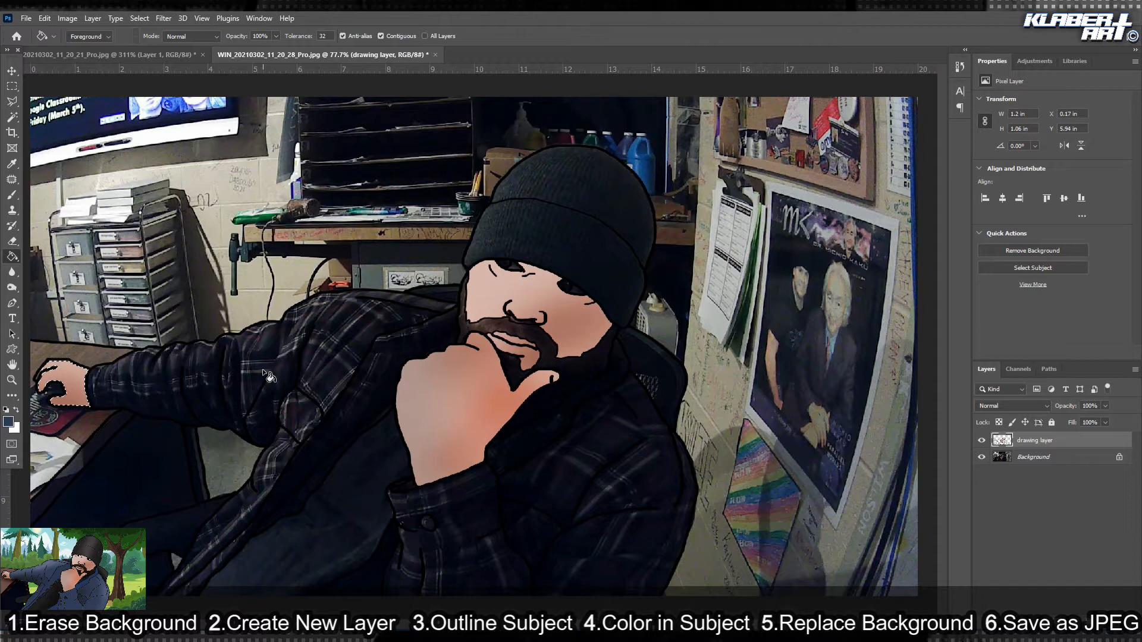
click(139, 18)
click(152, 41)
click(199, 373)
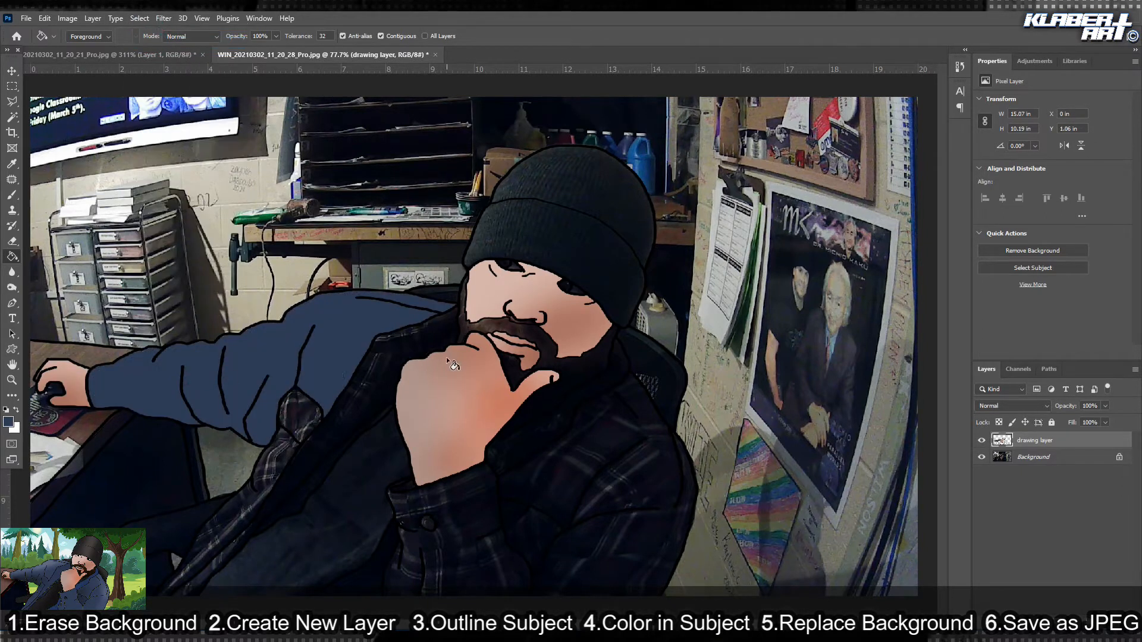
click(594, 453)
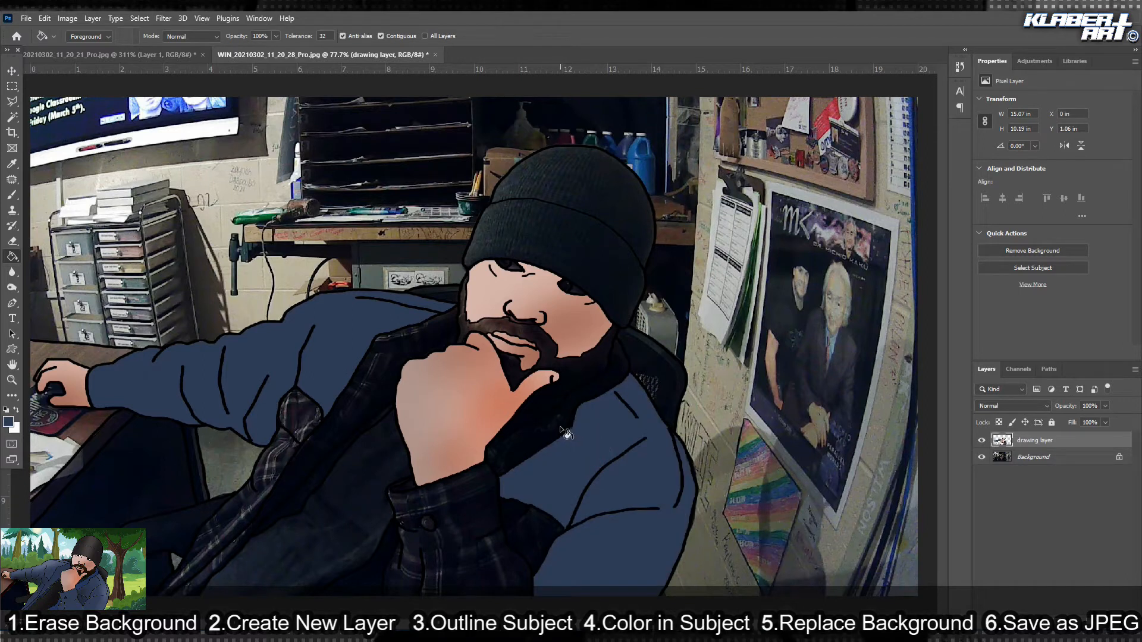
Fill the remaining jacket sections with the same blue: elbow patch, front panel, sleeve fold, cuff and collar.
click(298, 421)
click(282, 456)
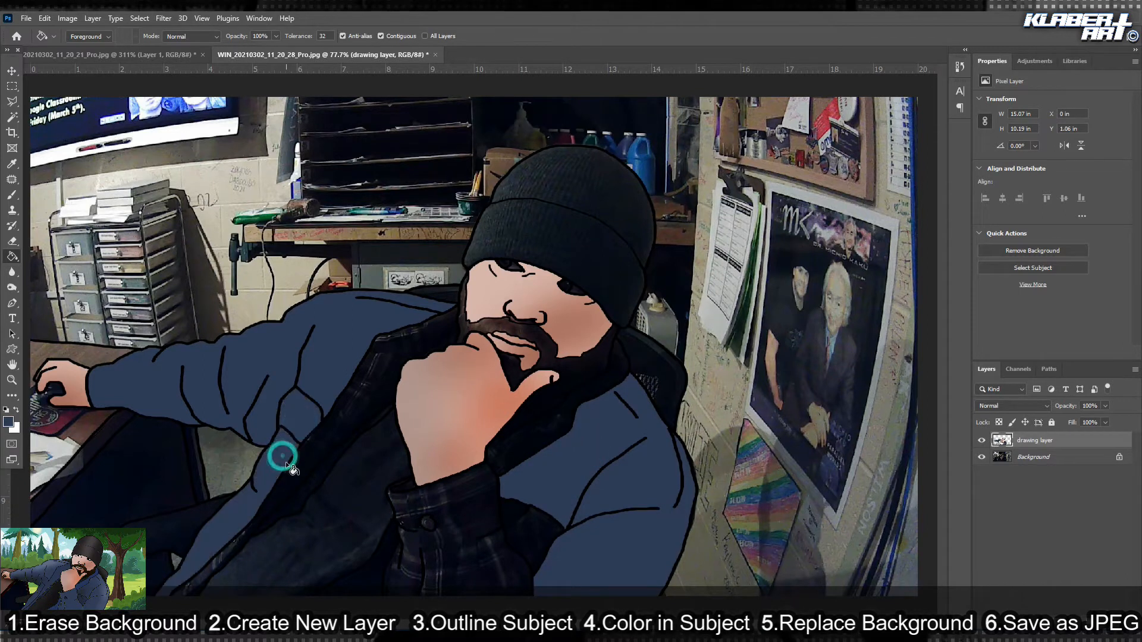
click(530, 535)
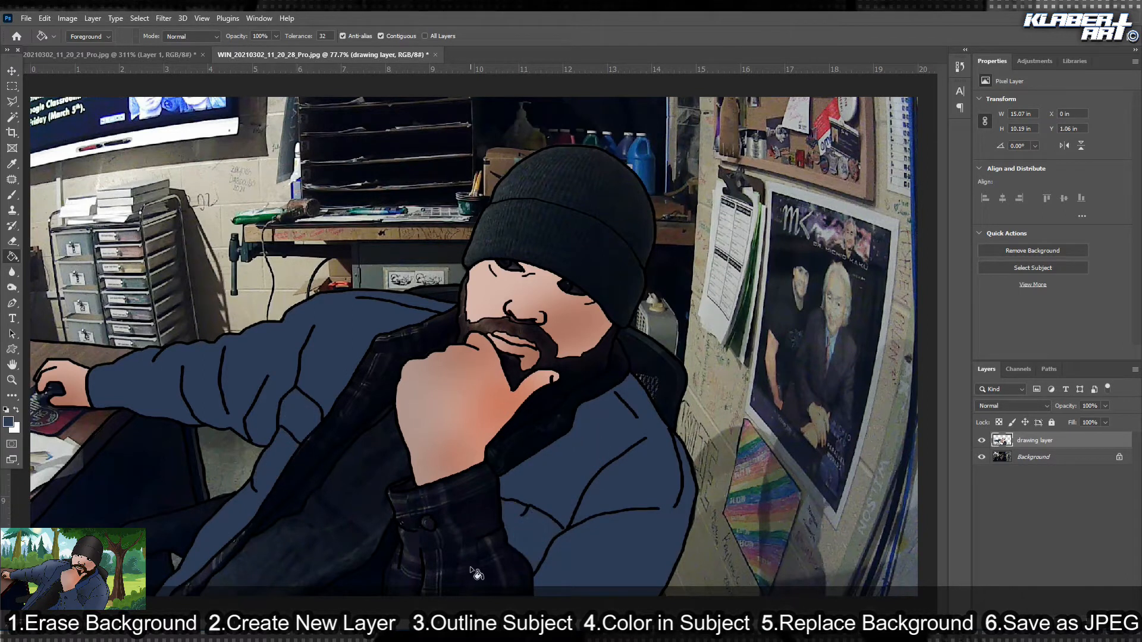
click(476, 576)
click(516, 454)
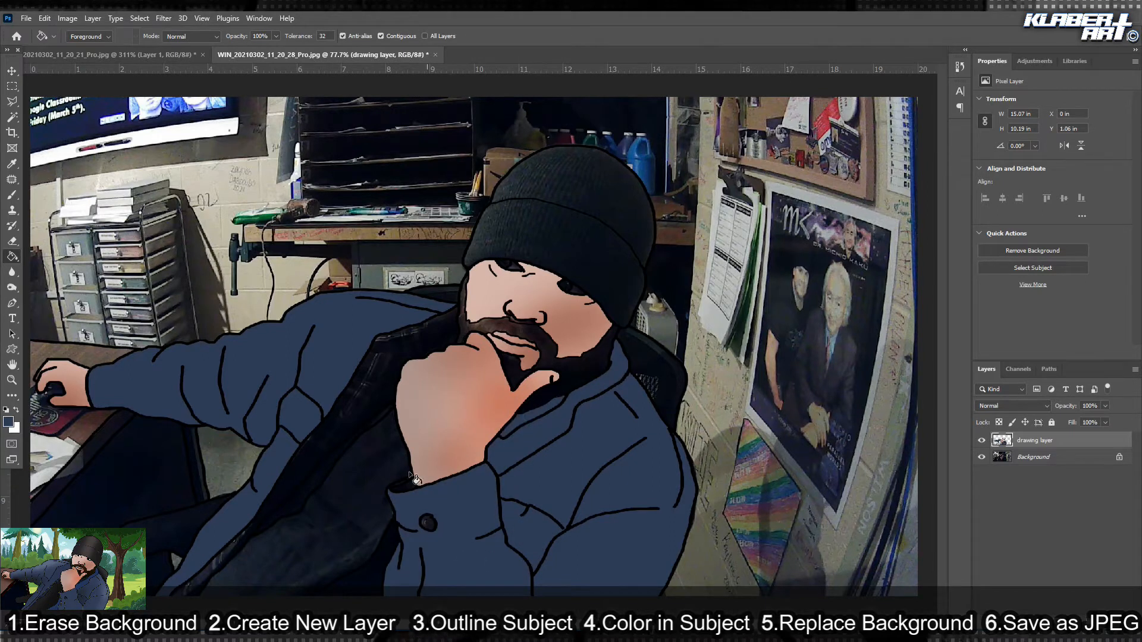
click(336, 425)
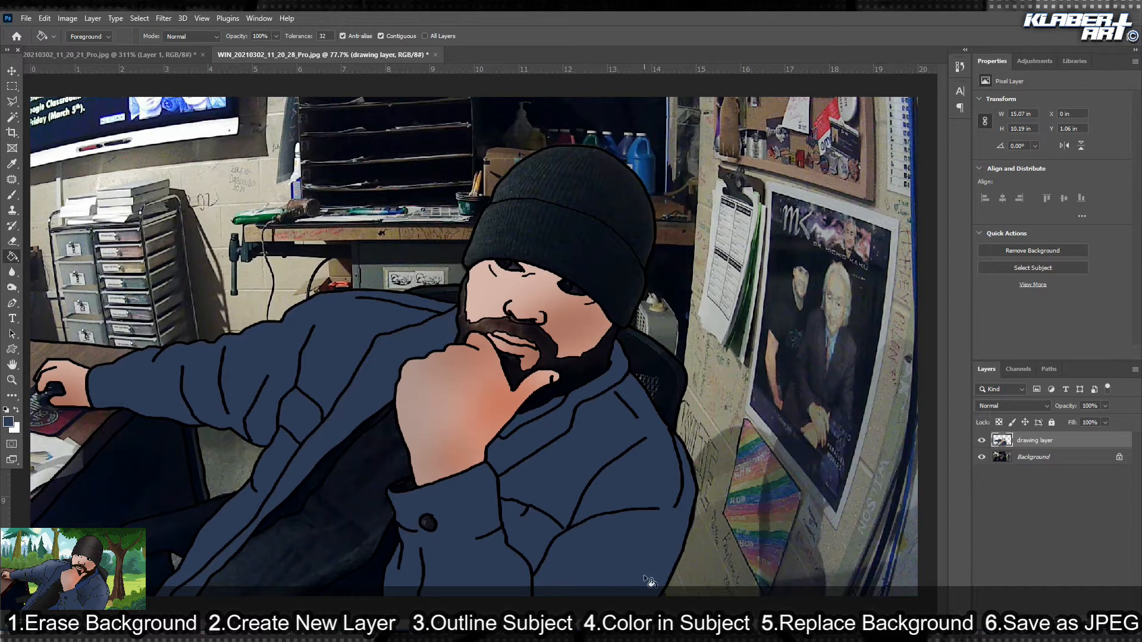
Try a darker navy, #1c2539, as the fill for the shirt under the jacket.
click(9, 422)
click(826, 531)
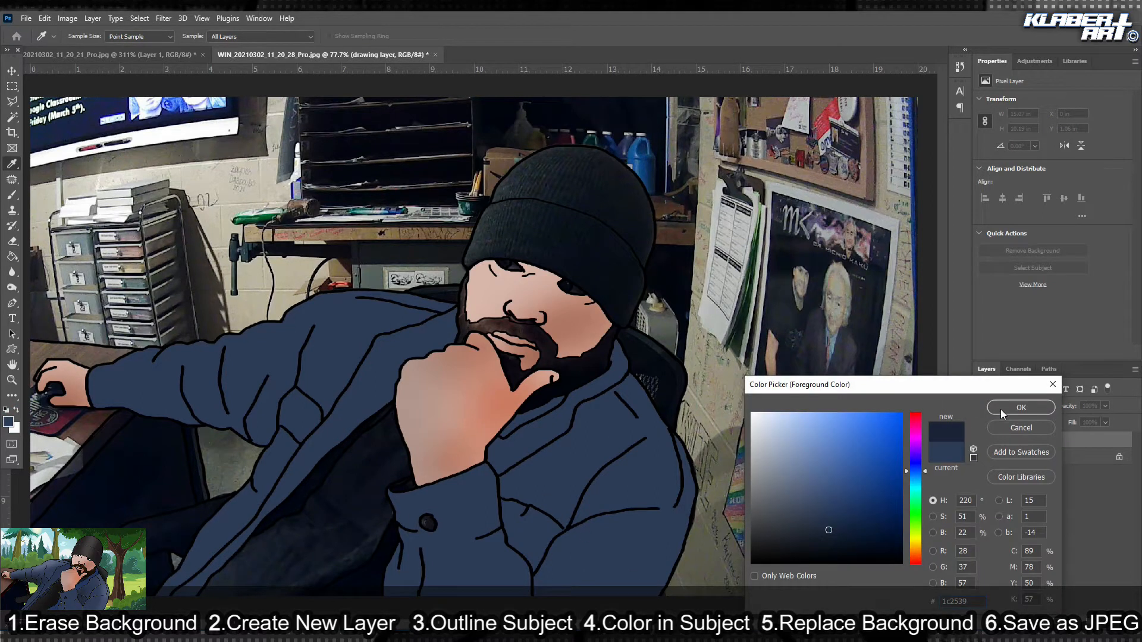
click(1022, 407)
click(318, 477)
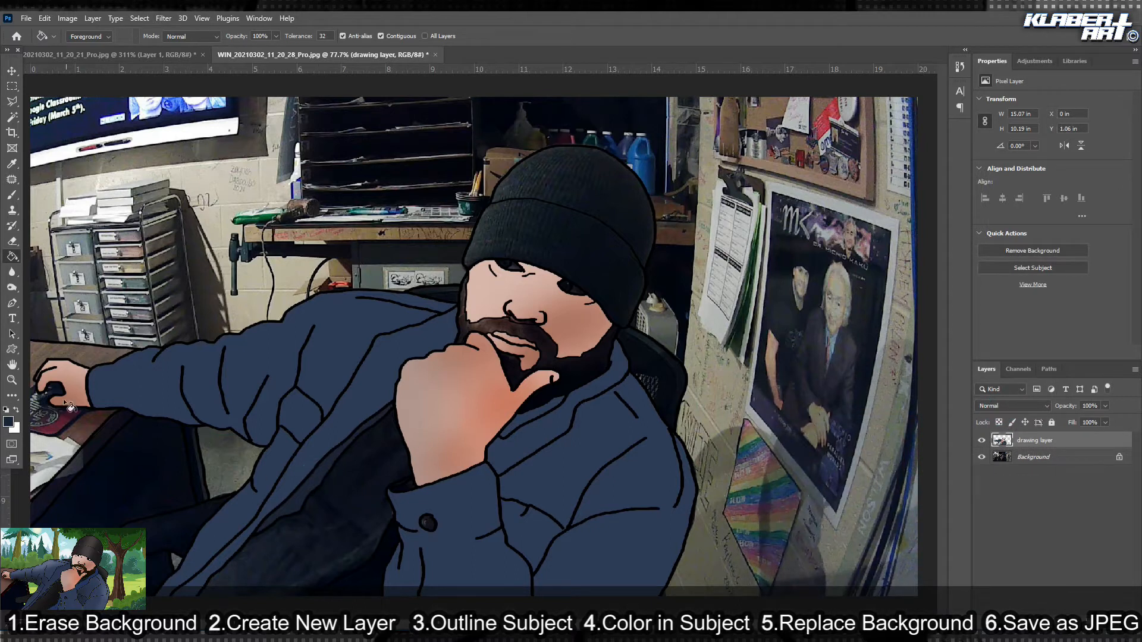
Try filling the collar and the elbow patch with the very dark navy #131a28.
click(9, 422)
click(830, 540)
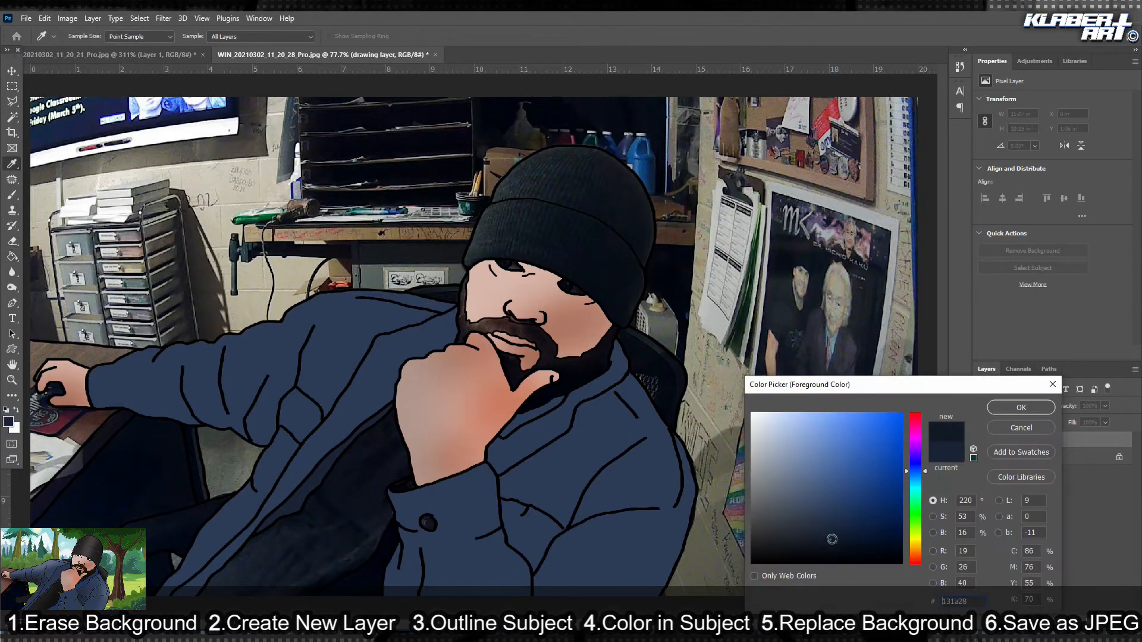
click(1005, 412)
click(524, 421)
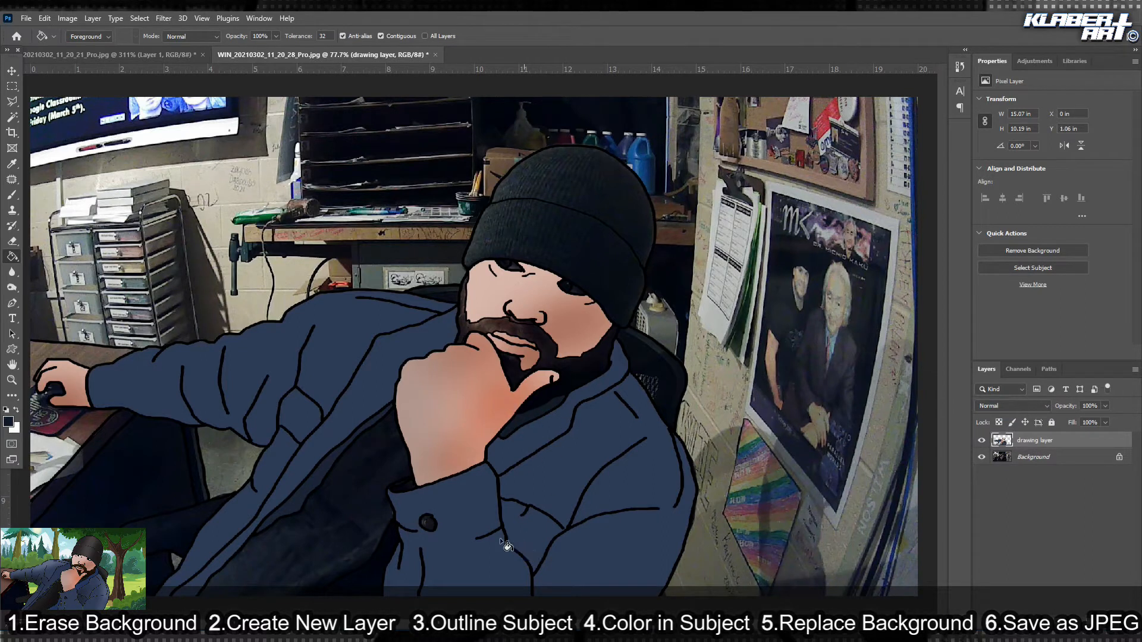
click(295, 422)
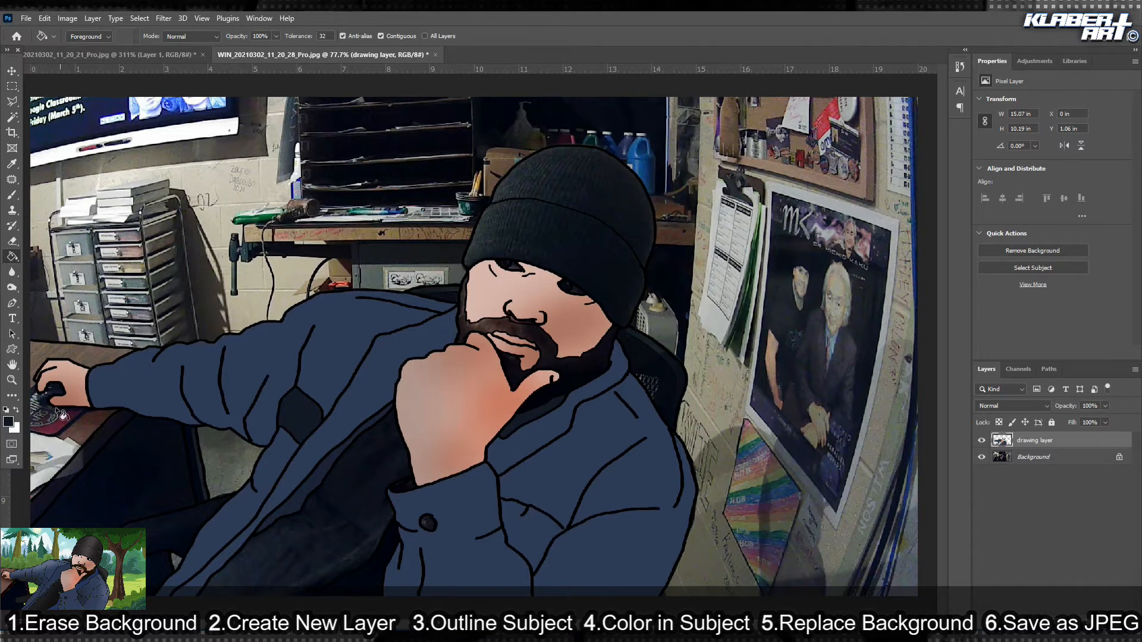
Sample the jacket blue, darken it slightly, and fill the elbow patch and the other sleeve's inner fold with it.
click(10, 426)
click(333, 394)
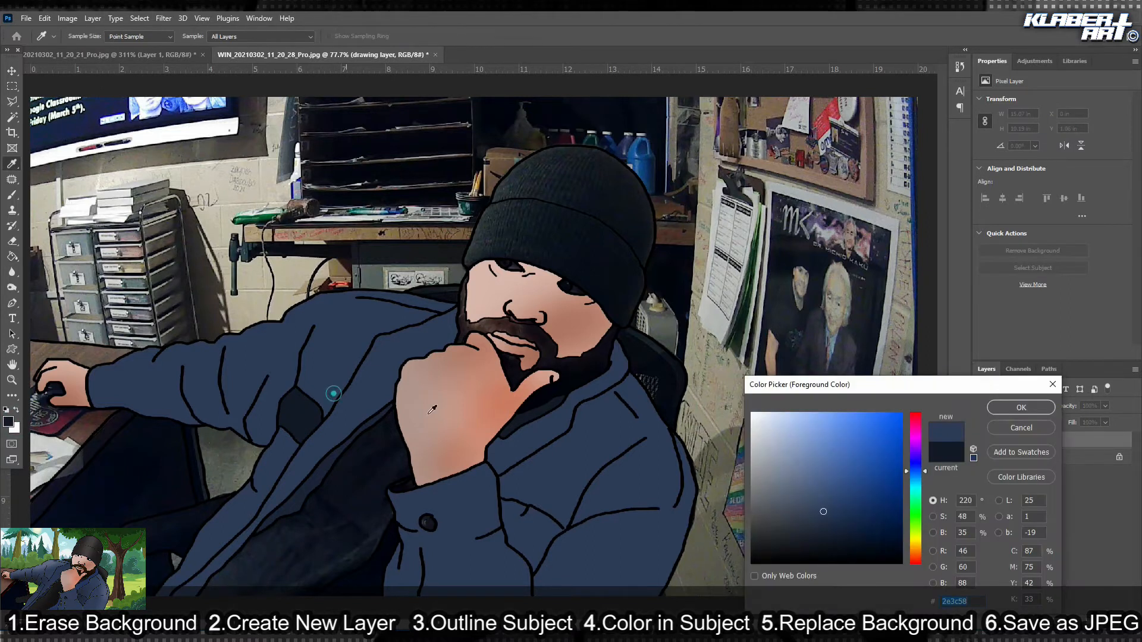
click(822, 517)
click(1010, 409)
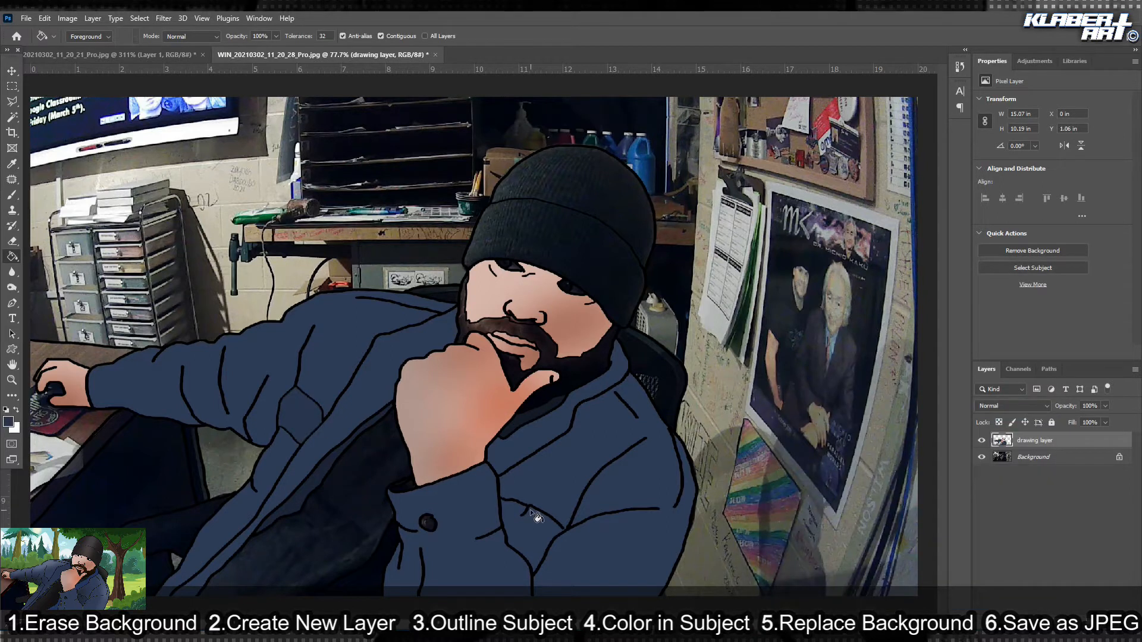
click(529, 529)
Select the outstretched sleeve, its elbow patch and the adjoining jacket panel with the Magic Wand in add-to-selection mode.
click(13, 118)
click(196, 370)
click(301, 410)
click(281, 456)
click(88, 37)
click(170, 382)
click(304, 415)
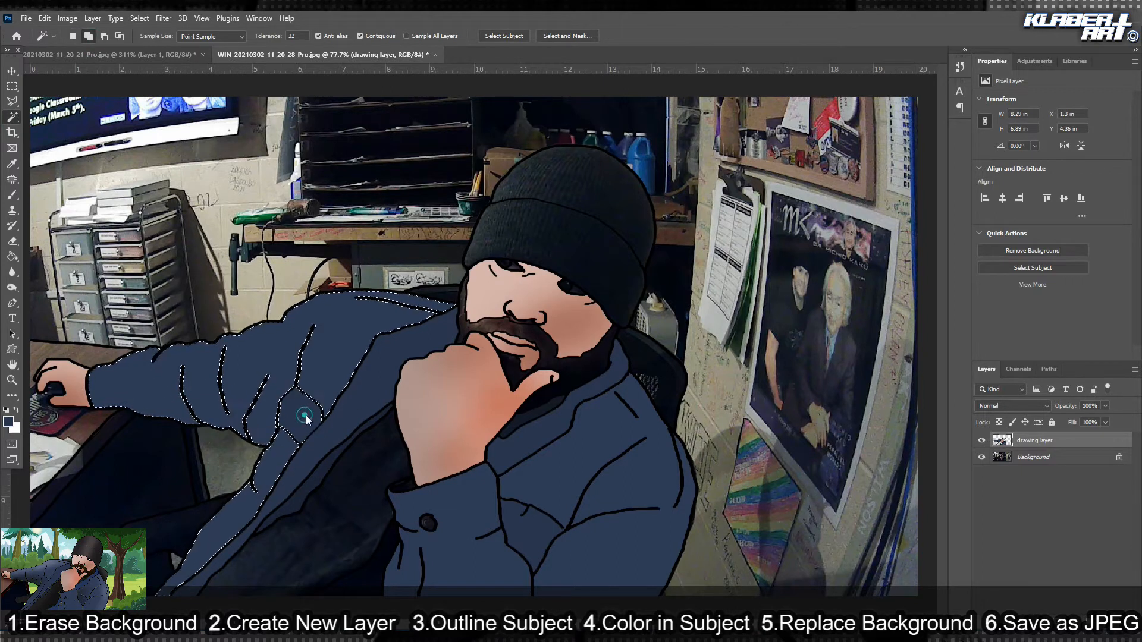
Dodge highlights onto the selected sleeve with a 174 px brush, Shadows range and 82% exposure, using the photo as reference.
click(13, 292)
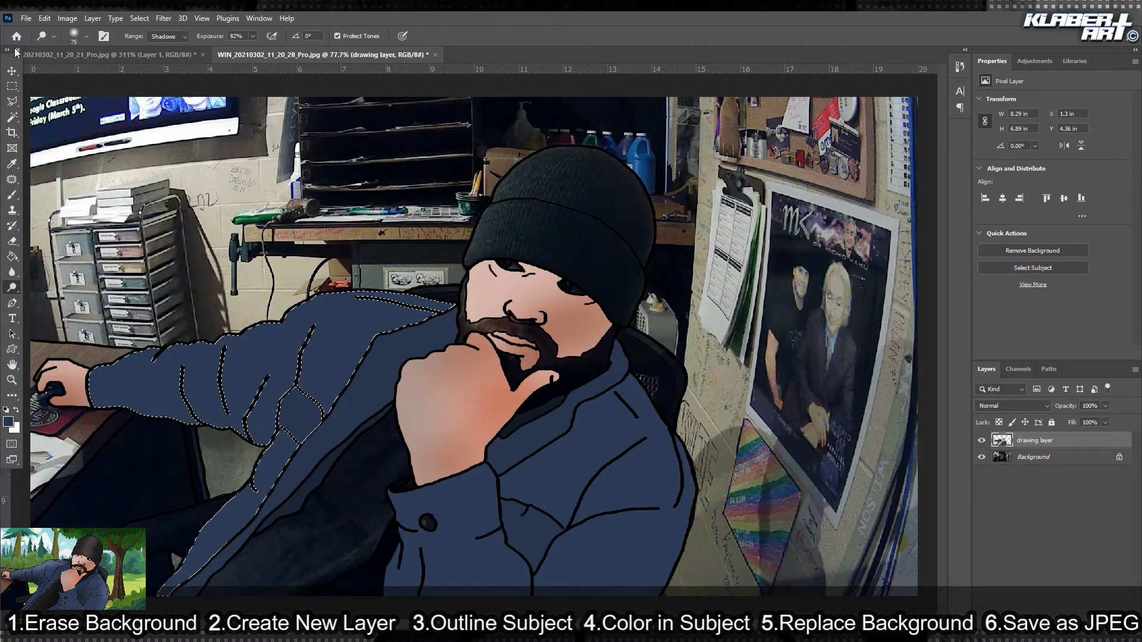
click(86, 36)
drag(98, 74, 119, 75)
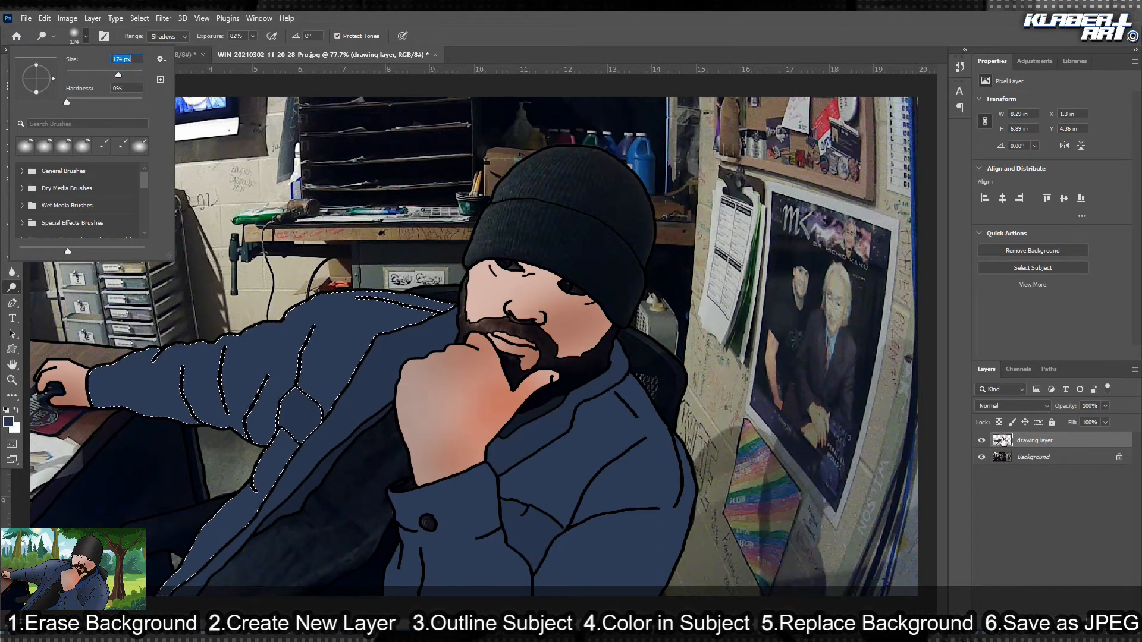
click(982, 440)
click(982, 440)
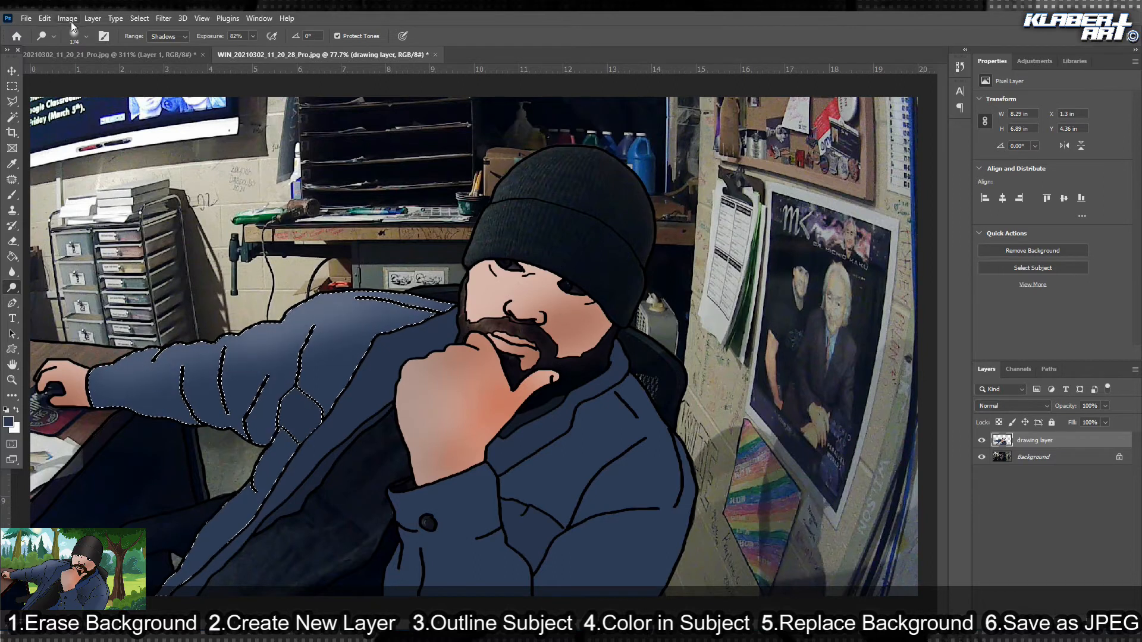
click(13, 289)
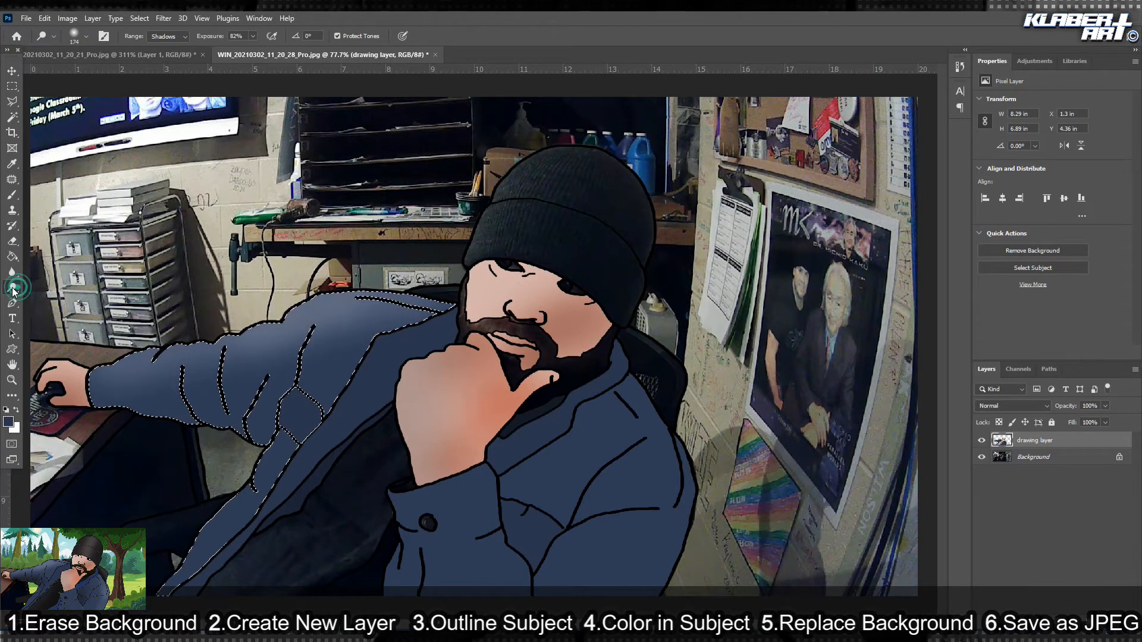
Burn shadows along the underside of the selected sleeve with a 255 px brush, Midtones range and 48% exposure, and deselect.
click(53, 287)
mouse_move(140, 420)
mouse_down()
mouse_move(270, 416)
mouse_move(198, 490)
mouse_up()
click(138, 19)
click(146, 44)
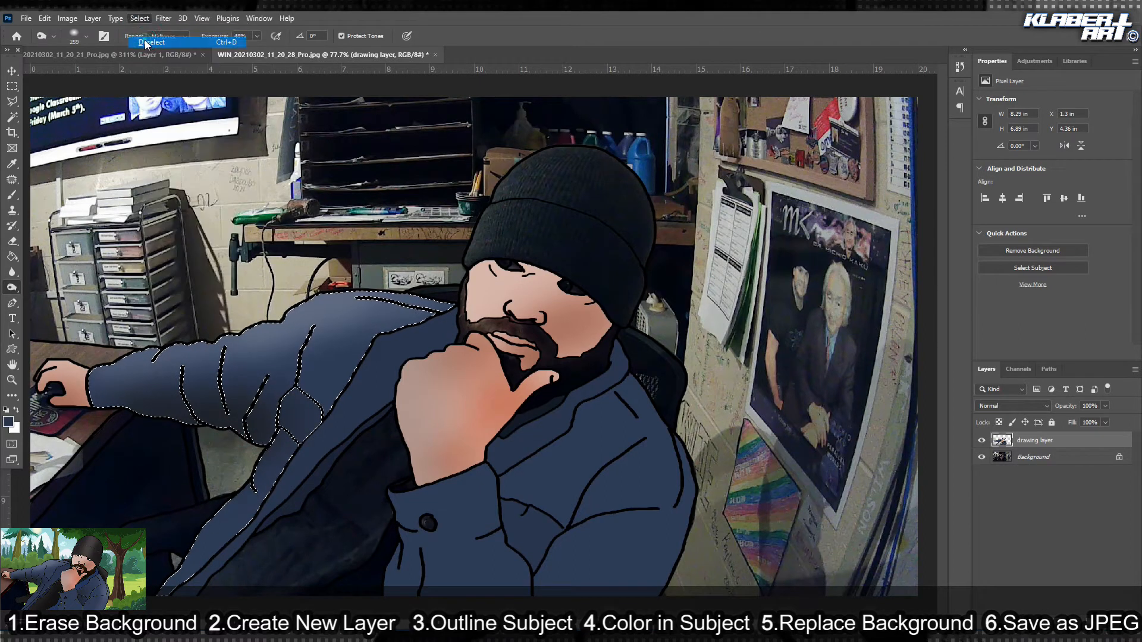
Select the raised arm's sleeve and shoulder with the Magic Wand and dodge highlights onto them, enlarging the brush to 183 px.
click(12, 117)
click(569, 473)
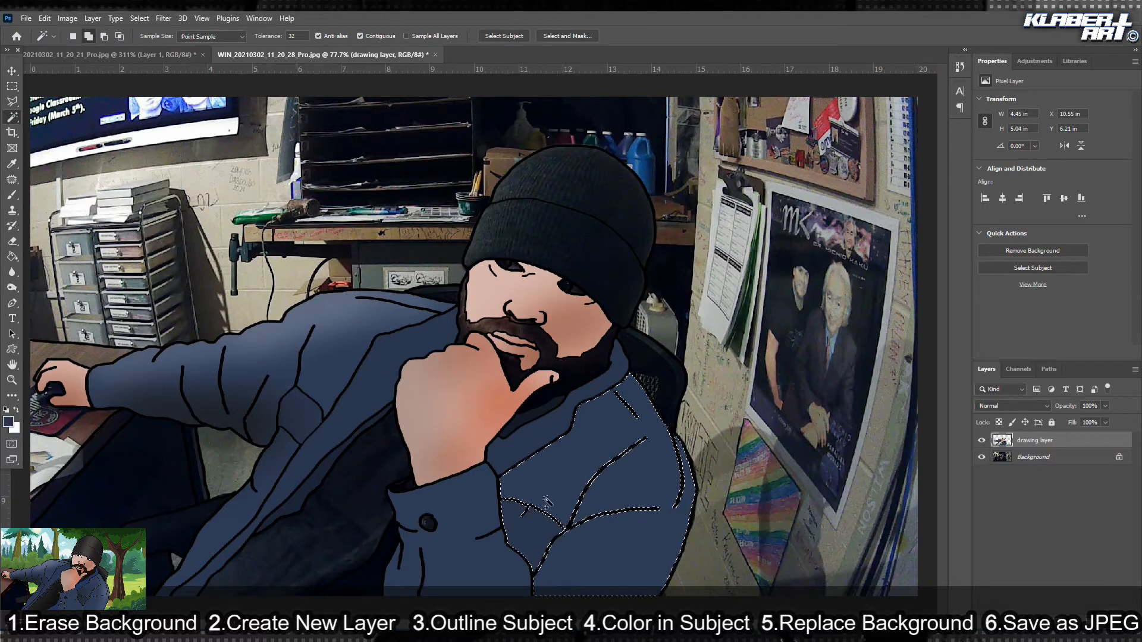
click(11, 289)
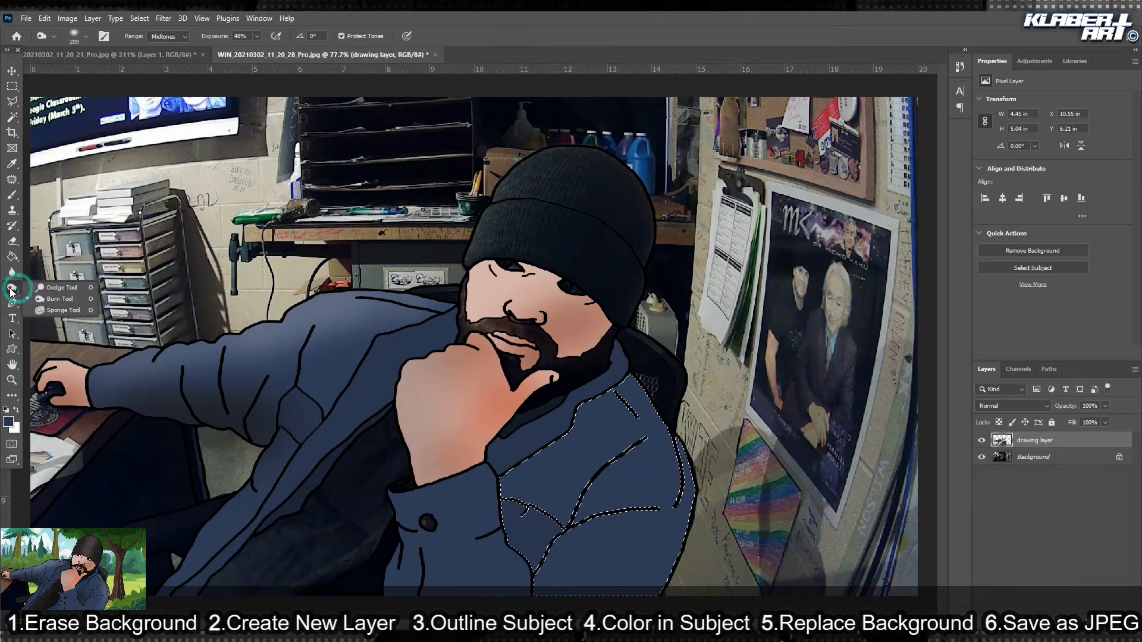
click(59, 287)
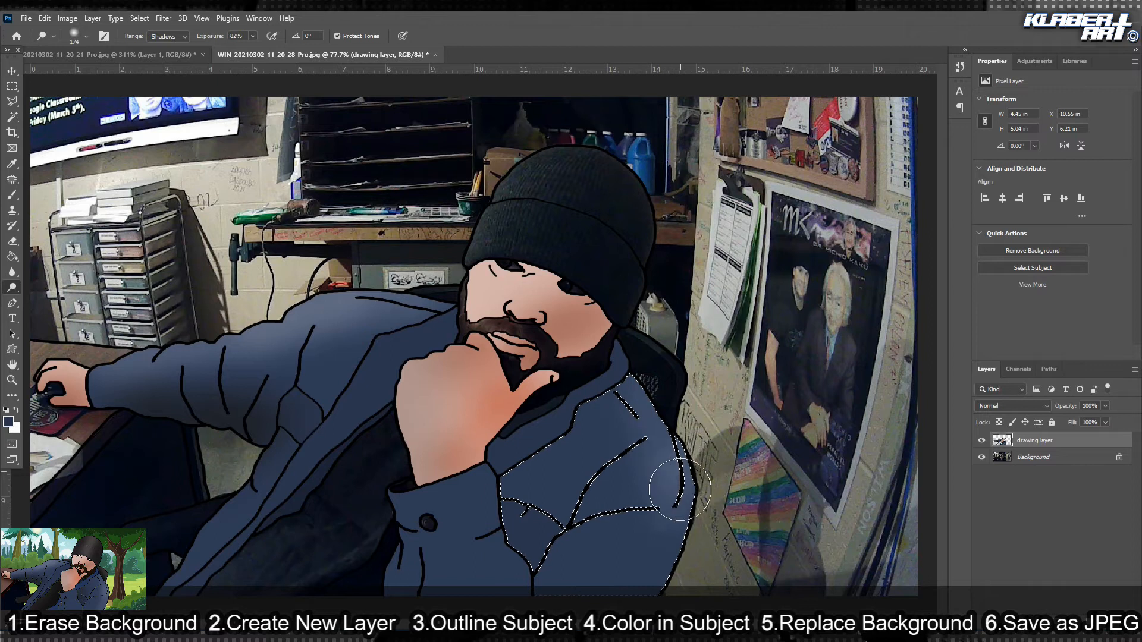
click(74, 35)
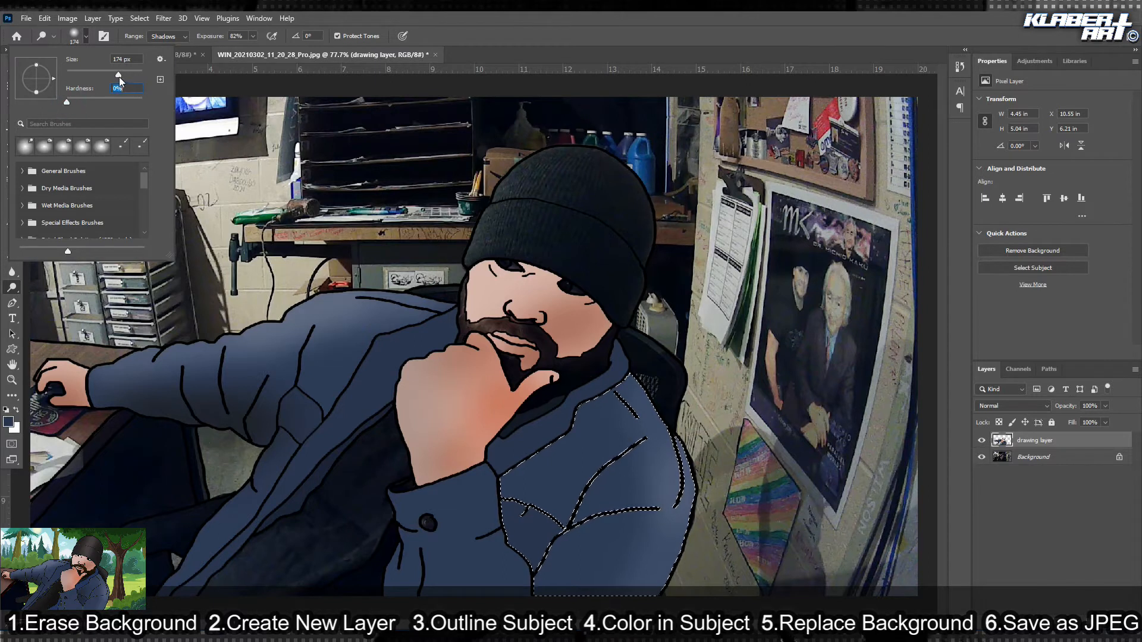
drag(119, 75, 120, 76)
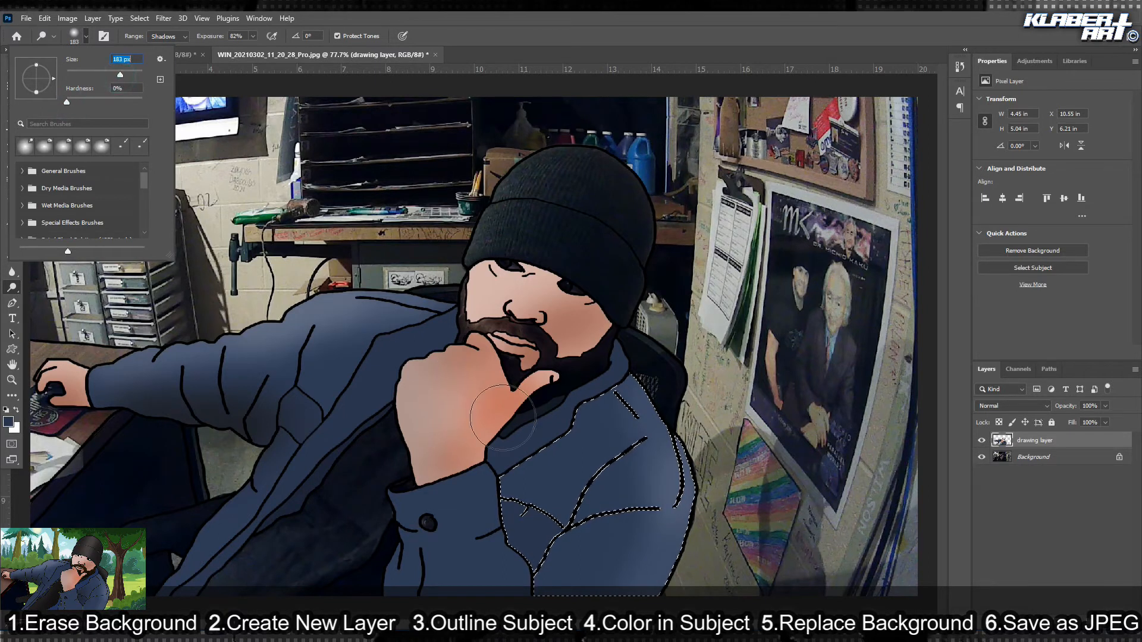
click(424, 42)
Burn shading into the elbow crease of the raised arm's sleeve at 48% exposure and deselect.
right_click(12, 287)
click(51, 301)
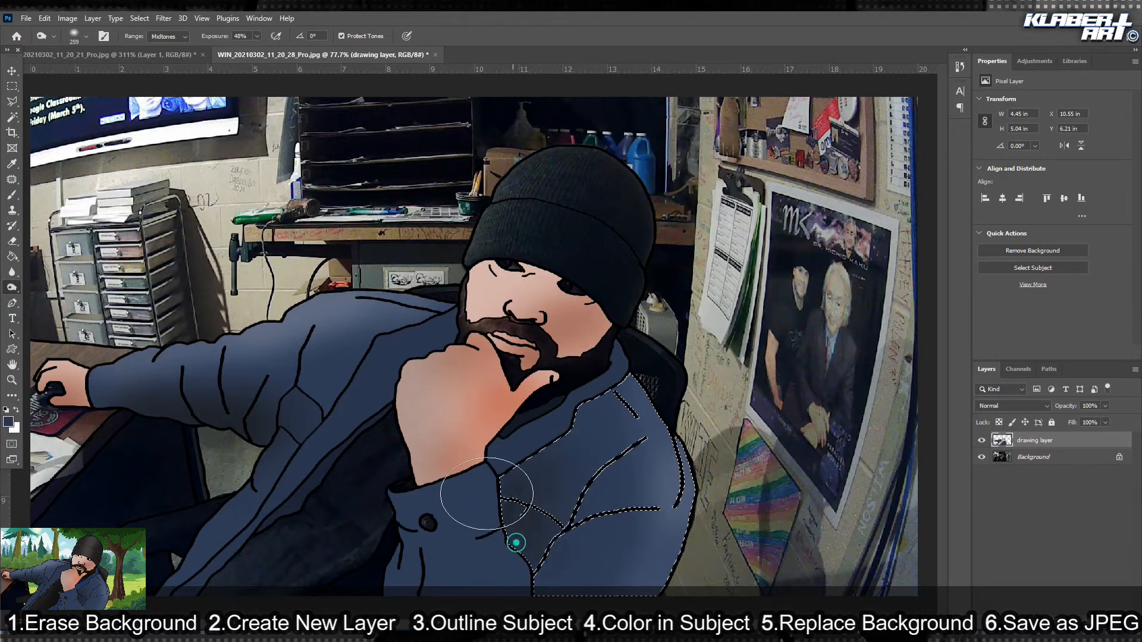
click(140, 19)
click(150, 42)
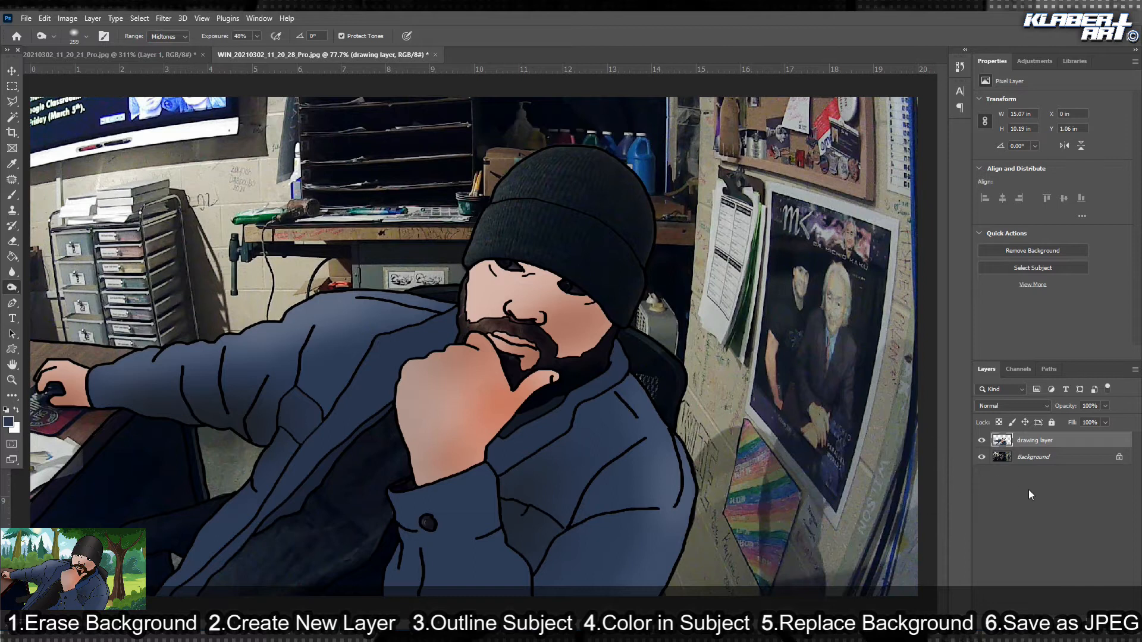
Try filling the eye with white on the Background layer.
click(1031, 462)
click(18, 410)
click(14, 256)
click(521, 274)
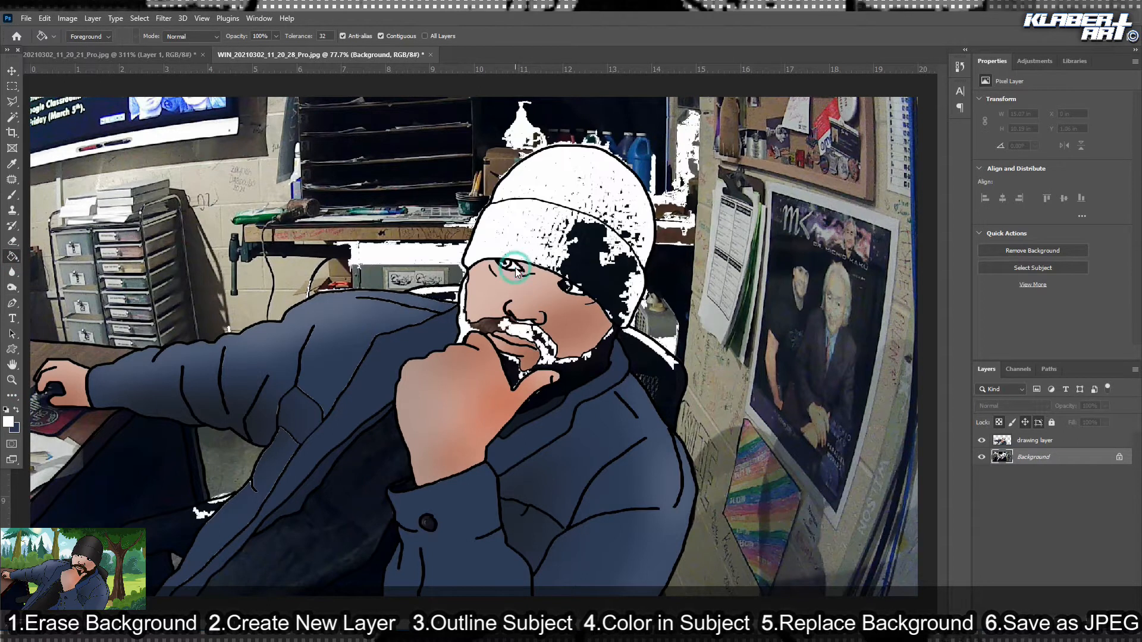
click(45, 18)
click(60, 30)
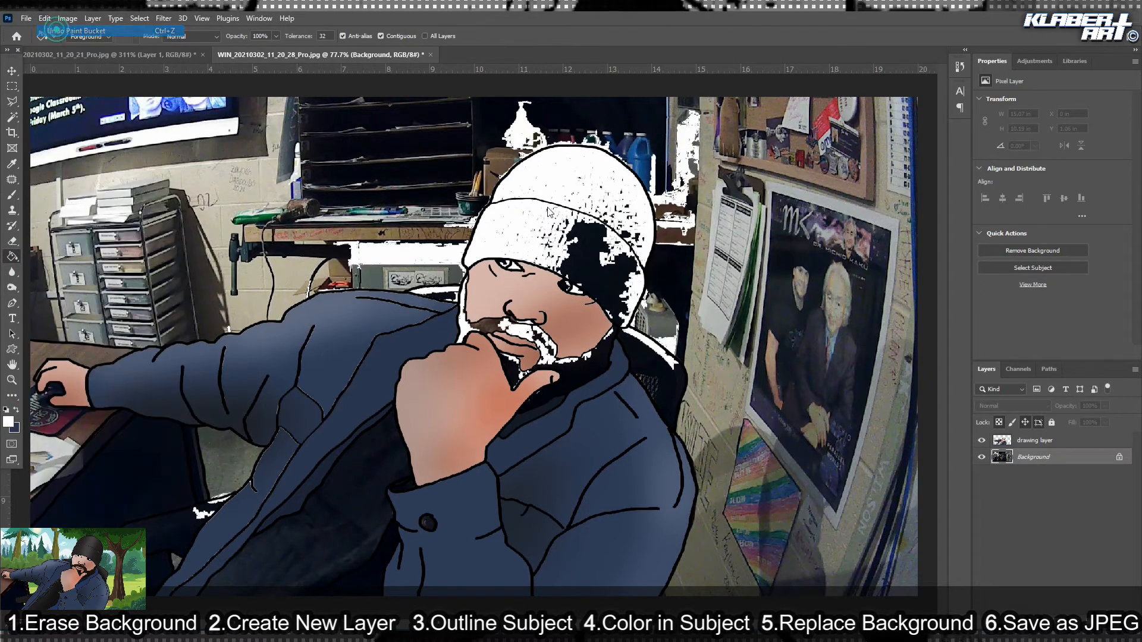
Fill the eye whites with white on the drawing layer, undoing the fills that spill onto the outlines.
click(1065, 442)
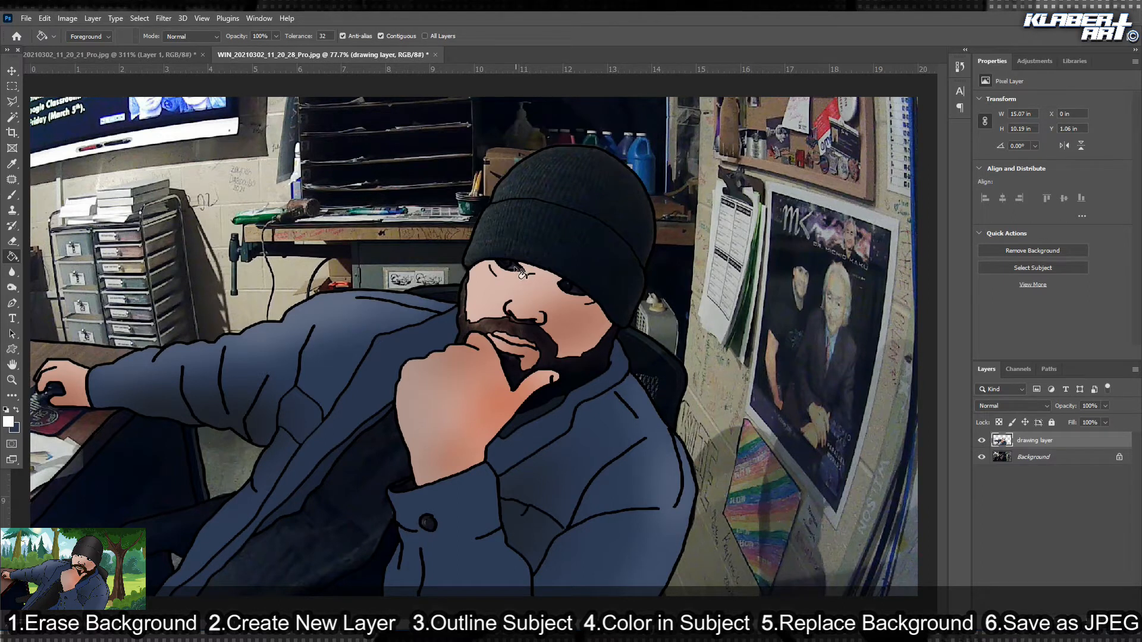
click(583, 299)
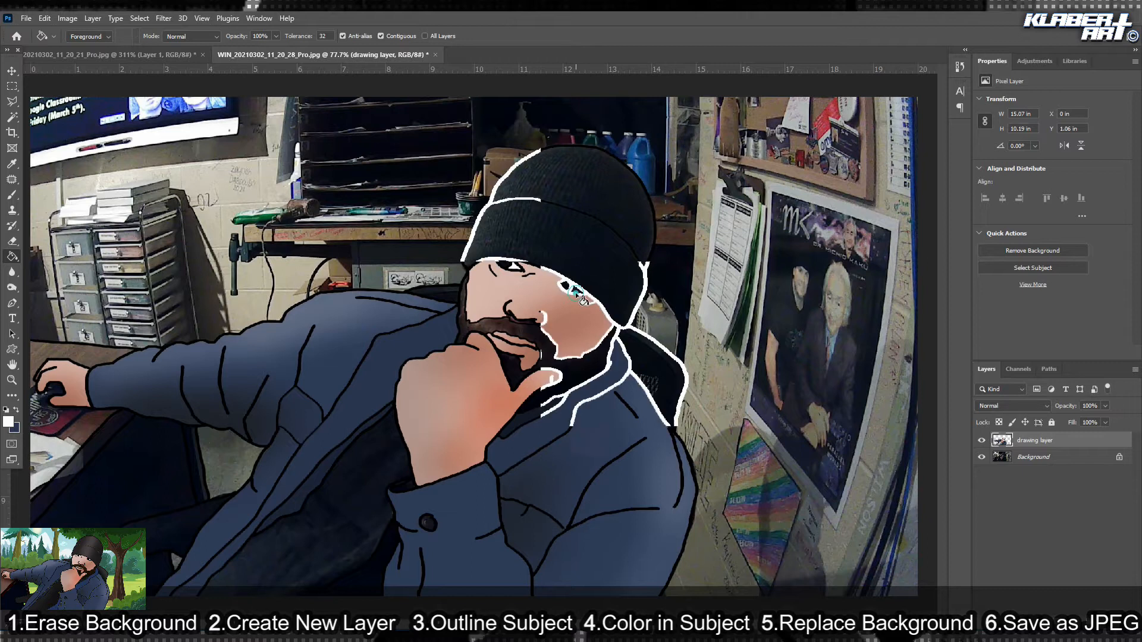
click(45, 18)
click(54, 32)
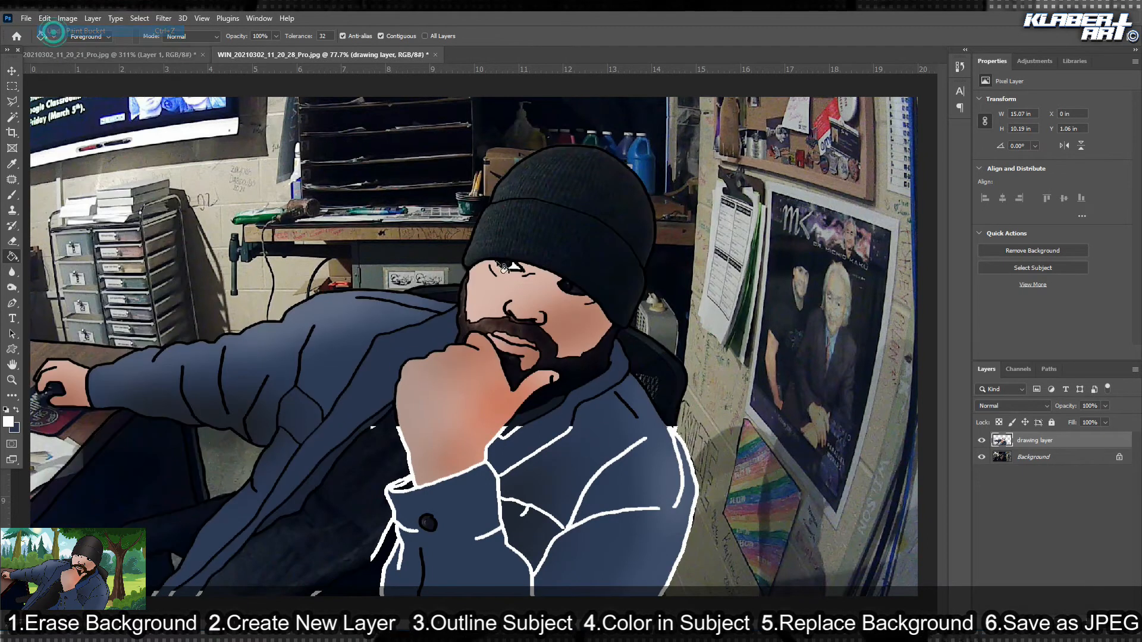
click(576, 293)
click(45, 19)
click(54, 32)
Fill the white of the right-hand eye with white on the drawing layer.
click(13, 380)
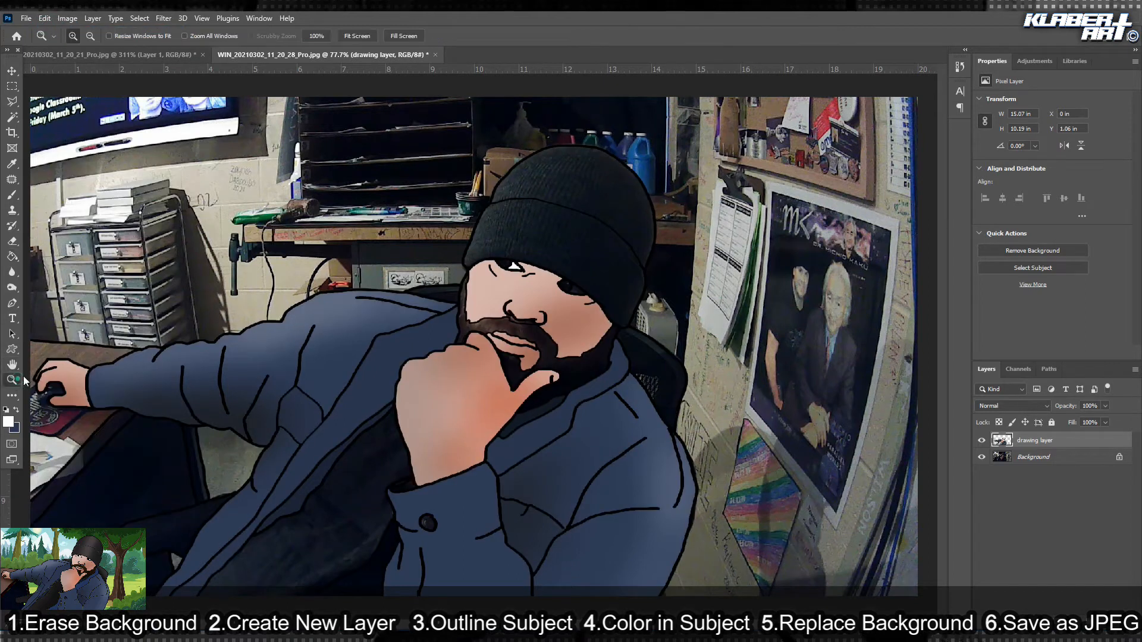
click(571, 284)
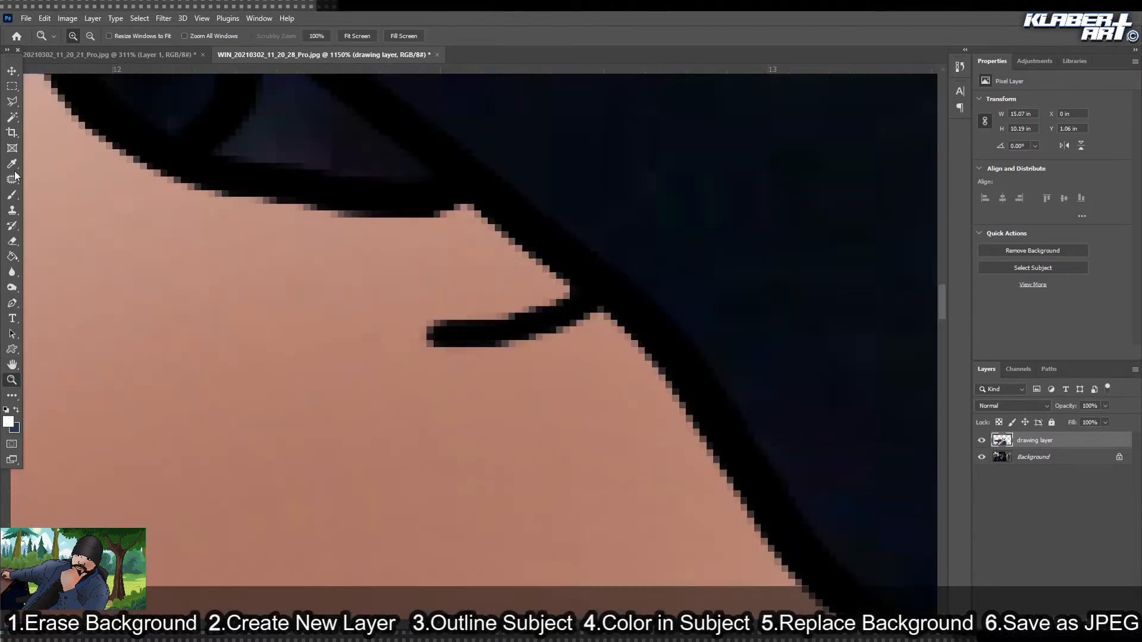
scroll(14, 176, up, 2)
click(14, 262)
click(283, 184)
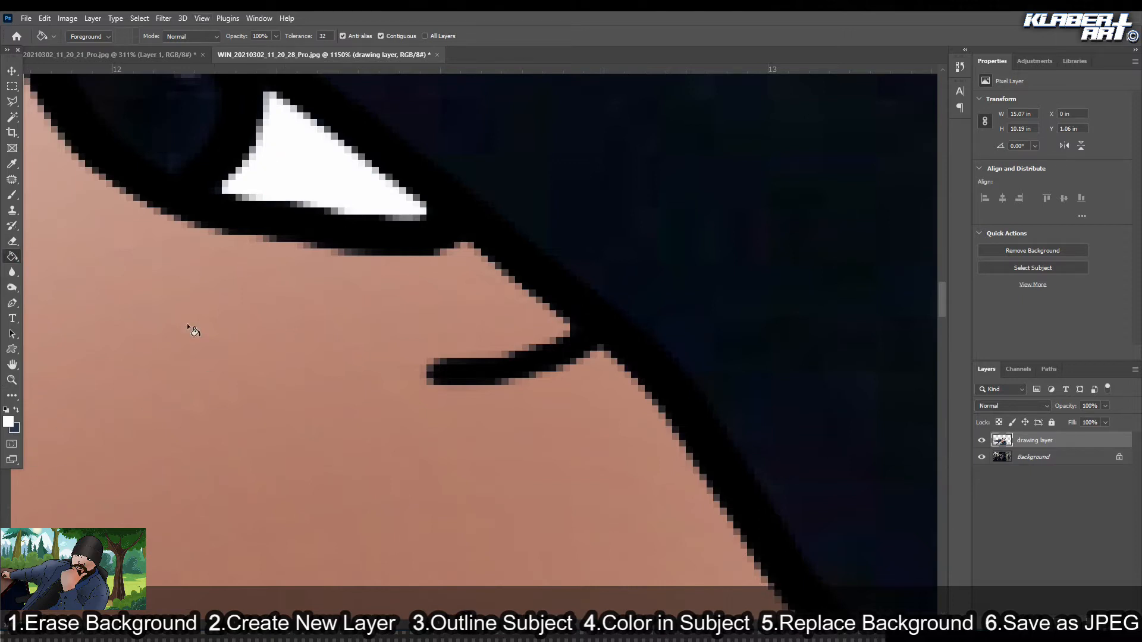
Fill the right-hand eye's iris with black, brush over its leftover edges and dot in a small highlight.
drag(178, 247, 444, 454)
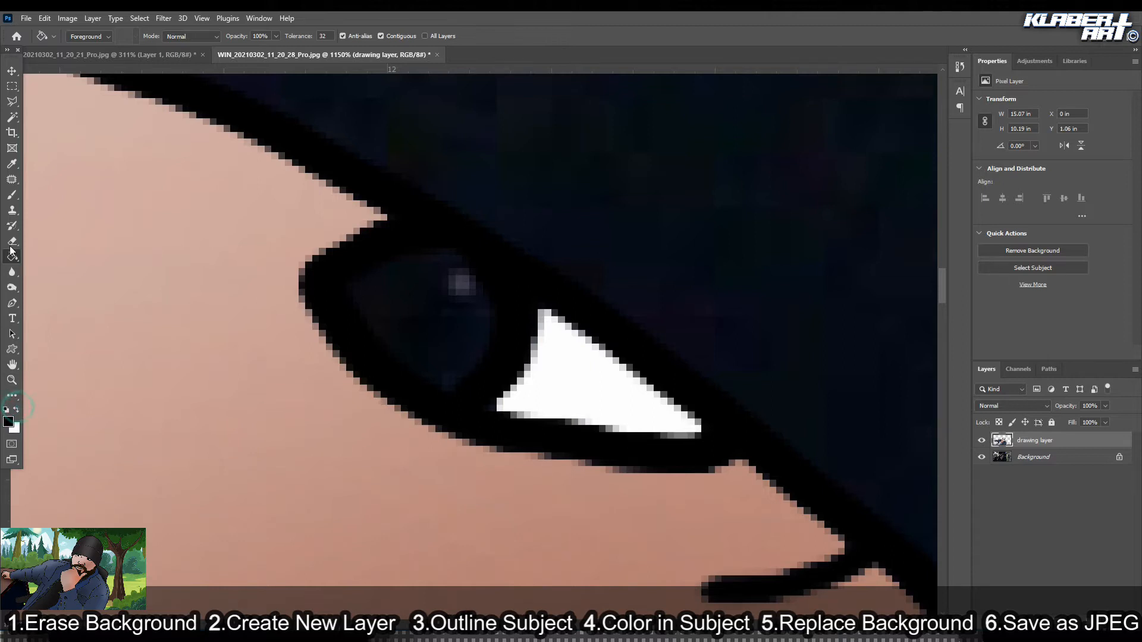
click(438, 335)
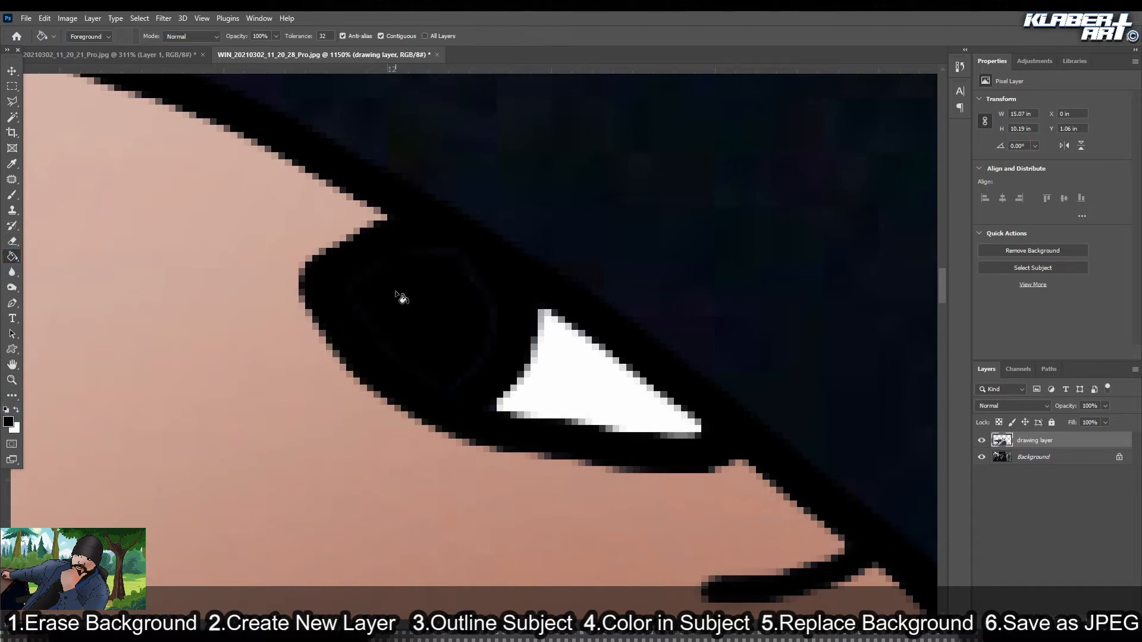
click(13, 194)
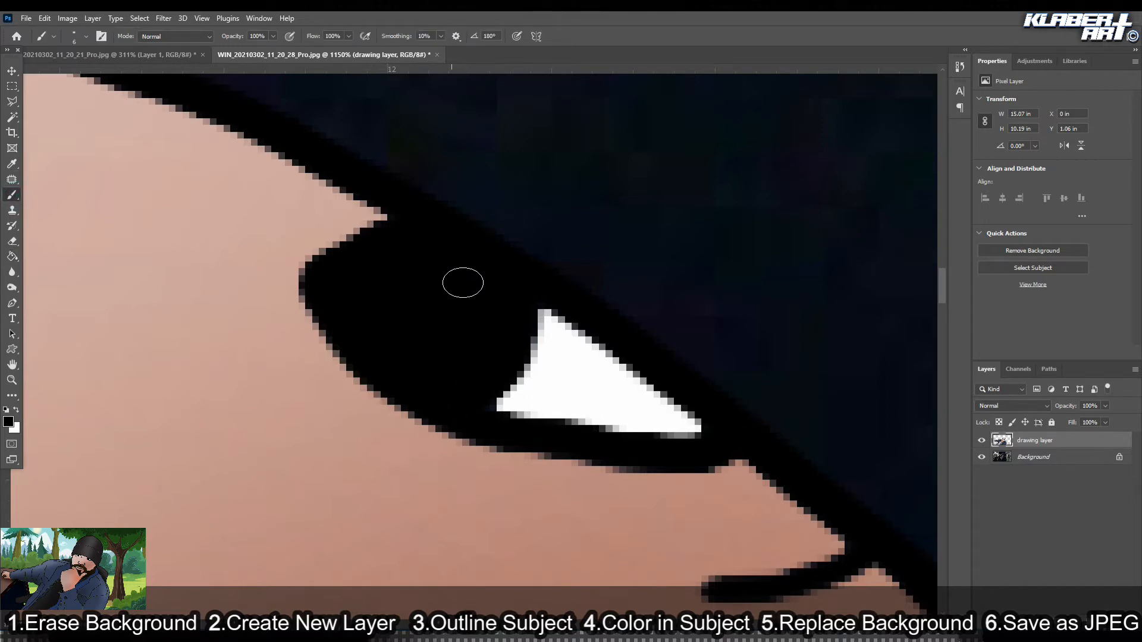
click(412, 265)
Dot a white highlight onto the black iris of the left-hand eye with a 6 px brush, and fit the image on screen.
drag(209, 247, 540, 418)
drag(132, 230, 509, 376)
mouse_move(158, 256)
mouse_down()
mouse_move(127, 247)
mouse_move(204, 331)
mouse_move(273, 322)
mouse_move(268, 259)
mouse_move(143, 256)
mouse_up()
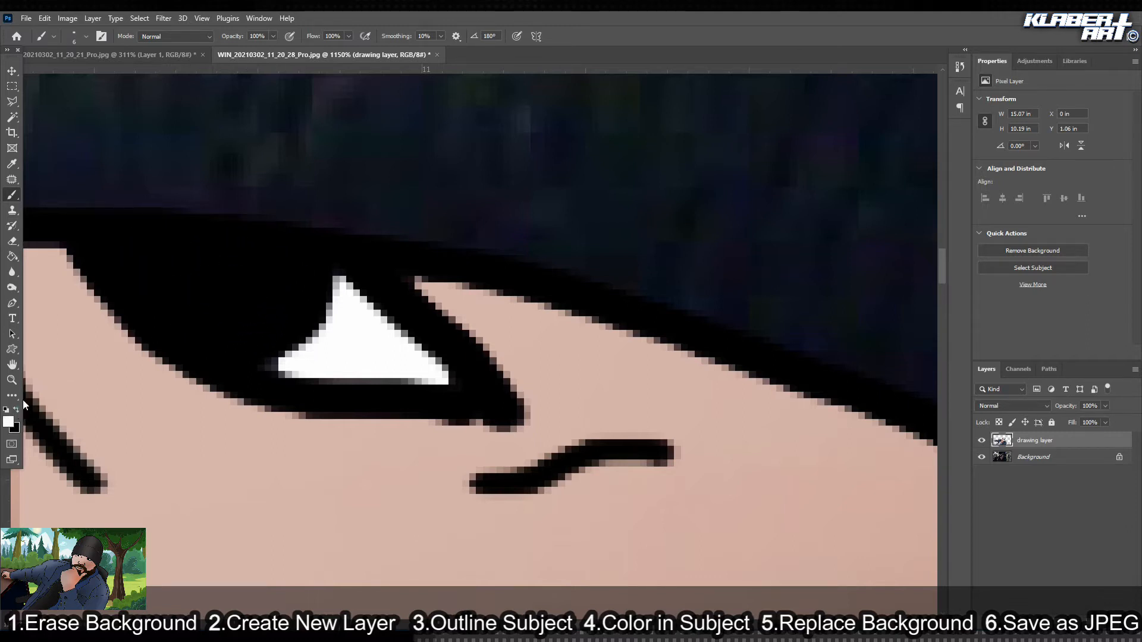
click(173, 260)
click(202, 19)
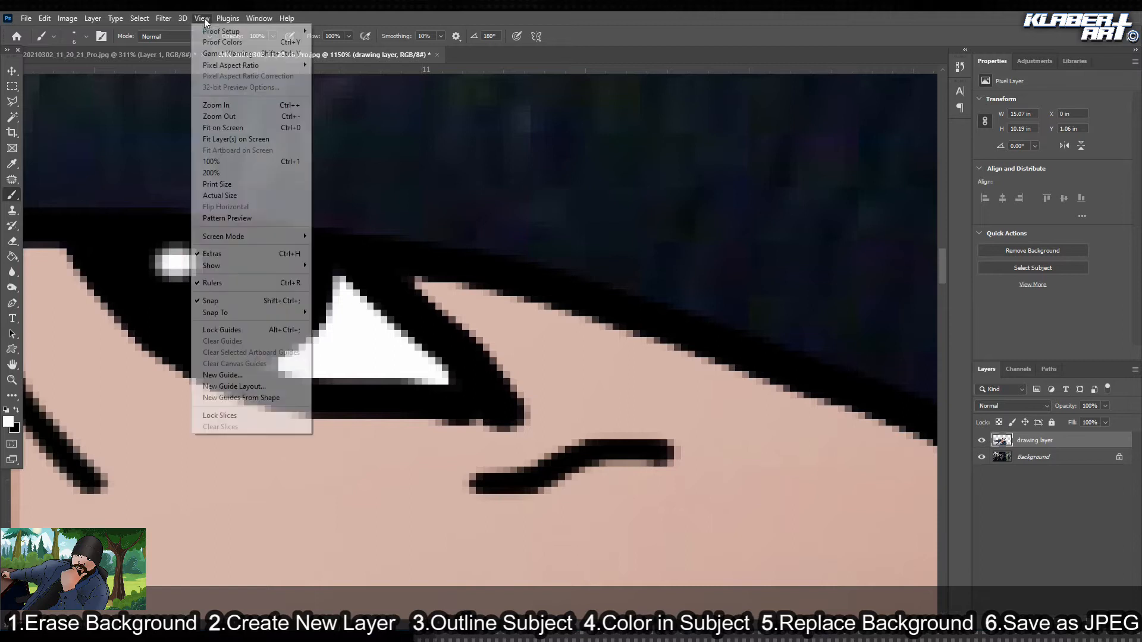
click(237, 127)
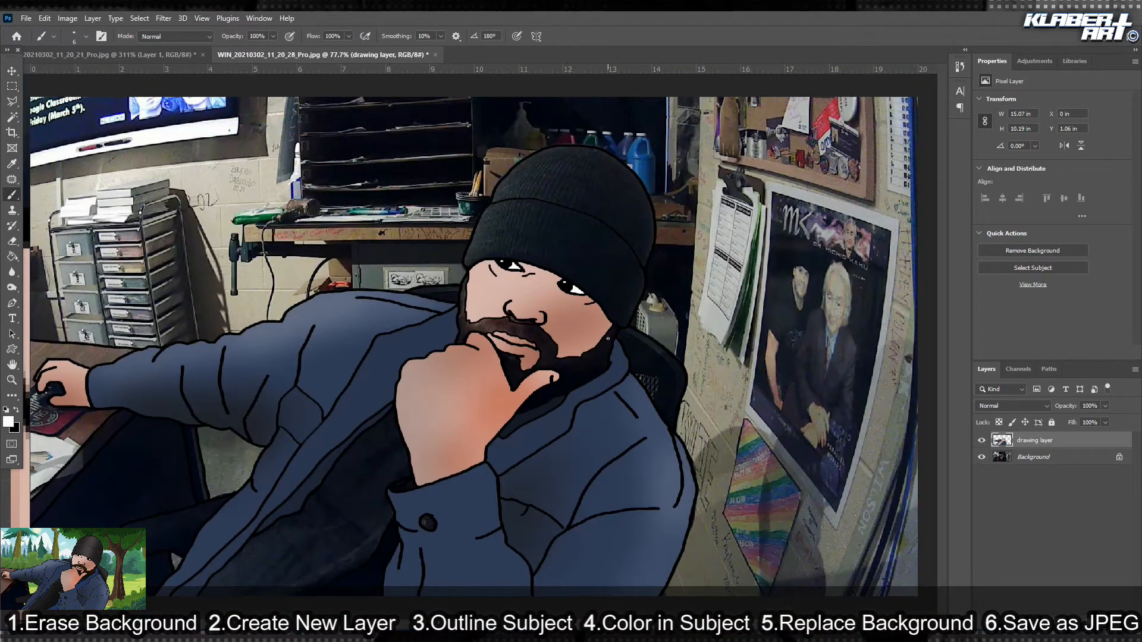
Check the drawing layer without the background photo, and fill the shirt under the jacket with dark gray #282525.
click(981, 457)
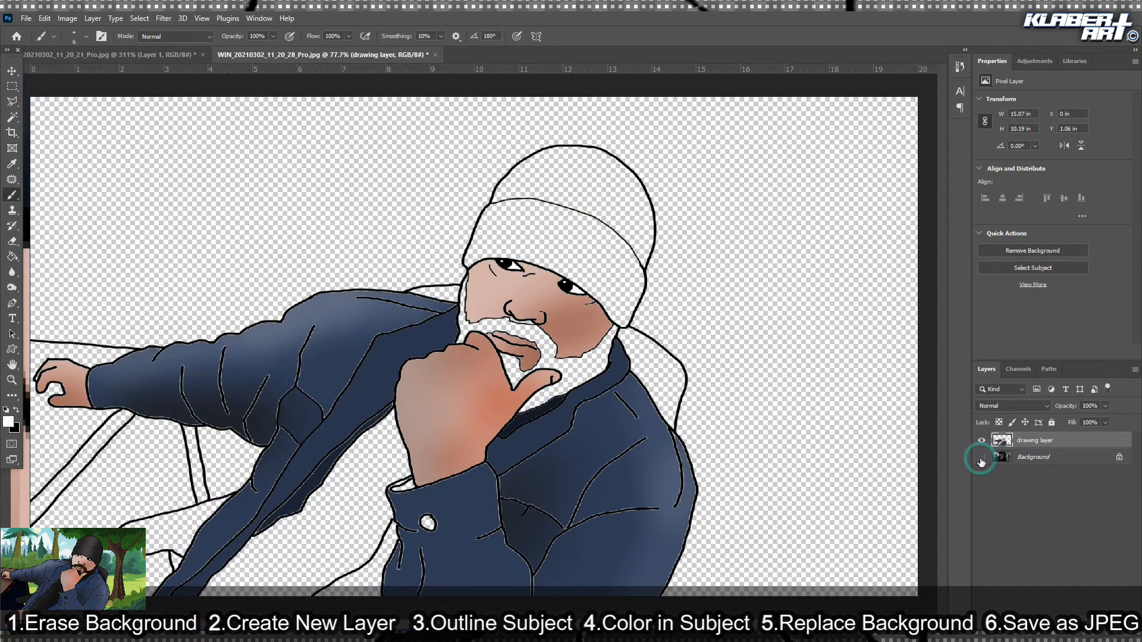
click(981, 457)
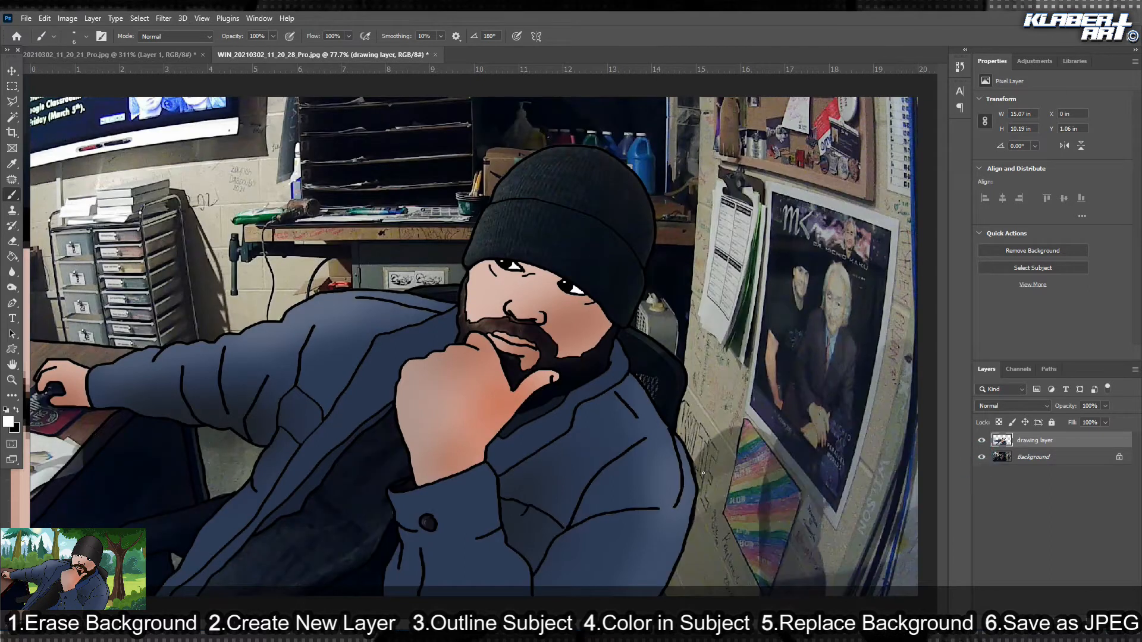
click(10, 422)
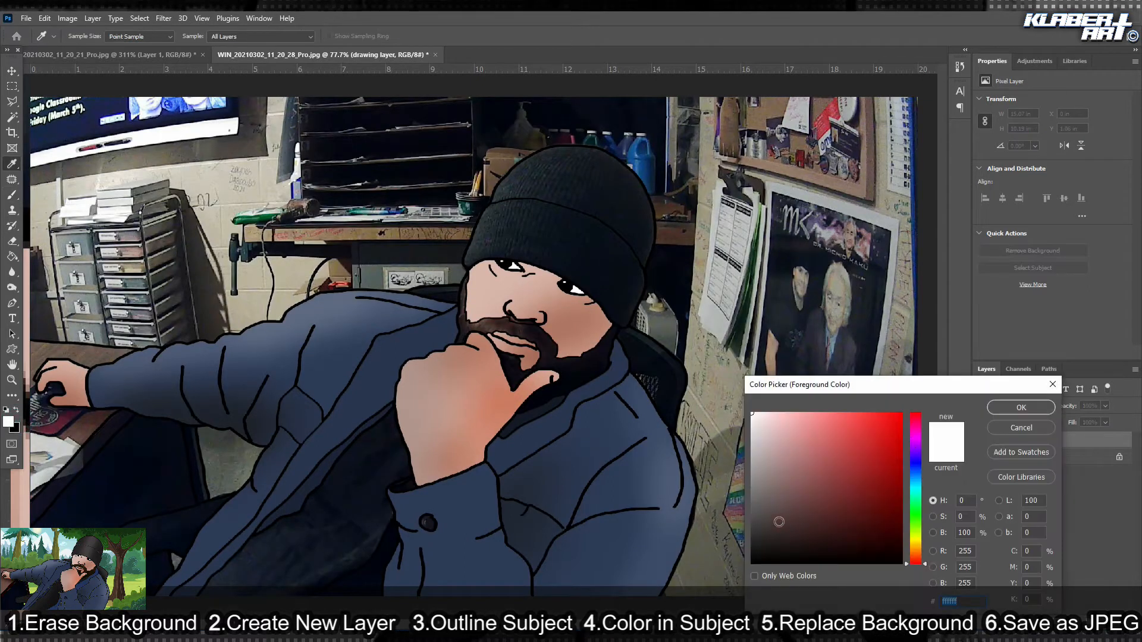
click(763, 539)
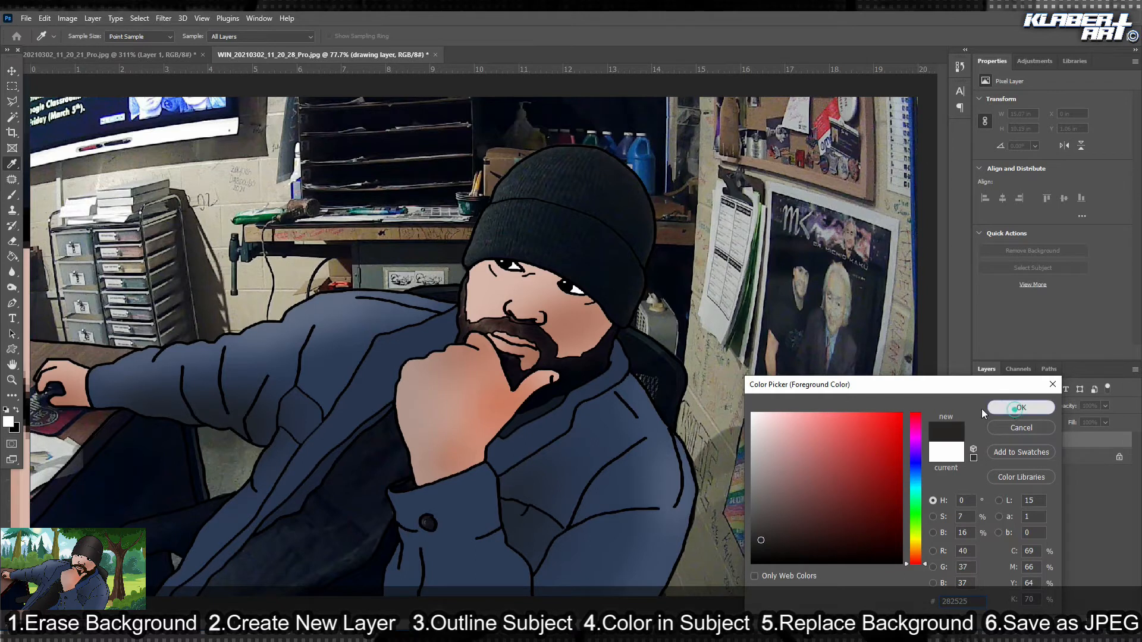
click(1015, 409)
click(327, 524)
key(g)
click(326, 524)
Select the shirt with the Magic Wand, burn shadows next to the hand and jacket, and deselect.
click(12, 118)
click(12, 288)
mouse_move(383, 522)
mouse_down()
mouse_move(279, 573)
mouse_move(370, 415)
mouse_up()
click(139, 18)
click(153, 41)
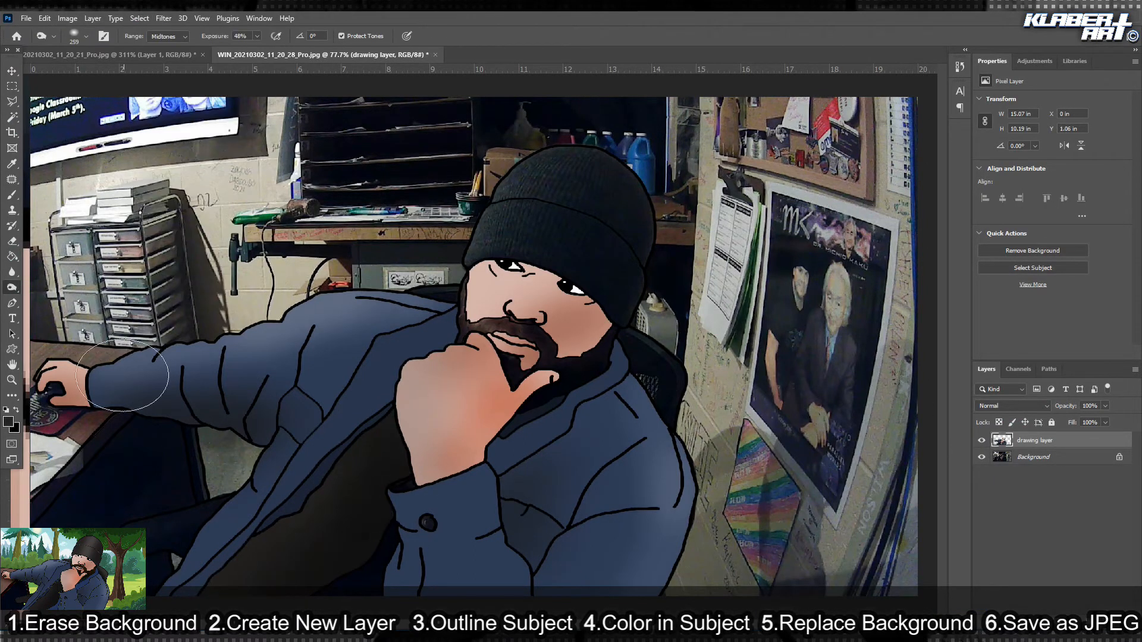
Fill the beanie with the dark gray and select its crown and folded brim with the Magic Wand.
click(12, 256)
click(569, 191)
click(12, 117)
click(569, 191)
shift+click(559, 250)
Dodge highlights onto the selected beanie, deselect, and check the drawing layer with the background photo hidden.
click(12, 287)
click(60, 289)
mouse_move(598, 172)
mouse_down()
mouse_move(563, 250)
mouse_move(673, 184)
mouse_up()
click(139, 18)
click(154, 42)
click(982, 457)
click(982, 457)
Pick a very dark brown as the foreground color and fill the beard, moustache and chin patch with it.
click(9, 422)
click(858, 544)
click(916, 548)
drag(862, 541, 873, 543)
click(1020, 408)
click(12, 257)
click(586, 369)
click(513, 375)
Sample the skin tone from the hand and try filling the gap above the moustache with it.
click(10, 422)
click(440, 389)
click(1021, 407)
click(520, 321)
key(ctrl+z)
Paint the gap between the nose and the moustache in the skin tone, using a 3 px brush for the tight corners.
click(12, 380)
mouse_move(506, 310)
mouse_down()
mouse_move(573, 344)
mouse_move(582, 363)
mouse_up()
click(12, 257)
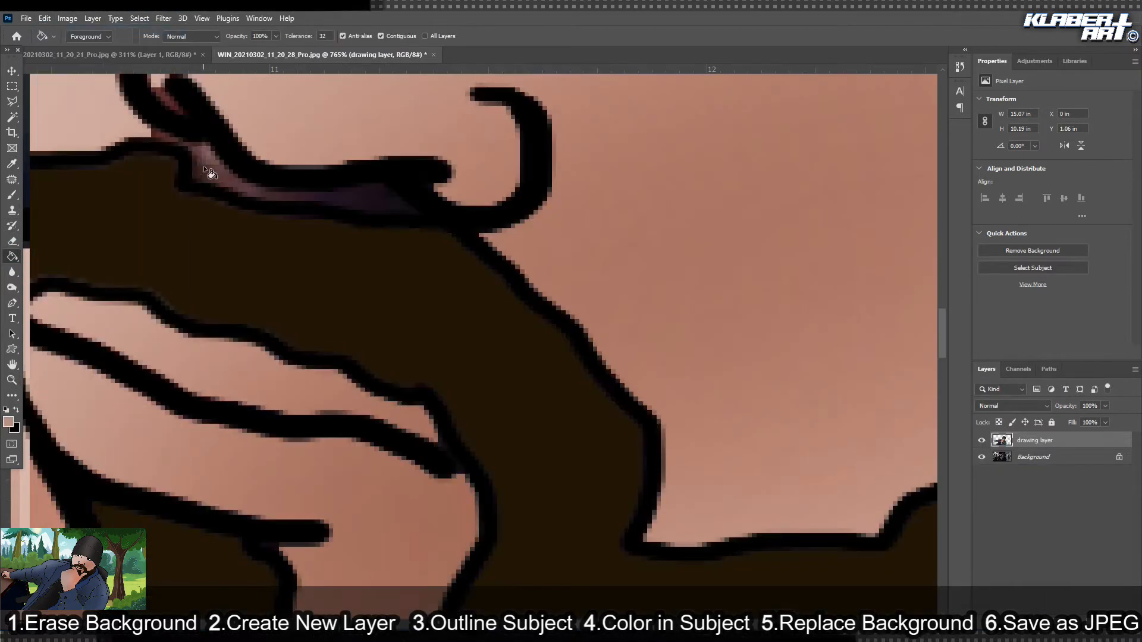
click(12, 197)
mouse_move(405, 205)
mouse_down()
mouse_move(327, 193)
mouse_move(154, 135)
mouse_up()
click(80, 36)
text(3)
drag(177, 112, 156, 90)
Burn fine dark hair strokes into the selected beard with the Shadows range and 15% exposure, undoing the last two strokes.
scroll(450, 197, up, 1)
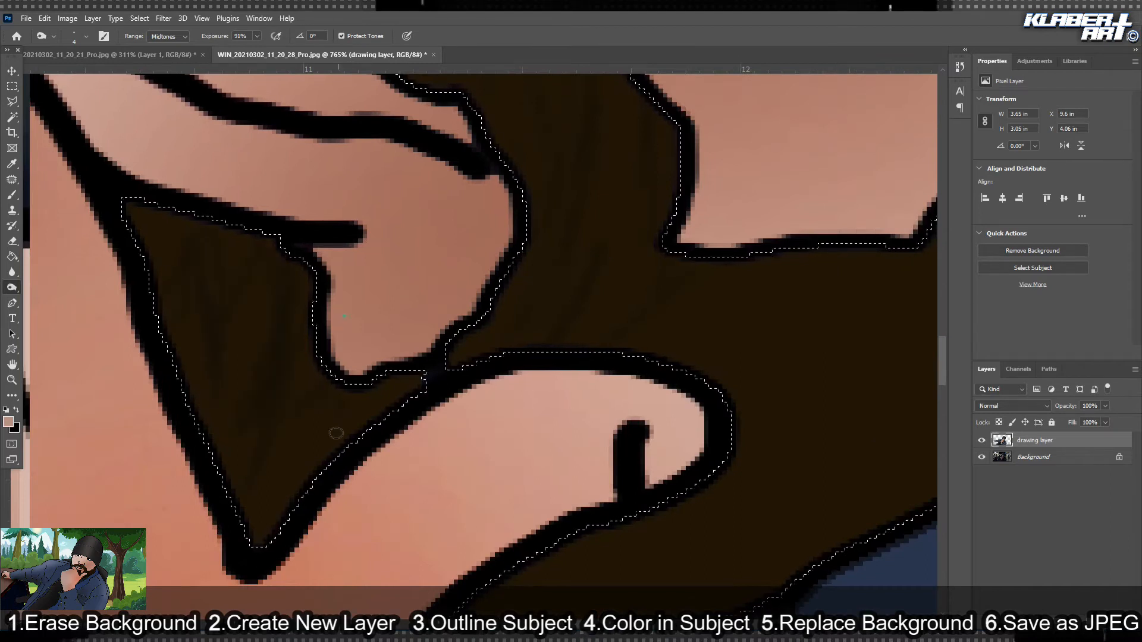
click(167, 37)
click(166, 51)
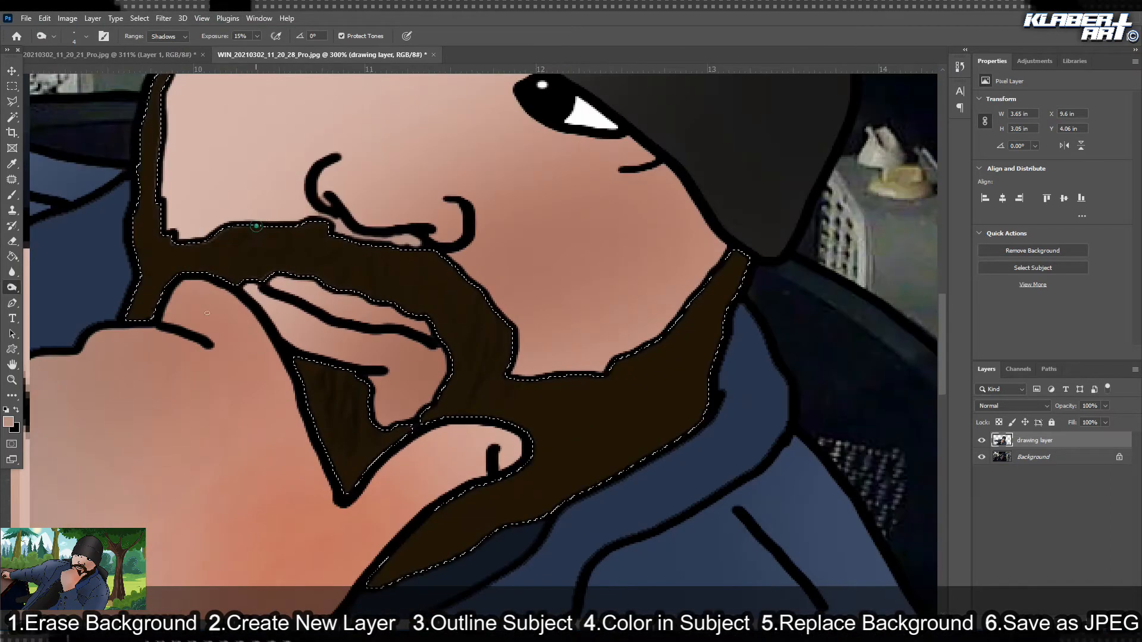
mouse_move(481, 390)
mouse_down()
mouse_move(574, 379)
mouse_move(492, 459)
mouse_move(446, 448)
mouse_move(314, 349)
mouse_move(584, 432)
mouse_move(565, 492)
mouse_move(683, 365)
mouse_up()
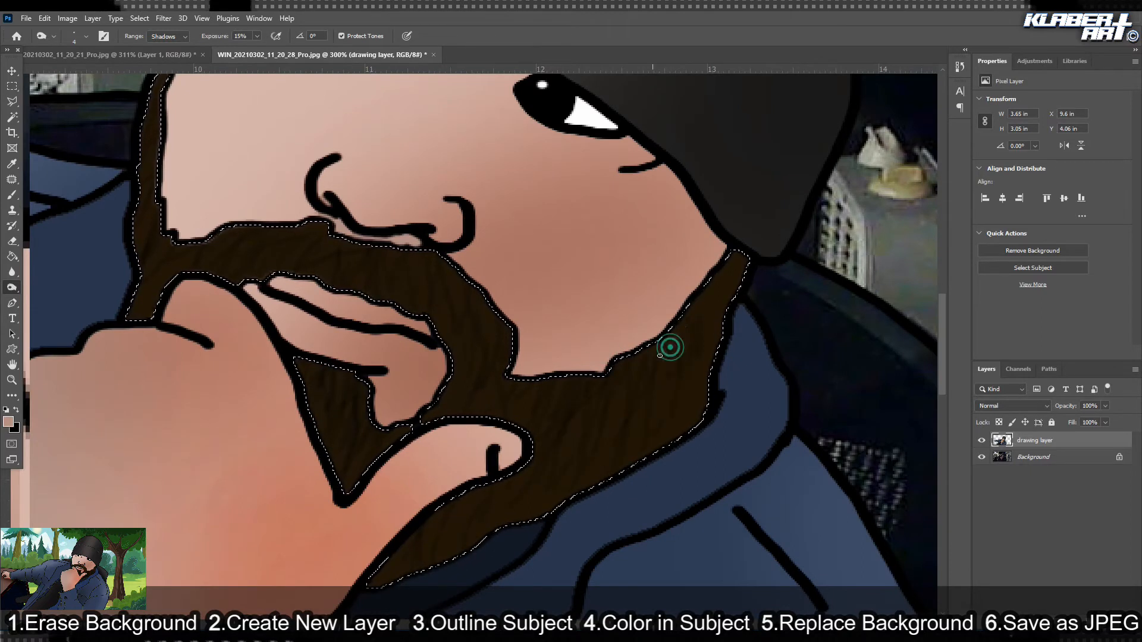
key(ctrl+z)
key(ctrl+z)
Dodge fine light hair strokes across the beard and moustache with a 5 px brush, Shadows range and 82% exposure.
right_click(11, 287)
click(53, 285)
click(84, 36)
mouse_move(359, 395)
mouse_down()
mouse_move(334, 438)
mouse_move(352, 478)
mouse_up()
drag(492, 352, 497, 376)
drag(517, 385, 527, 417)
drag(602, 381, 580, 435)
drag(681, 317, 661, 345)
drag(712, 286, 696, 333)
drag(476, 288, 497, 325)
drag(274, 235, 256, 265)
drag(457, 268, 429, 297)
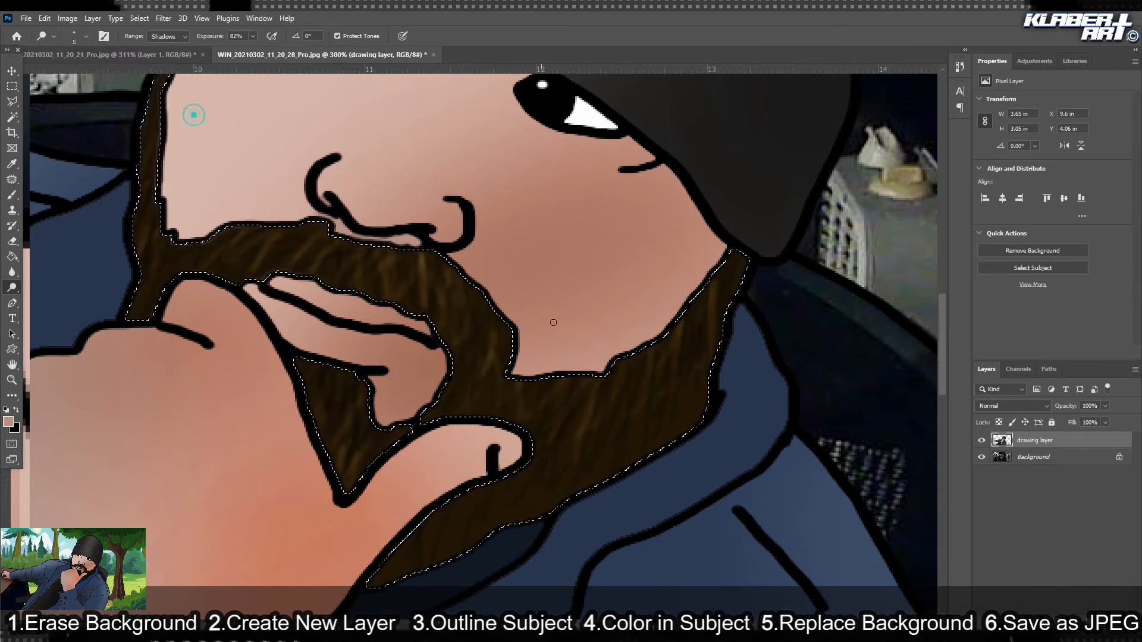
Burn shadows along the beard's lower edge with a 275 px brush and fit the image on screen.
right_click(12, 287)
click(54, 297)
click(74, 38)
drag(542, 495, 345, 553)
click(202, 19)
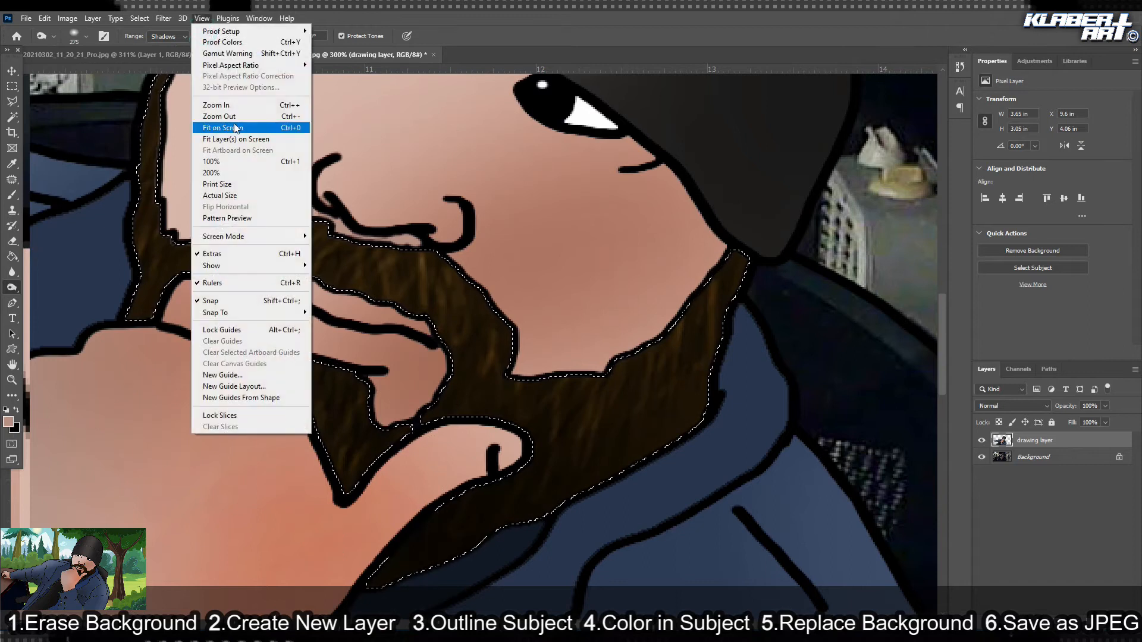
click(229, 122)
Choose a blue as the foreground color and fill the jacket's inner collar with it.
click(8, 422)
click(904, 478)
click(1021, 409)
click(12, 257)
click(8, 422)
click(1021, 408)
click(513, 459)
Choose a dark gray as the foreground color and fill the chair's back and its lower part beside the jacket with it.
click(16, 410)
click(9, 421)
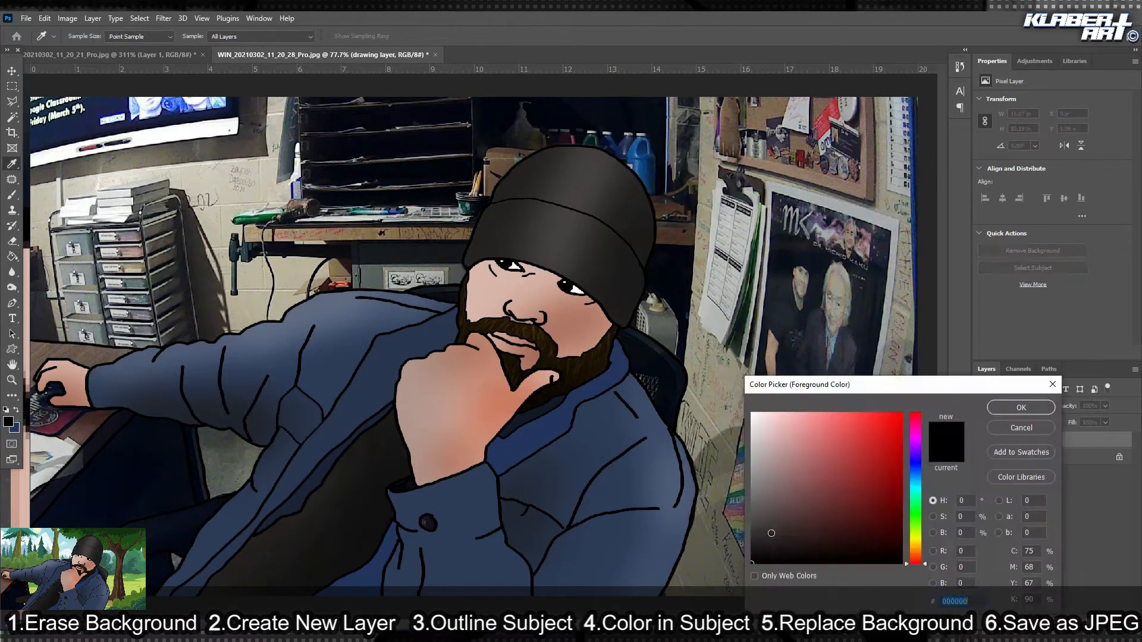
click(770, 530)
click(1021, 409)
click(653, 372)
click(176, 532)
Choose a very dark reddish brown and fill the area below the desktop with it.
click(8, 422)
click(760, 545)
click(9, 422)
click(1021, 409)
click(94, 444)
Sample the desk's muted brown as the foreground color and fill the desktop around the hand with it.
click(8, 422)
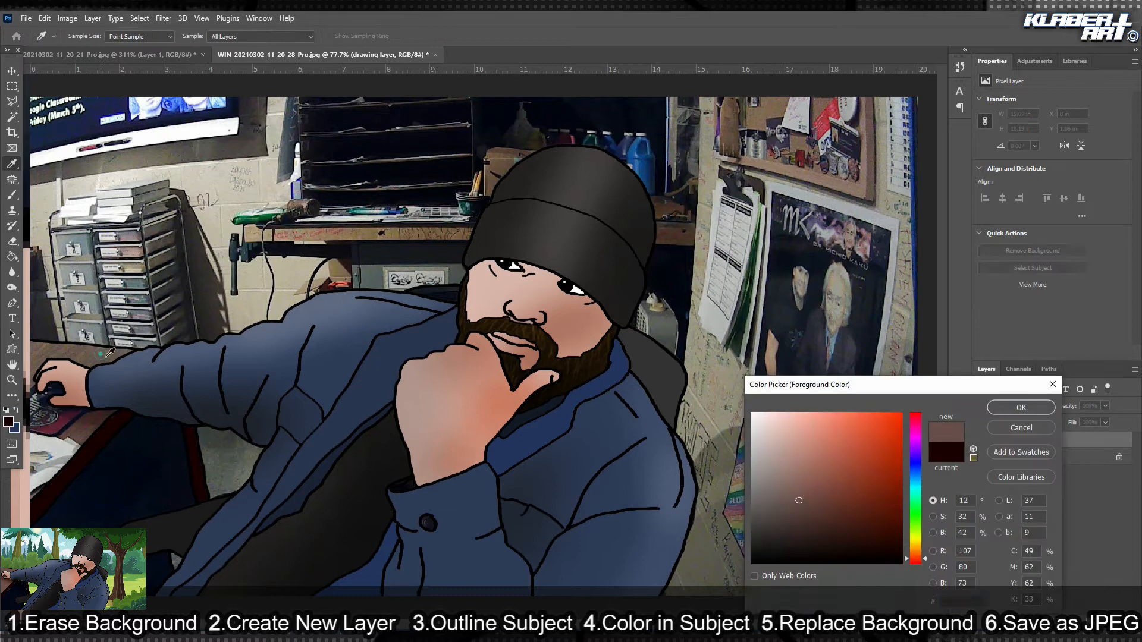
click(1021, 409)
click(82, 429)
Sample a dark color from under the desk as the foreground color, then compare the drawing with the Background layer hidden.
click(8, 422)
click(149, 455)
click(178, 490)
click(173, 480)
click(1014, 407)
click(982, 457)
click(983, 457)
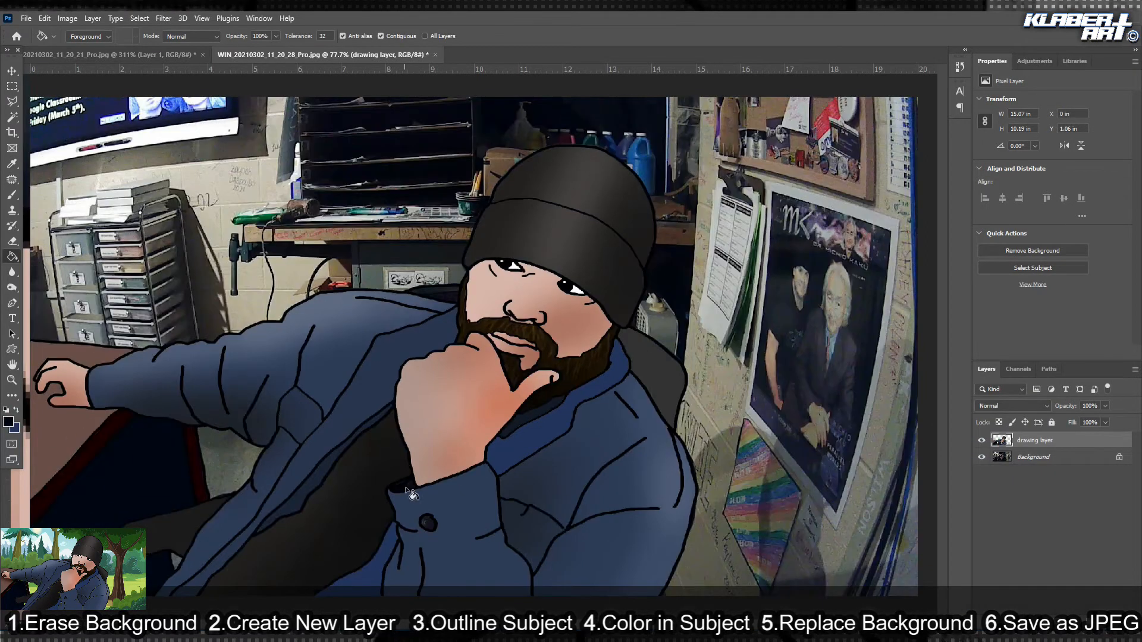
Sample a foreground color beside the raised hand's cuff and fill the inside of the cuff opening with it.
click(11, 379)
drag(381, 455, 494, 563)
click(12, 256)
click(8, 422)
click(334, 323)
click(1021, 408)
click(297, 214)
Sample the sleeve button's dark color as the foreground color and fill the button with it.
key(b)
click(8, 422)
click(446, 402)
click(1021, 408)
click(12, 256)
click(416, 409)
Switch to the Burn tool, fit the image on screen and check the drawing with the Background layer hidden.
key(o)
click(73, 33)
click(27, 73)
right_click(11, 288)
click(37, 290)
click(201, 19)
click(226, 124)
click(983, 457)
click(982, 457)
Burn shadows on the selected chair back with a 139 px brush at 15% exposure, and clear the selection.
key(shift+o)
click(85, 36)
click(51, 72)
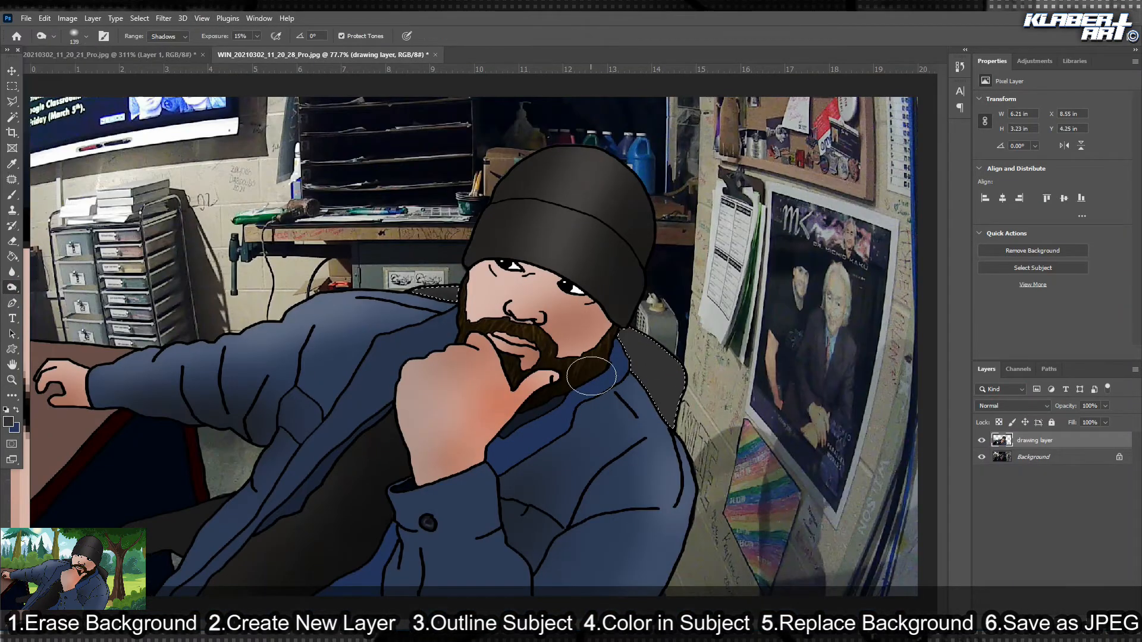
drag(595, 363, 660, 357)
key(ctrl+d)
Select the brown desktop, burn shadows along its front edge, deselect, and check the drawing with the Background layer hidden.
click(12, 117)
click(53, 422)
click(11, 287)
click(11, 396)
click(12, 287)
mouse_move(77, 419)
mouse_down()
mouse_move(179, 426)
mouse_move(108, 406)
mouse_up()
click(139, 18)
click(154, 43)
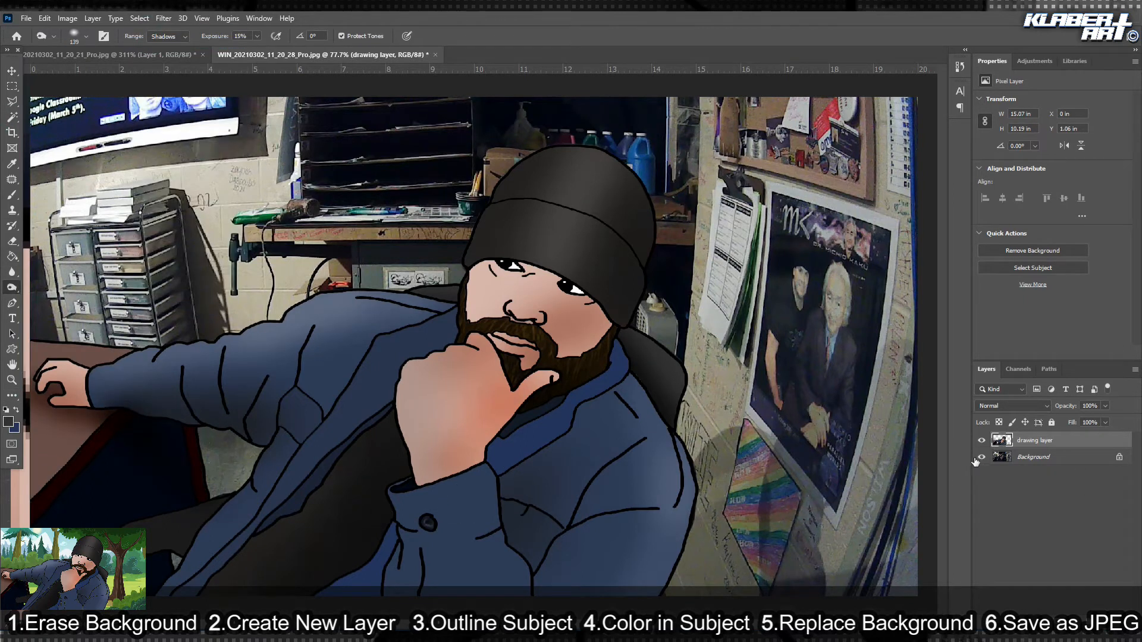
click(981, 457)
click(982, 457)
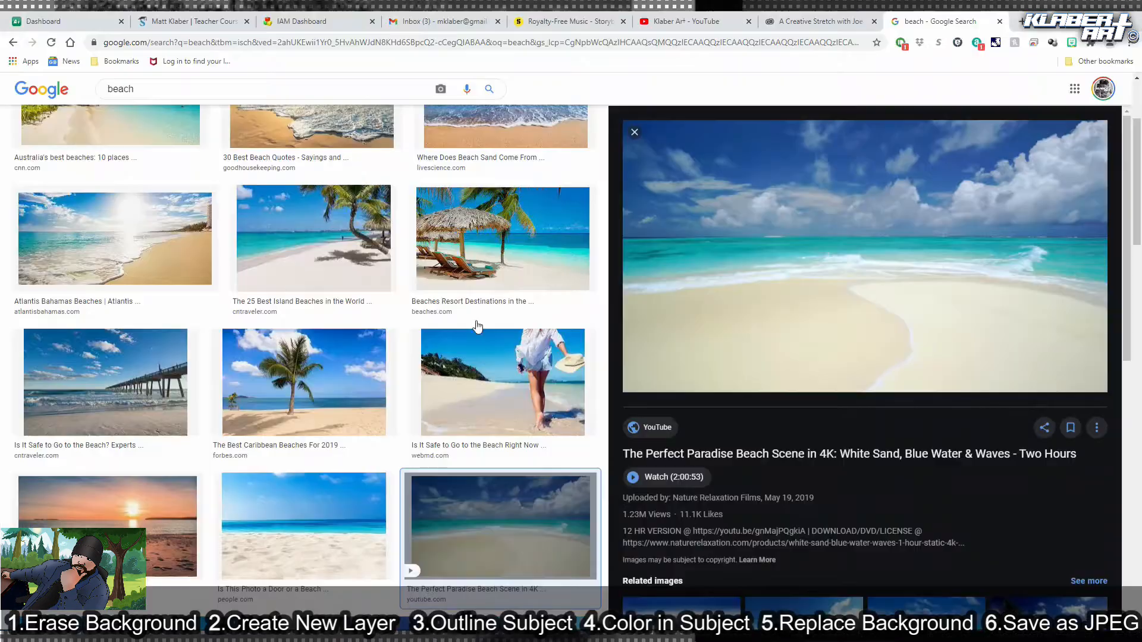
Search Google Images in the browser for "cartoon background".
scroll(196, 124, up, 5)
click(155, 95)
key(ctrl+a)
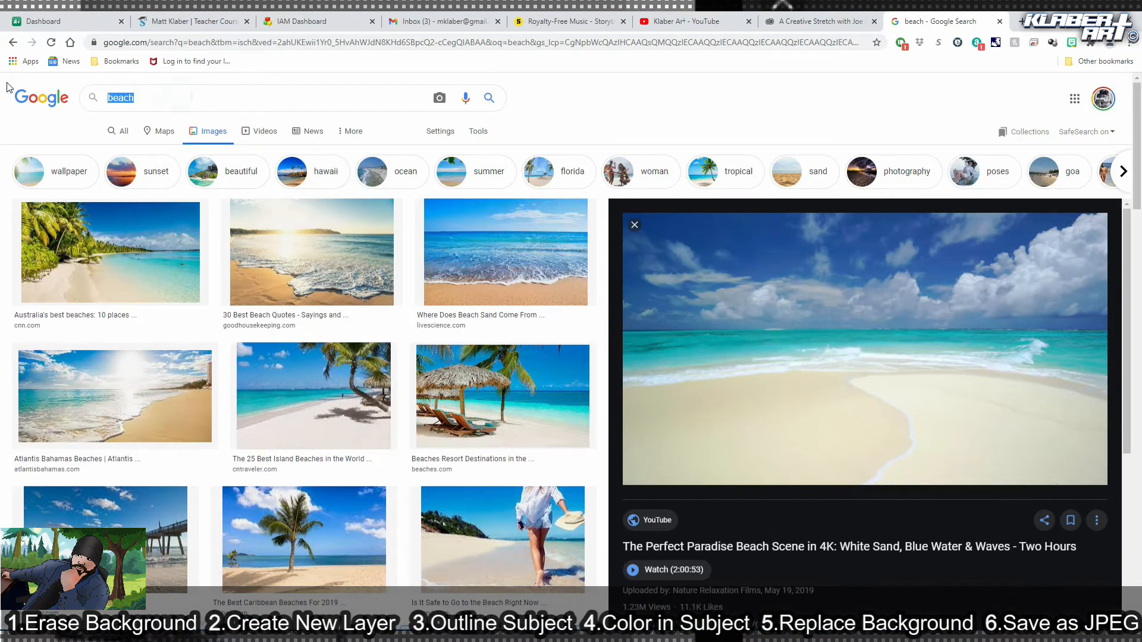
text(cartoon background)
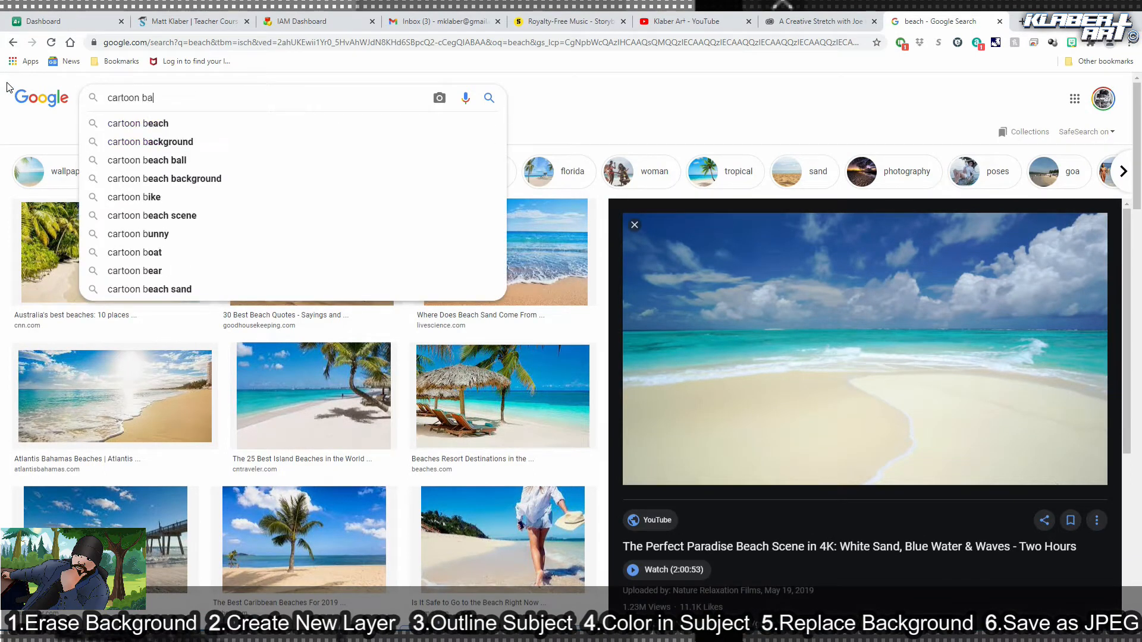
key(Return)
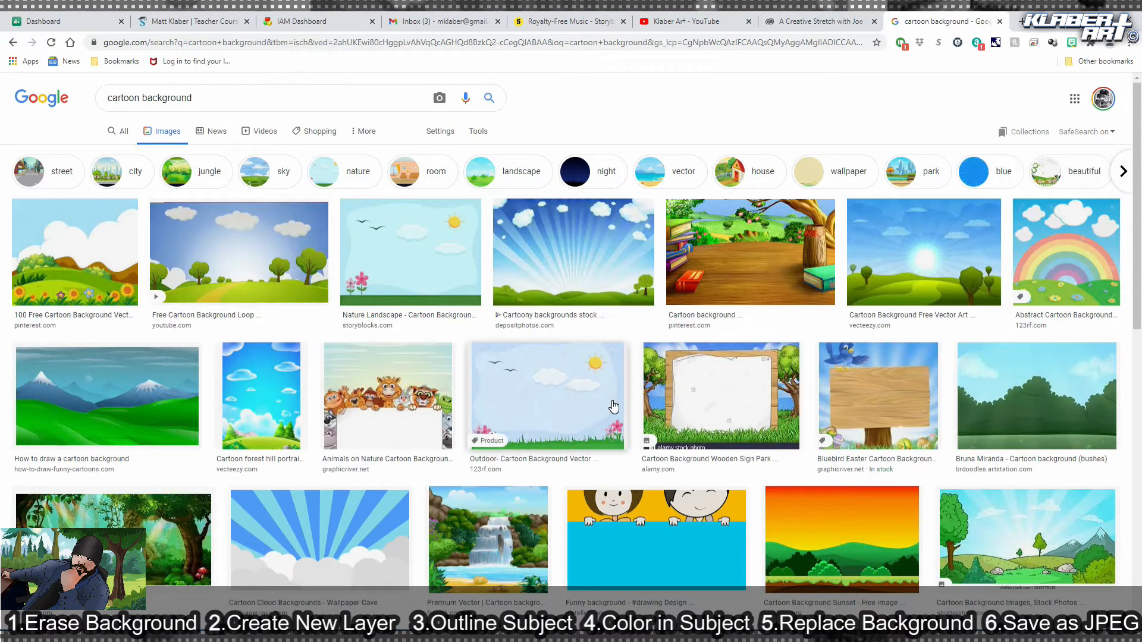
Find the Pine Forest illustration among the image results, enlarge it and copy the image.
scroll(656, 405, down, 3)
scroll(657, 405, down, 2)
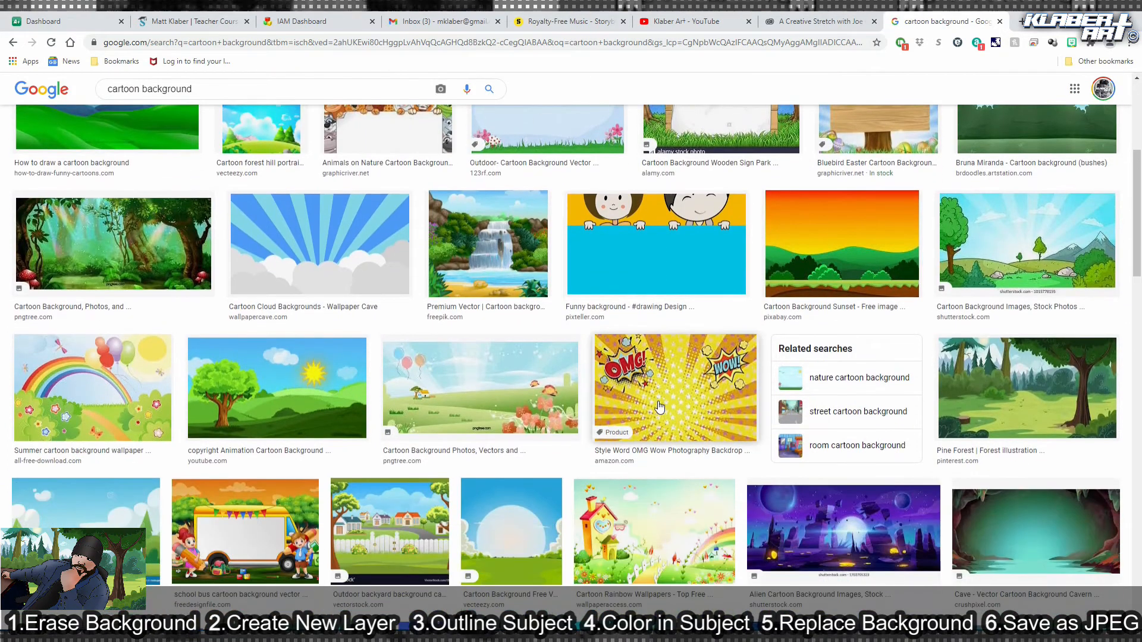
click(993, 413)
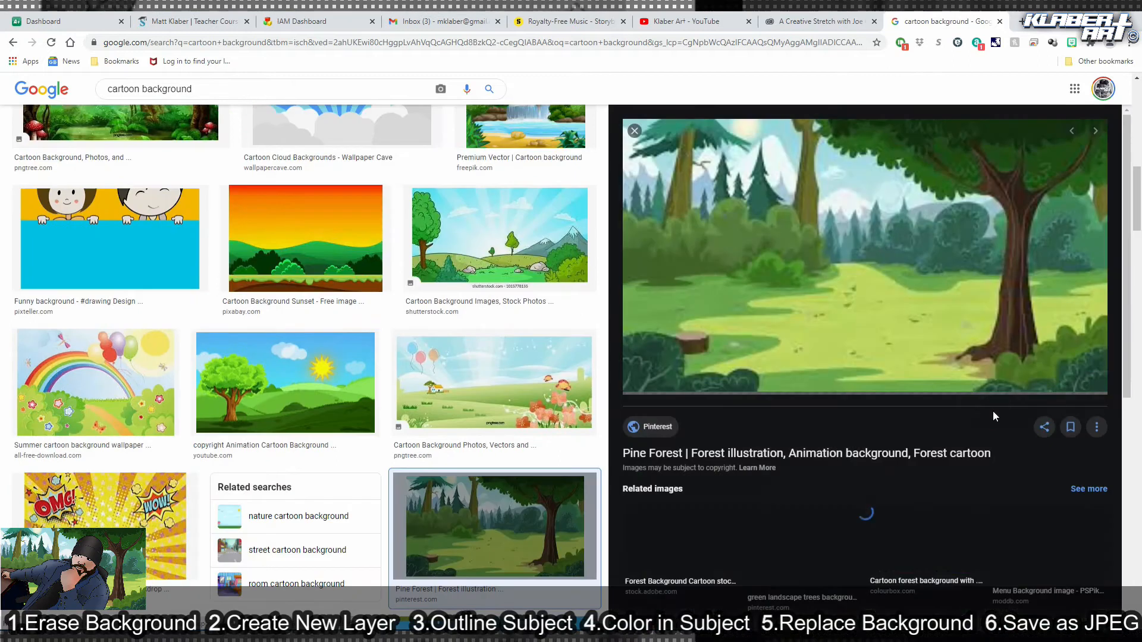
right_click(811, 291)
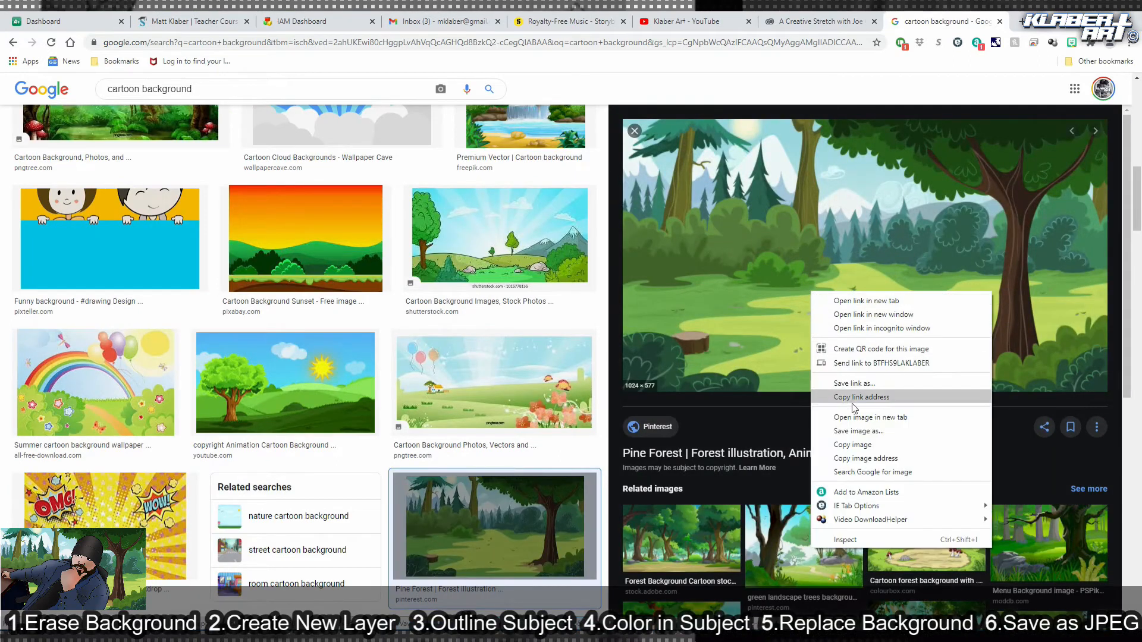
click(860, 443)
Switch back to Photoshop and paste the copied forest image into the cartoon portrait as a new layer.
click(483, 631)
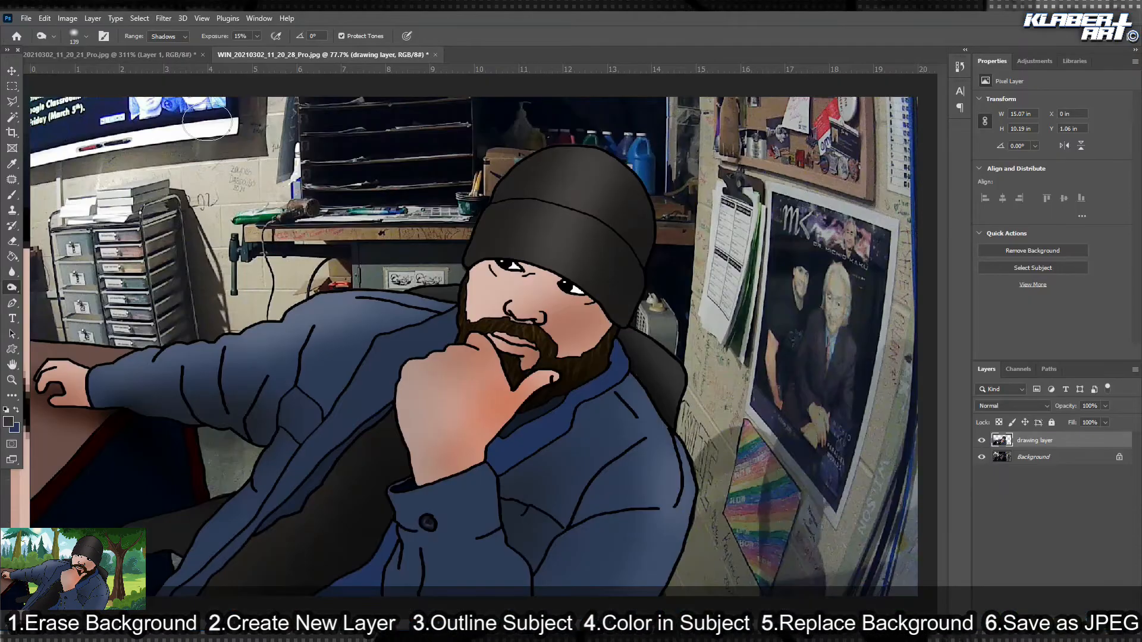
click(44, 19)
click(70, 119)
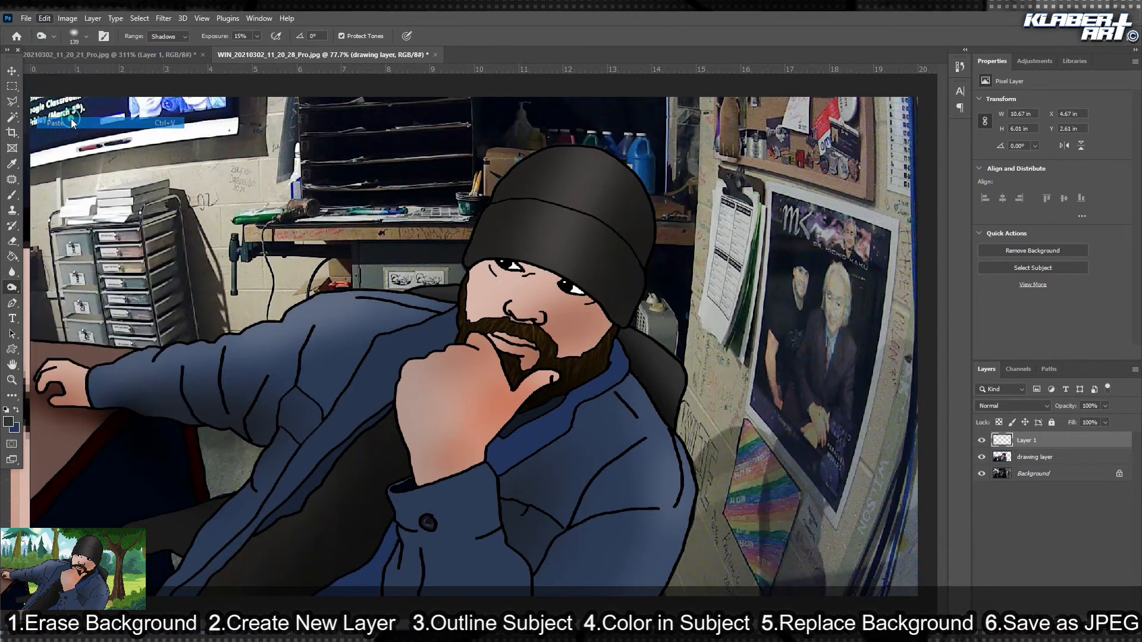
Free Transform the forest image to about 190% so it covers the canvas, and move its layer below the drawing layer.
click(45, 18)
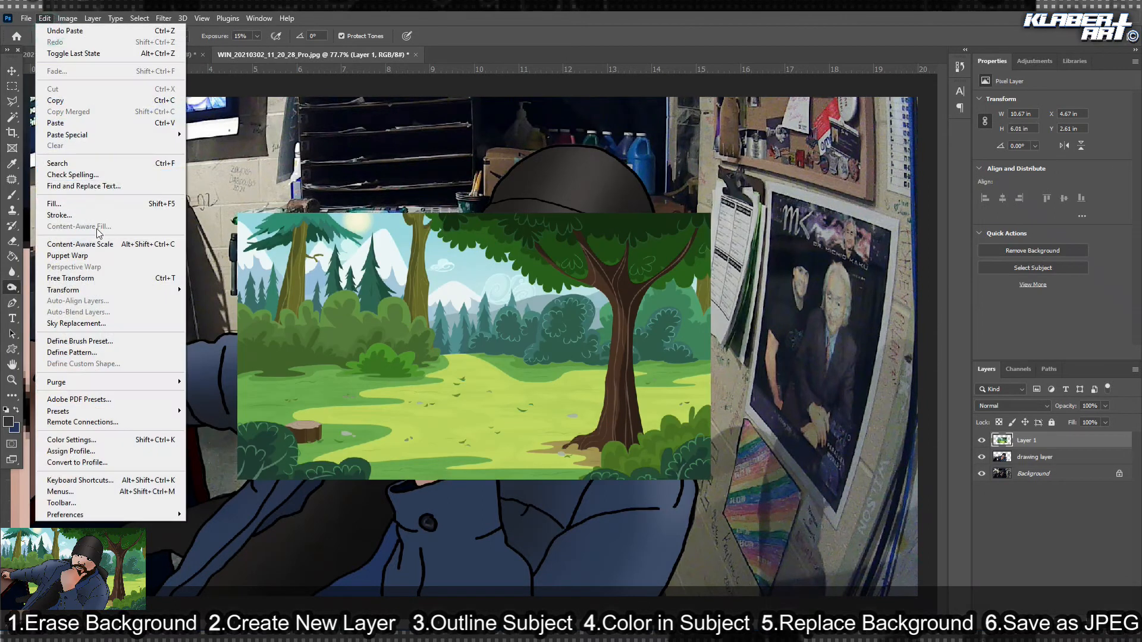
click(65, 281)
drag(237, 212, 25, 94)
drag(709, 480, 925, 593)
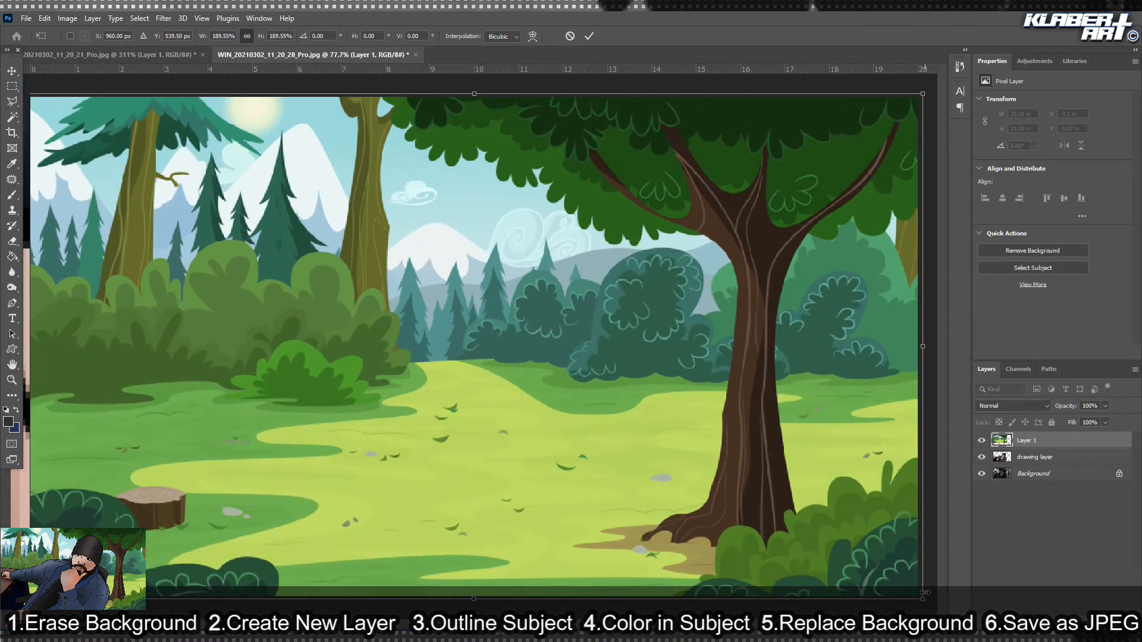
key(Return)
drag(1057, 446, 1058, 484)
drag(1051, 443, 1044, 467)
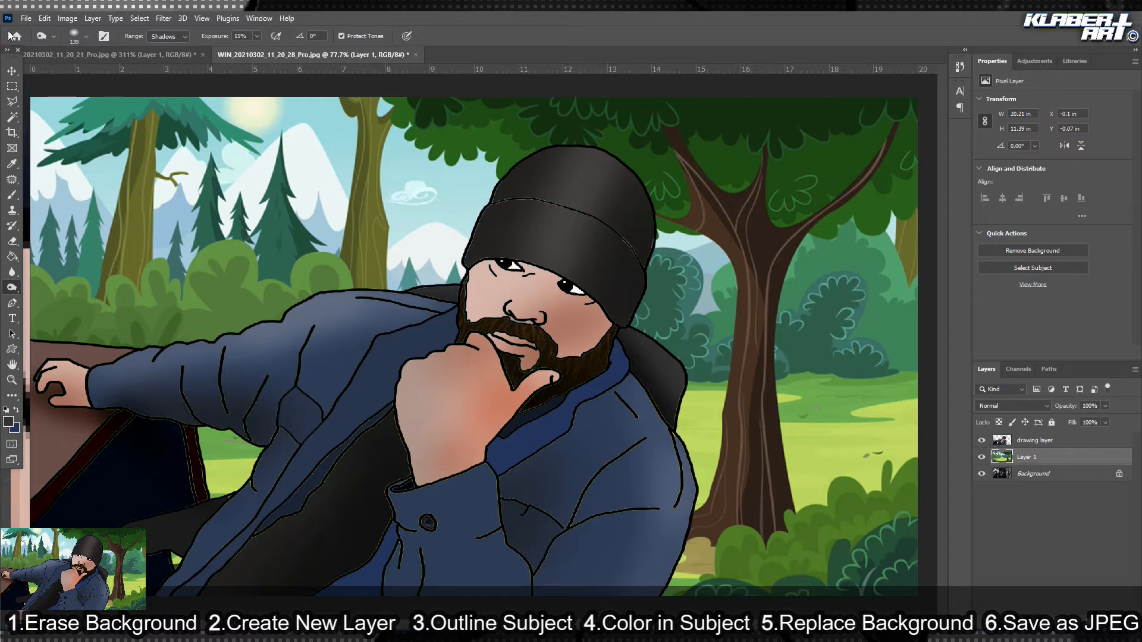
Save the cartoon portrait in Camera Roll as a JPEG named 2, with Maximum quality 12 and Baseline Optimized format.
click(26, 19)
click(63, 161)
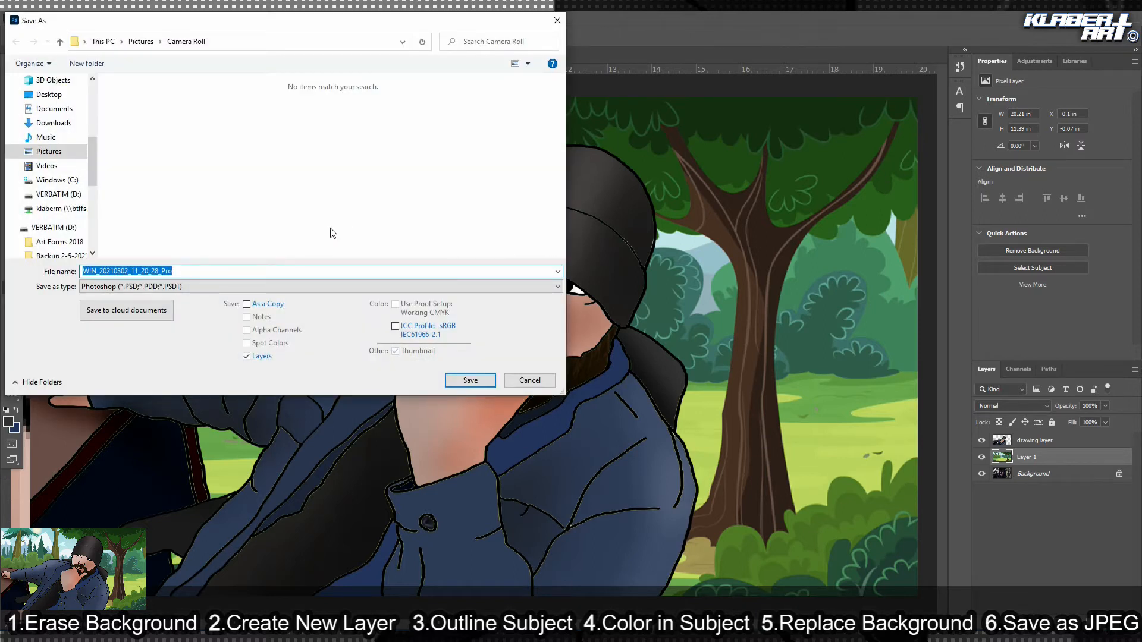
click(232, 288)
click(223, 379)
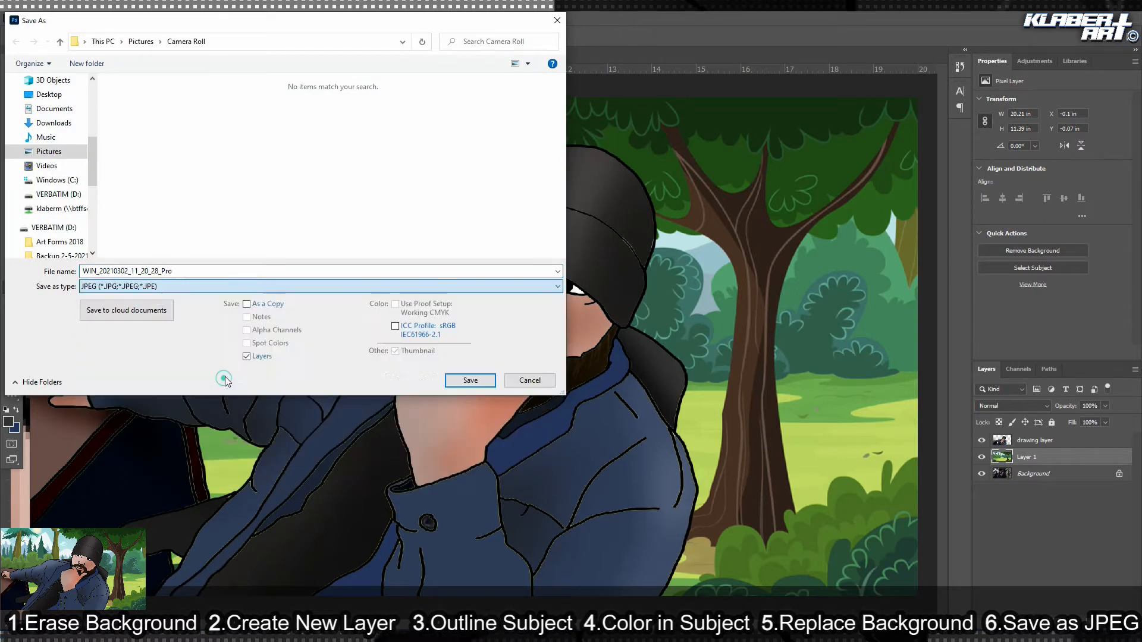
double_click(185, 272)
text(2)
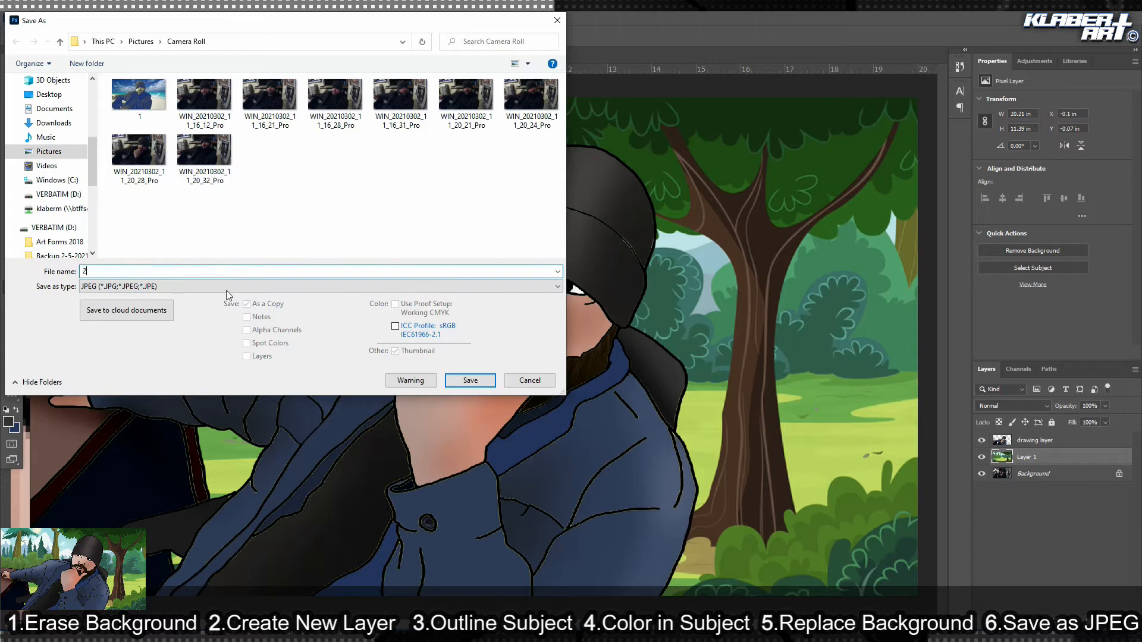
click(462, 385)
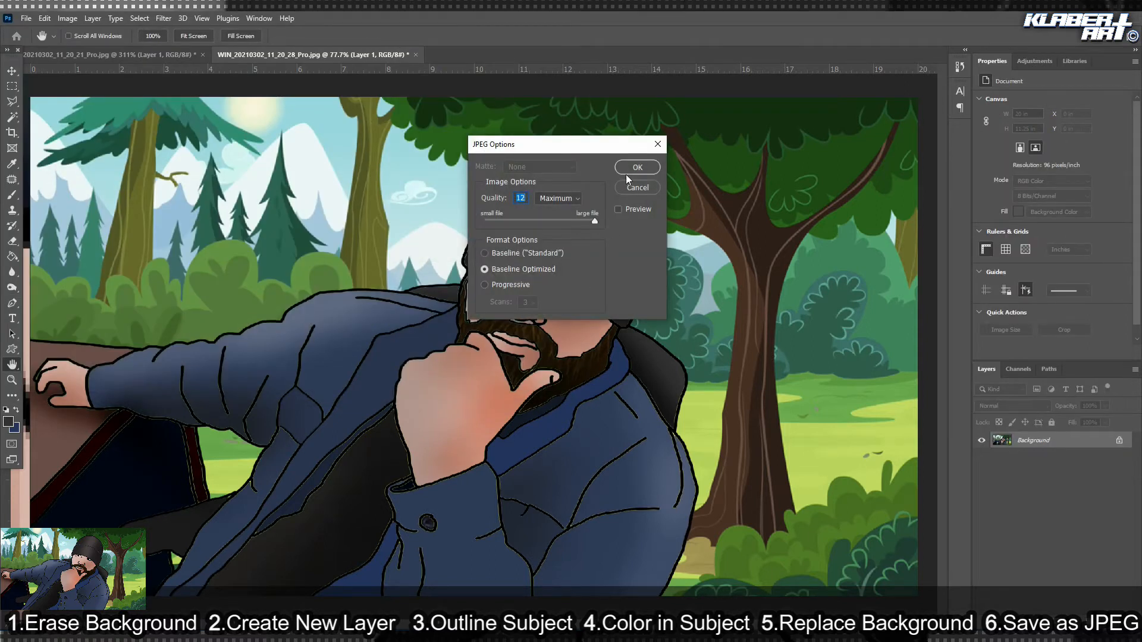
click(631, 167)
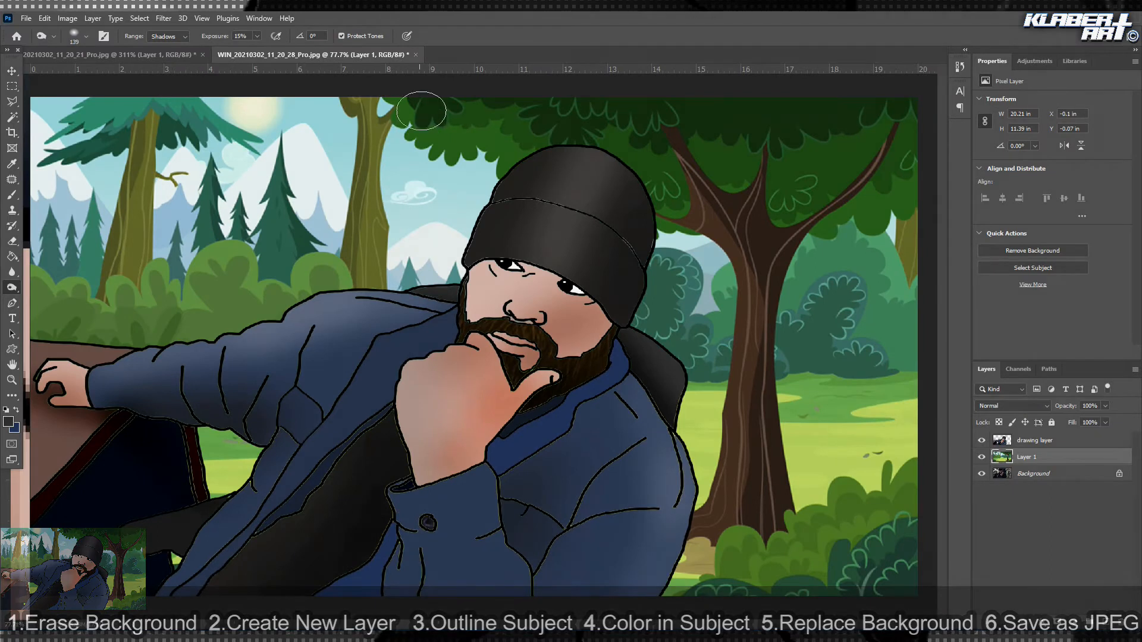
Close both the cartoon portrait and the beach portrait documents without saving their changes.
click(418, 55)
click(565, 255)
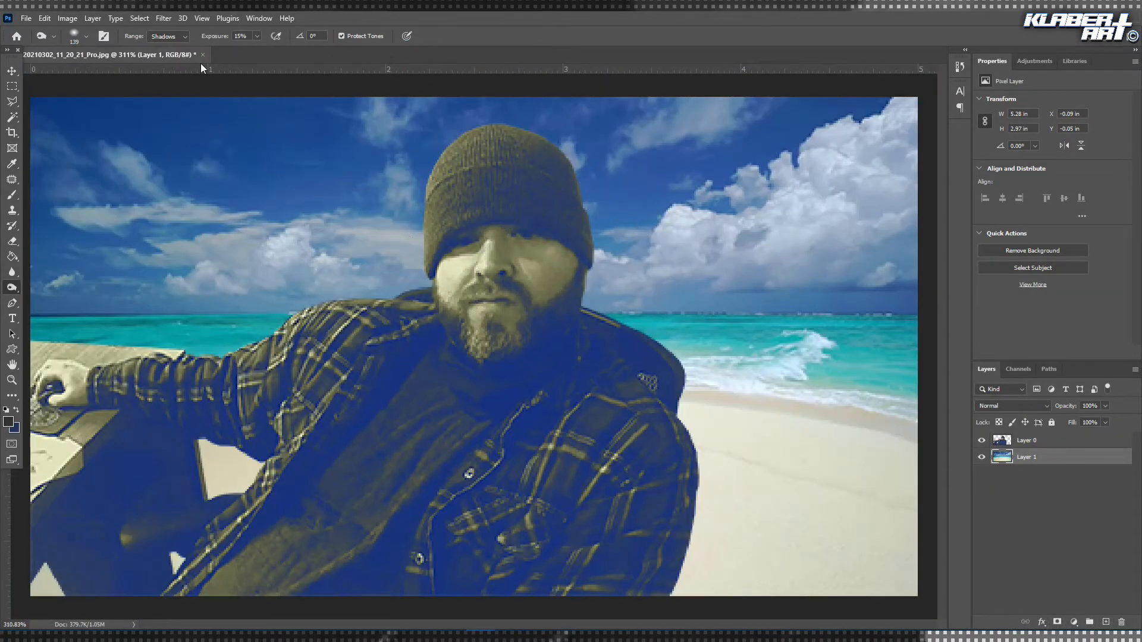
click(203, 55)
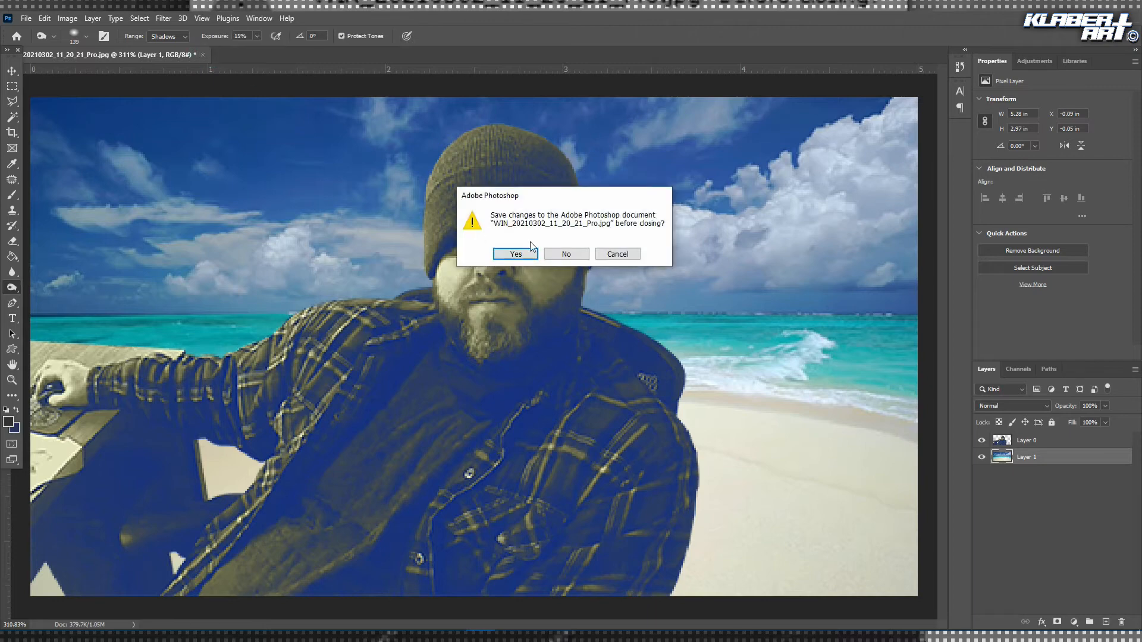
click(566, 254)
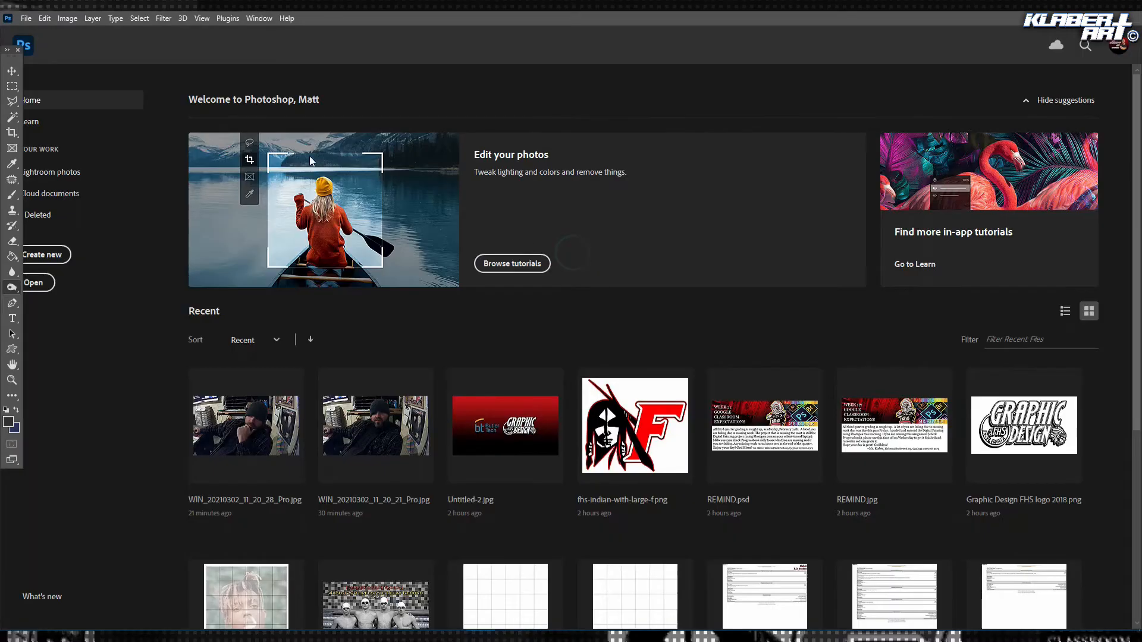
Open the photo WIN_20210302_11_20_24_Pro from the Camera Roll folder.
click(36, 283)
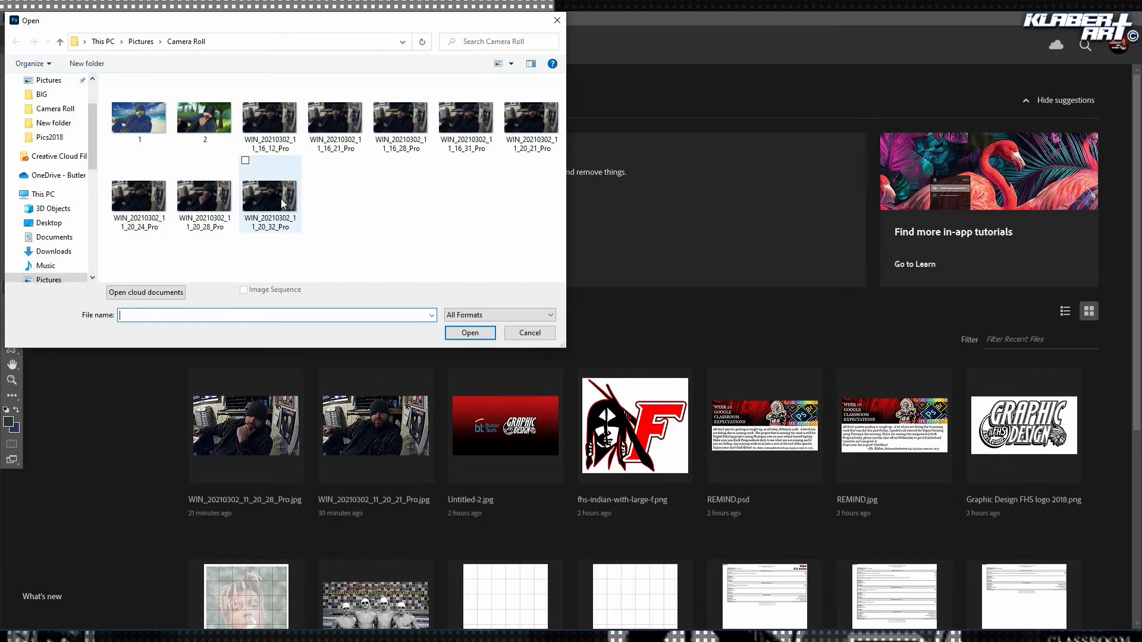
click(149, 196)
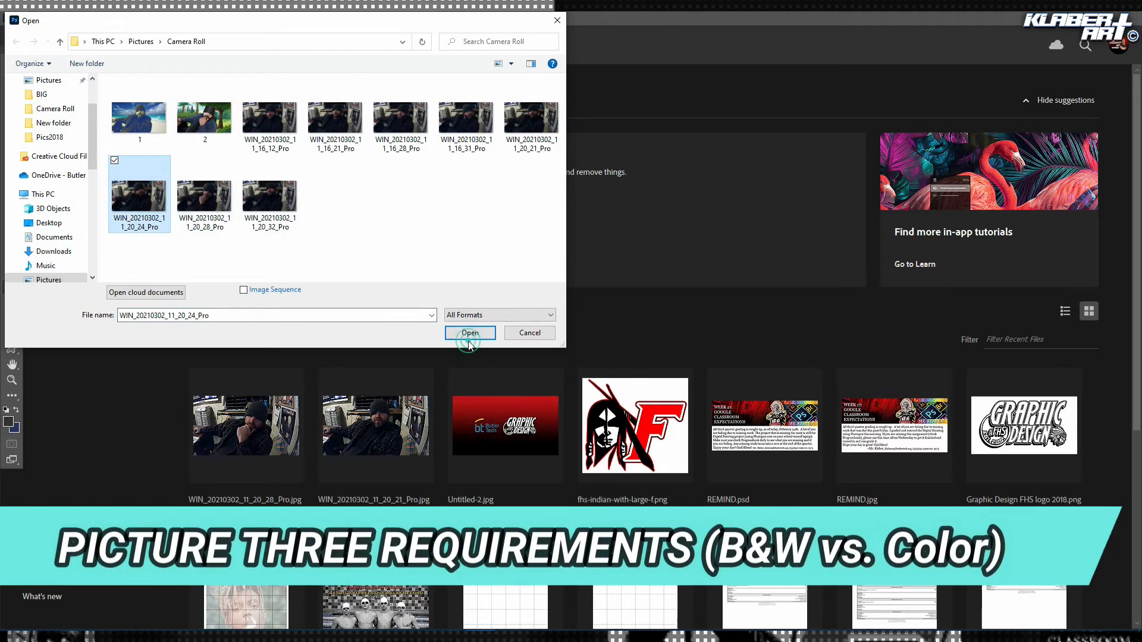
click(470, 333)
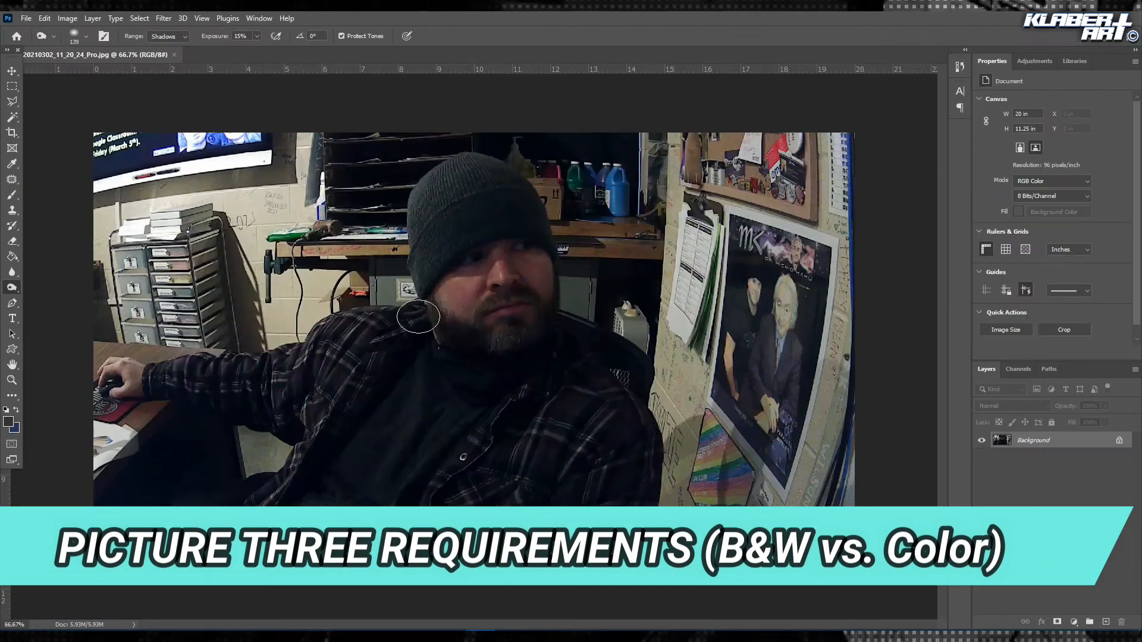
Start a Polygonal Lasso selection along the desk's back edge and the upper edge of the forearm's sleeve.
click(10, 104)
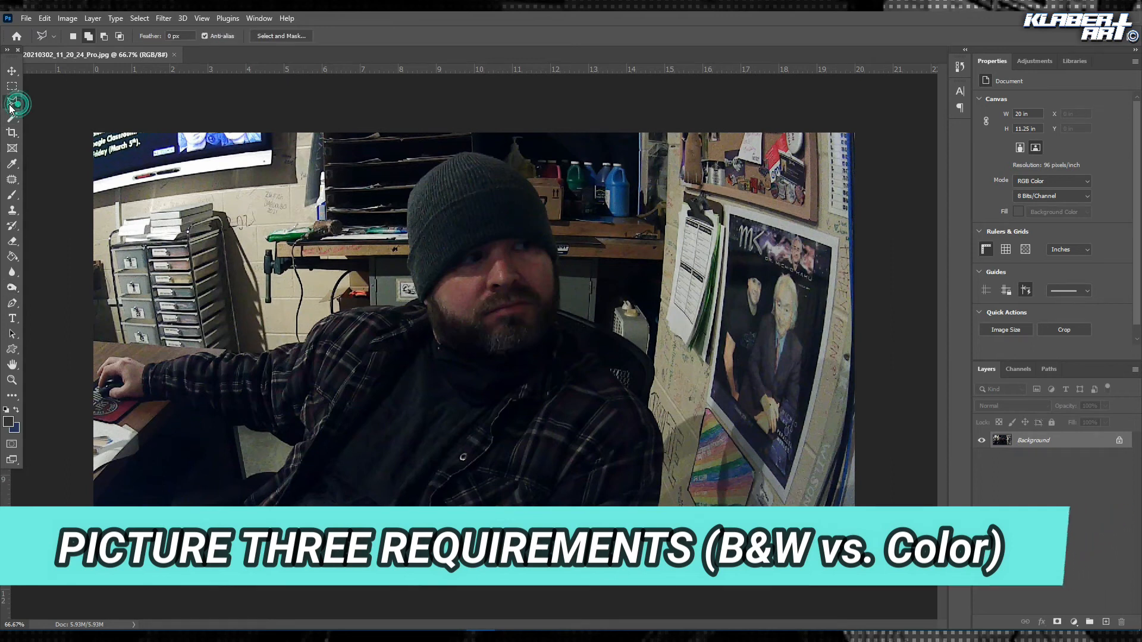
click(11, 380)
drag(80, 324, 309, 478)
click(12, 102)
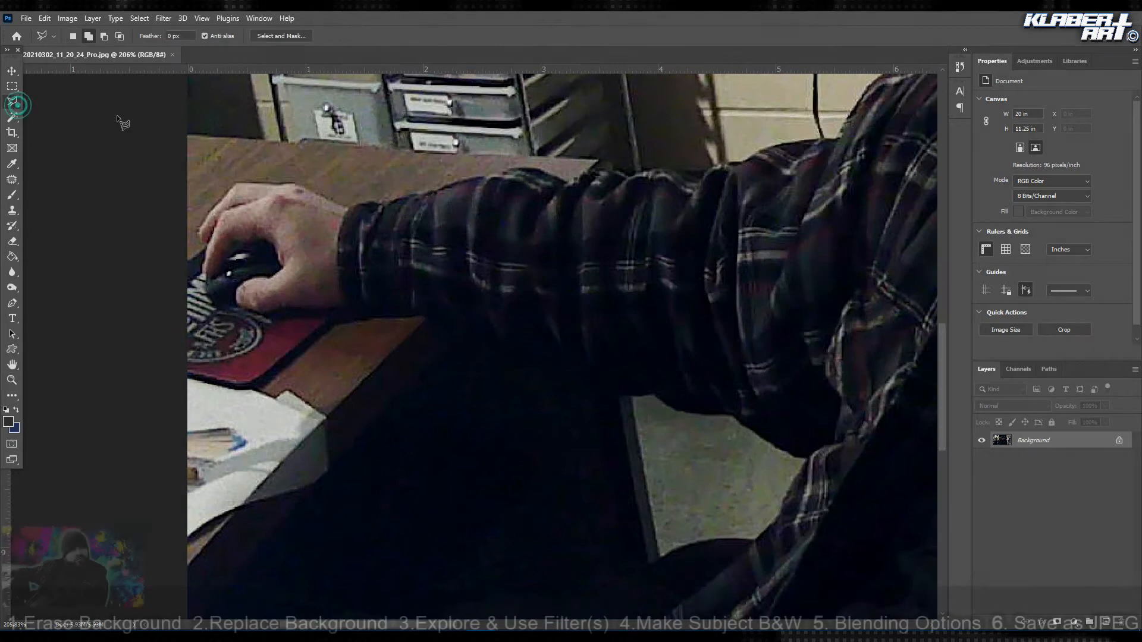
click(601, 160)
click(631, 178)
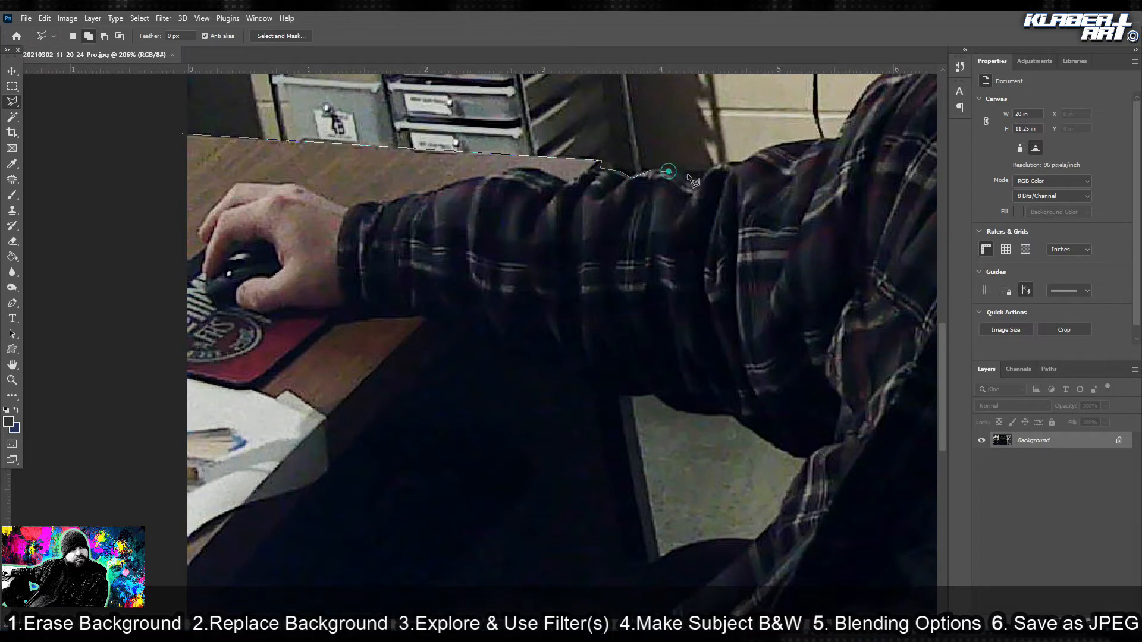
click(700, 183)
click(709, 171)
Extend the lasso outline along the upper edge of the plaid sleeve up to the start of the shoulder.
drag(659, 182, 542, 242)
click(543, 237)
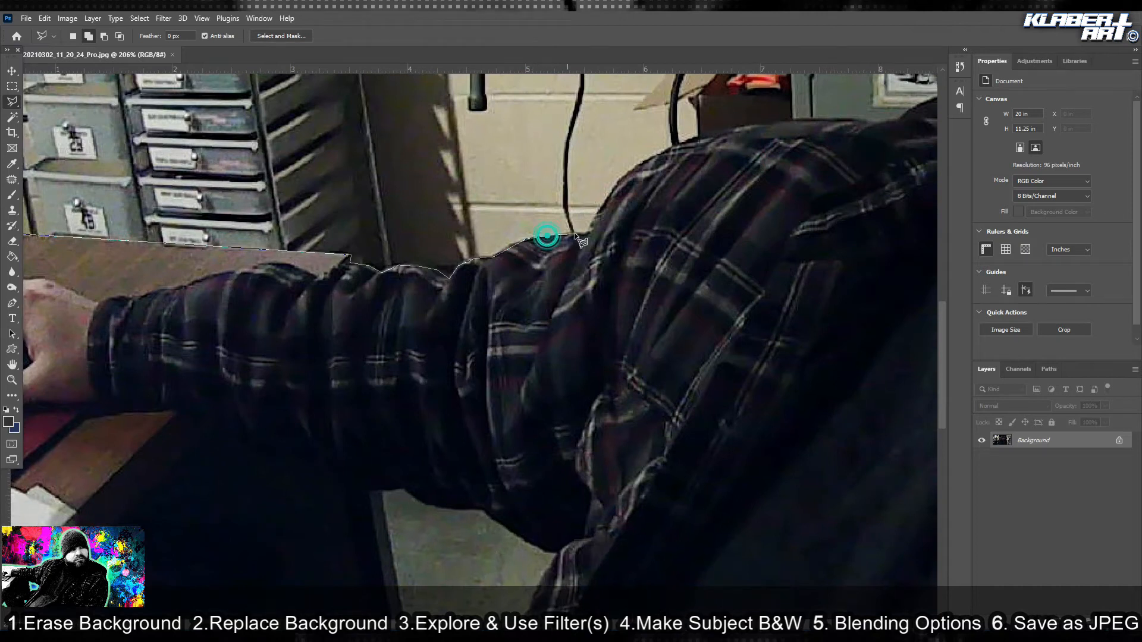
click(588, 232)
click(614, 189)
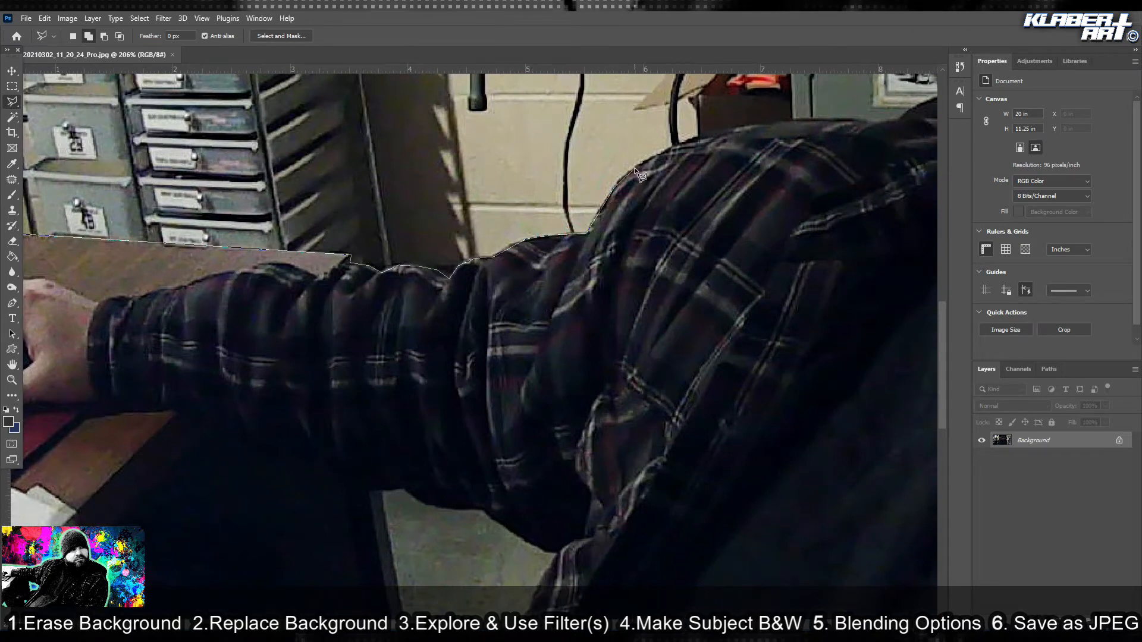
drag(672, 148, 376, 291)
click(372, 289)
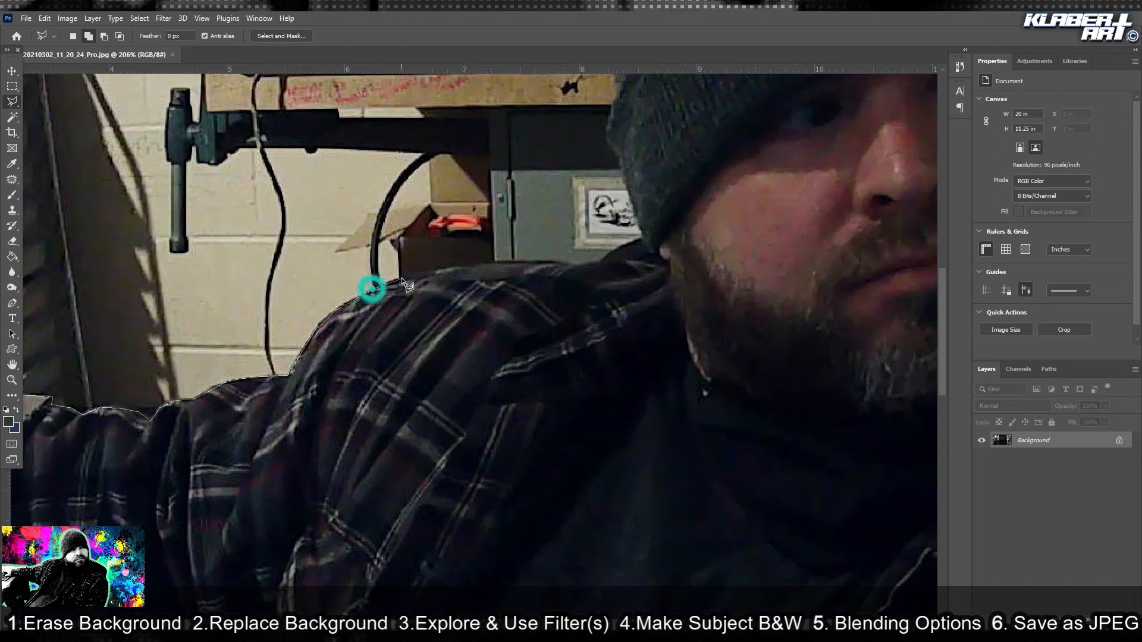
Continue the lasso outline across the shoulder to the neck and up the beanie's left edge toward its crown.
click(476, 265)
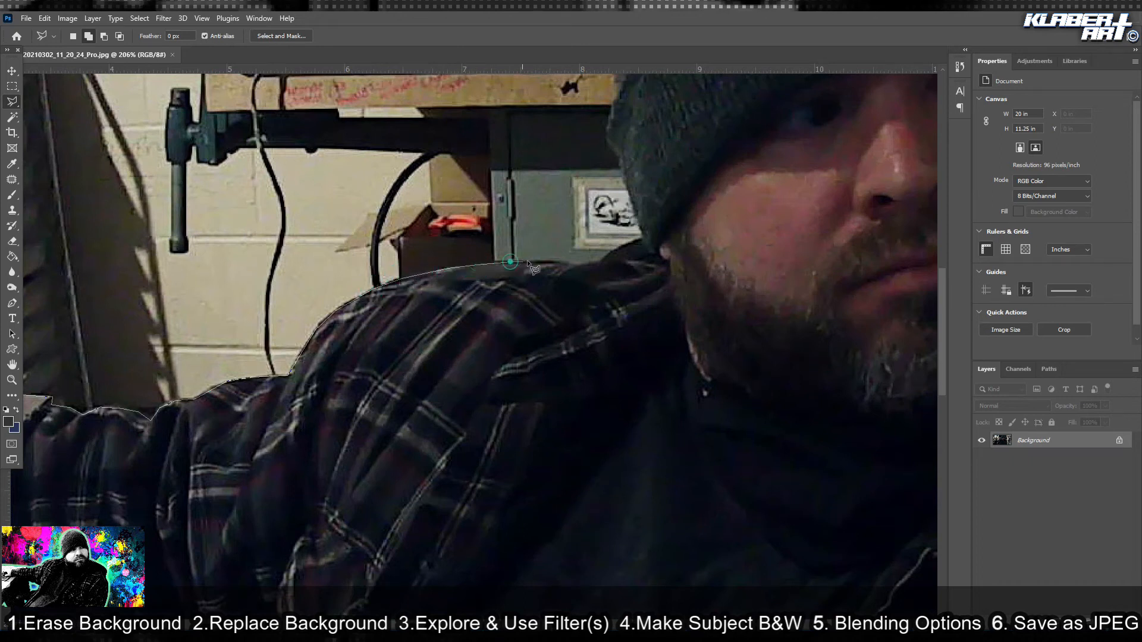
click(592, 262)
click(644, 237)
drag(554, 133, 275, 415)
click(331, 418)
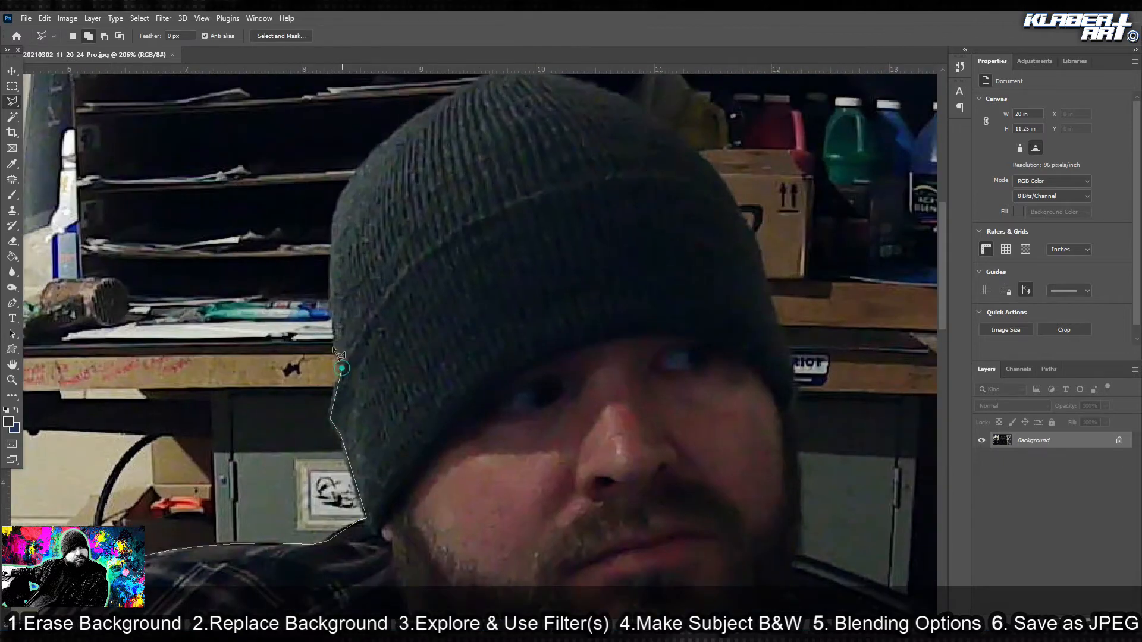
click(449, 101)
drag(449, 100, 343, 214)
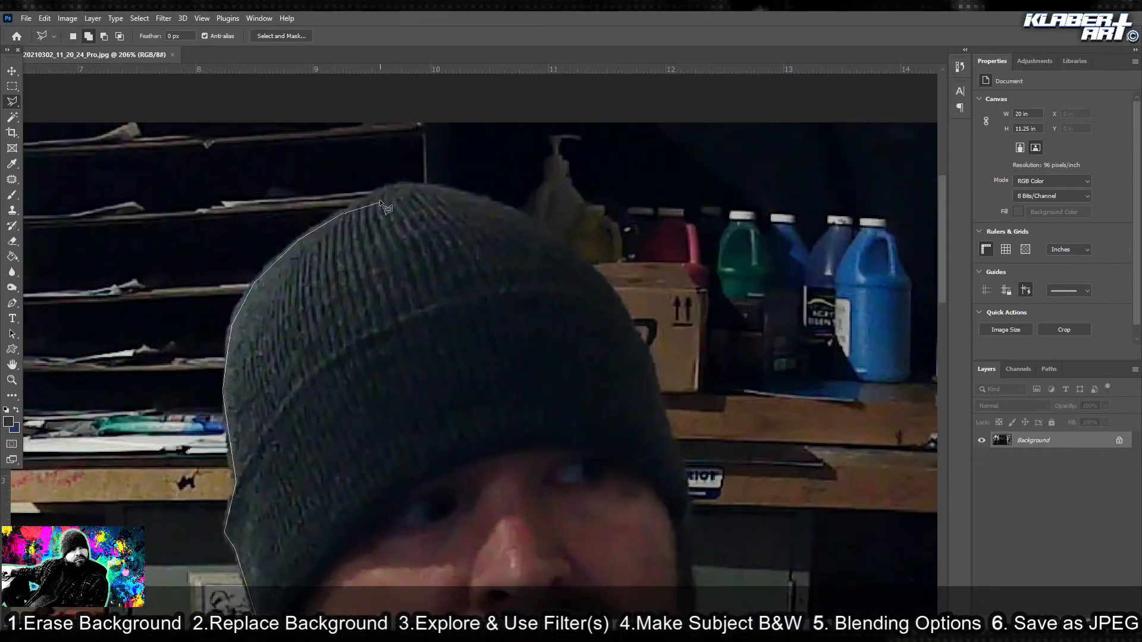
Trace the lasso outline over the beanie's crown and down its right edge.
click(458, 192)
click(505, 208)
click(558, 237)
click(600, 272)
click(620, 299)
click(650, 361)
click(664, 418)
drag(680, 513, 354, 113)
Extend the lasso outline along the top of the subject's other shoulder.
click(508, 405)
click(502, 439)
drag(503, 438, 389, 324)
click(523, 380)
click(578, 408)
click(618, 433)
drag(666, 472, 461, 317)
Trace the lasso outline down the outer edge of the plaid sleeve to just below the photo's bottom edge.
click(461, 317)
click(478, 343)
click(483, 368)
click(478, 401)
click(470, 424)
mouse_move(448, 473)
mouse_down()
mouse_move(418, 356)
mouse_move(437, 262)
mouse_up()
click(432, 358)
click(436, 262)
click(462, 327)
click(463, 369)
drag(449, 467, 458, 311)
click(463, 343)
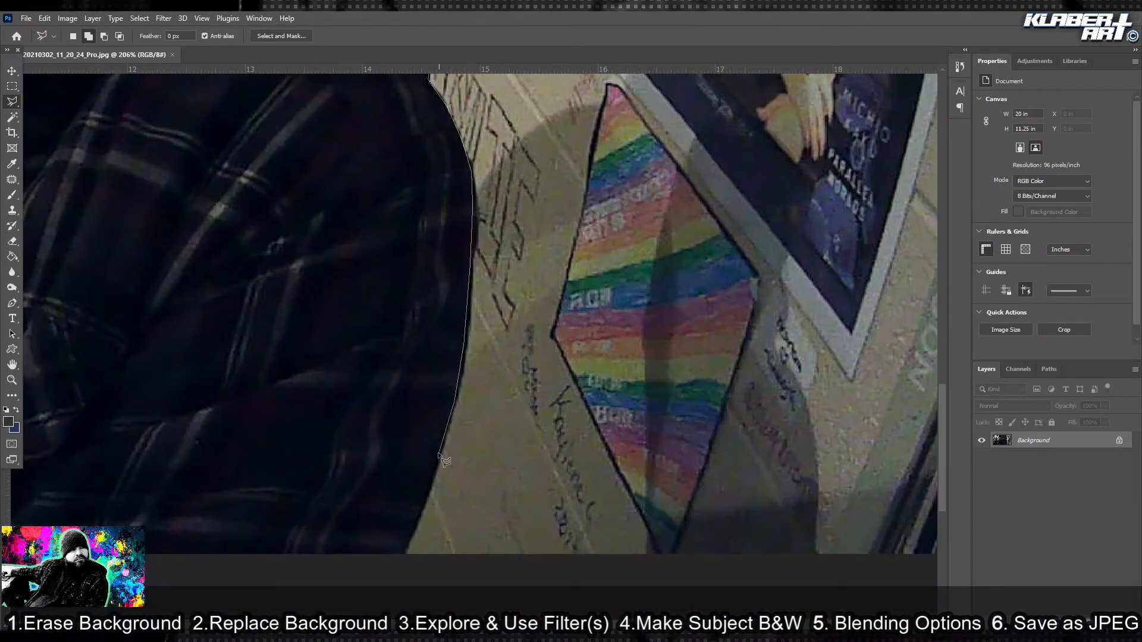
click(400, 561)
Route the lasso around the photo's bottom-right, top-right and top-left corners outside the canvas and close the background selection at the desk edge.
drag(907, 570, 512, 569)
click(690, 565)
drag(689, 252, 666, 581)
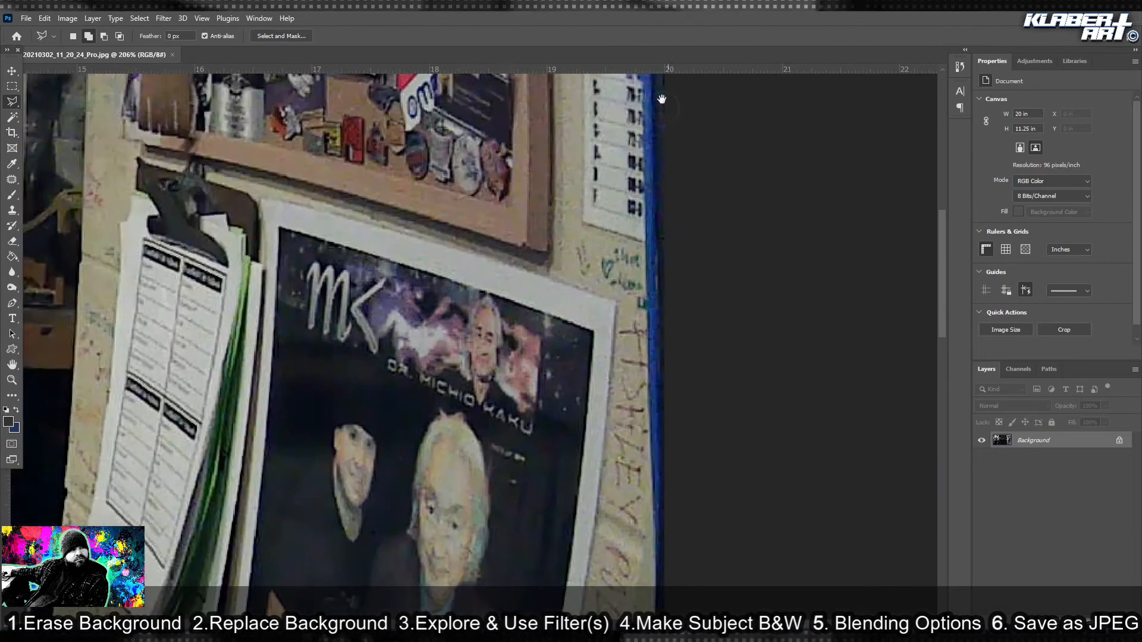
drag(661, 97, 701, 472)
click(706, 255)
mouse_move(130, 253)
mouse_down()
mouse_move(938, 276)
mouse_move(913, 288)
mouse_up()
drag(118, 291, 600, 261)
click(420, 270)
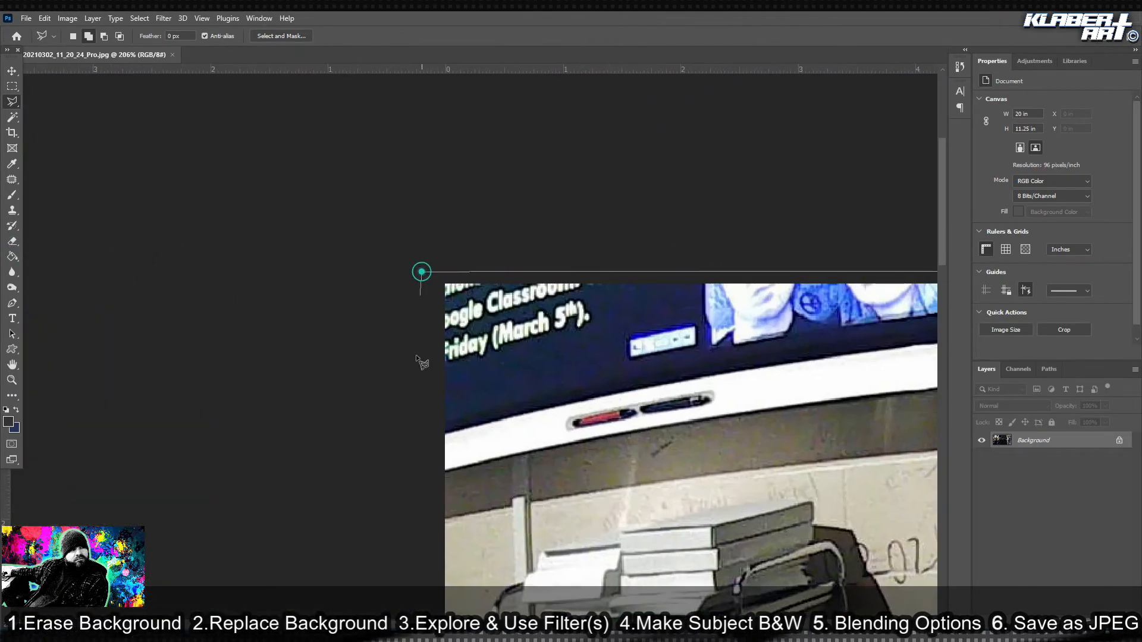
drag(421, 433, 430, 218)
drag(426, 484, 398, 220)
drag(390, 429, 382, 247)
click(405, 236)
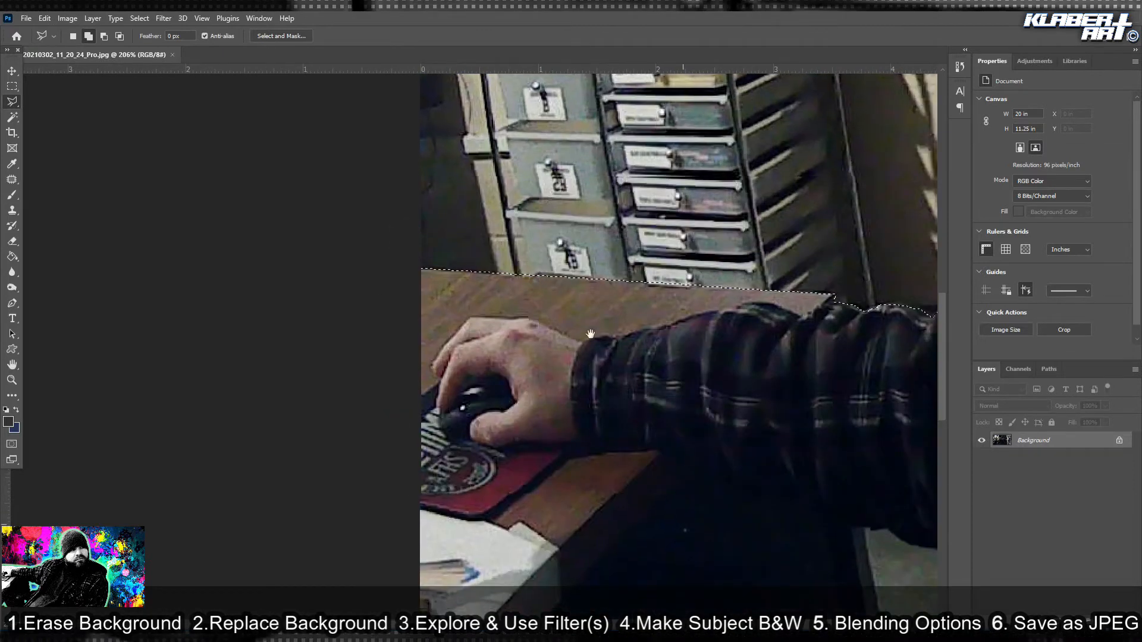
Add the triangular patch of floor in the photo's bottom-left corner to the selection.
drag(684, 532, 528, 207)
drag(358, 473, 395, 365)
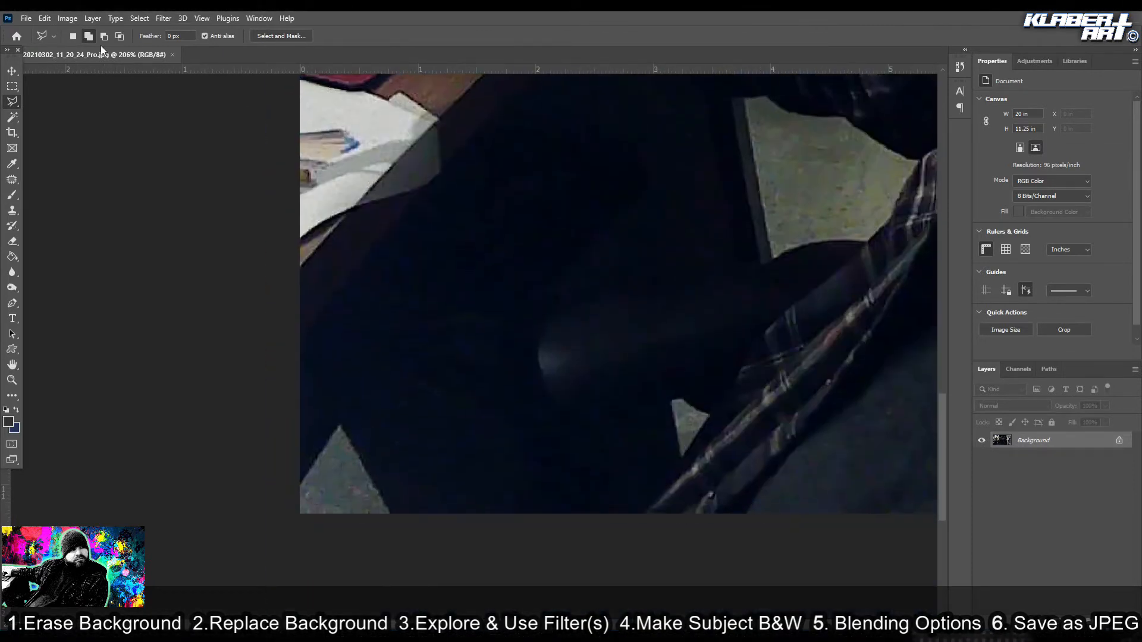
click(339, 425)
click(290, 498)
click(294, 535)
click(401, 537)
click(341, 426)
Add the small floor gap beside the lower edge of the plaid shirt to the selection.
drag(686, 423, 555, 443)
click(542, 437)
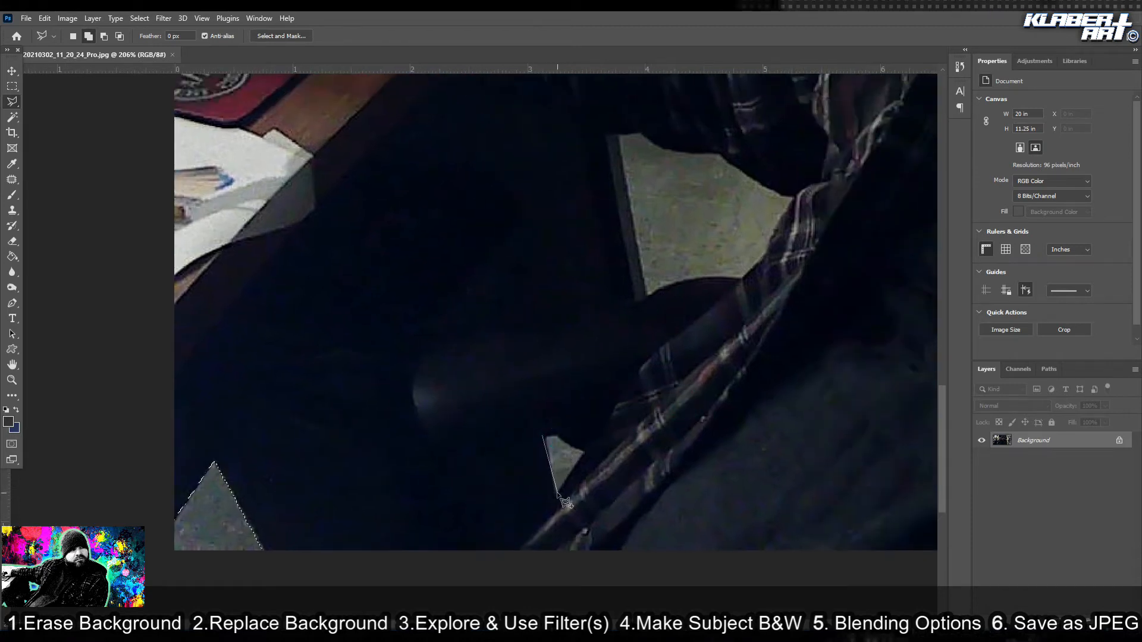
click(555, 495)
click(584, 453)
click(552, 434)
Outline the larger floor gap beneath the forearm to add it to the selection.
click(620, 135)
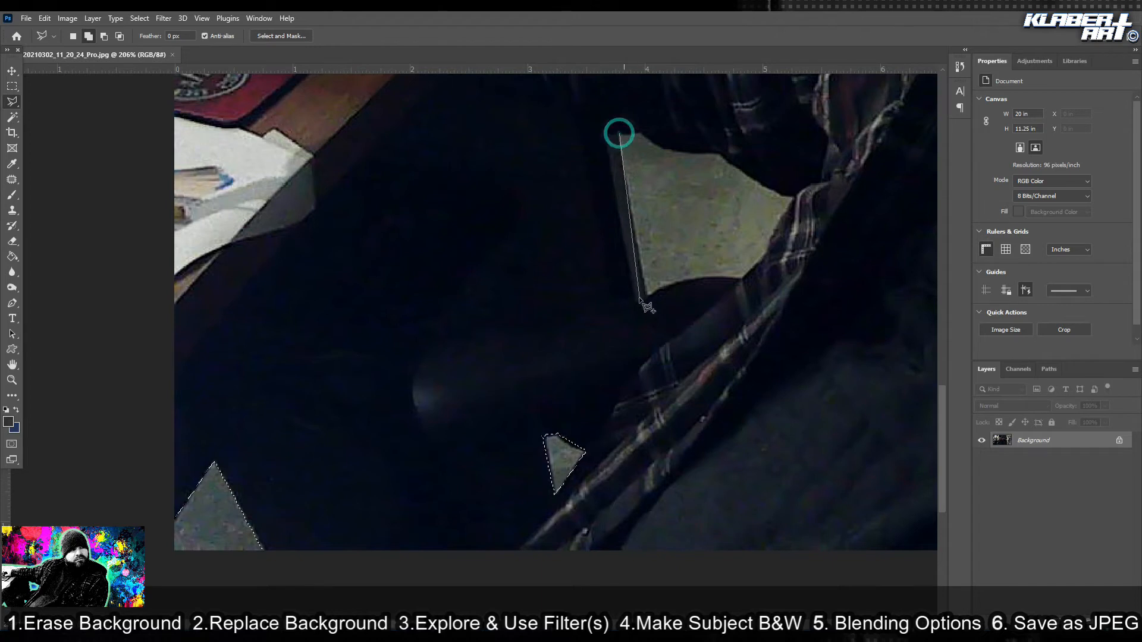
Trace the larger wall gap between the arm and torso with the Polygonal Lasso, adding it to the selection.
click(648, 296)
click(668, 283)
click(702, 278)
click(742, 277)
click(768, 254)
click(776, 235)
click(722, 154)
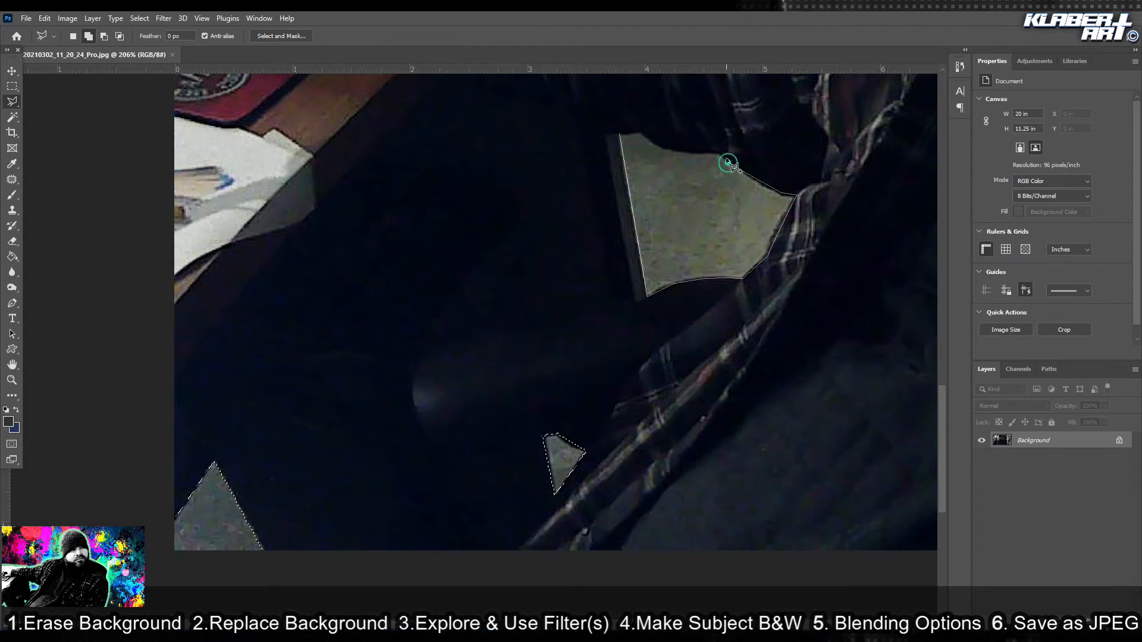
click(652, 141)
click(636, 136)
Unlock the Background layer, delete the selected area around the subject and clear the selection.
click(198, 19)
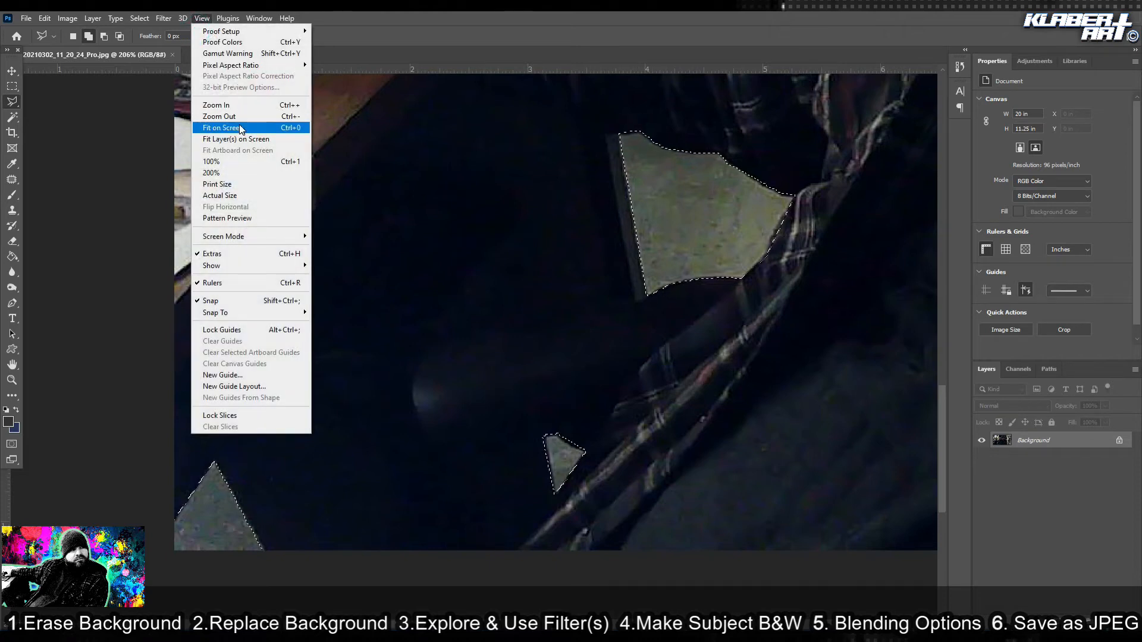
click(237, 127)
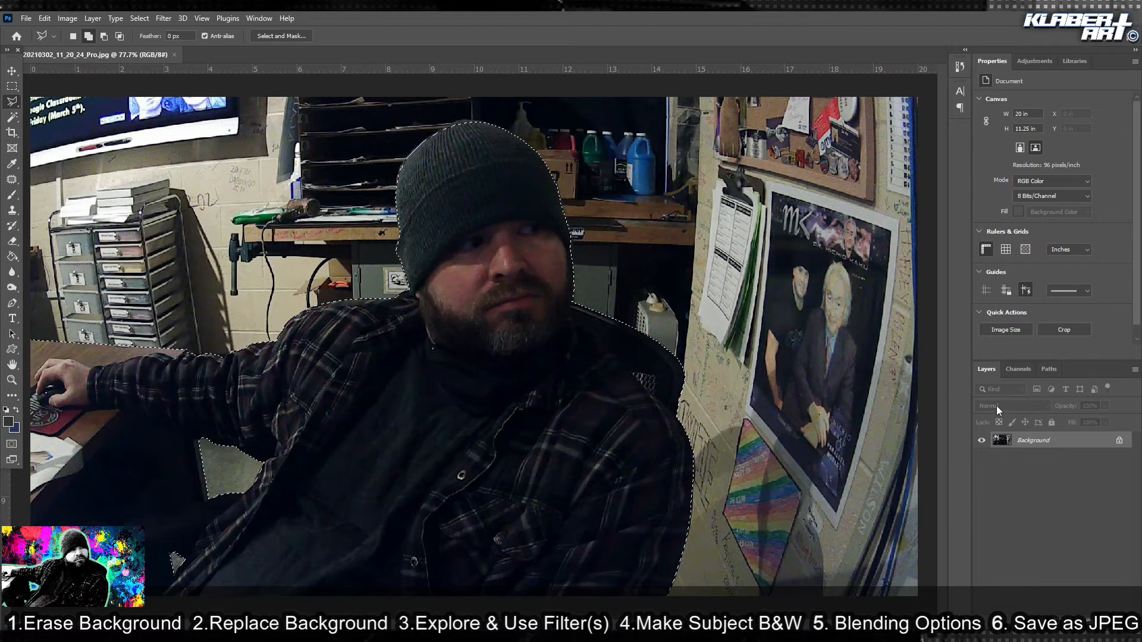
click(1119, 441)
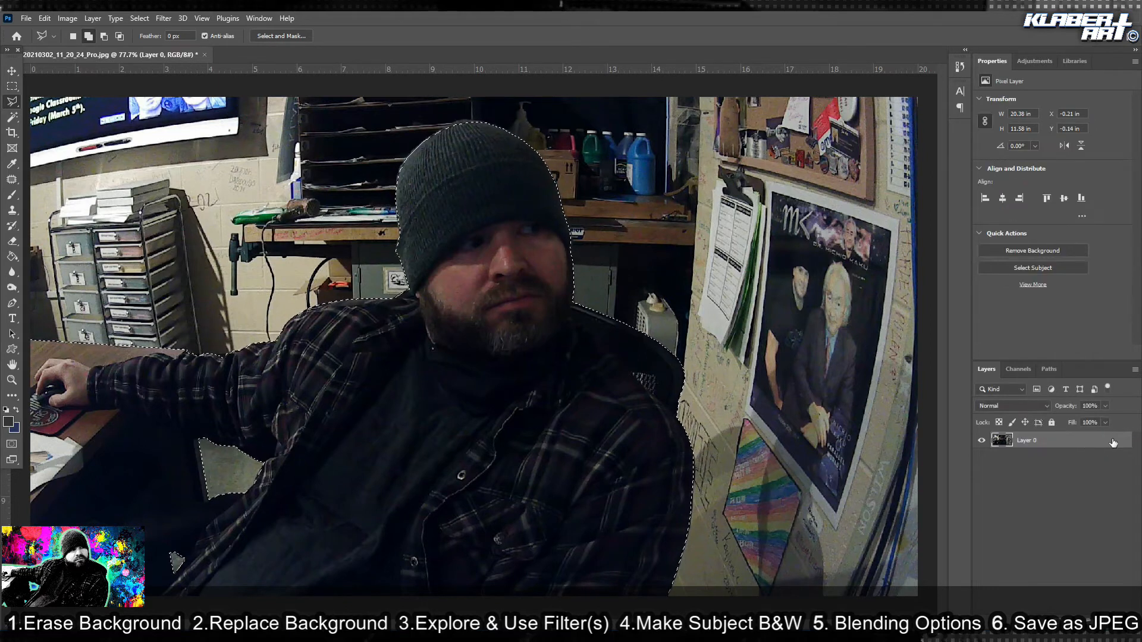
key(Delete)
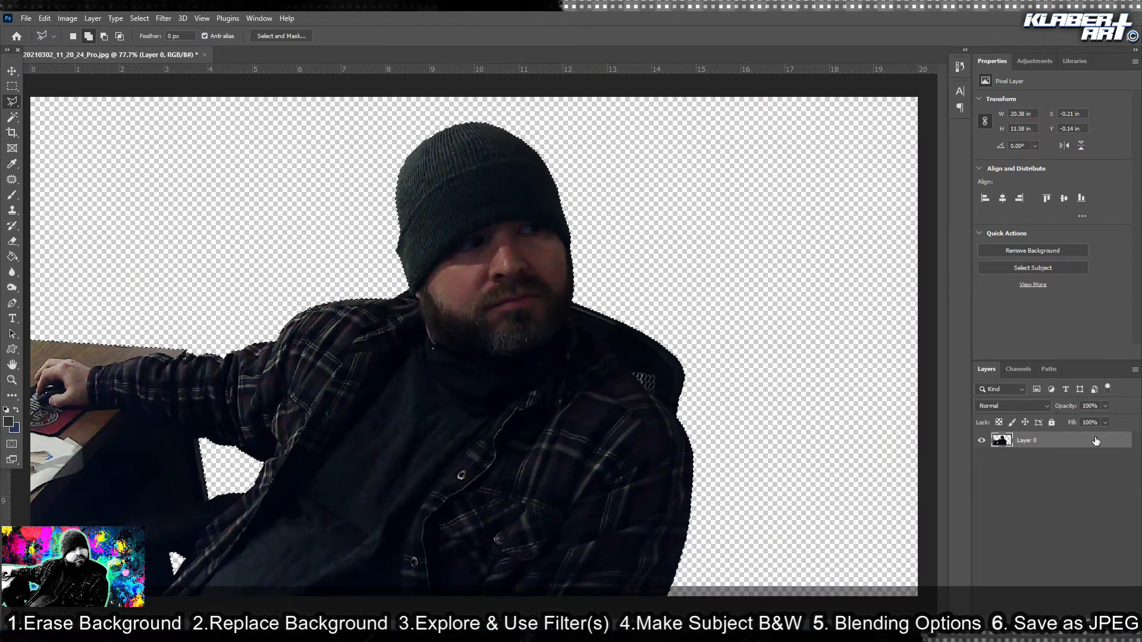
click(141, 19)
click(153, 43)
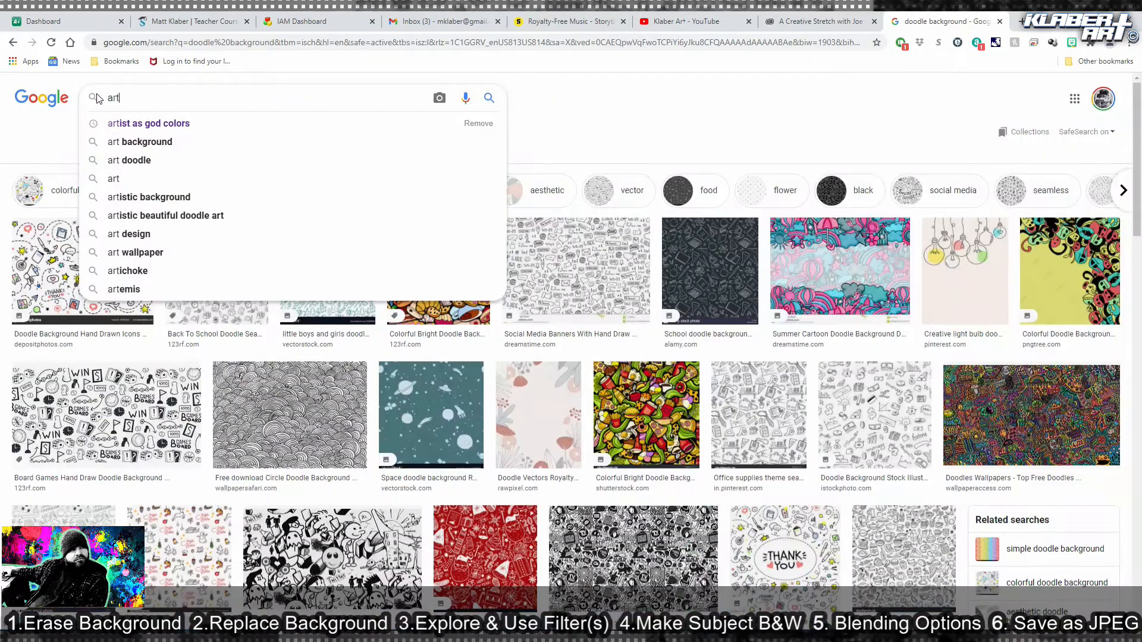
Switch to the Google Images page in the browser and search for "art background".
text(bak)
key(BackSpace)
text(ckground)
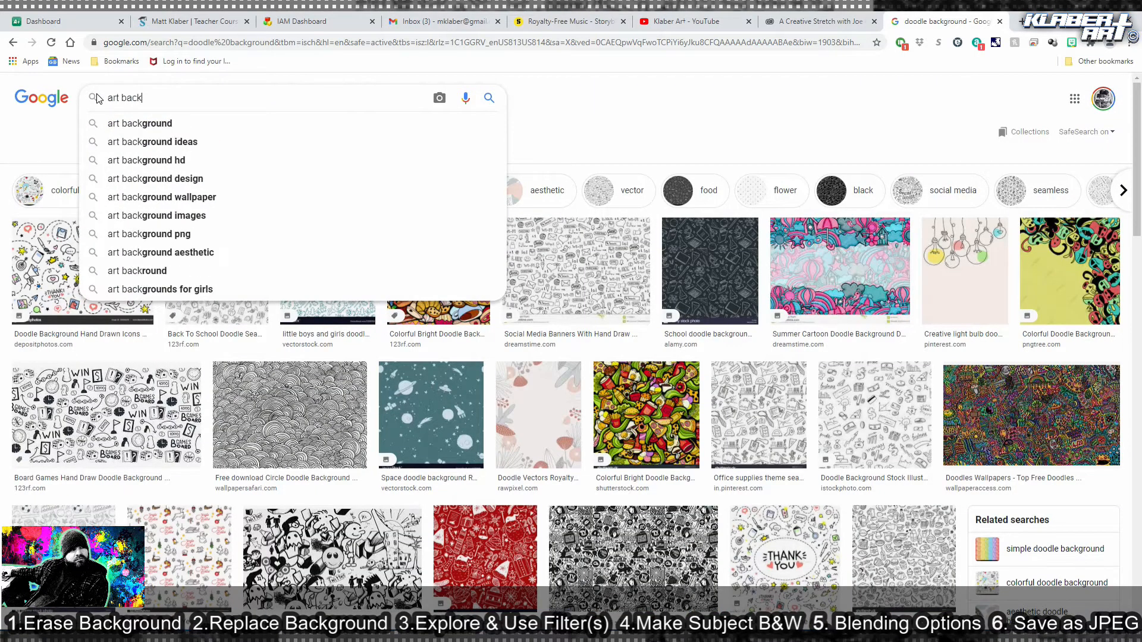
key(Return)
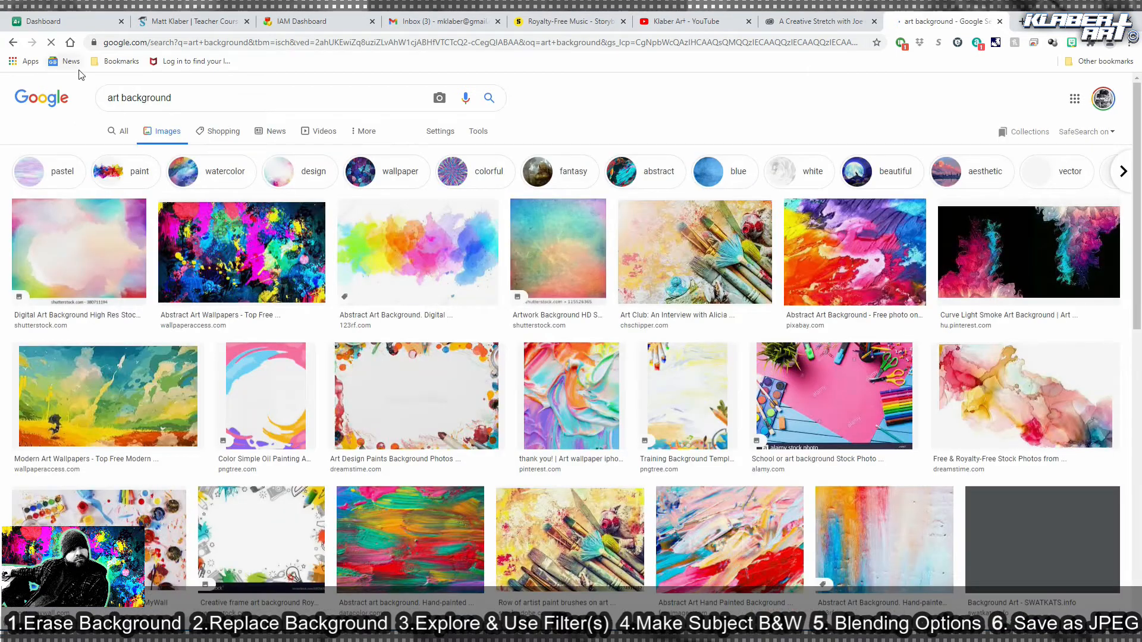
Copy the WallpaperAccess abstract paint-splatter image and paste it into the Photoshop portrait document.
click(251, 244)
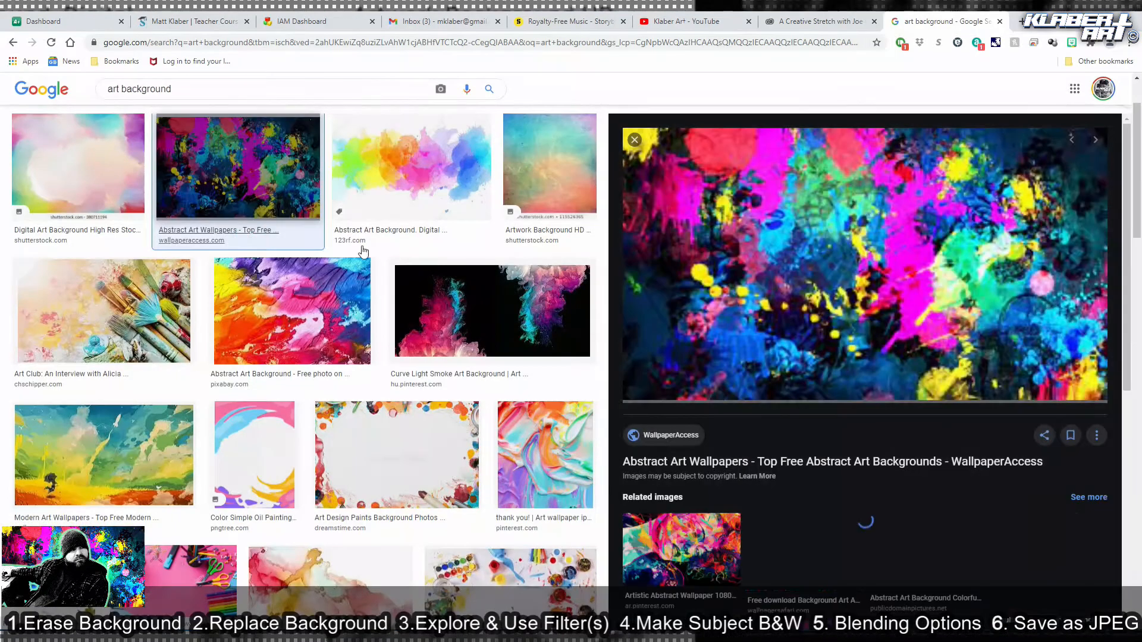
right_click(873, 225)
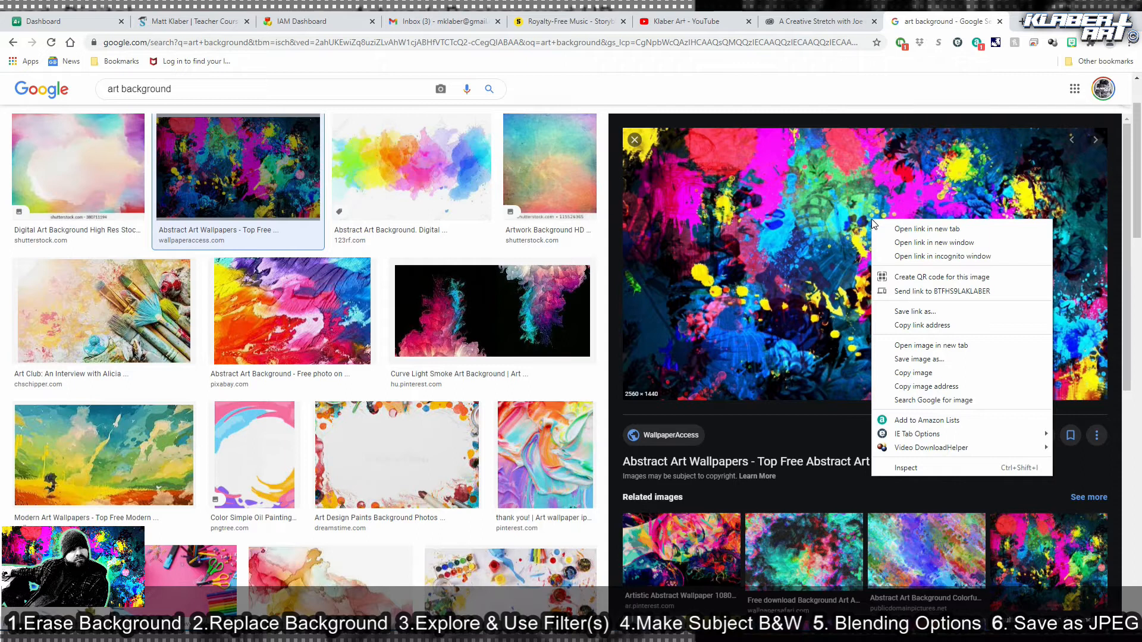
click(914, 373)
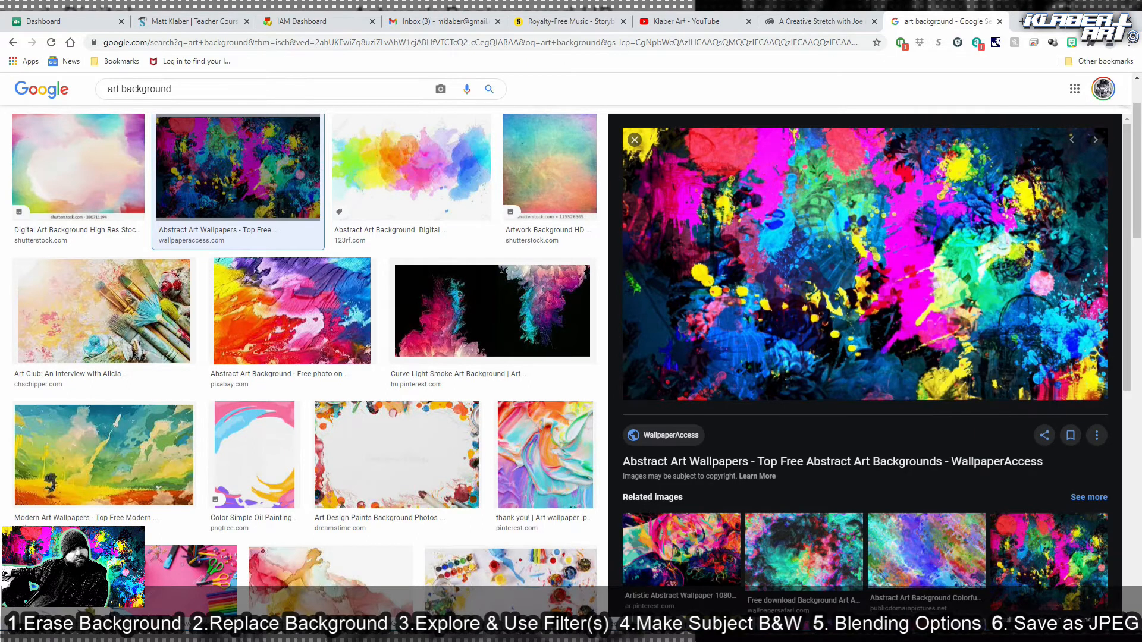
key(alt+Tab)
click(46, 19)
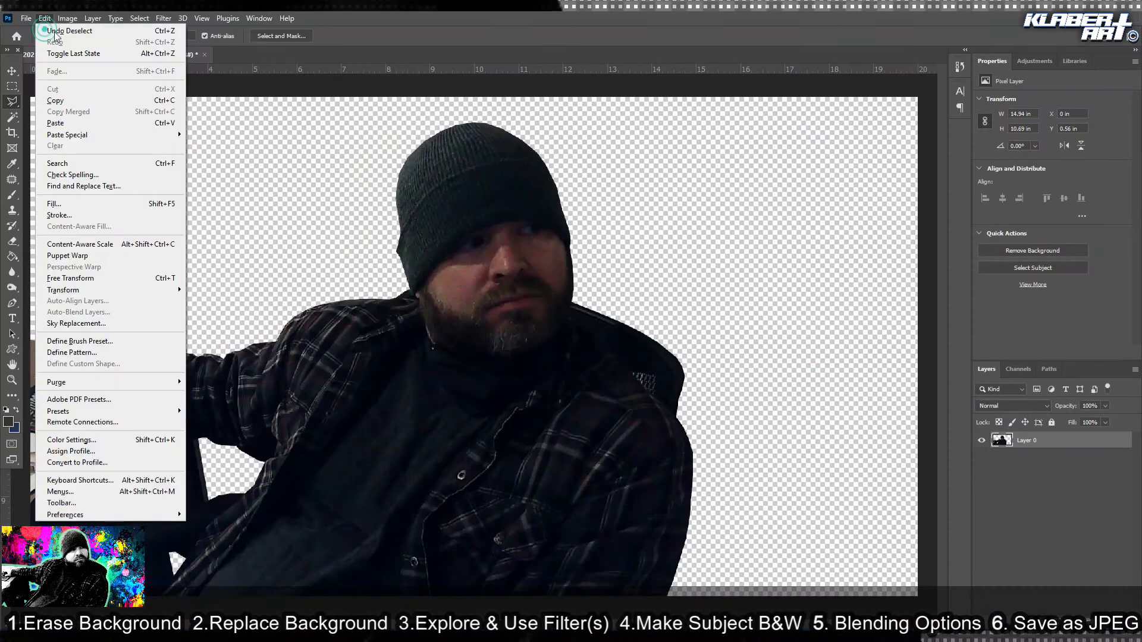
click(80, 136)
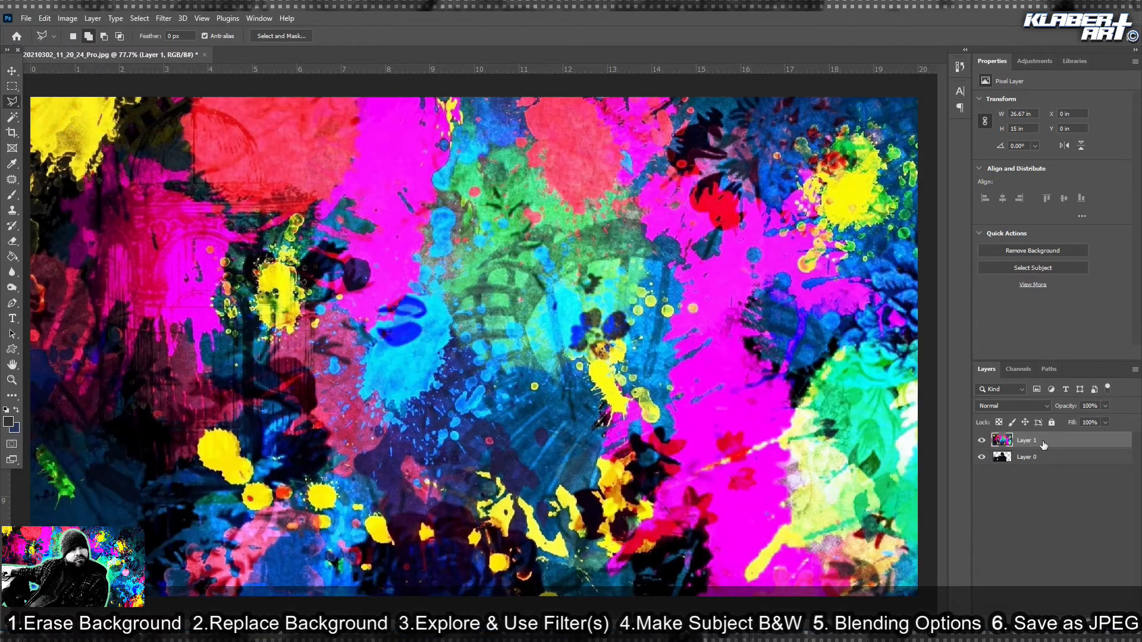
Scale the pasted artwork proportionally to about 75% with Free Transform so it fills the whole canvas.
click(44, 19)
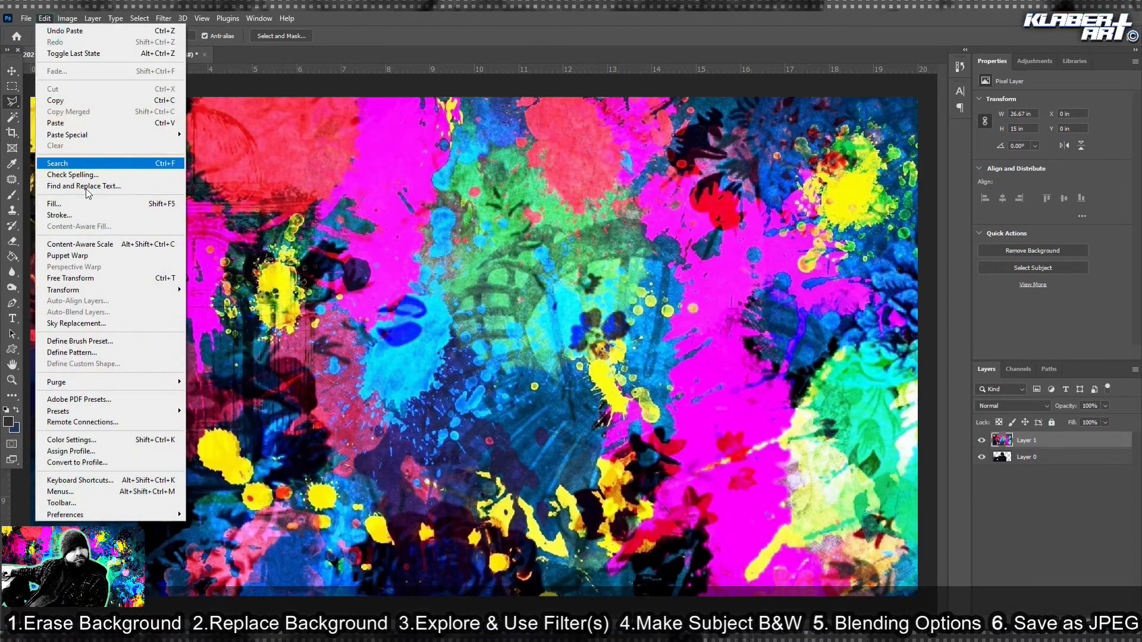
click(119, 279)
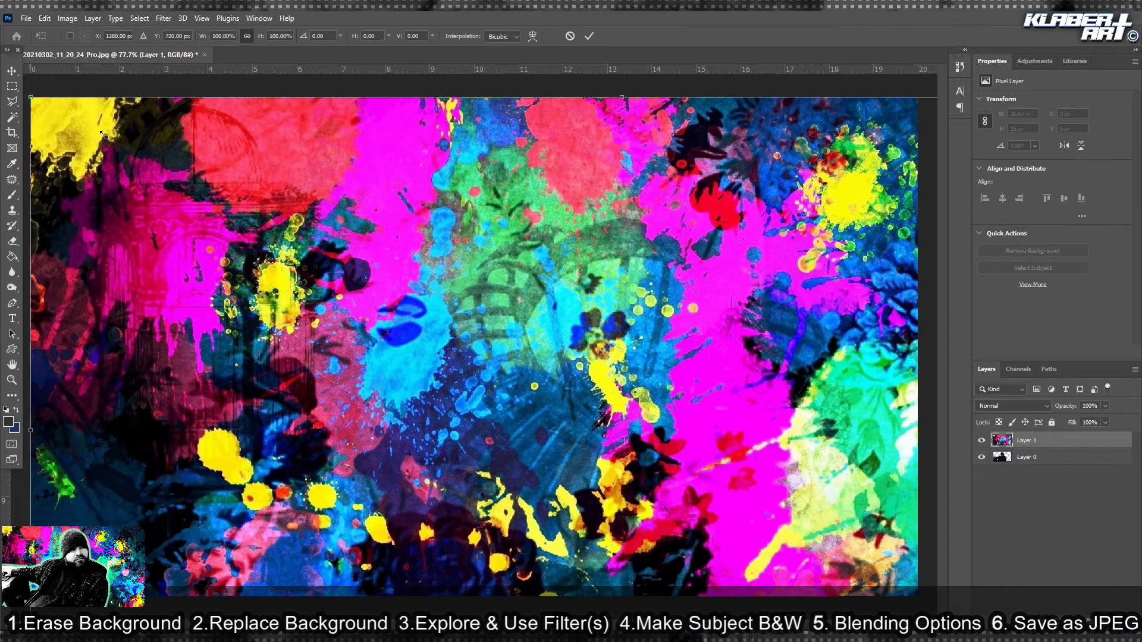
drag(103, 134, 397, 266)
drag(594, 382, 248, 179)
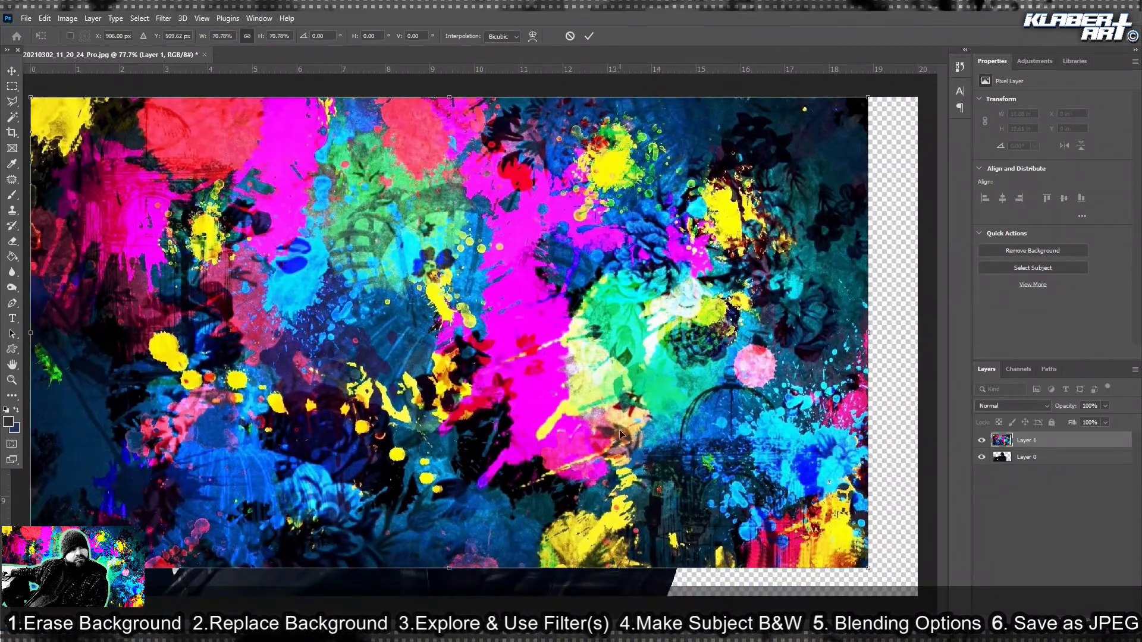
drag(869, 567, 921, 597)
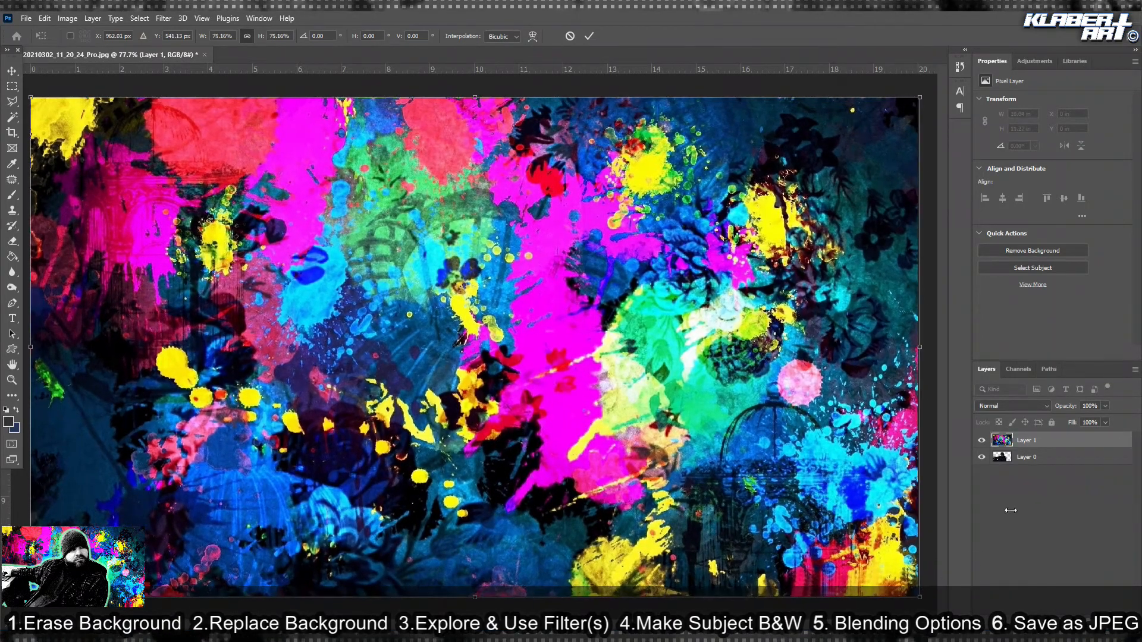
key(Return)
Move the artwork layer beneath the subject's layer and make the subject's layer active.
drag(1042, 440, 1052, 463)
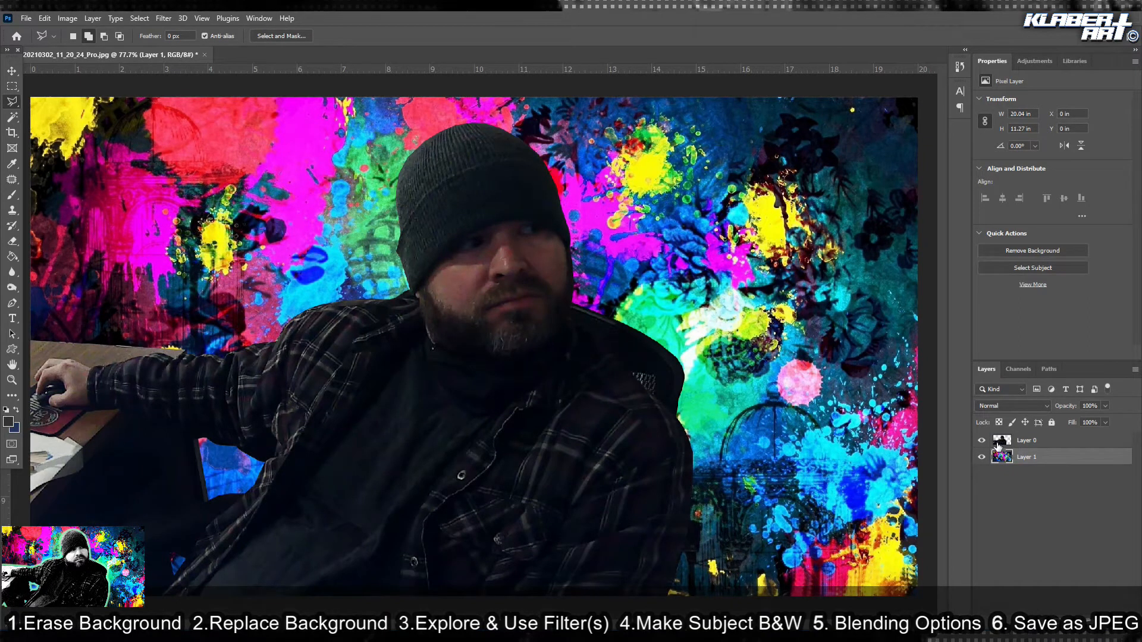
click(1074, 441)
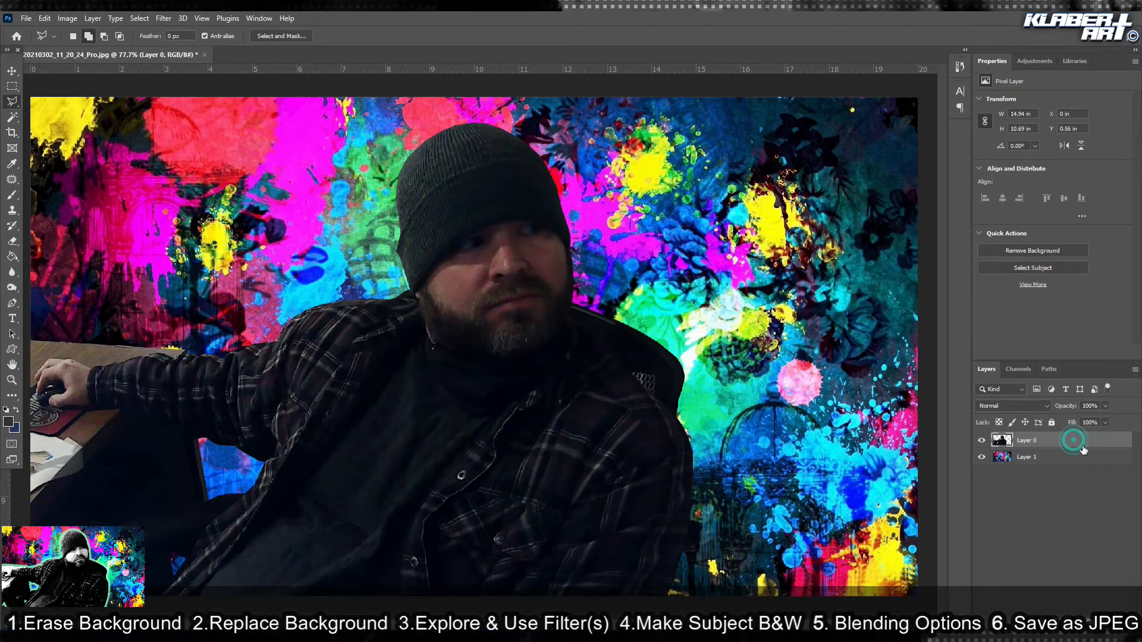
click(164, 18)
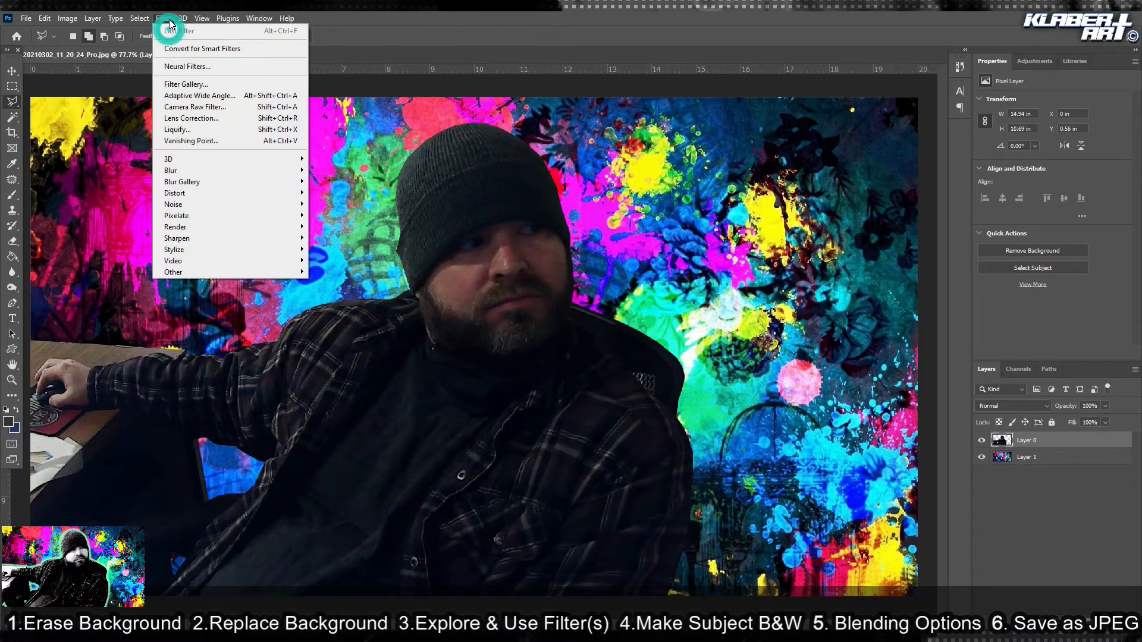
click(186, 84)
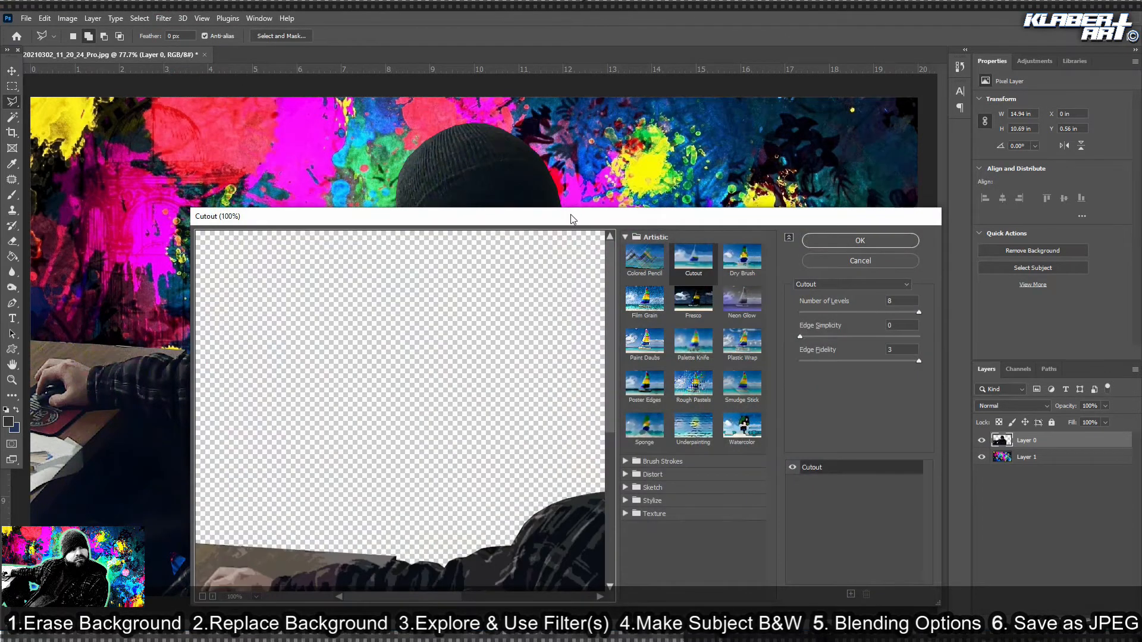
drag(571, 220, 477, 105)
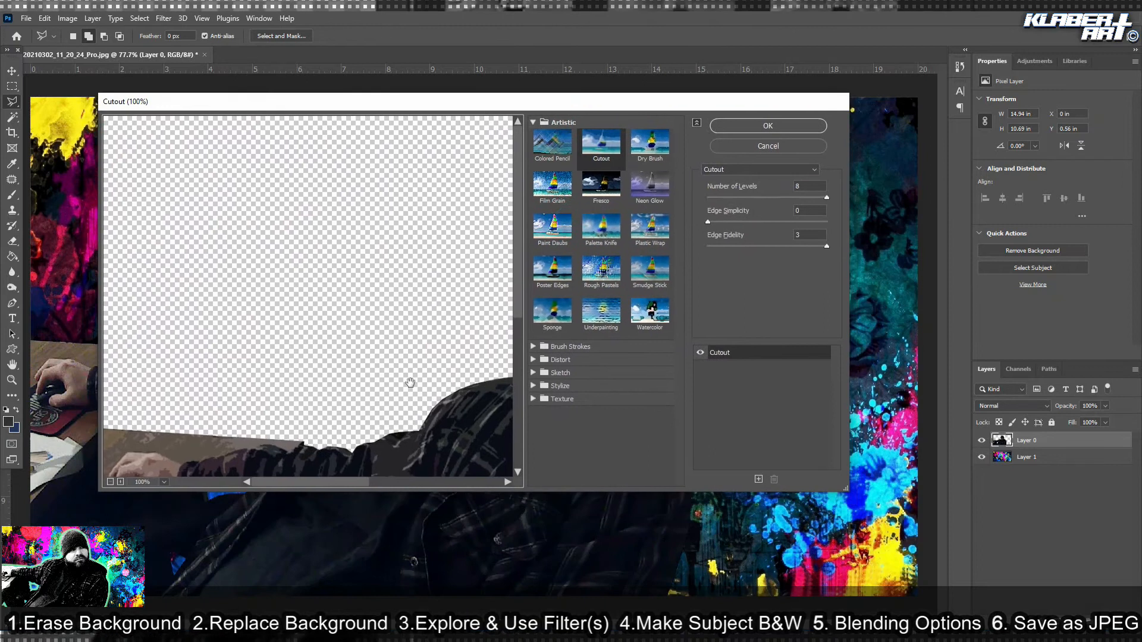
click(110, 482)
click(111, 483)
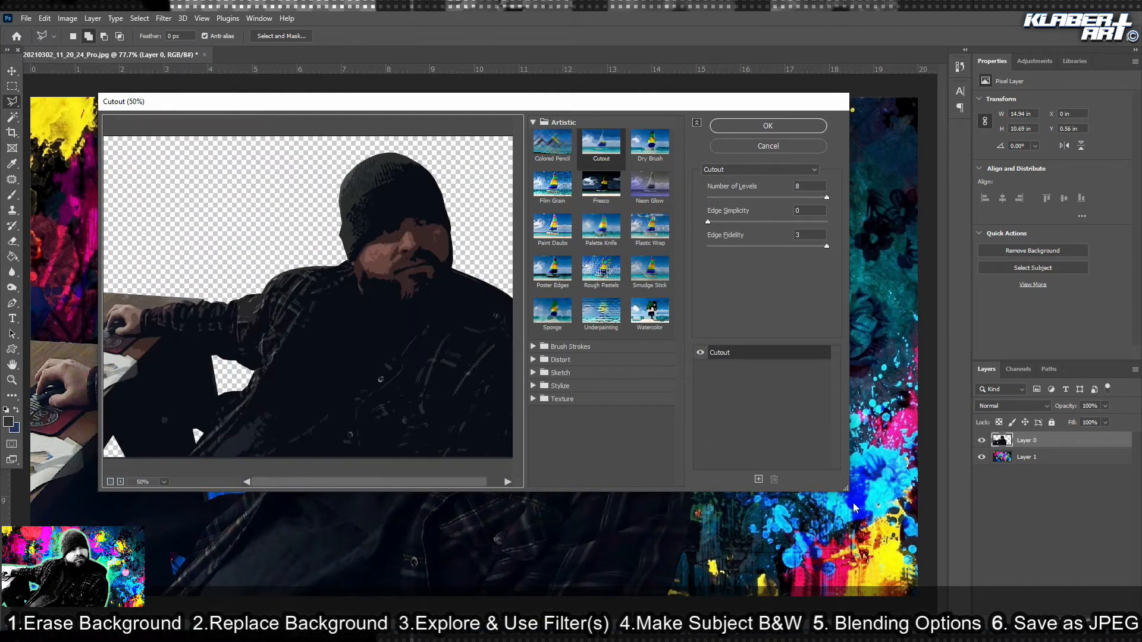
drag(845, 490, 979, 574)
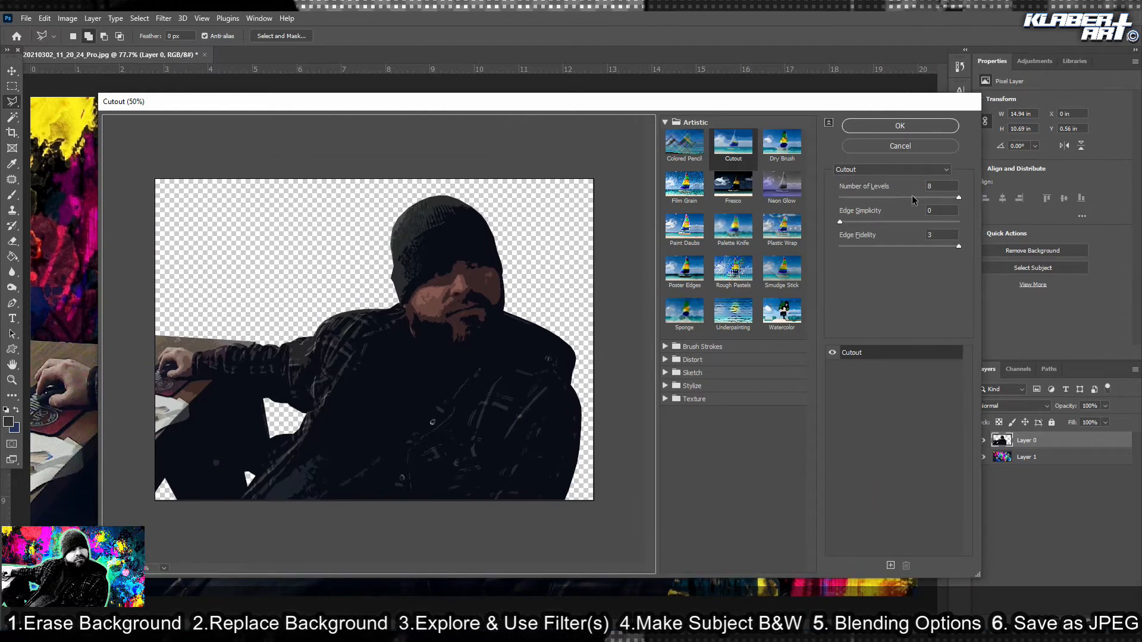
drag(962, 197, 943, 199)
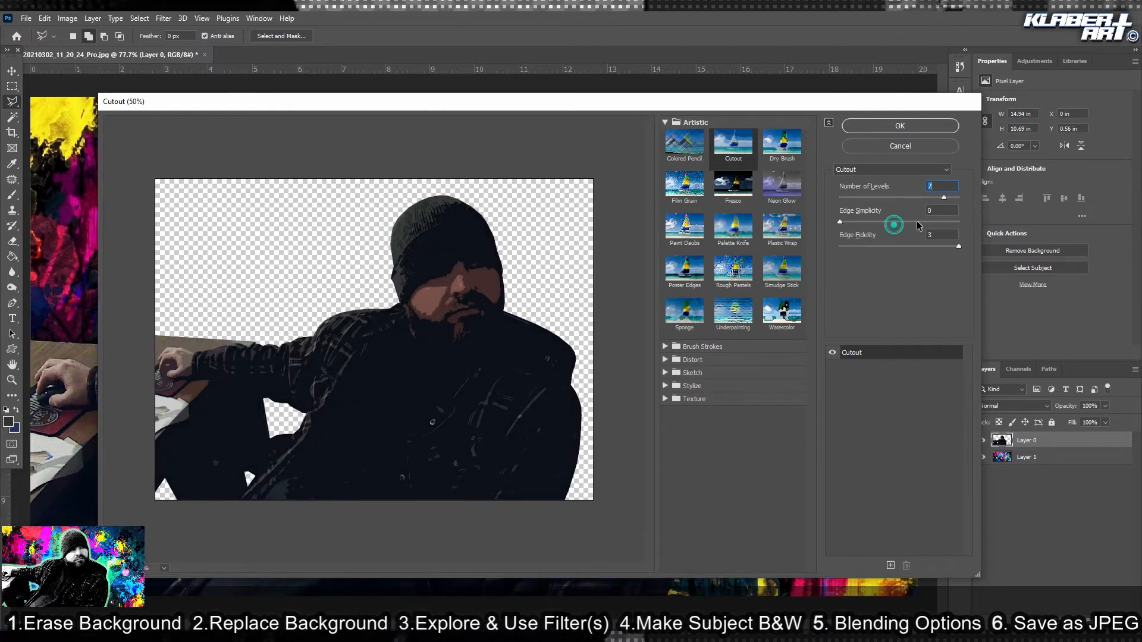
click(842, 222)
click(700, 153)
click(793, 156)
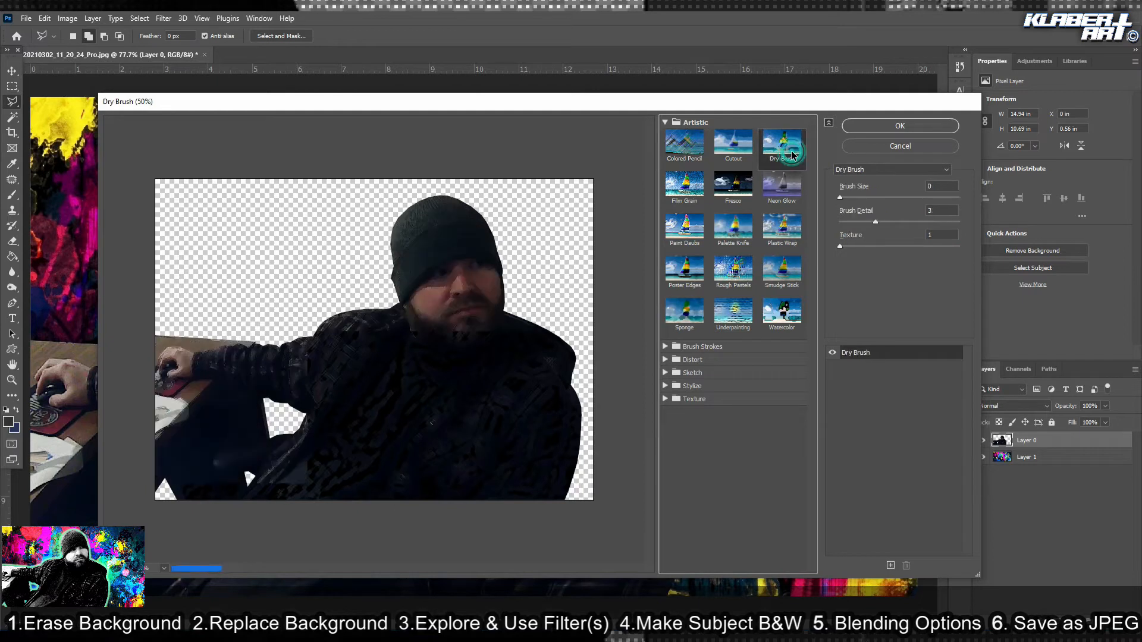
click(881, 147)
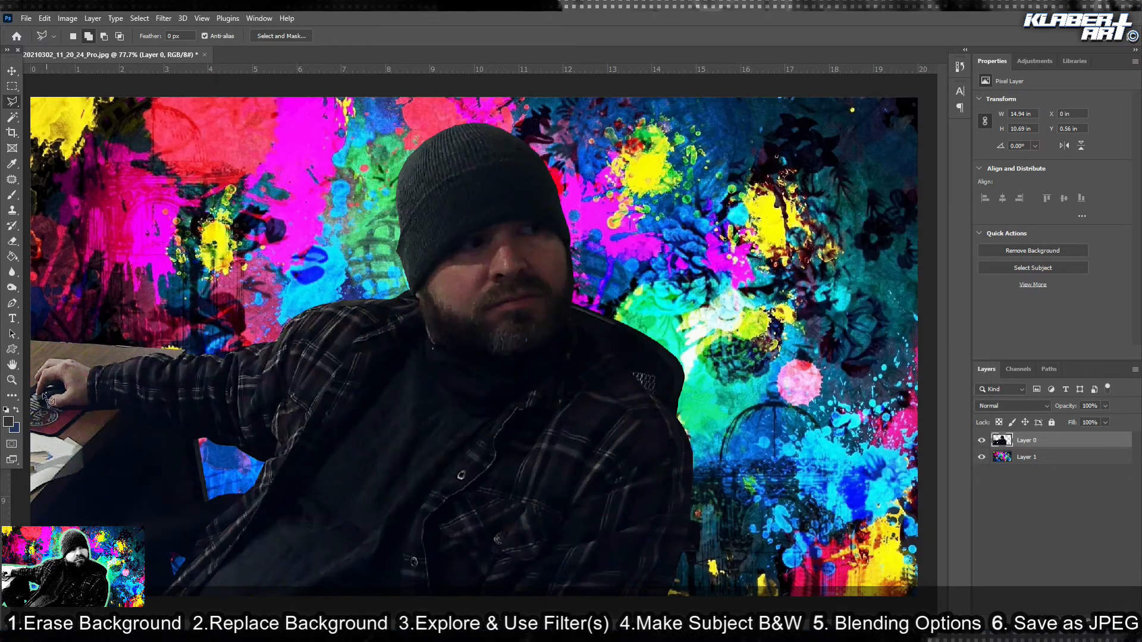
Reset the foreground and background colors to default black and white, and open the Filter Gallery for the subject's layer.
click(7, 410)
click(164, 19)
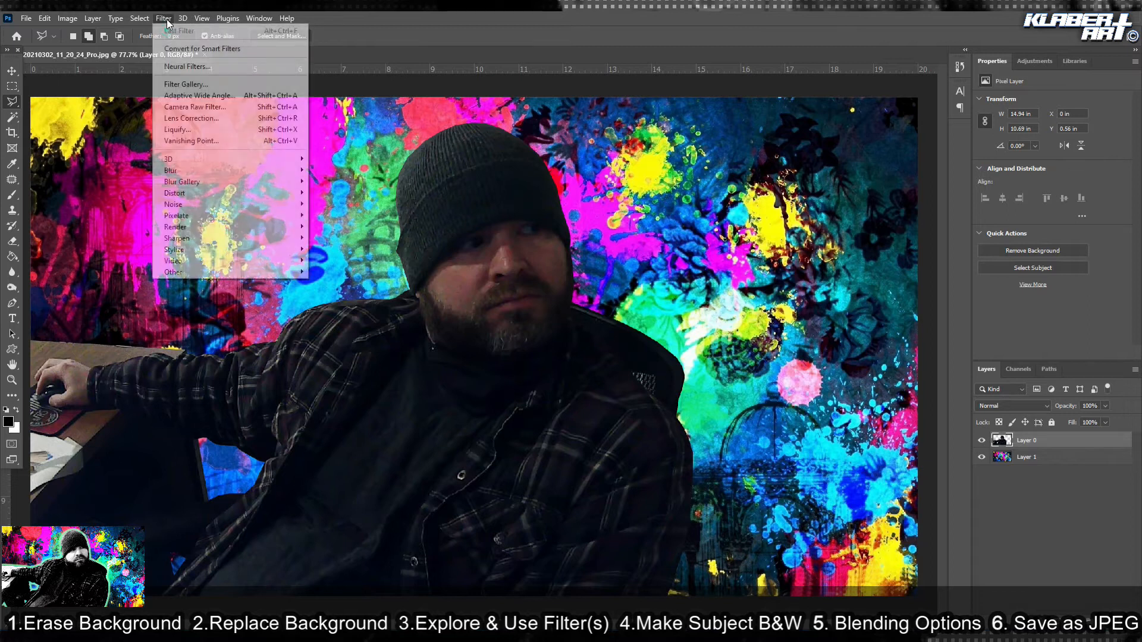
click(192, 84)
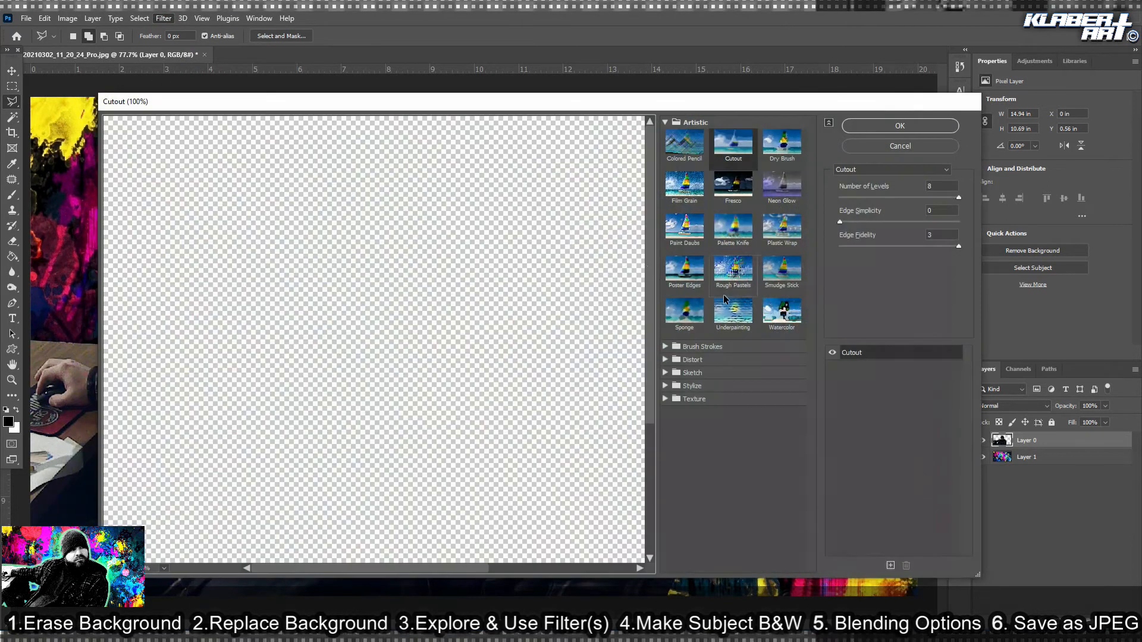
Bring the subject's face into the Filter Gallery preview and try the Sponge, Underpainting and Angled Strokes filters.
drag(512, 315, 304, 279)
click(687, 320)
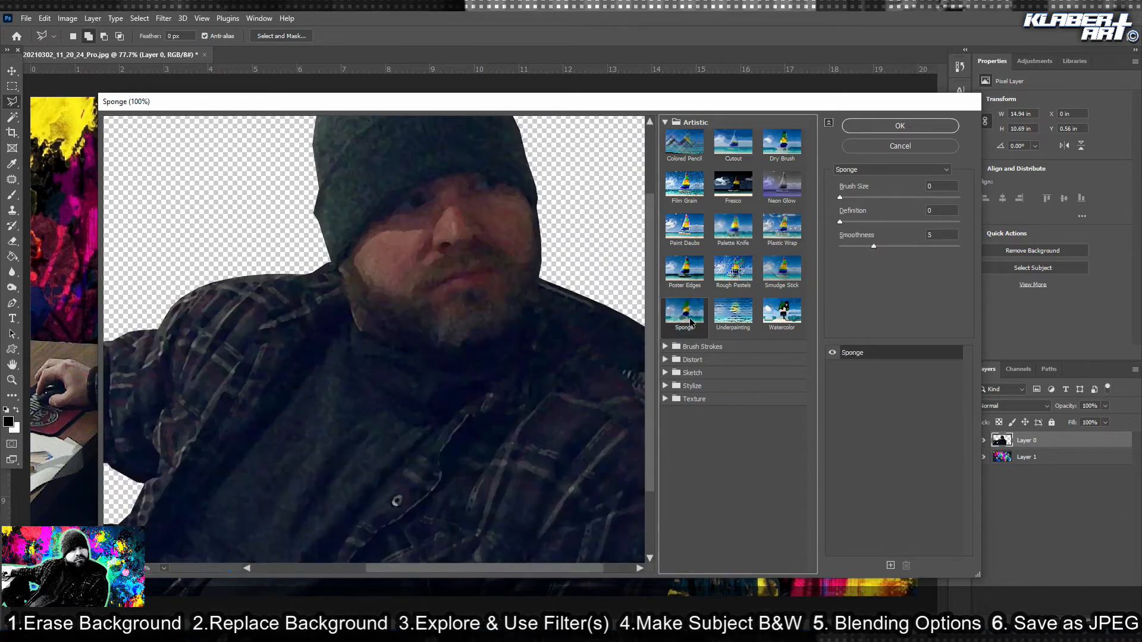
click(734, 323)
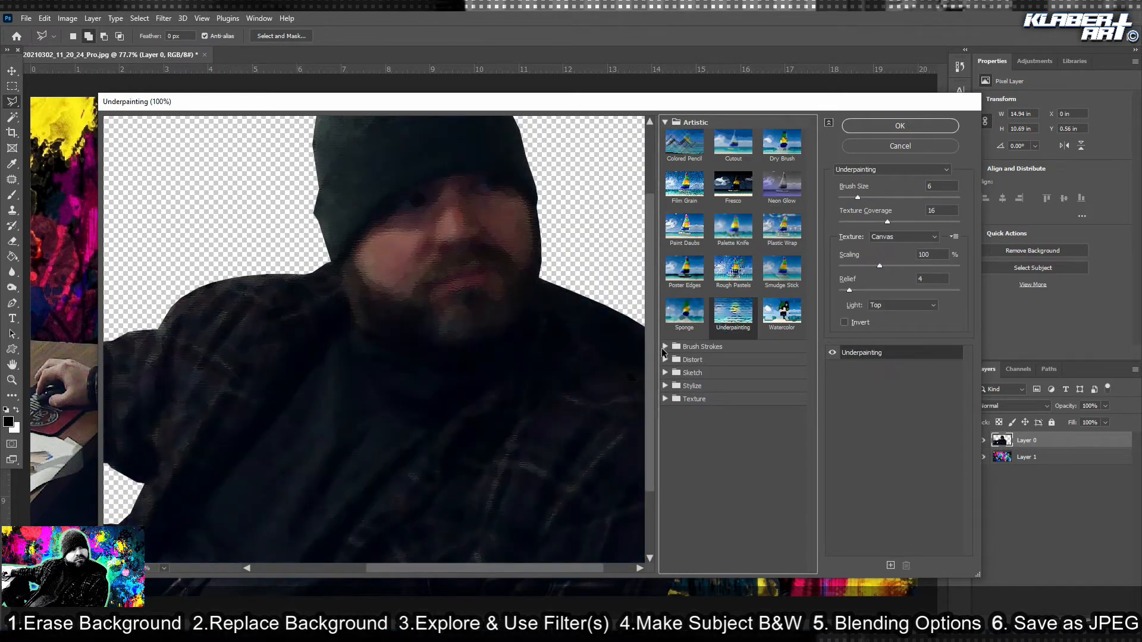
click(667, 348)
click(733, 368)
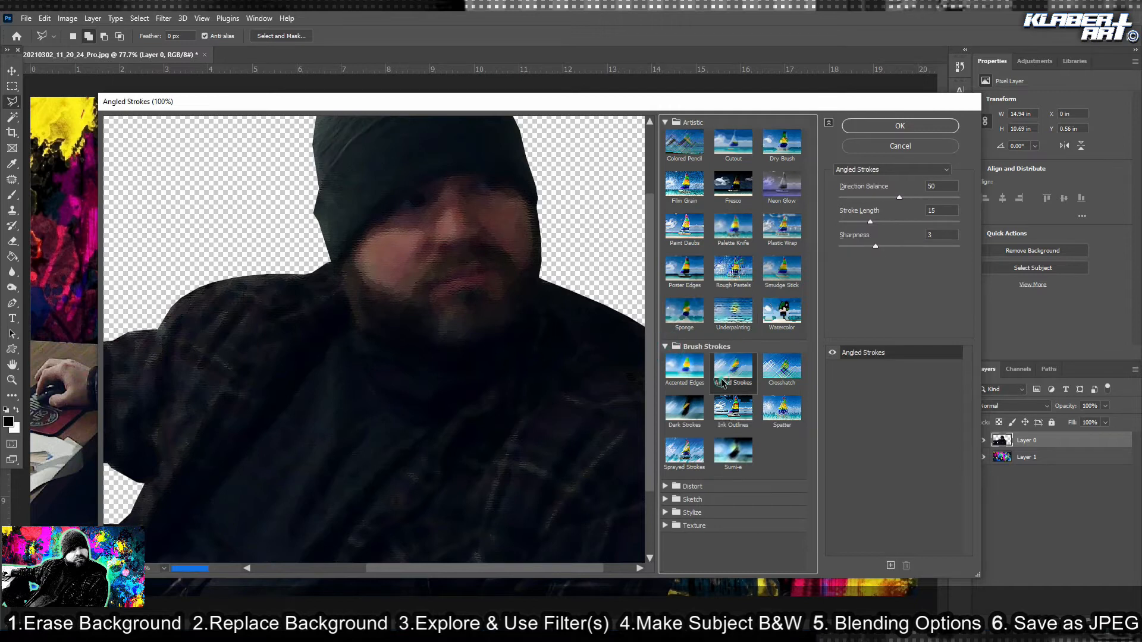
Try the Diffuse Glow, Glass and Ocean Ripple filters from the Distort category on the subject.
click(666, 487)
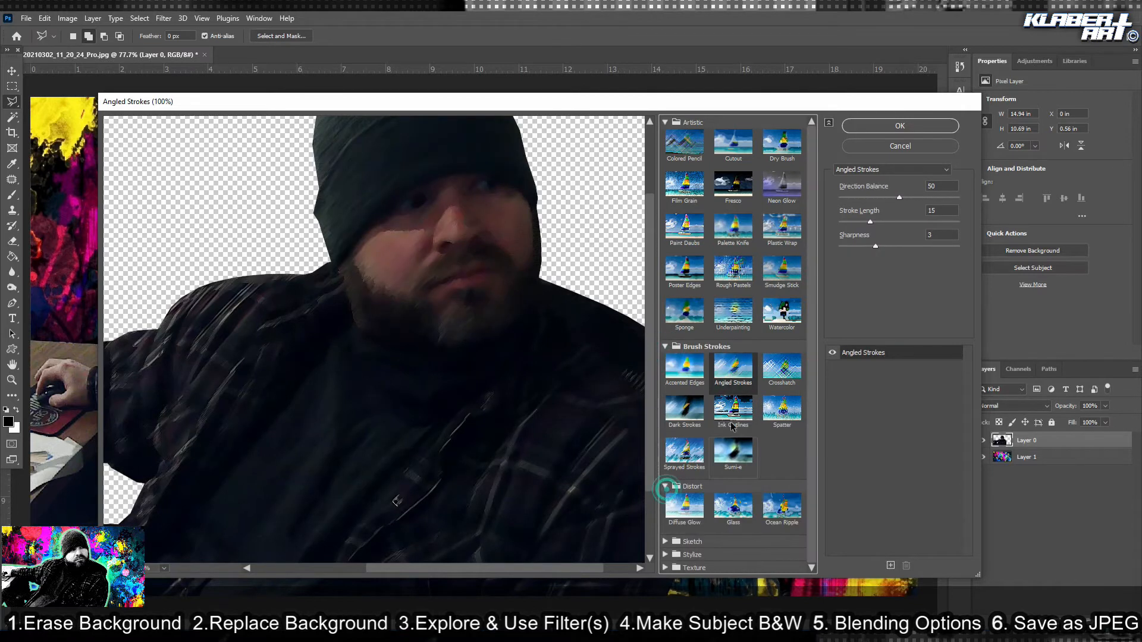
click(687, 516)
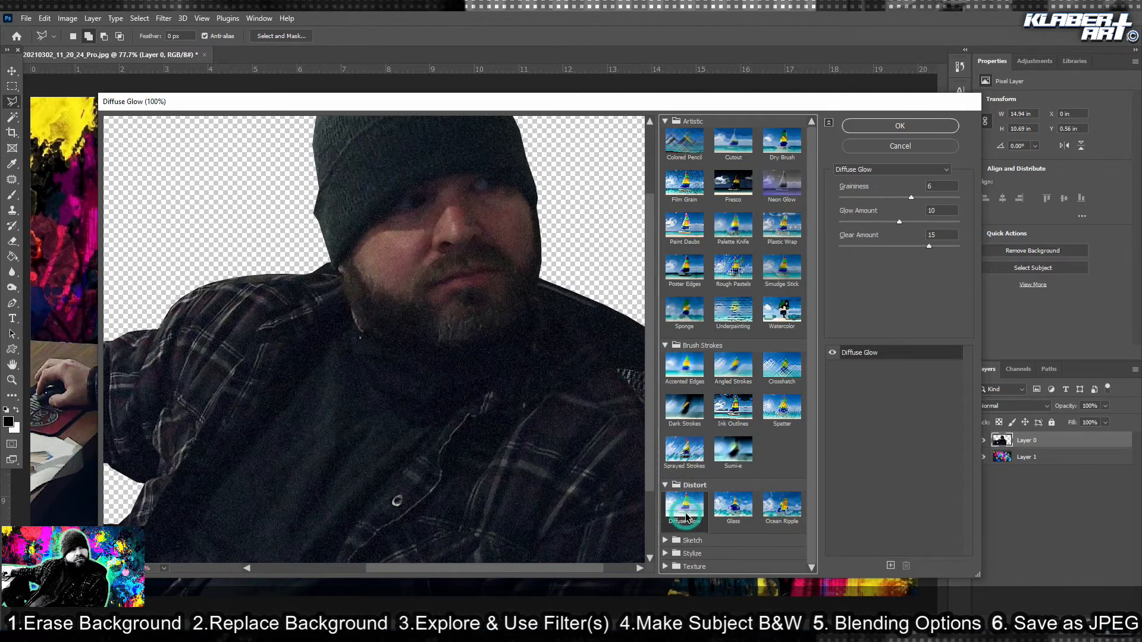
click(733, 510)
click(780, 511)
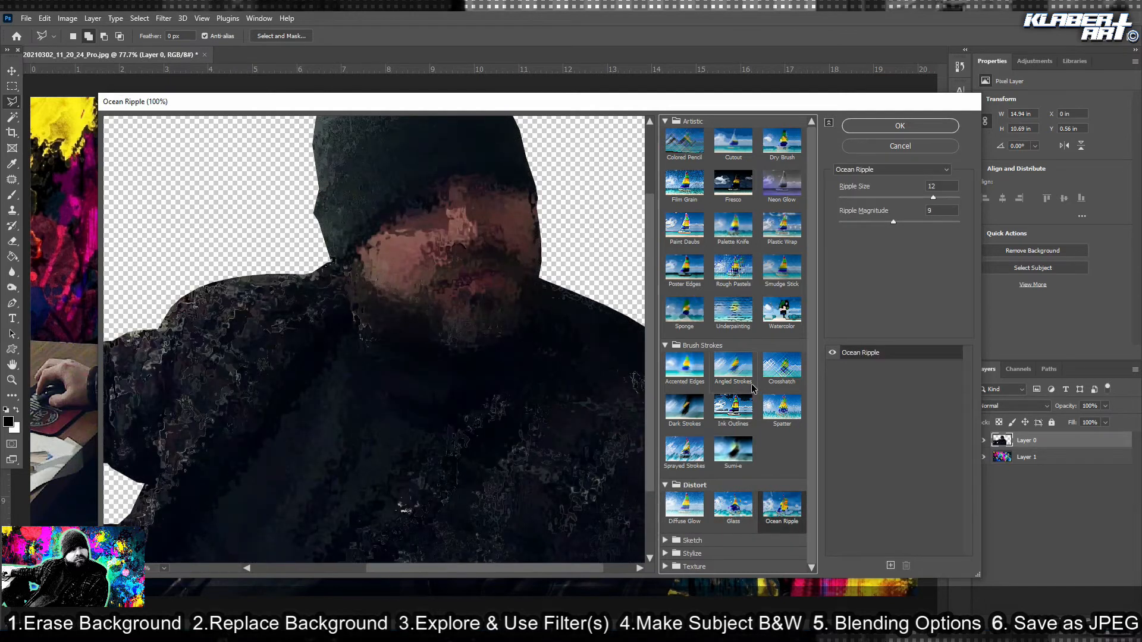
Try the Glowing Edges filter with Edge Width 9, Edge Brightness 8 and Smoothness 9.
click(684, 540)
scroll(765, 470, down, 5)
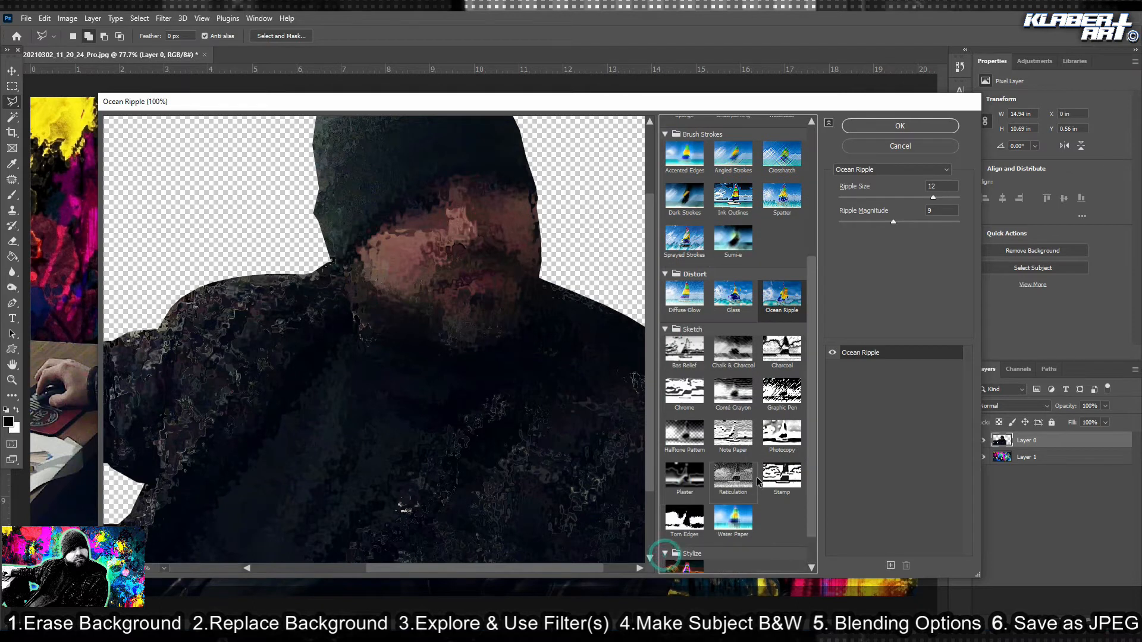
click(667, 555)
click(686, 533)
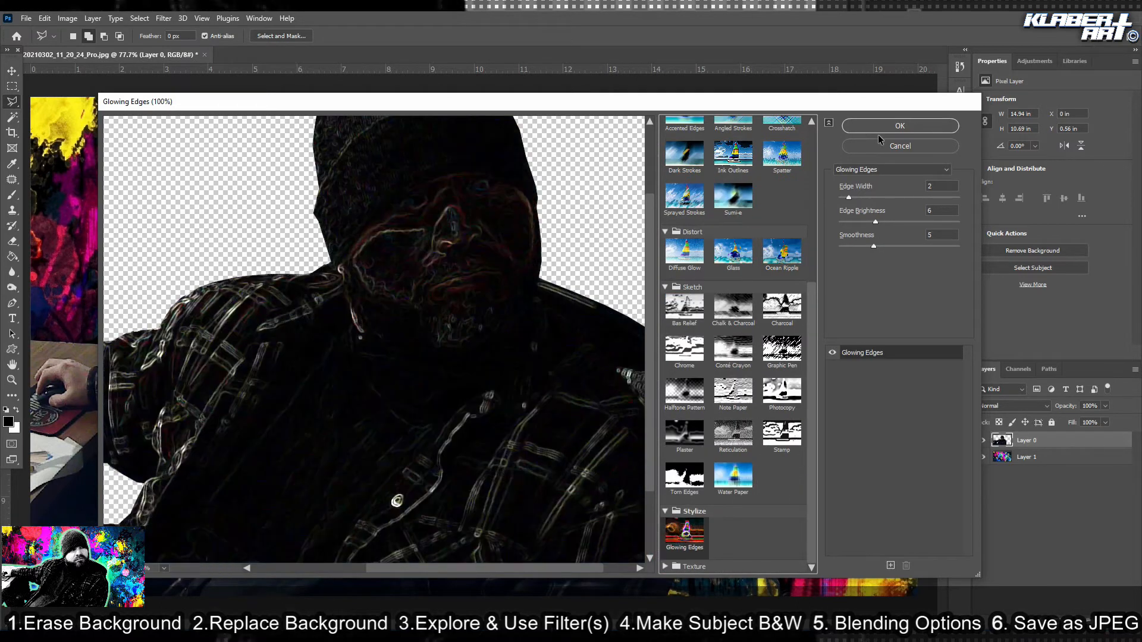
drag(851, 198, 910, 249)
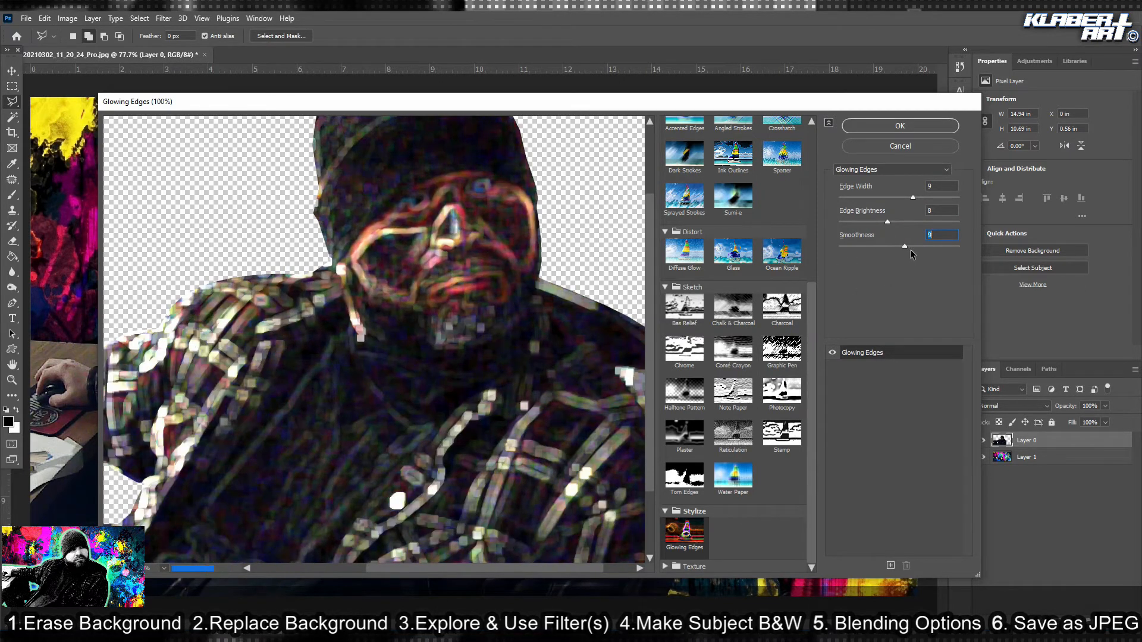
Compare the subject with and without the filter effect, and try the Water Paper, Reticulation, Stamp and Photocopy filters.
click(833, 354)
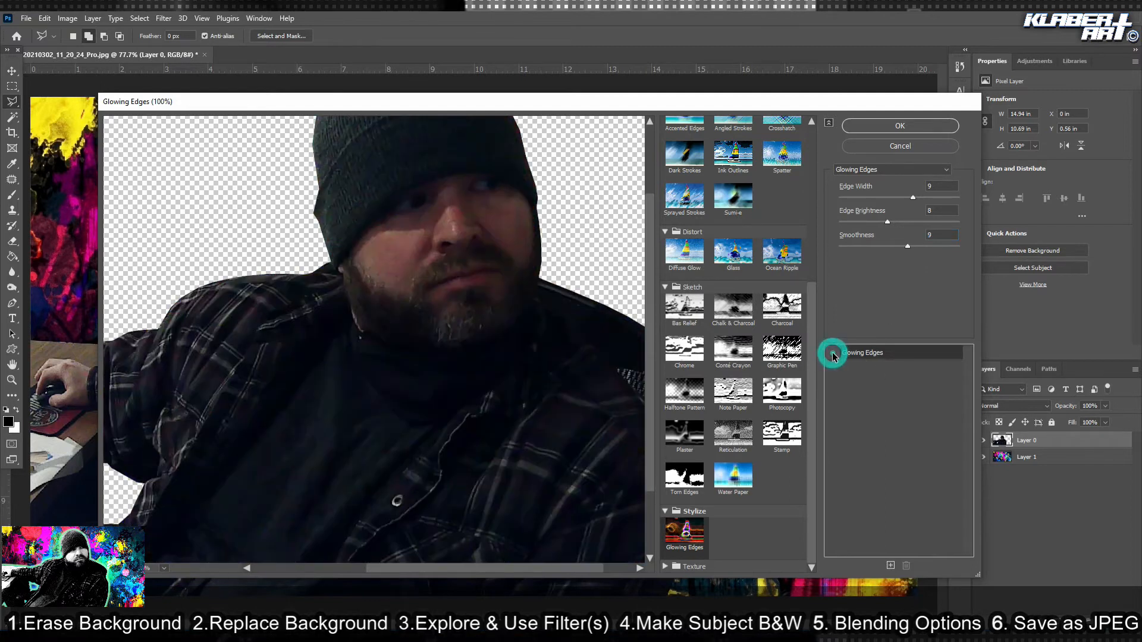
click(833, 354)
click(833, 354)
click(736, 480)
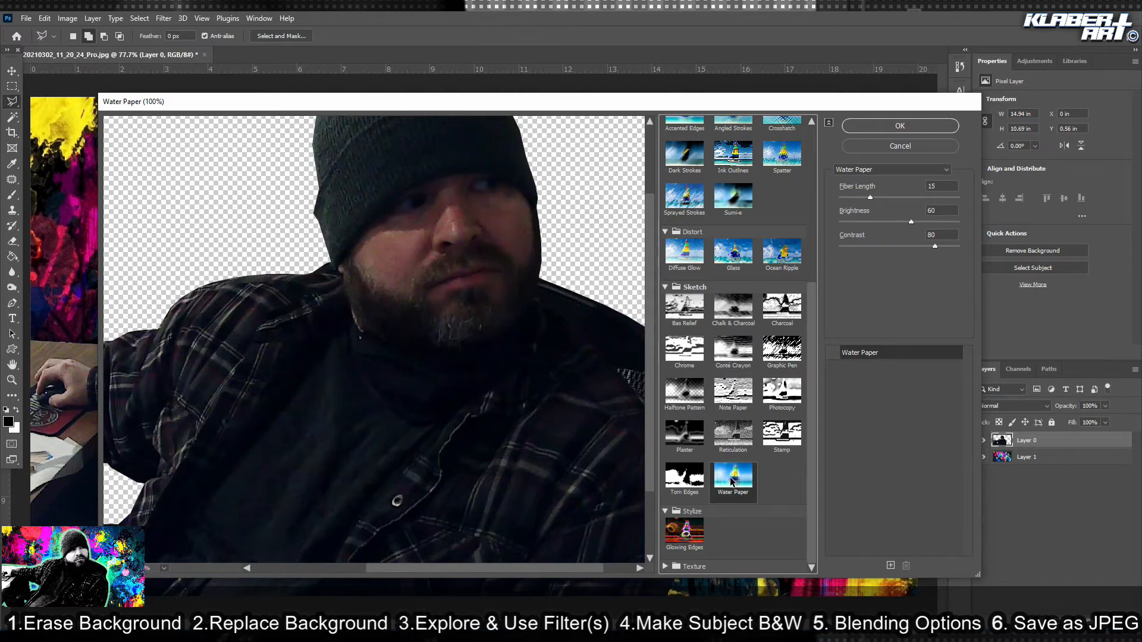
click(735, 436)
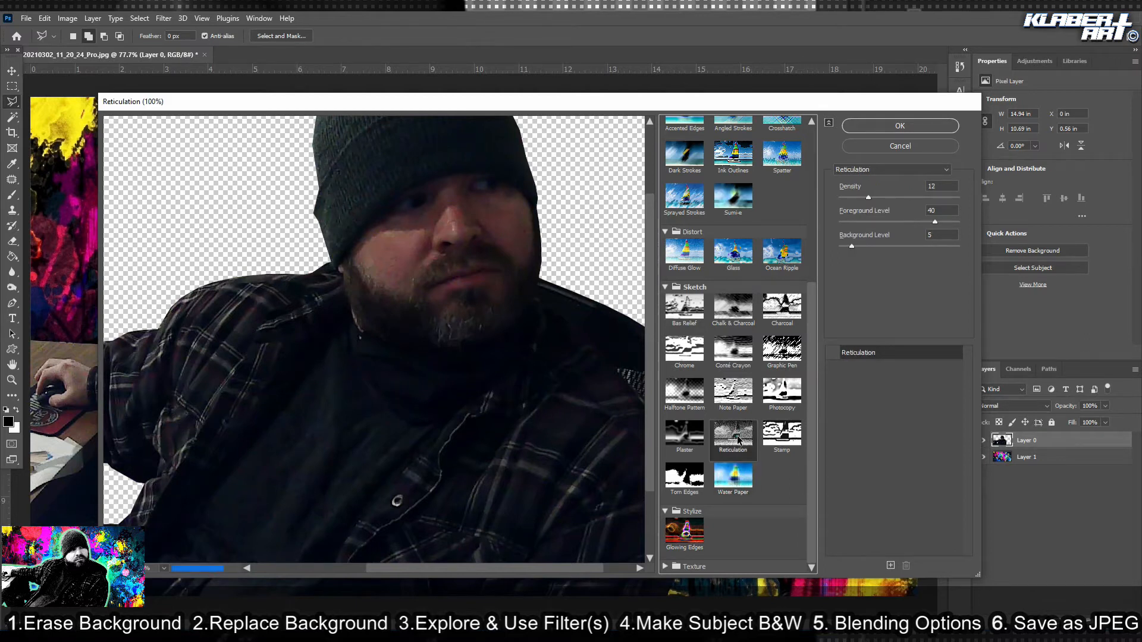
click(782, 444)
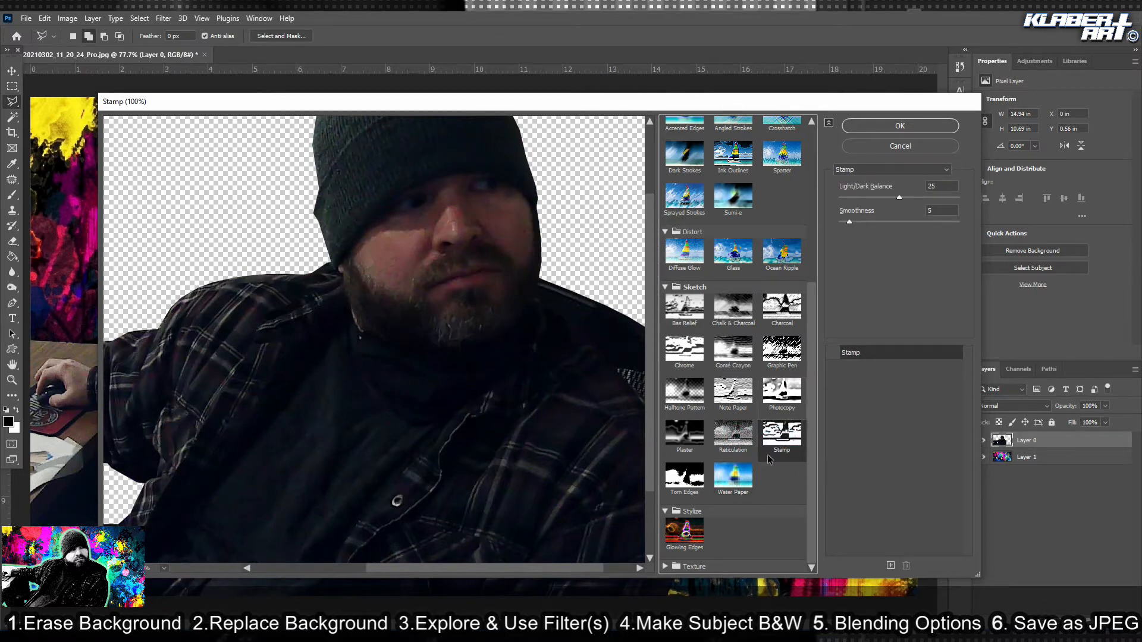
click(783, 405)
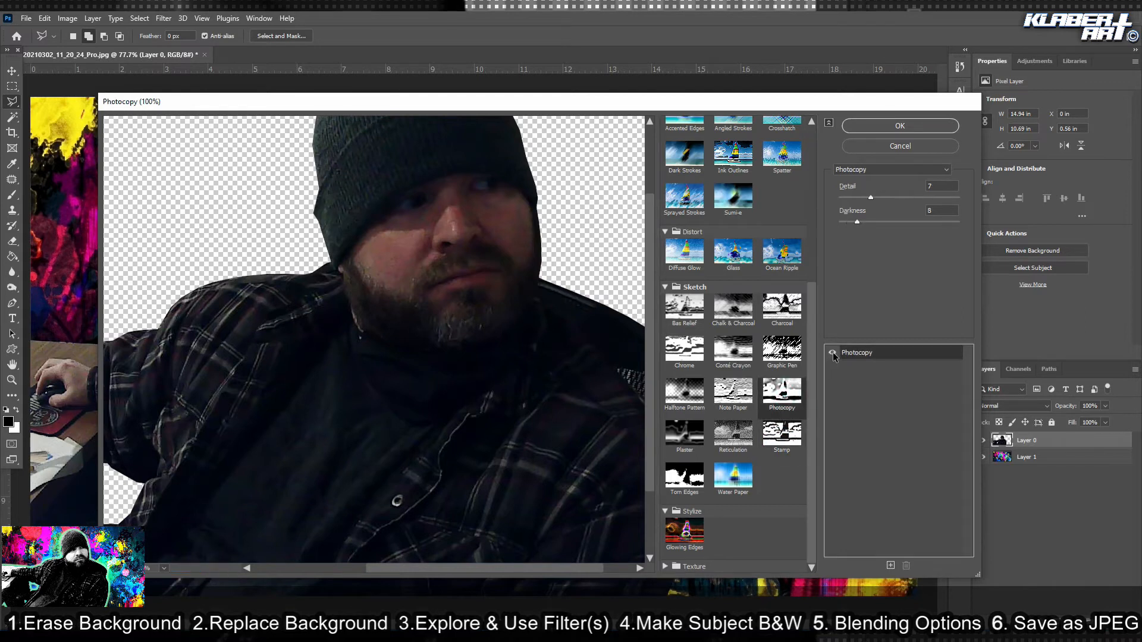
Try the Charcoal and Graphic Pen filters, setting Graphic Pen to Stroke Length 11 and Light/Dark Balance 95.
click(784, 356)
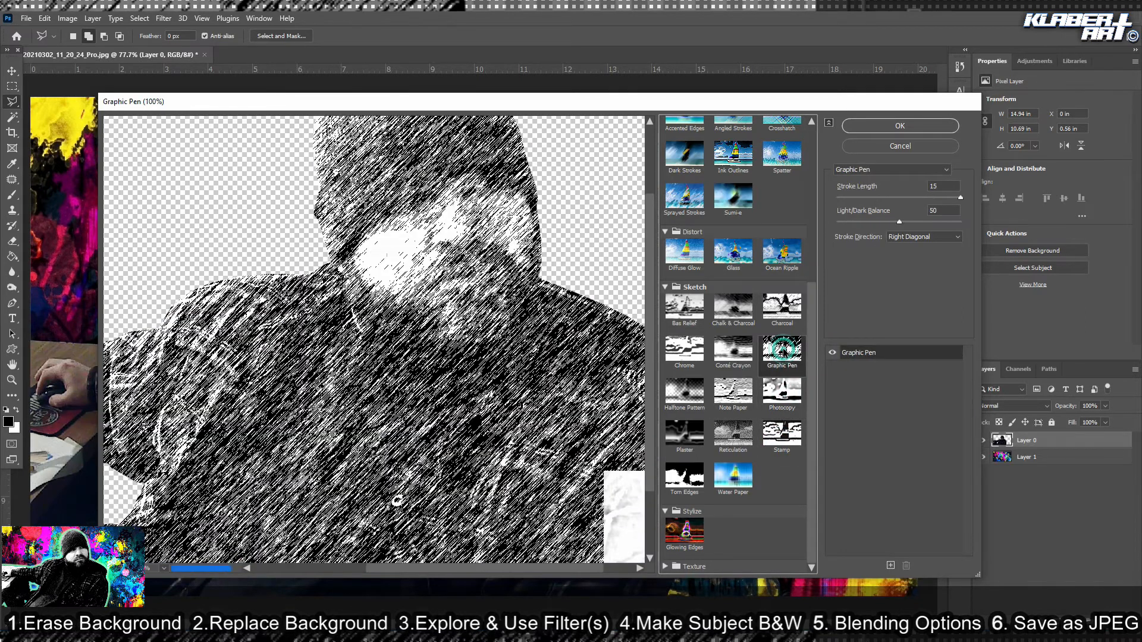
click(784, 308)
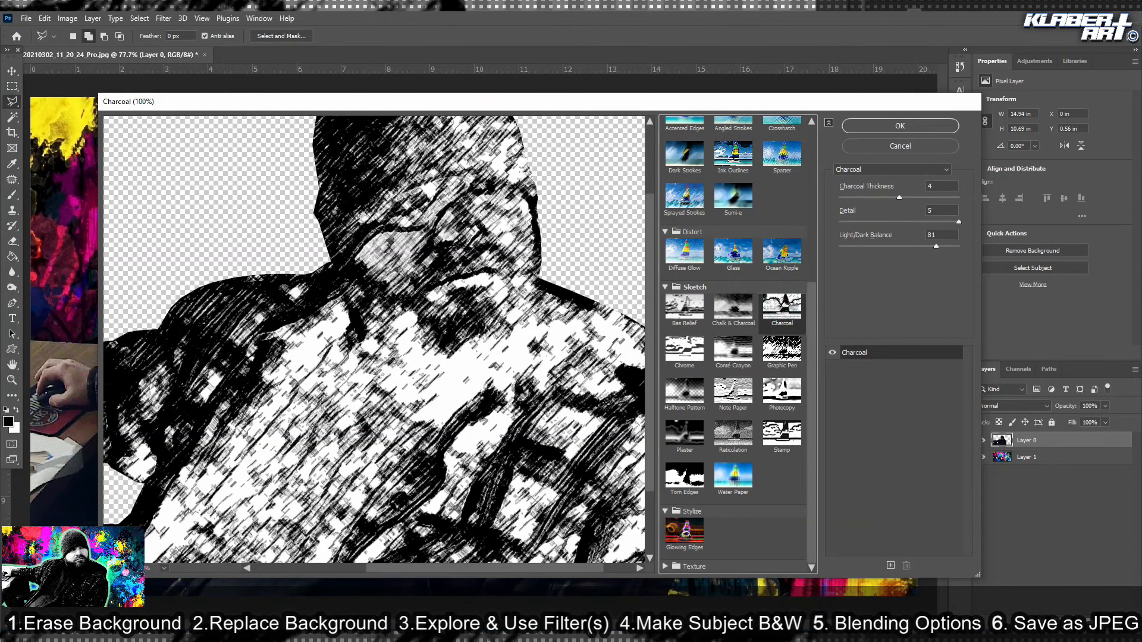
click(788, 344)
mouse_move(898, 222)
mouse_down()
mouse_move(870, 223)
mouse_move(943, 226)
mouse_move(952, 197)
mouse_move(926, 203)
mouse_move(954, 223)
mouse_up()
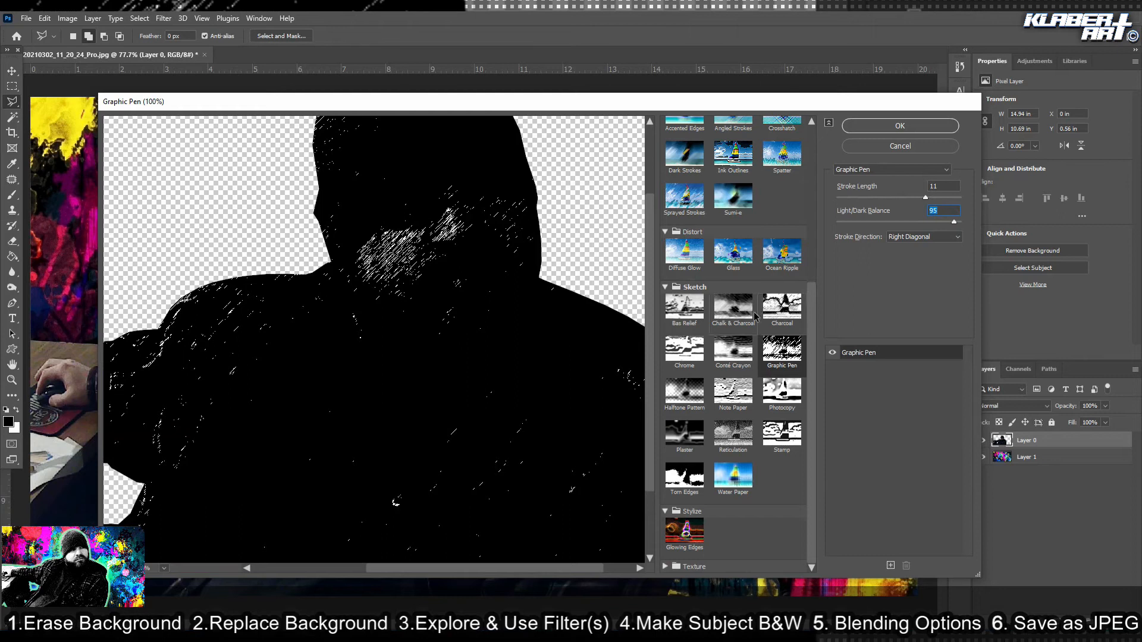
Apply the Chalk & Charcoal filter to the subject with Charcoal Area 17, Chalk Area 11 and Stroke Pressure 2.
click(777, 321)
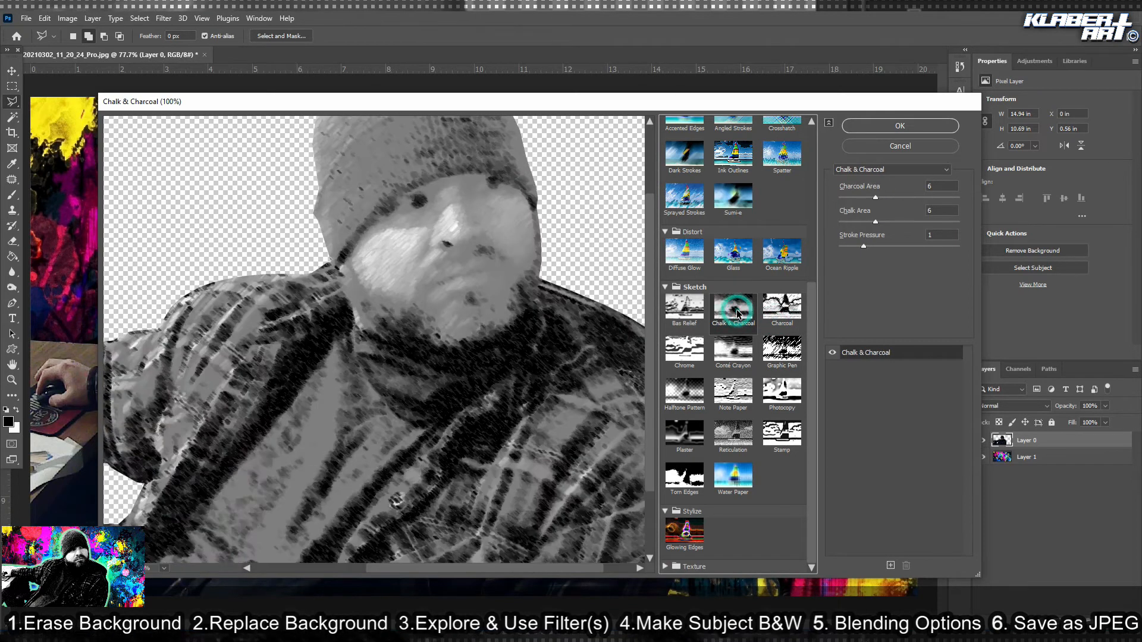
click(687, 309)
click(719, 315)
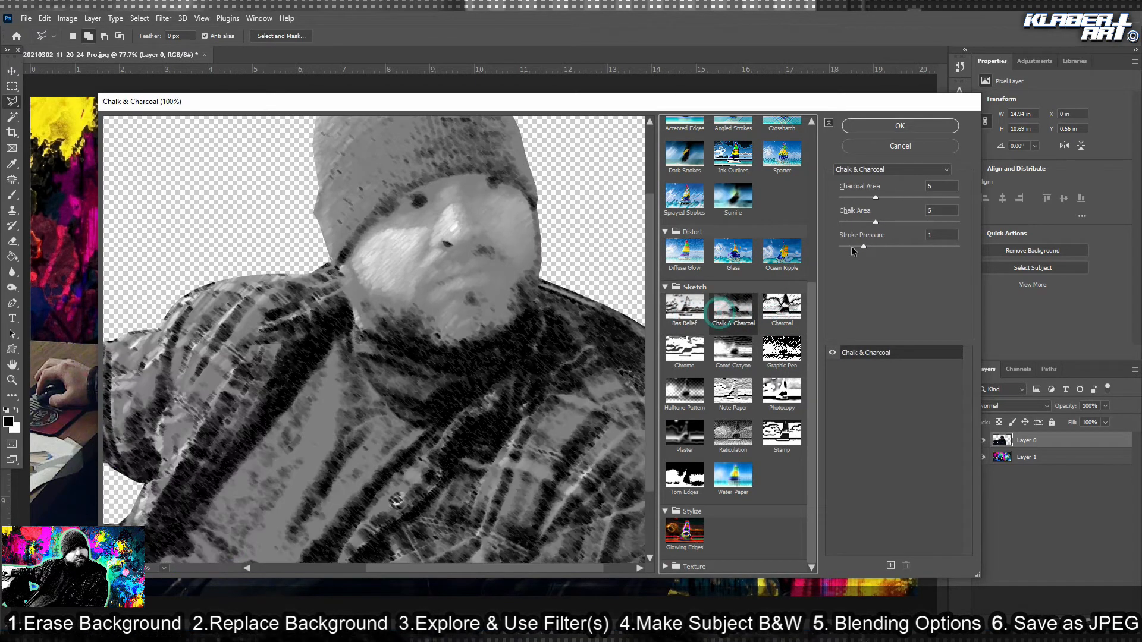
click(875, 198)
click(933, 199)
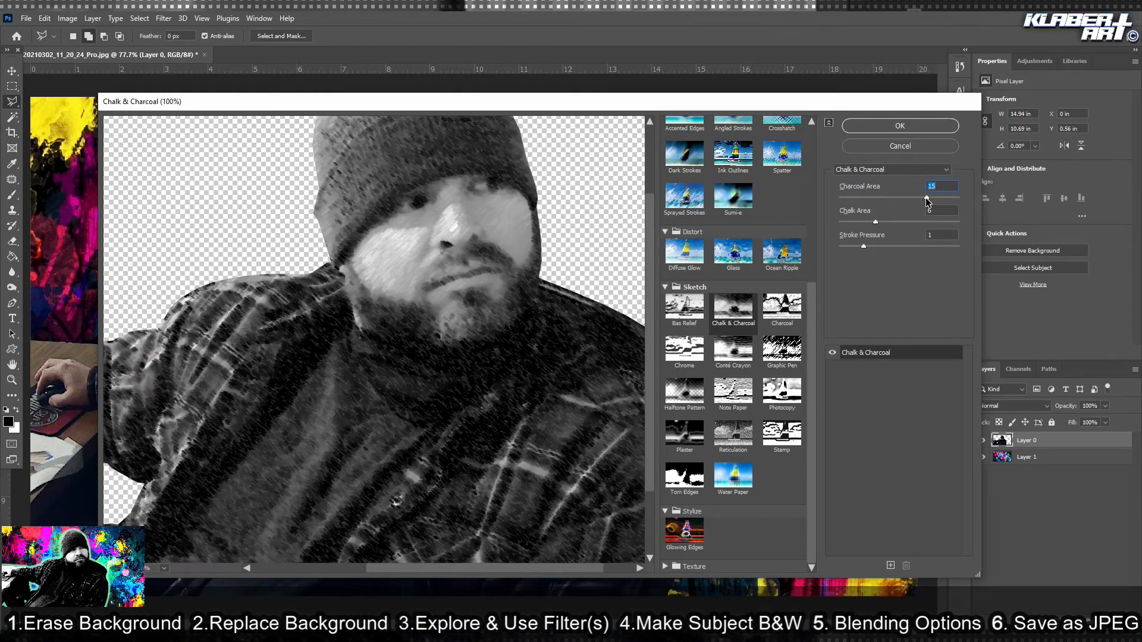
drag(934, 198, 940, 198)
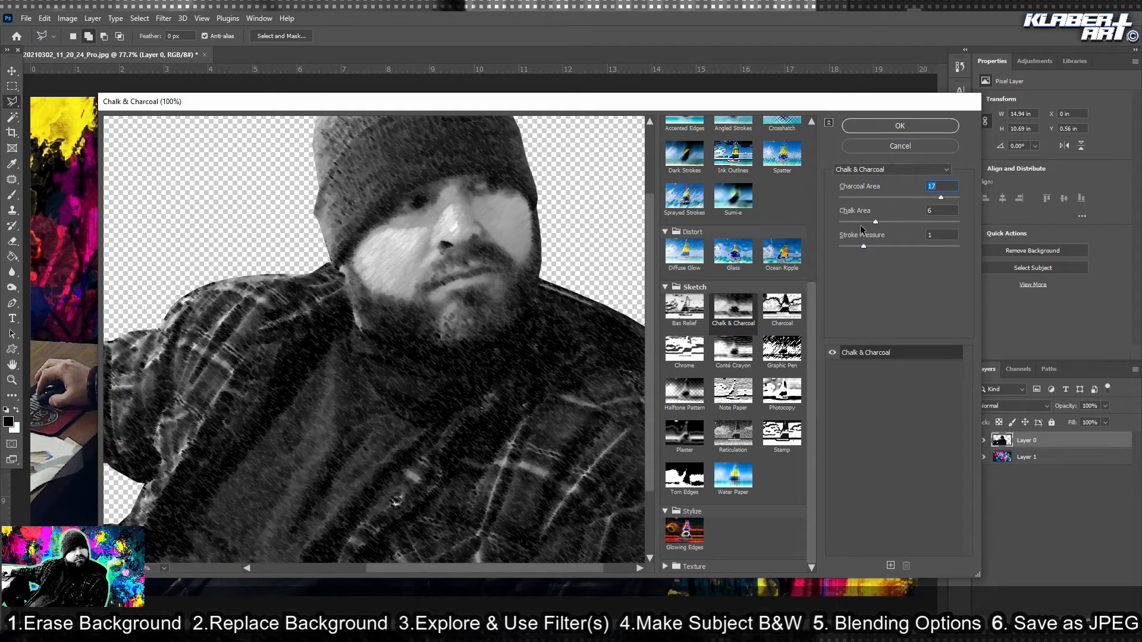
mouse_move(873, 222)
mouse_down()
mouse_move(846, 220)
mouse_move(892, 221)
mouse_move(859, 248)
mouse_move(892, 250)
mouse_up()
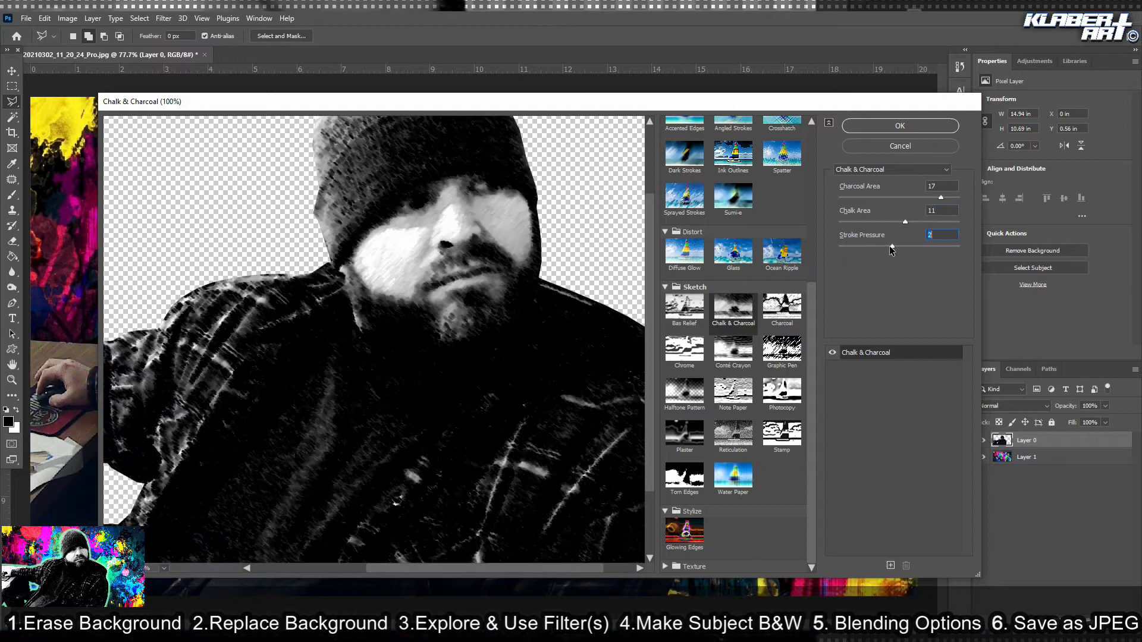
click(901, 132)
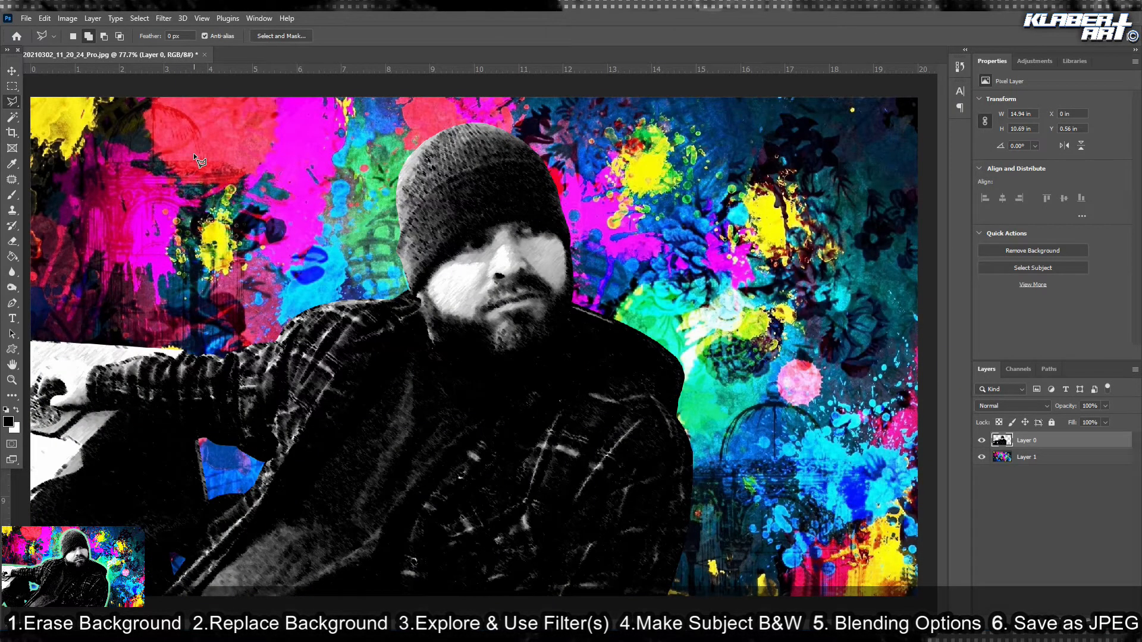
Open the Layer Style settings of the subject's layer, and turn the Stroke effect on and back off.
double_click(1069, 442)
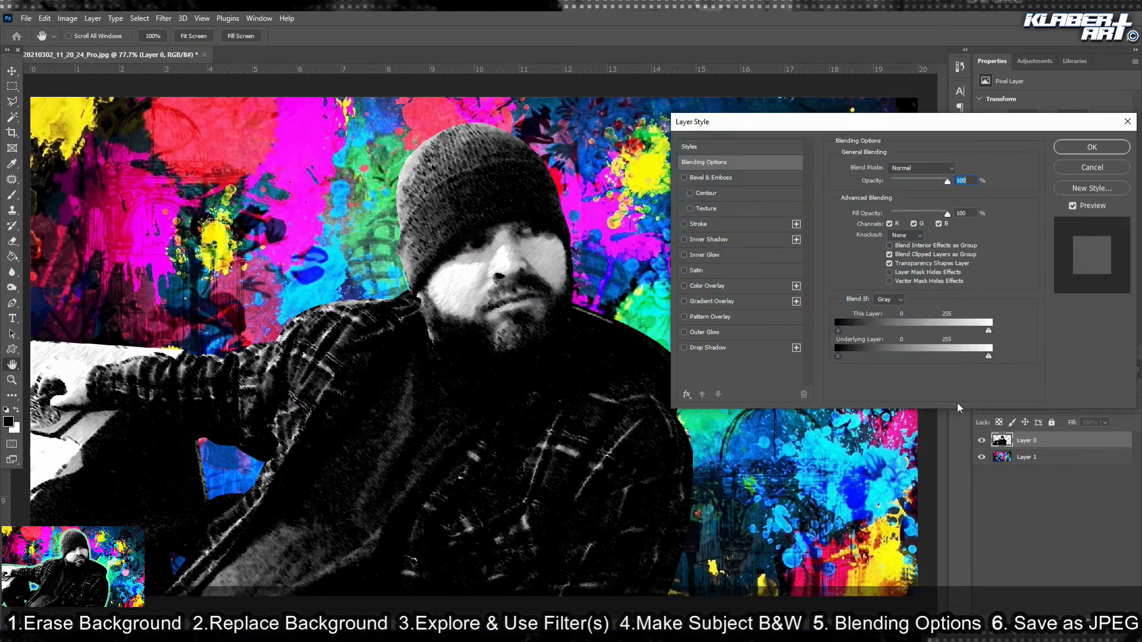
click(726, 226)
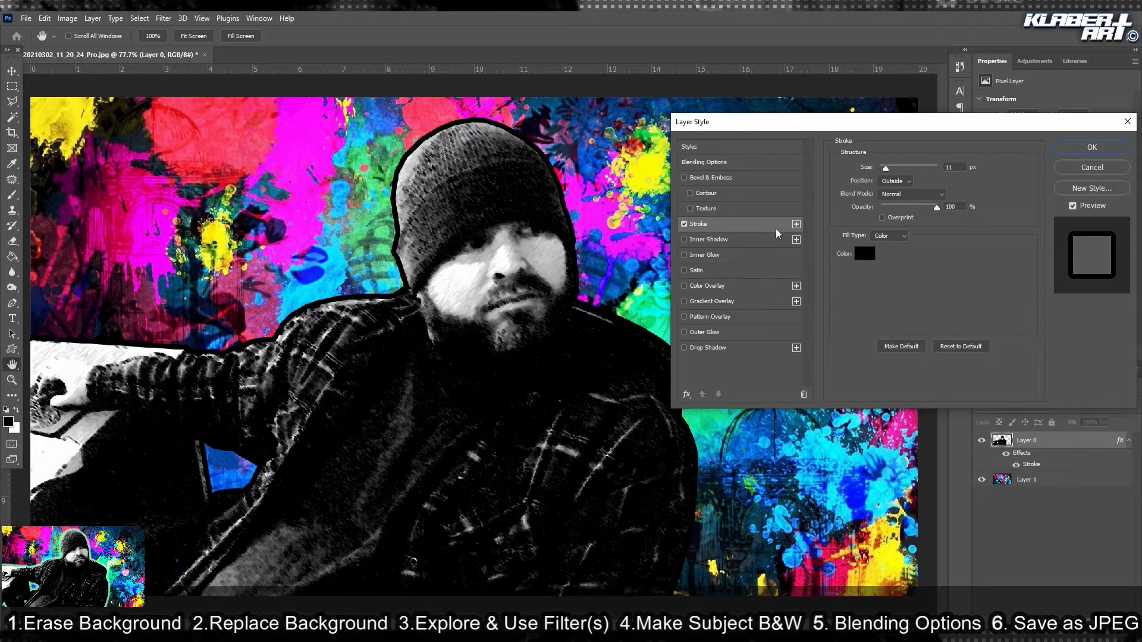
click(684, 224)
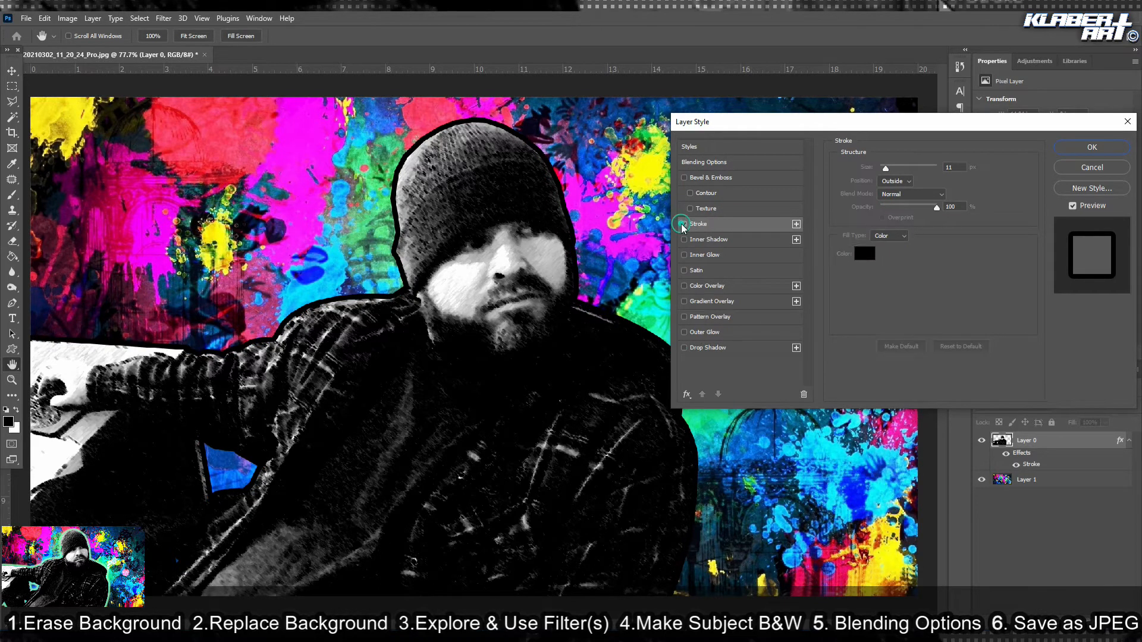
Enable an Outer Glow on the subject's layer and fill it with a green-to-turquoise gradient from the Greens presets.
click(713, 333)
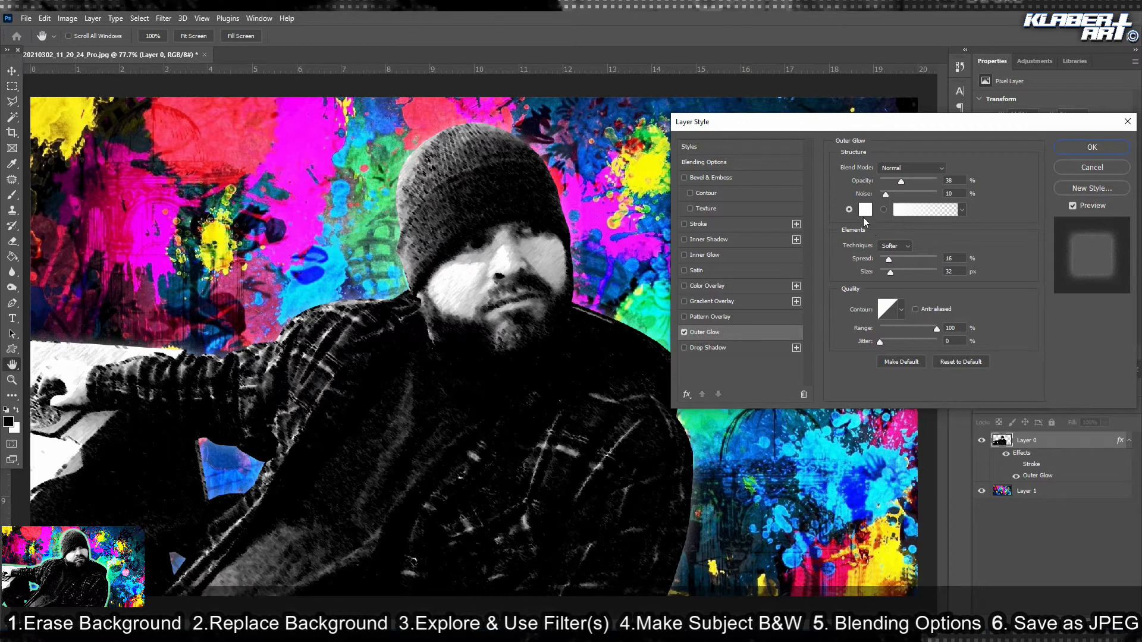
click(963, 211)
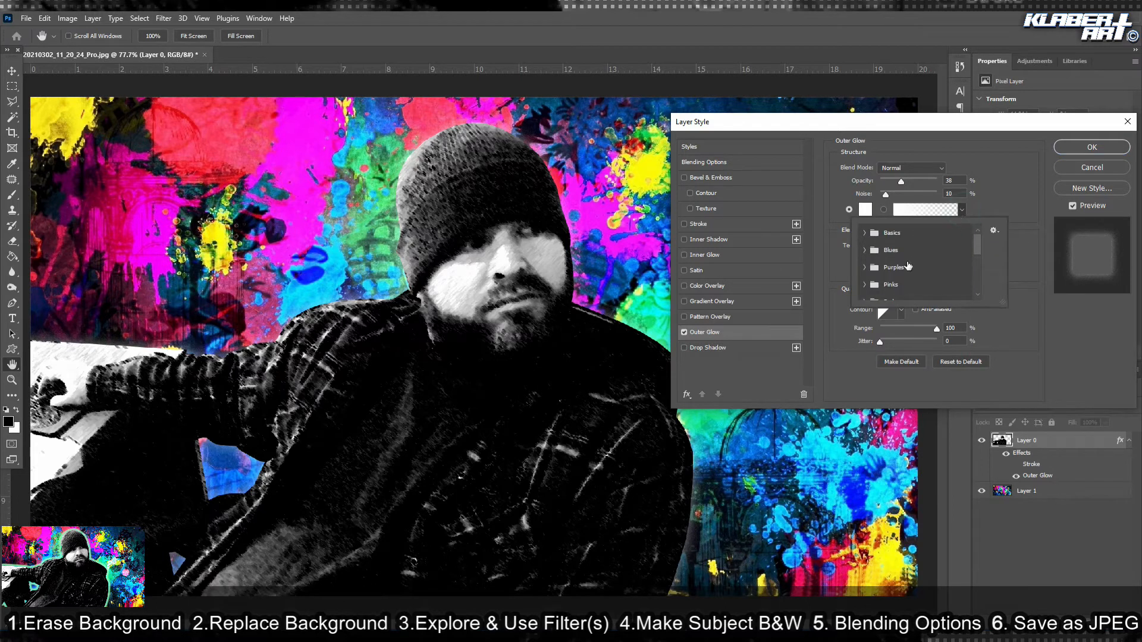
scroll(904, 280, down, 4)
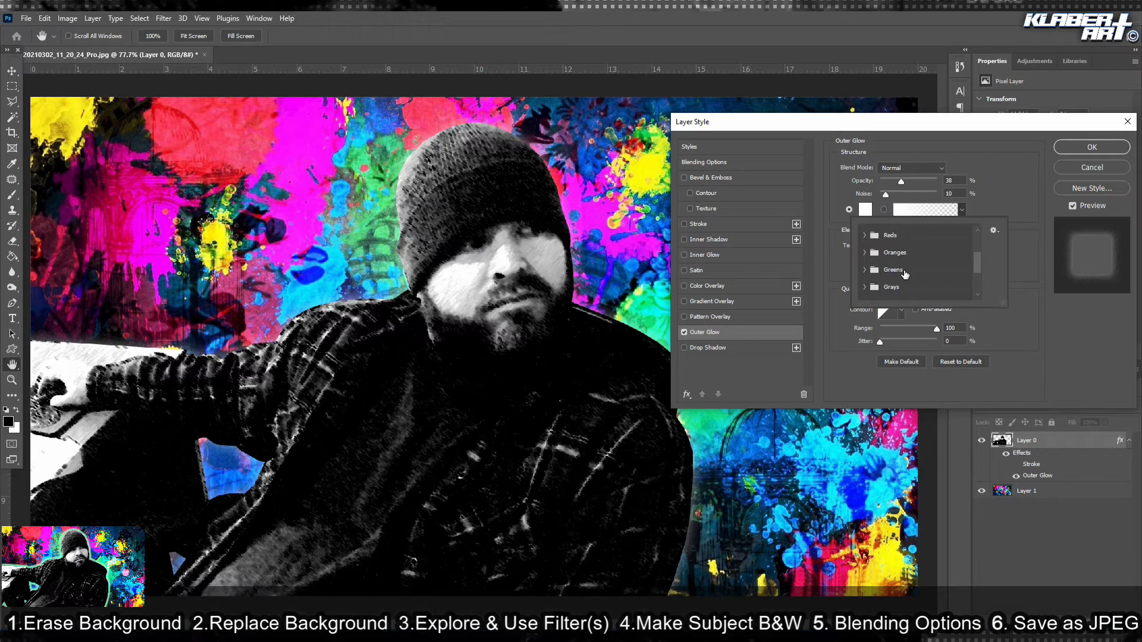
click(905, 272)
click(866, 271)
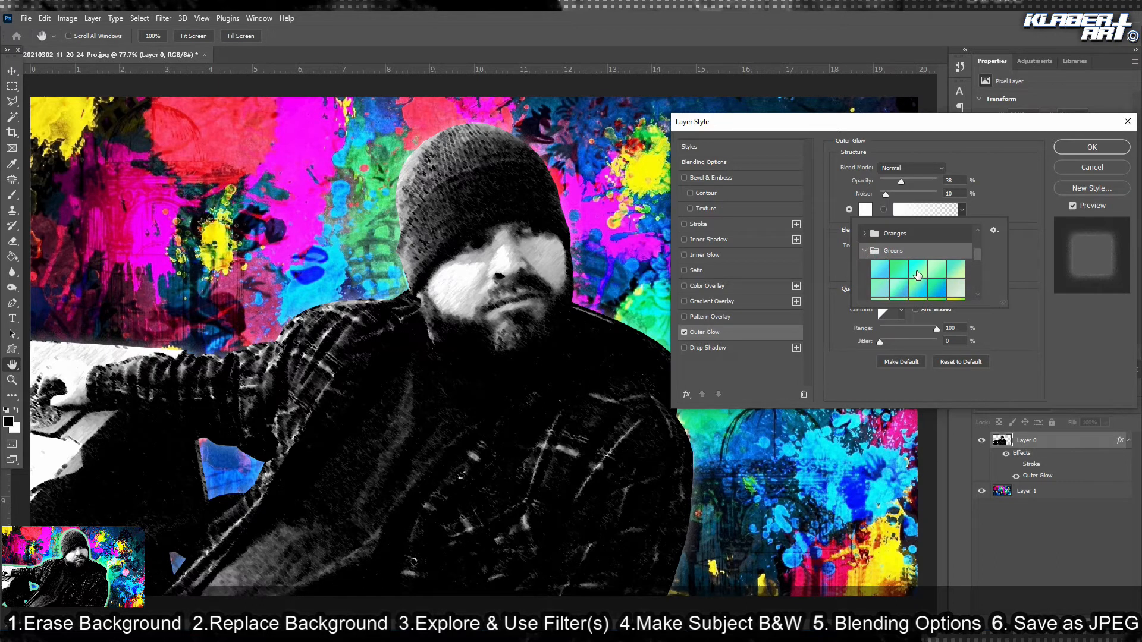
double_click(901, 268)
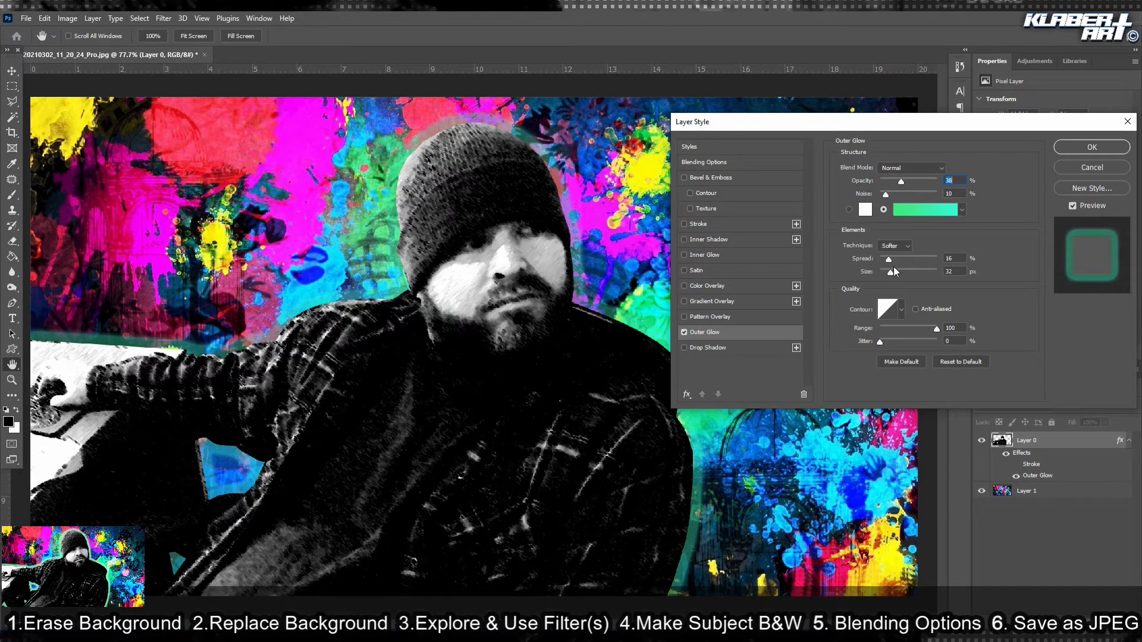
Compare the glow's solid color with its gradient, and choose the turquoise-to-light-green gradient from the Greens presets.
click(849, 210)
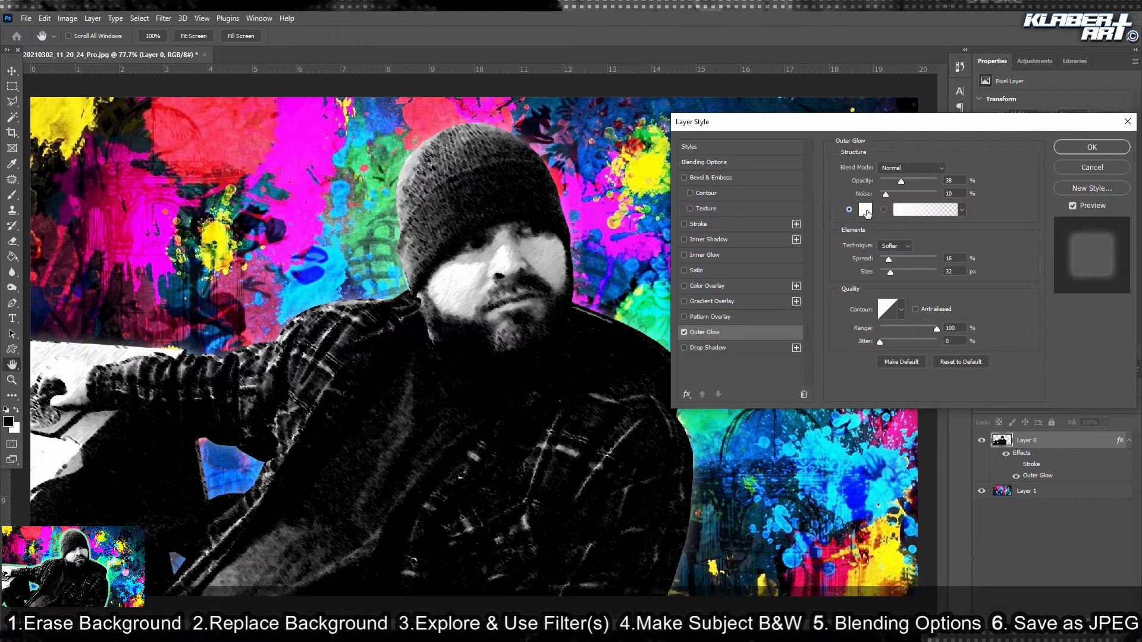
click(884, 211)
click(850, 211)
click(962, 211)
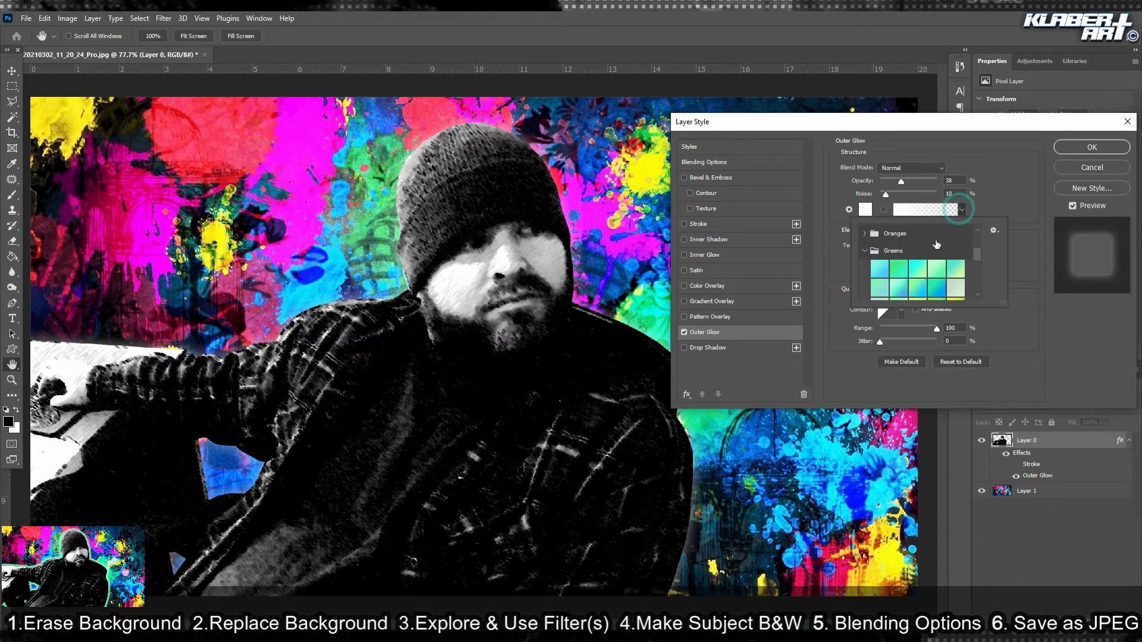
click(923, 275)
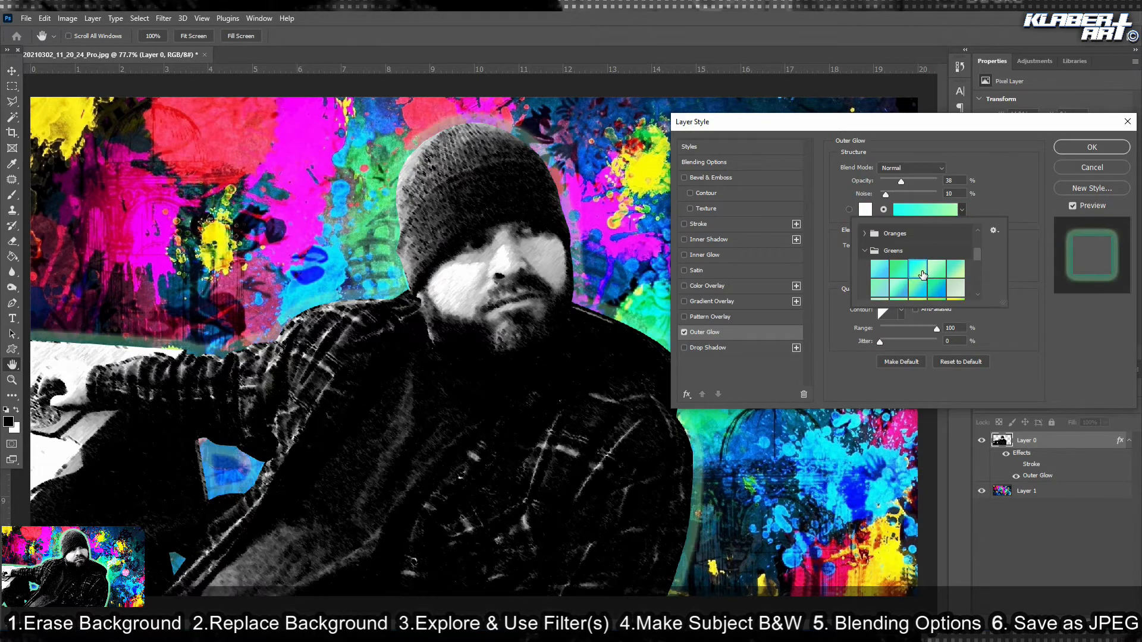
click(1013, 207)
Set the Outer Glow's size to 109 px and its spread to 0%.
drag(891, 273, 868, 265)
click(886, 260)
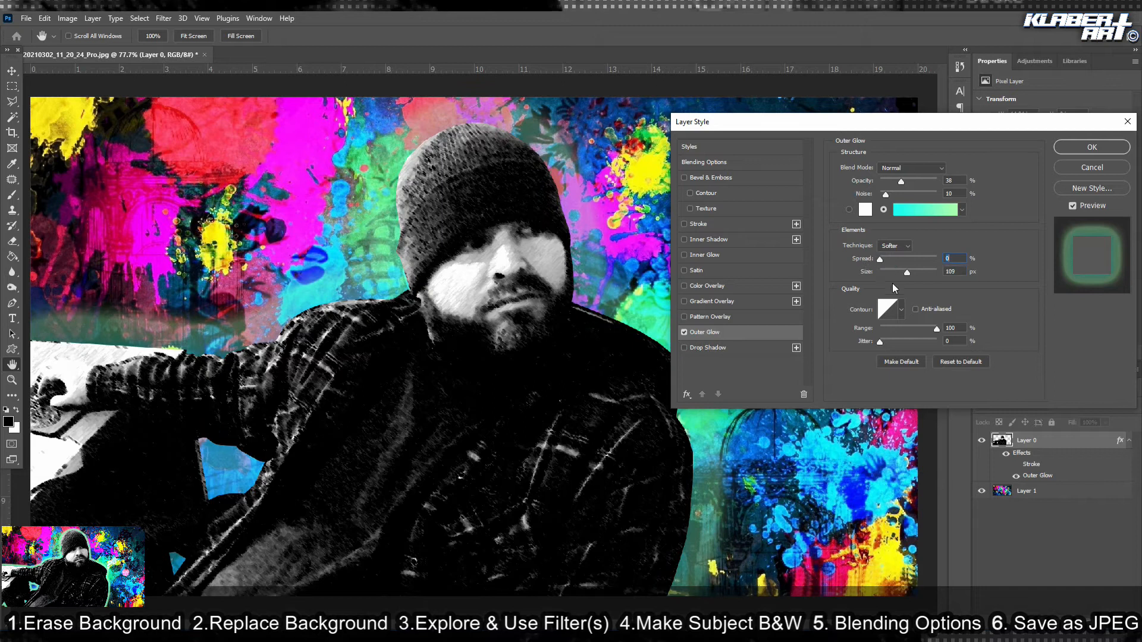
Set the Outer Glow's jitter to 5%, opacity to 82%, spread to 0% and size to 43 px, and apply the layer style.
drag(881, 342, 884, 342)
drag(904, 180, 927, 181)
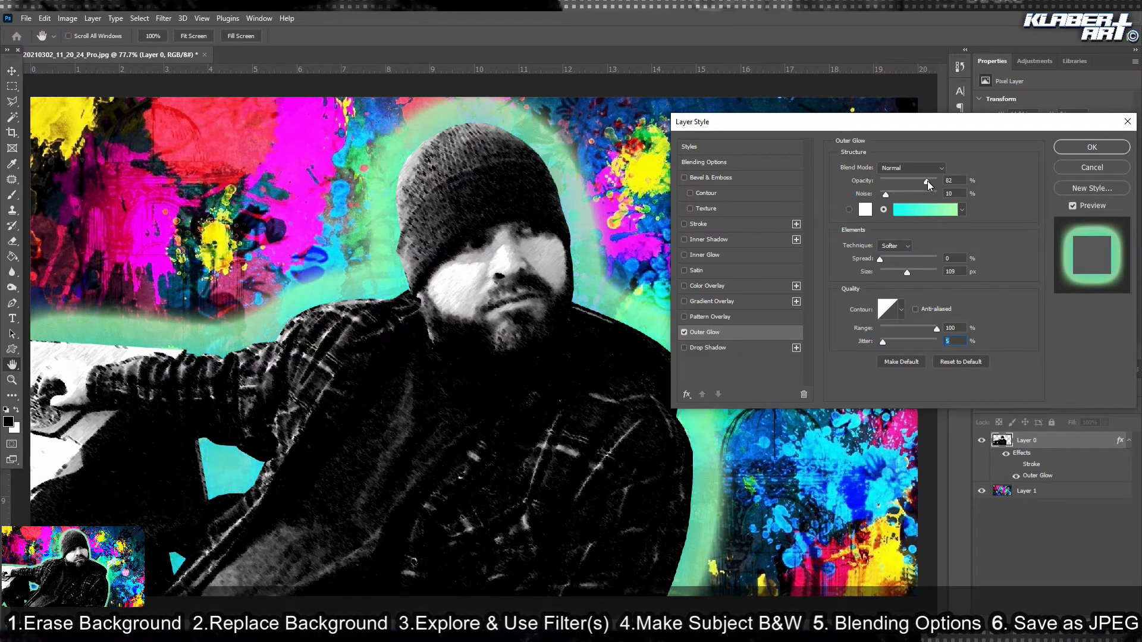
click(878, 260)
drag(907, 274, 893, 274)
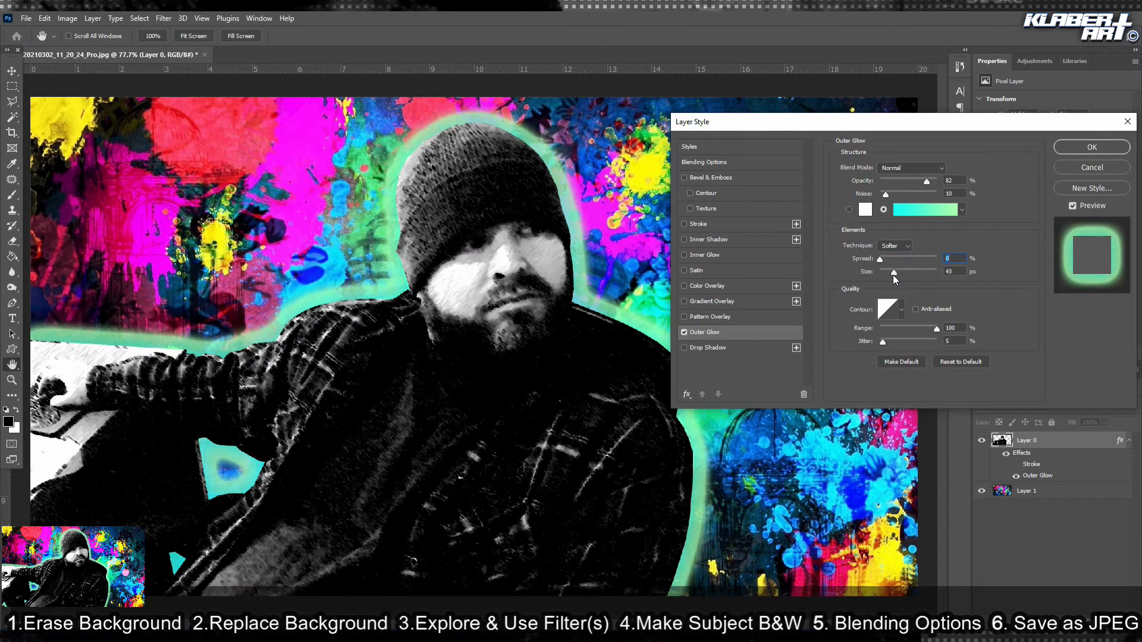
click(1073, 147)
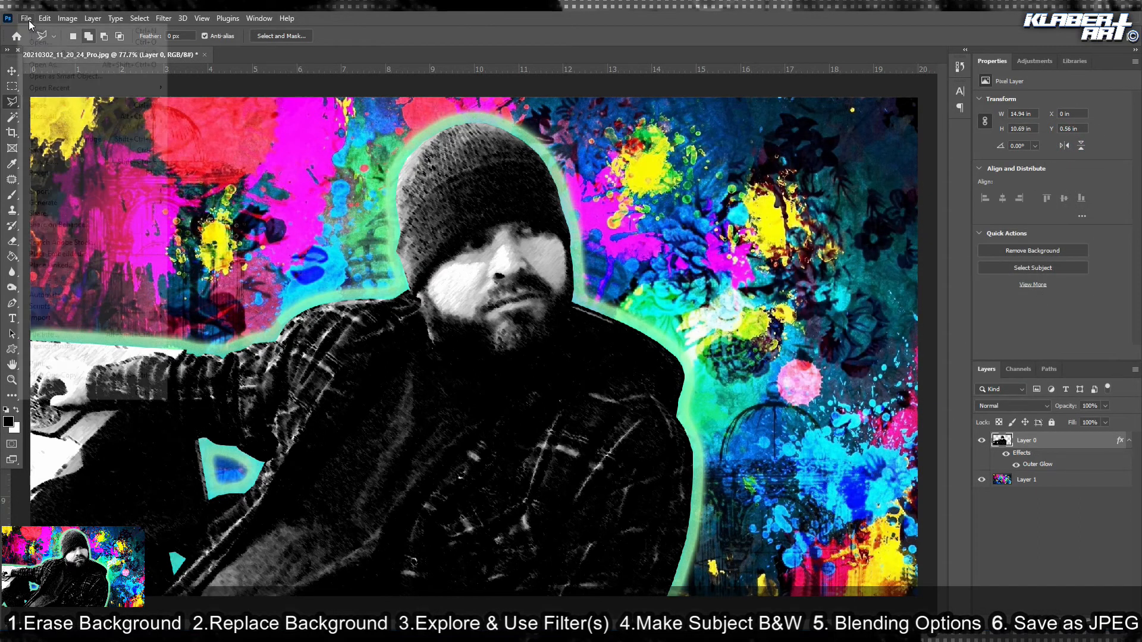
Save the finished composition as a JPEG named 3 in the Camera Roll folder.
click(26, 18)
click(66, 160)
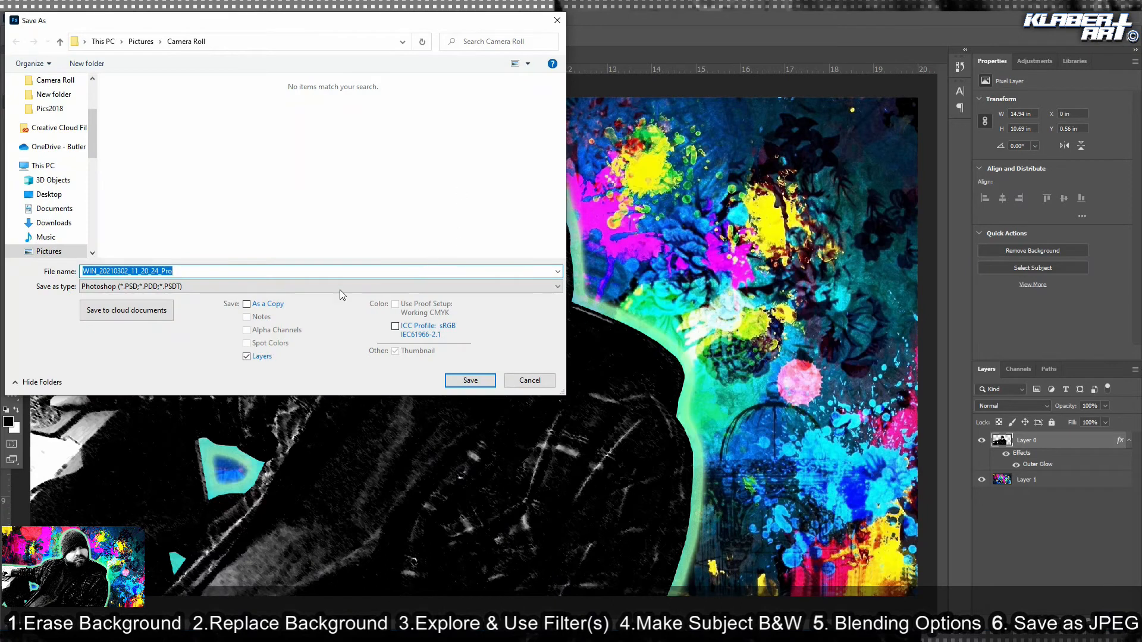
click(308, 290)
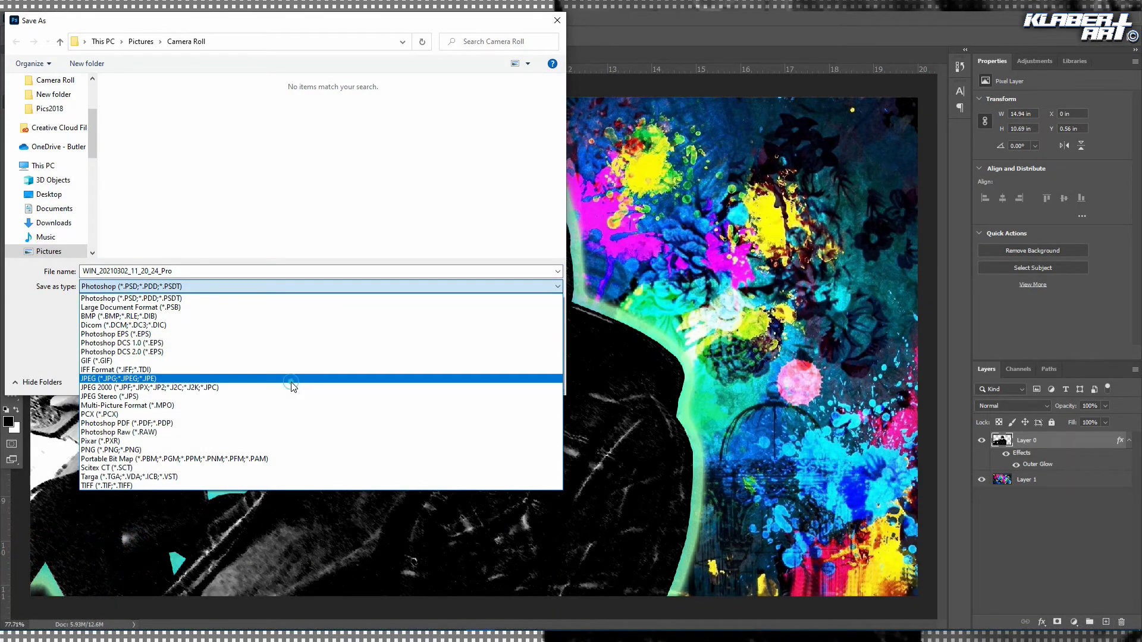
click(291, 379)
double_click(211, 270)
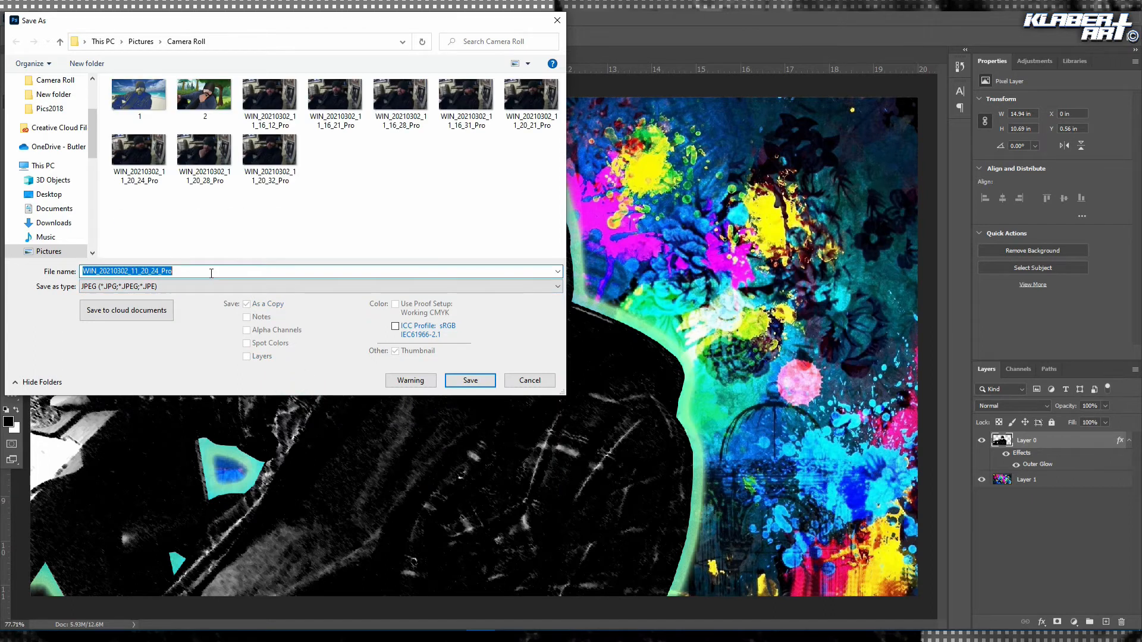
text(3)
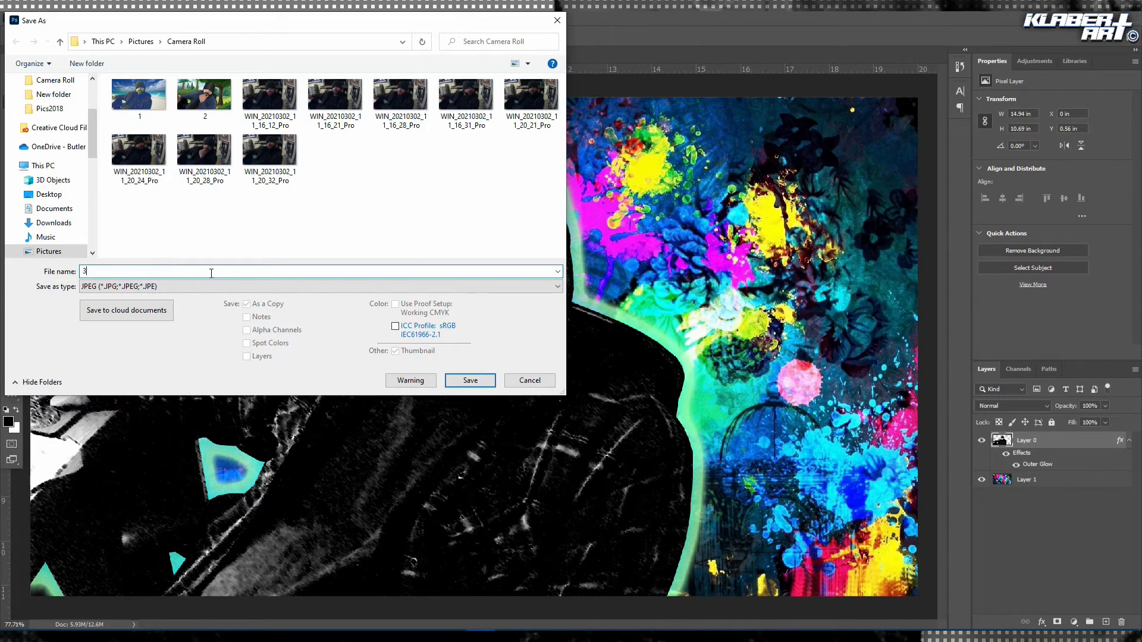
click(481, 382)
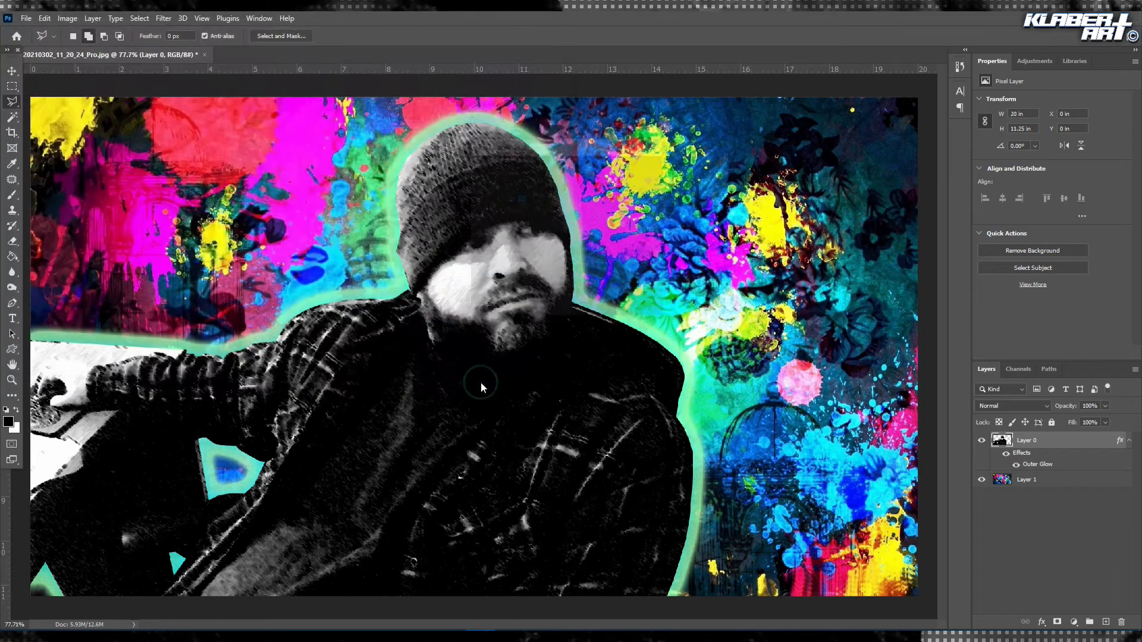
click(637, 168)
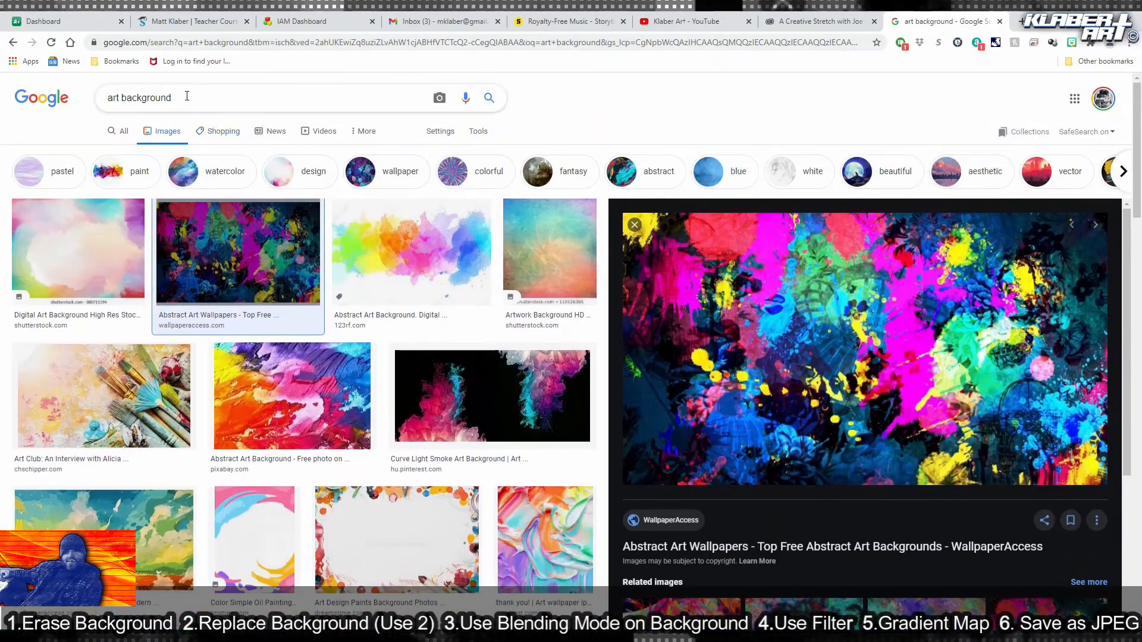
drag(185, 100, 77, 94)
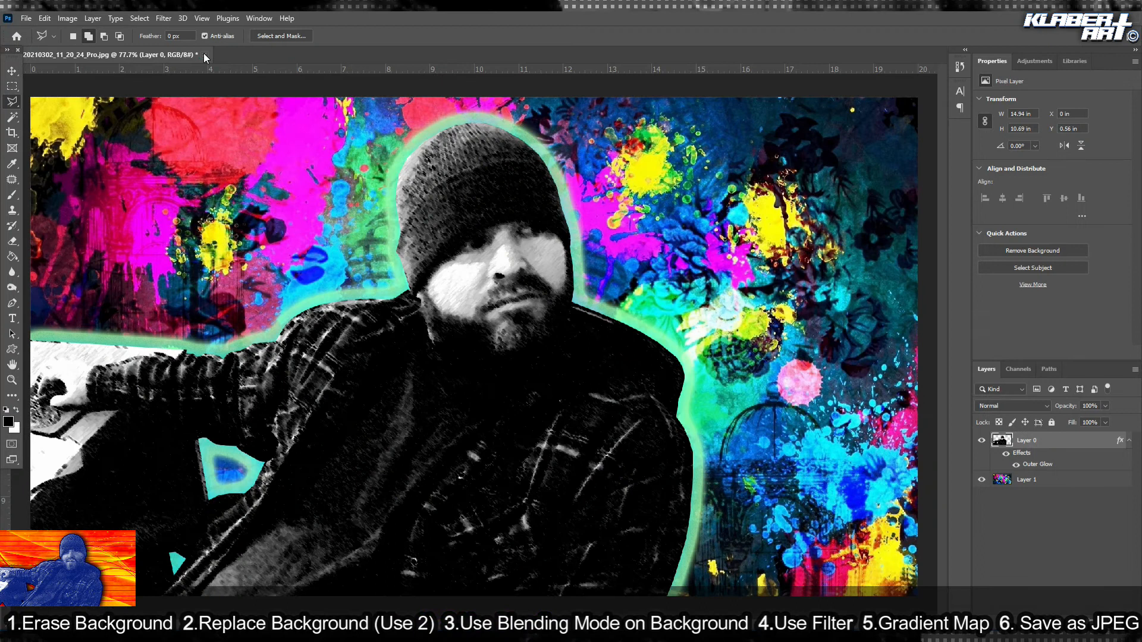
Close the finished document without saving and open the photo WIN_20210302_11_20_21_Pro from the Camera Roll folder.
click(204, 53)
click(557, 254)
click(26, 18)
click(37, 38)
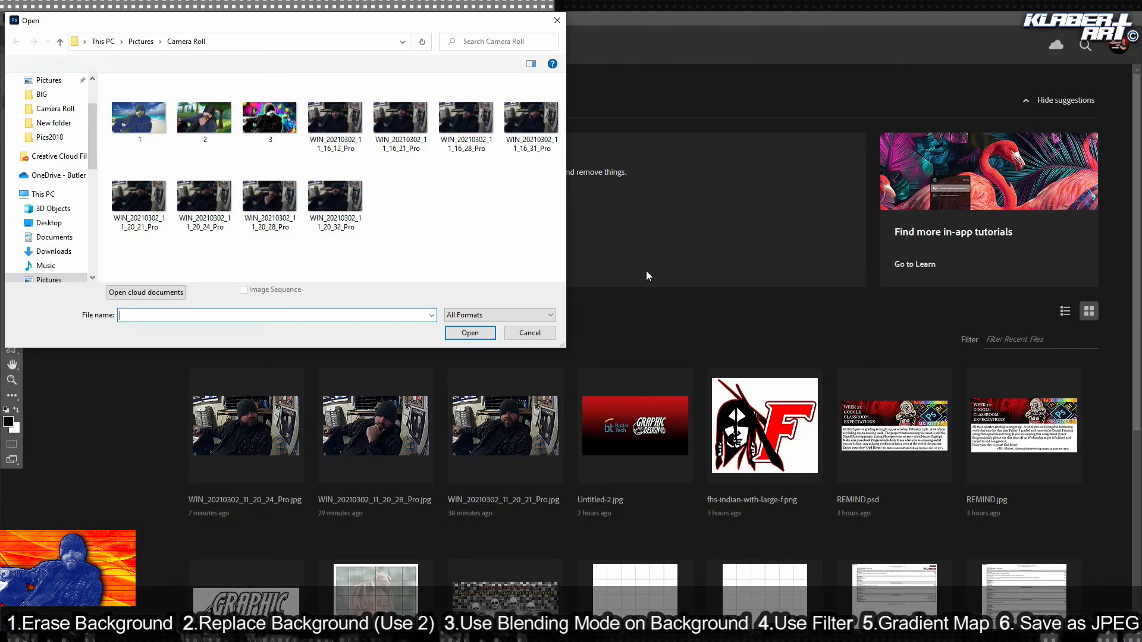
click(143, 193)
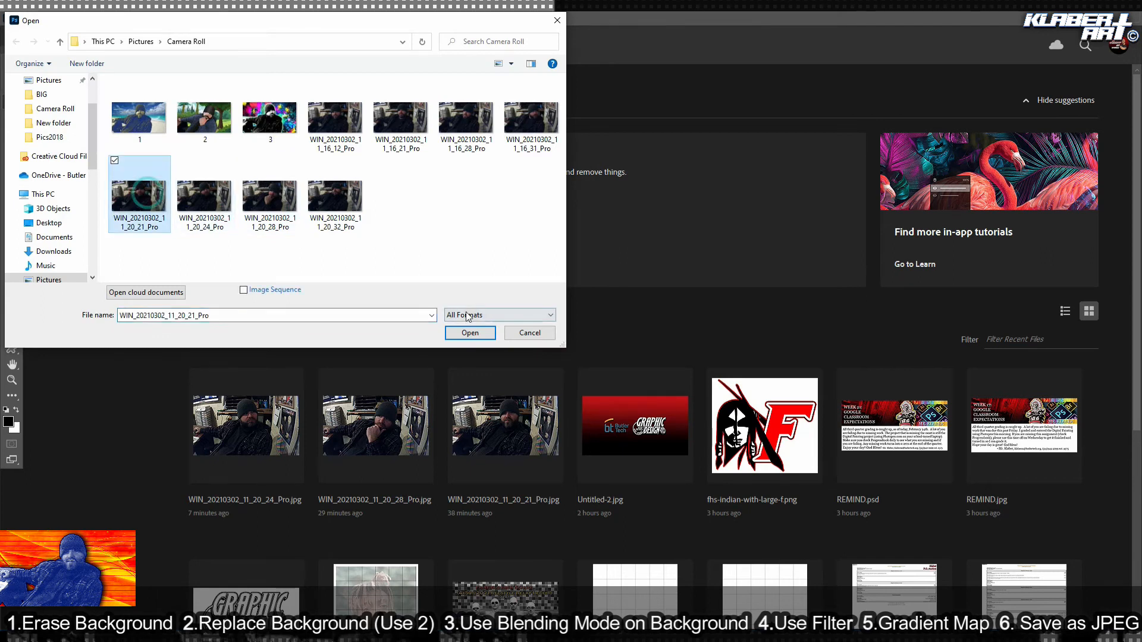
click(470, 332)
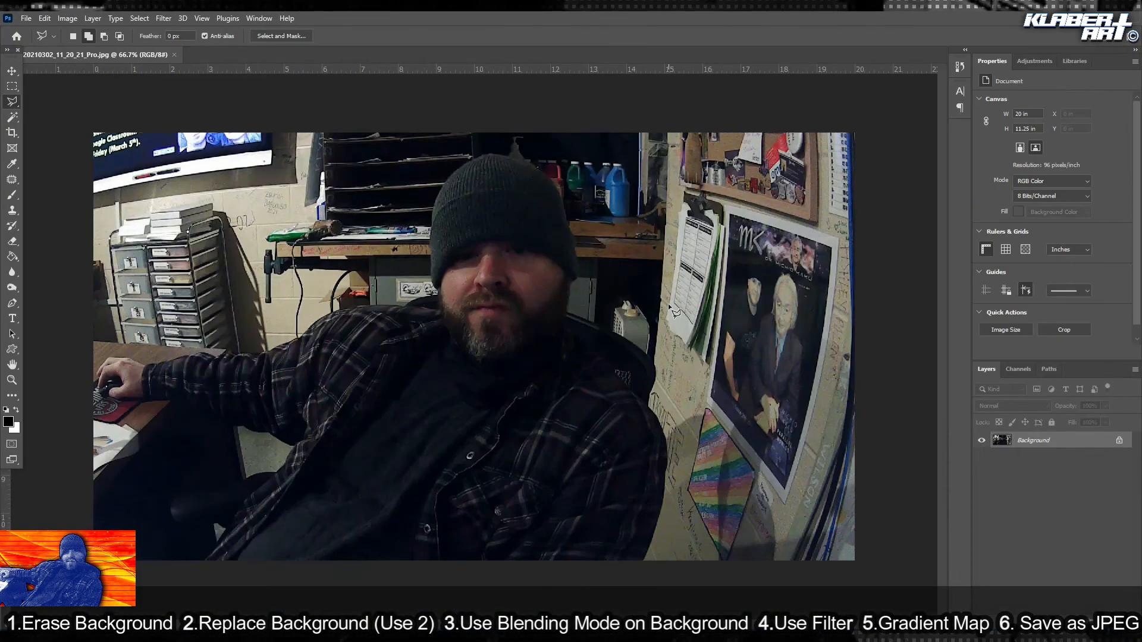
Start a Polygonal Lasso outline at the photo's edge, following the desk edge and the top of the outstretched forearm.
click(12, 381)
drag(69, 316, 424, 570)
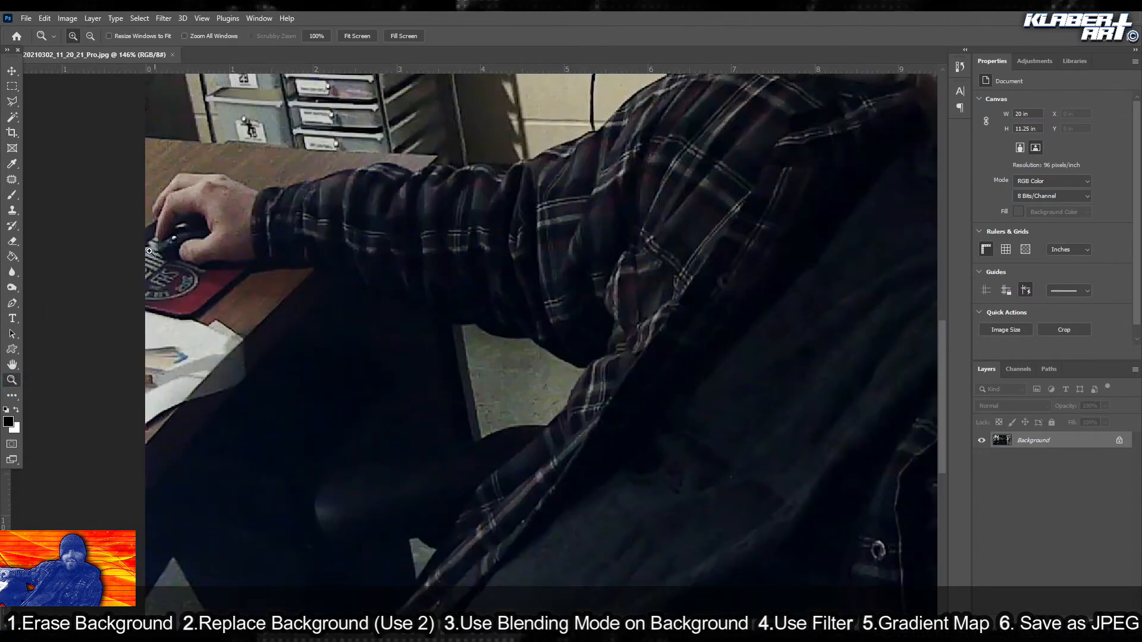
click(12, 101)
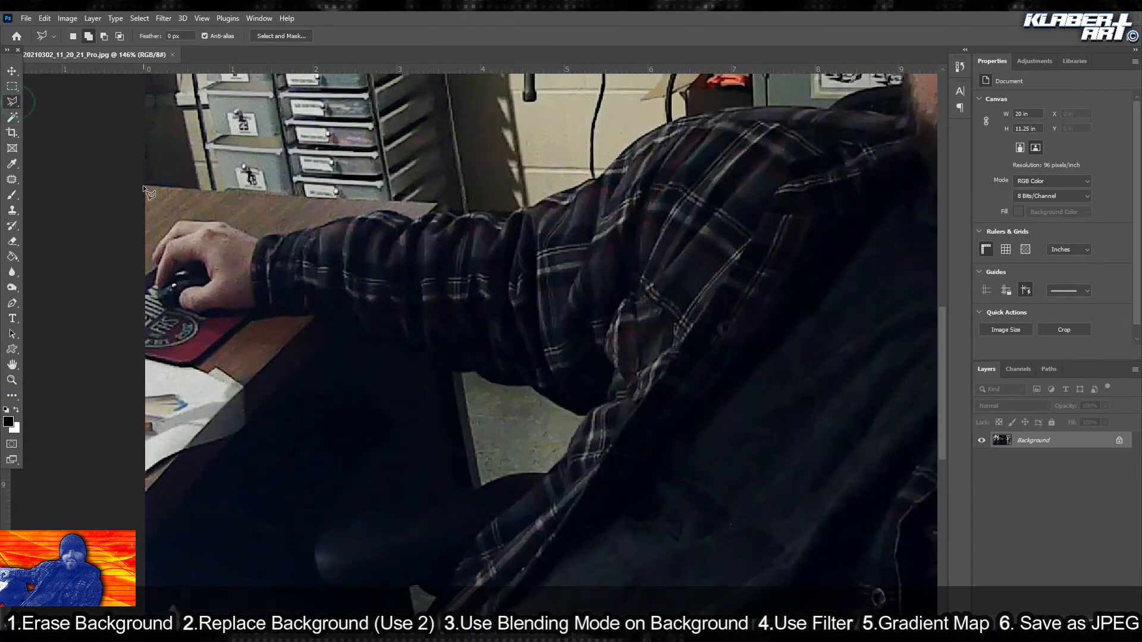
click(138, 186)
click(437, 206)
click(439, 209)
click(476, 213)
click(496, 218)
click(521, 212)
click(549, 198)
click(575, 190)
click(600, 177)
Continue the lasso outline over the upper arm and along the shoulder toward the head.
drag(613, 168, 421, 258)
click(481, 212)
click(541, 201)
click(639, 200)
click(678, 180)
Trace the lasso outline up one side of the beanie, over its top, and down the other side of the head.
drag(711, 173, 531, 318)
click(519, 297)
click(518, 240)
click(515, 184)
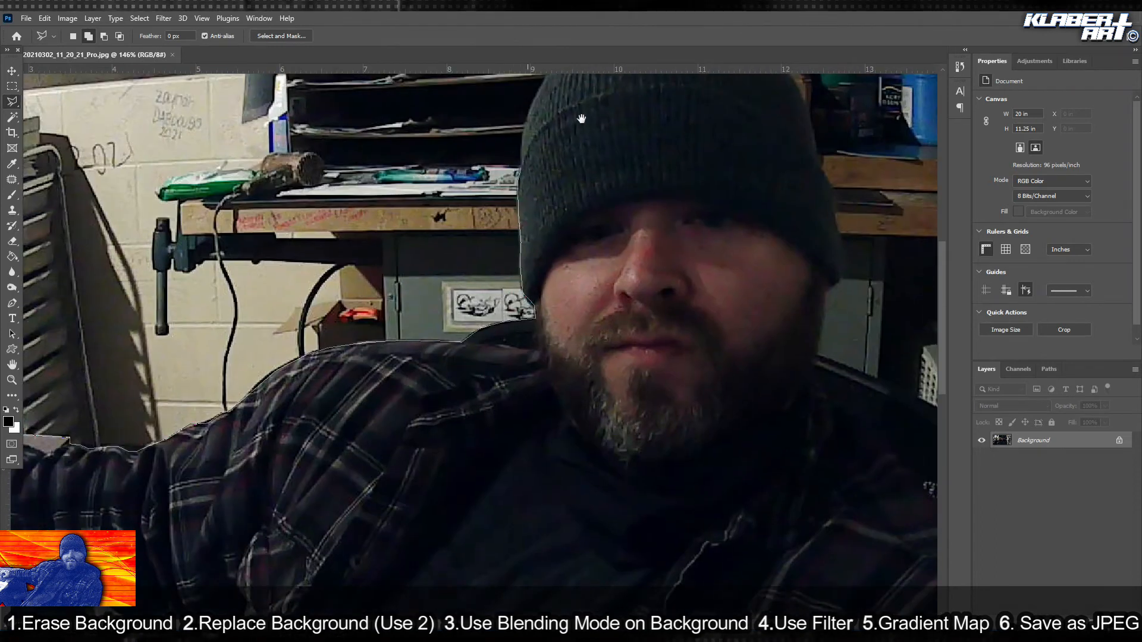
drag(518, 169, 403, 345)
click(422, 267)
click(454, 226)
click(514, 194)
click(561, 192)
click(622, 210)
click(668, 248)
click(704, 346)
click(722, 441)
click(712, 464)
Trace the lasso outline along the chair back and down the outer edge of the other arm to the photo's lower edge.
drag(712, 466, 544, 200)
click(534, 268)
click(589, 294)
click(669, 334)
click(716, 369)
click(725, 391)
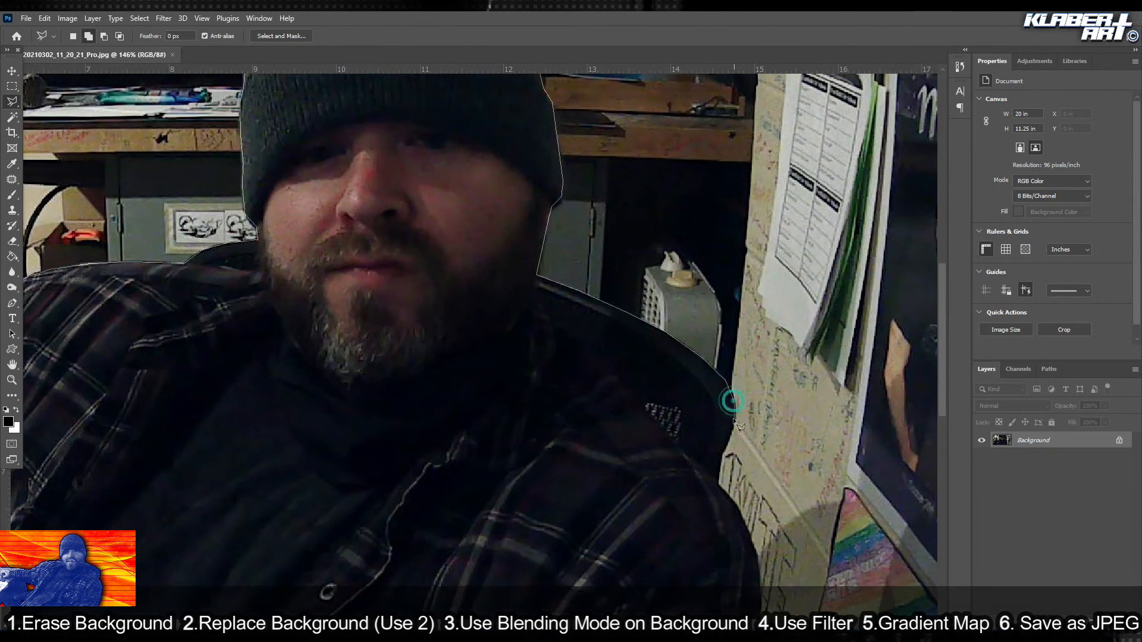
click(713, 445)
drag(710, 472, 376, 213)
click(419, 297)
click(414, 405)
drag(388, 501, 398, 273)
click(398, 273)
Close the lasso outline around the outside of the photo to select the room behind the man.
click(918, 346)
drag(811, 82, 805, 595)
drag(177, 296, 929, 298)
drag(529, 570, 559, 77)
Add the gap under the forearm, the small gap beside the shirt and the floor patch in the lower corner to the selection.
drag(665, 486, 530, 186)
click(529, 184)
click(550, 299)
click(580, 291)
click(617, 288)
click(656, 231)
click(598, 200)
click(545, 185)
click(479, 402)
click(506, 413)
click(243, 419)
click(205, 471)
double_click(297, 495)
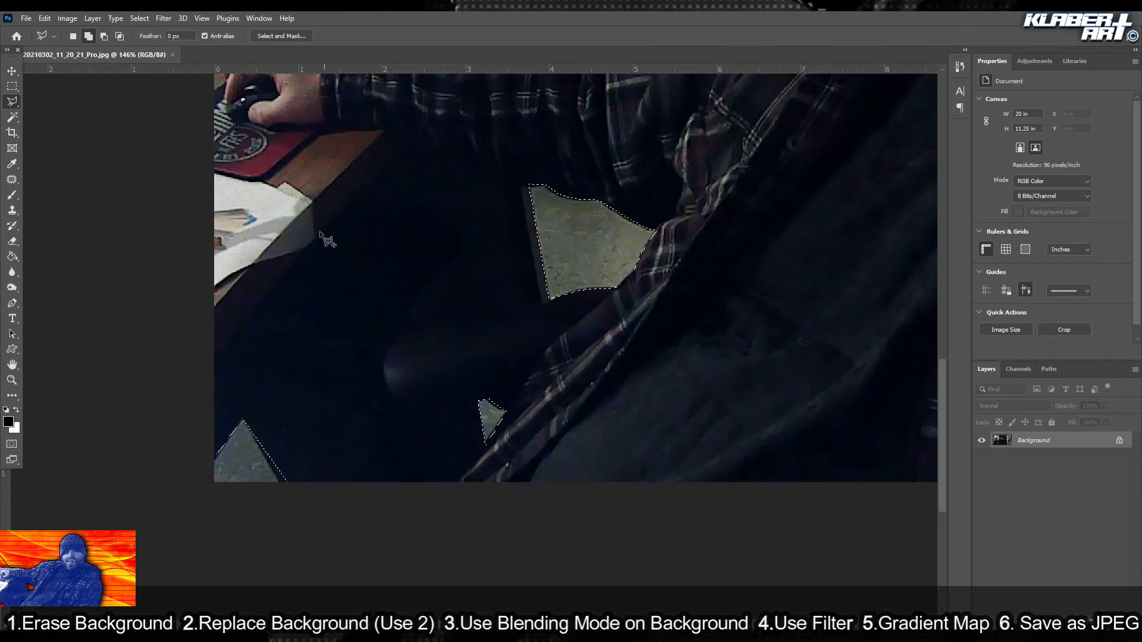
Unlock the Background layer, delete the selected surroundings from it, and clear the selection.
click(1119, 441)
key(Delete)
key(ctrl+d)
click(204, 18)
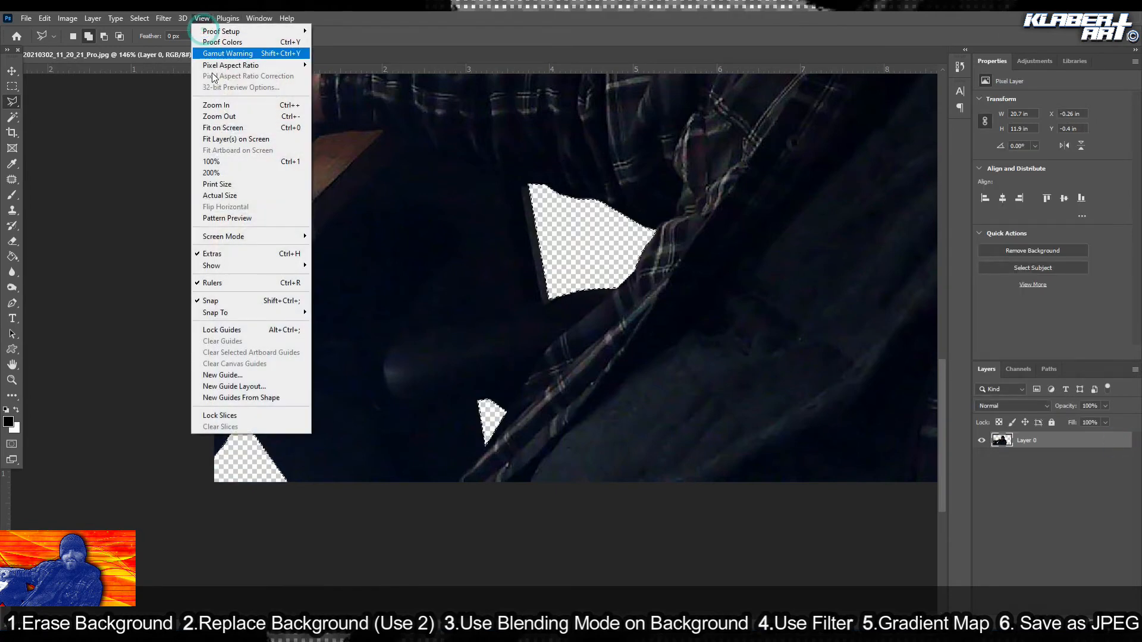
click(224, 126)
click(139, 18)
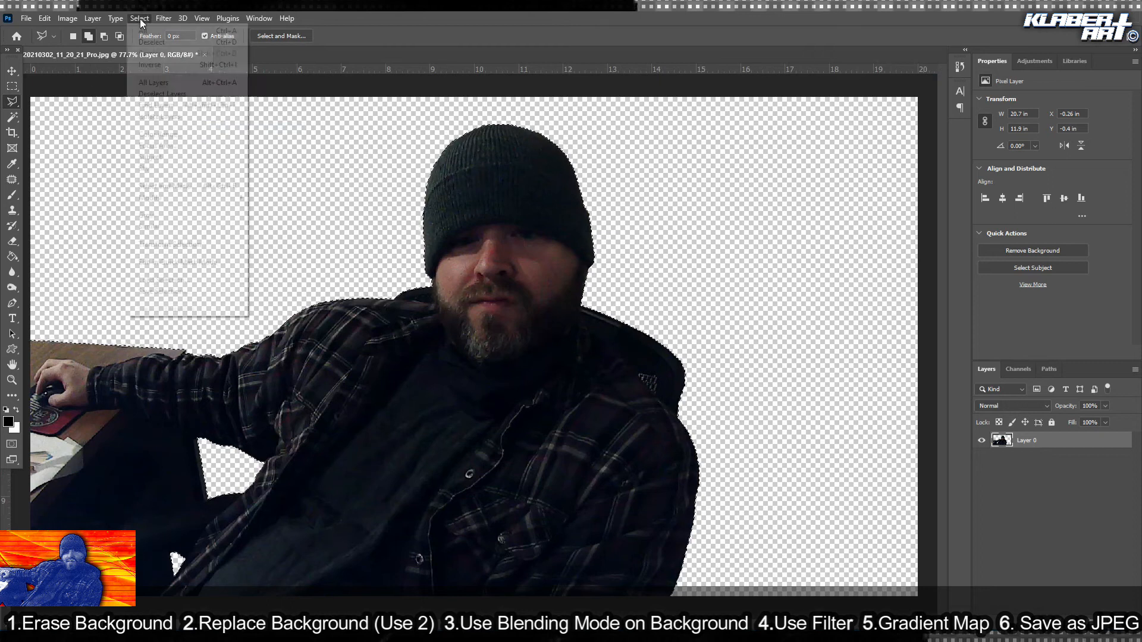
click(149, 42)
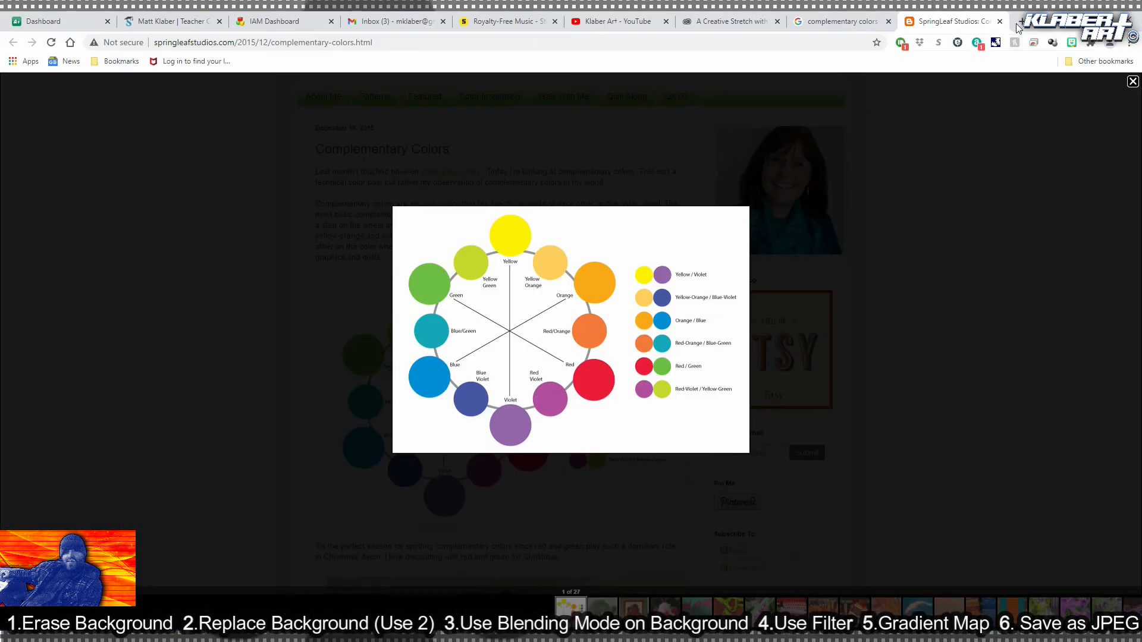
Switch to the web browser and open a new tab for a Google search.
click(1018, 27)
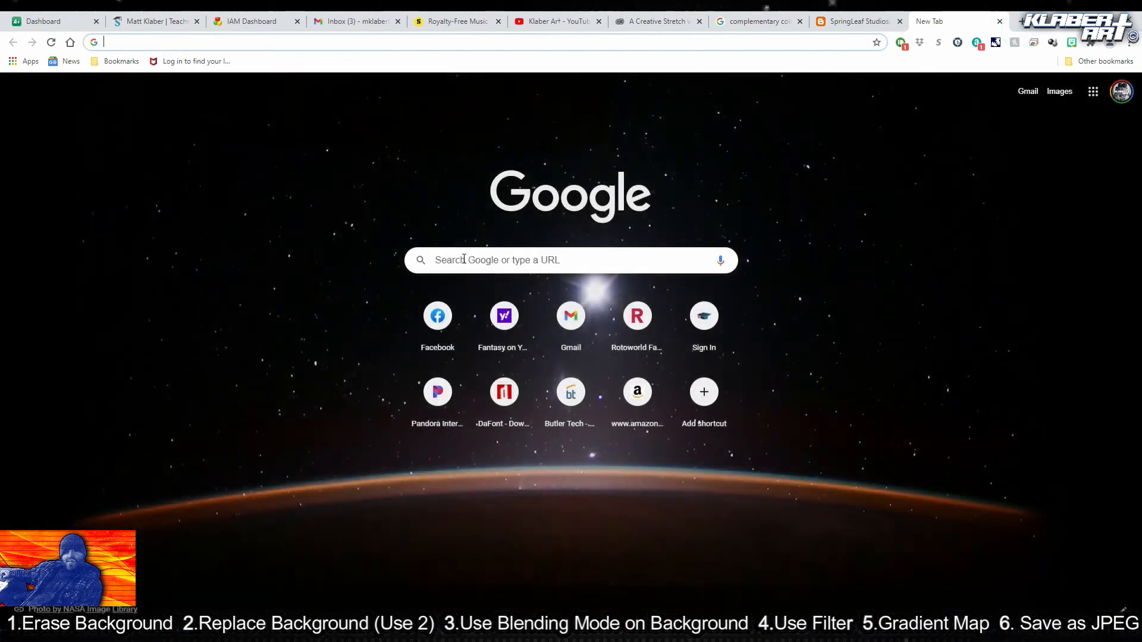
click(465, 255)
text(o)
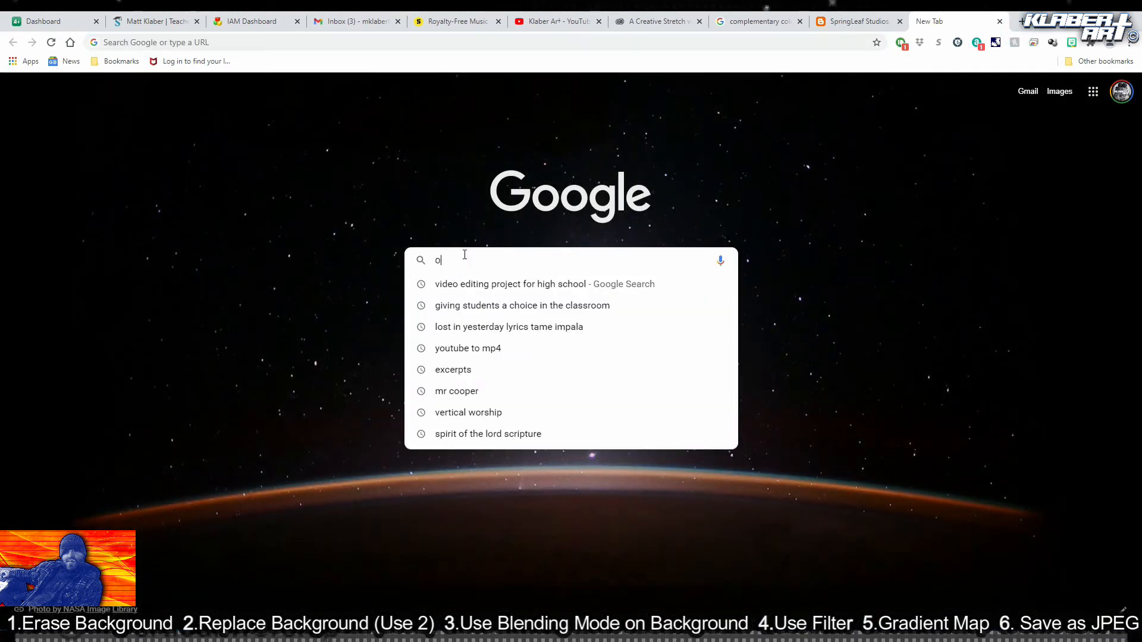
text(range)
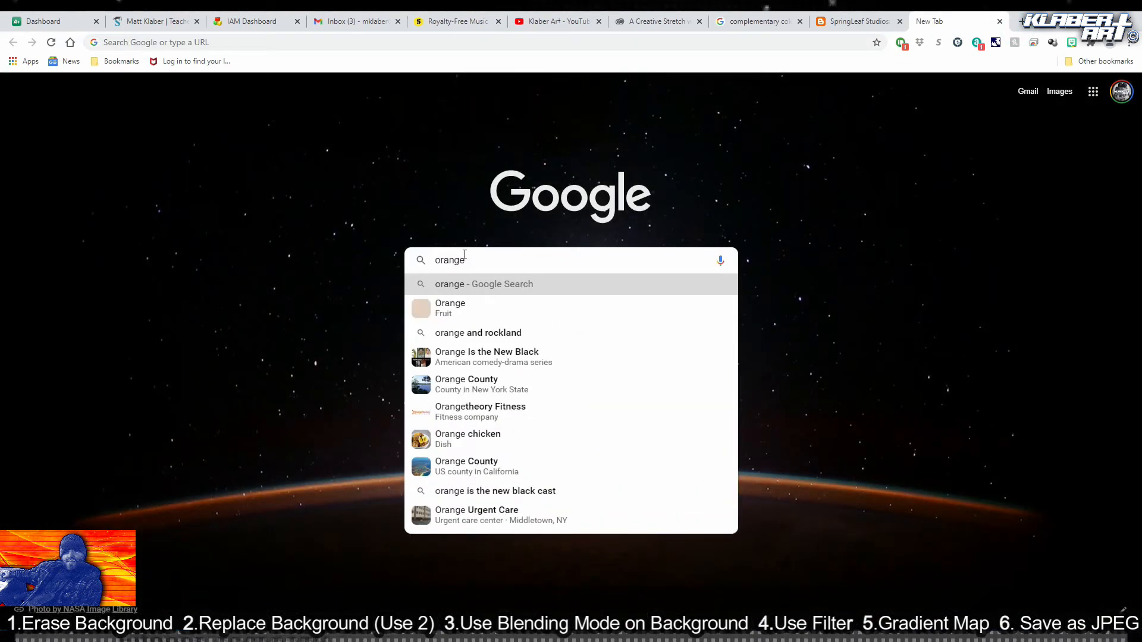
key(BackSpace)
key(BackSpace)
key(BackSpace)
key(BackSpace)
key(BackSpace)
key(BackSpace)
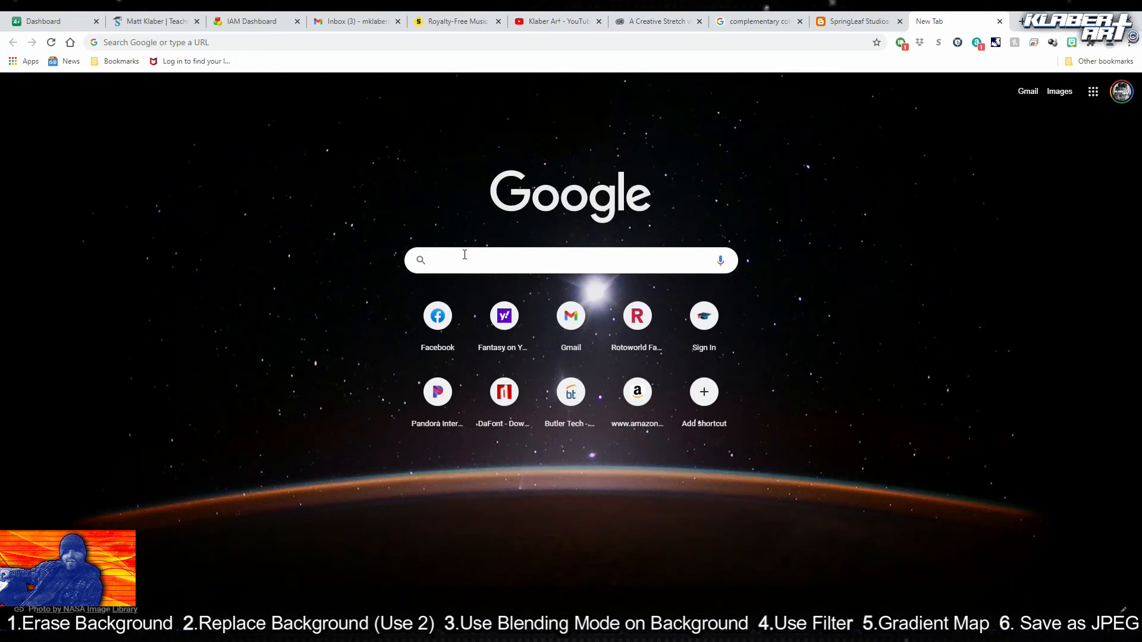
Search Google for "orange background" and show the image results.
text(orange backjg)
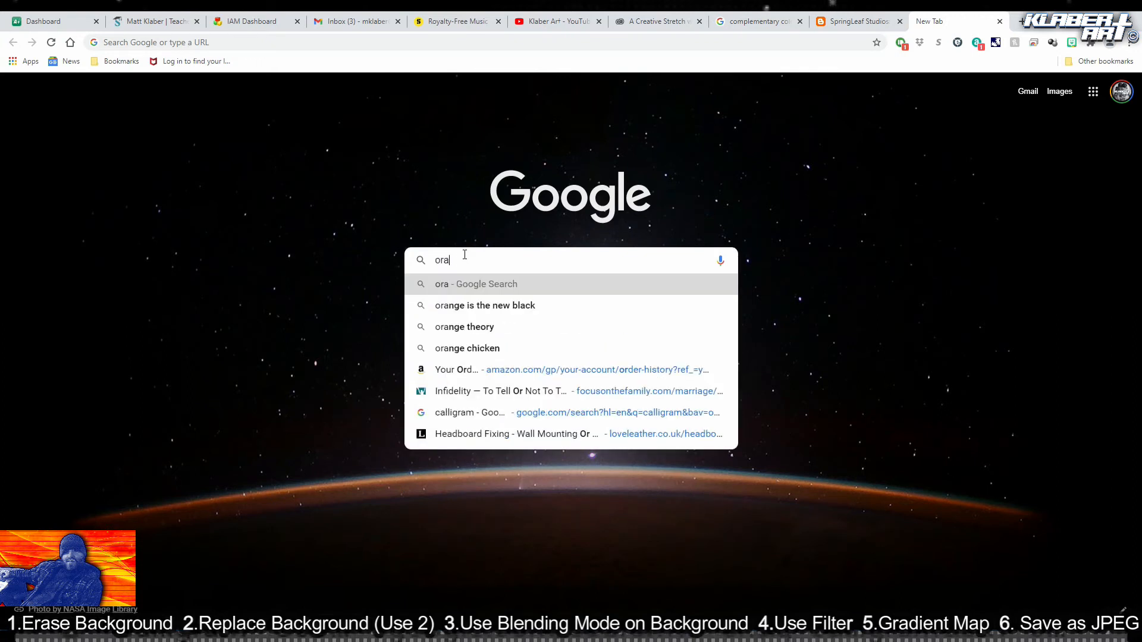
key(BackSpace)
key(BackSpace)
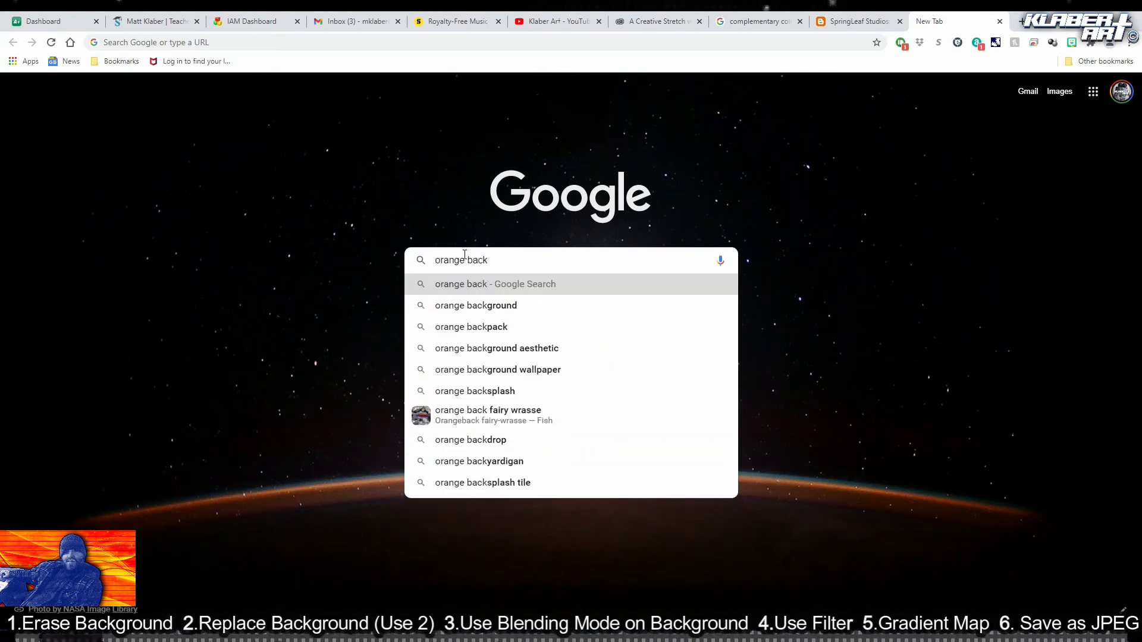
text(ground)
key(Return)
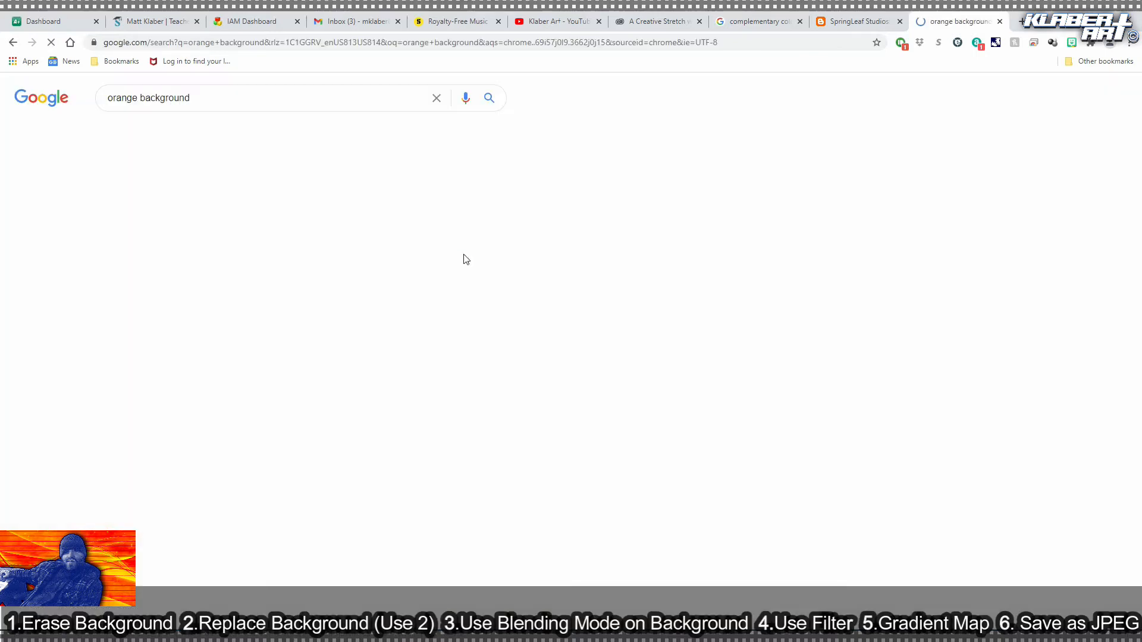
click(173, 140)
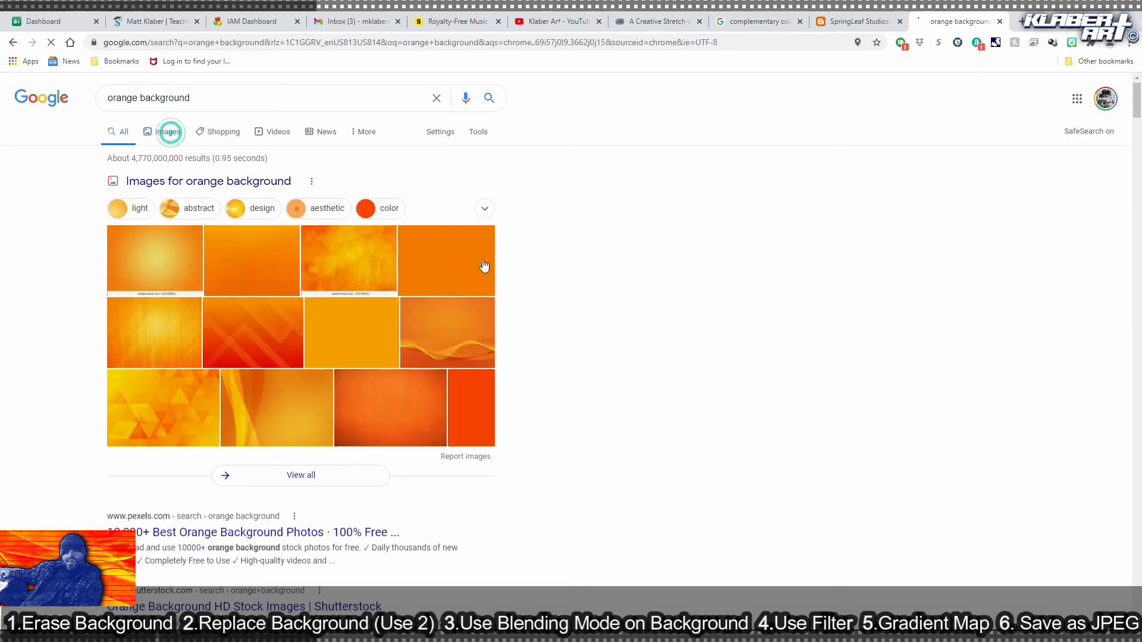
Choose the Motion Array orange background with flowing wavy lines from the image results and copy it.
scroll(633, 341, down, 7)
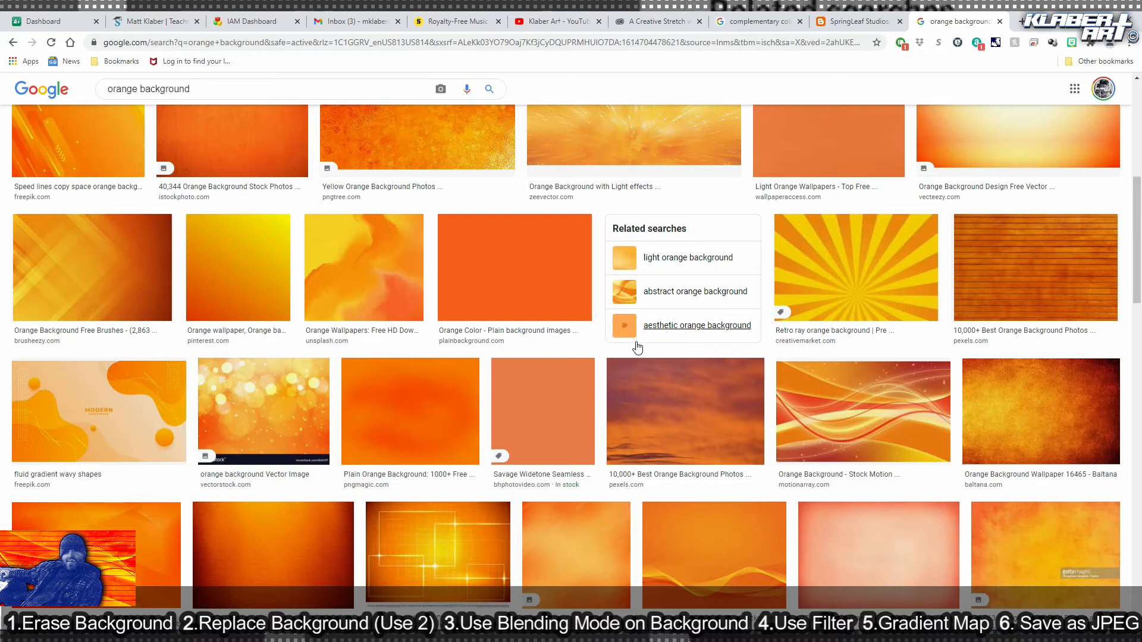
scroll(619, 494, down, 2)
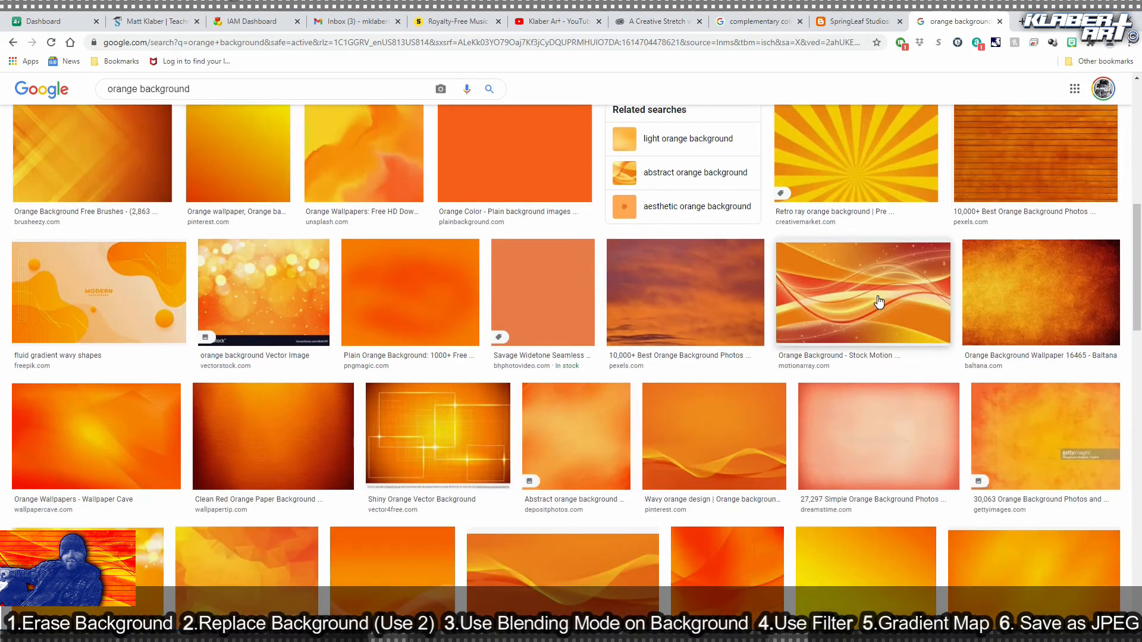
click(879, 302)
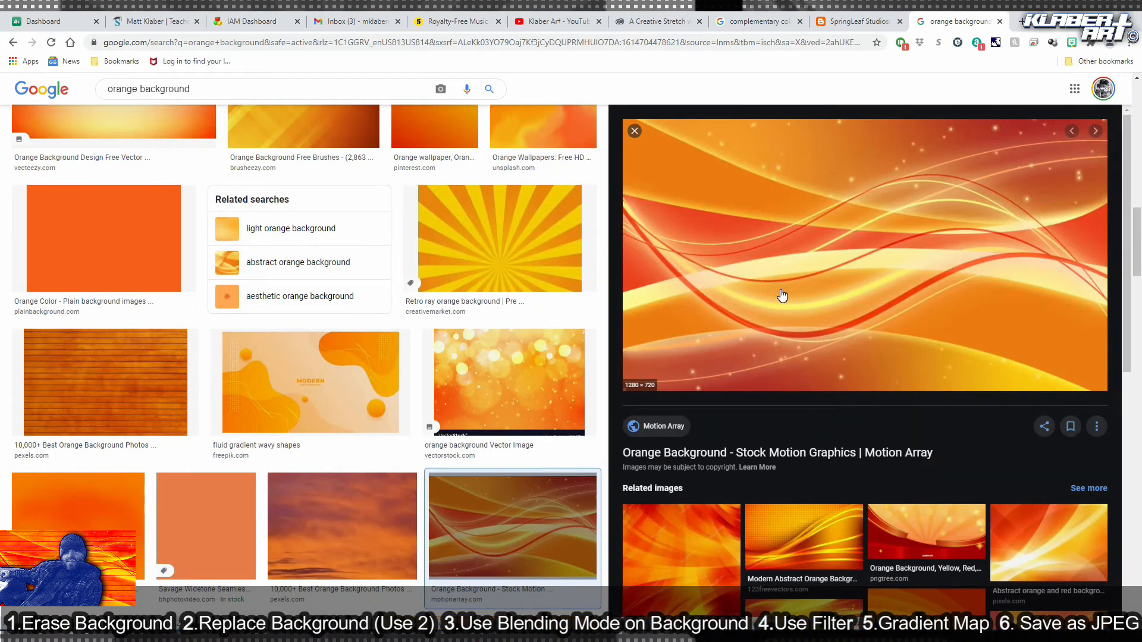
right_click(774, 271)
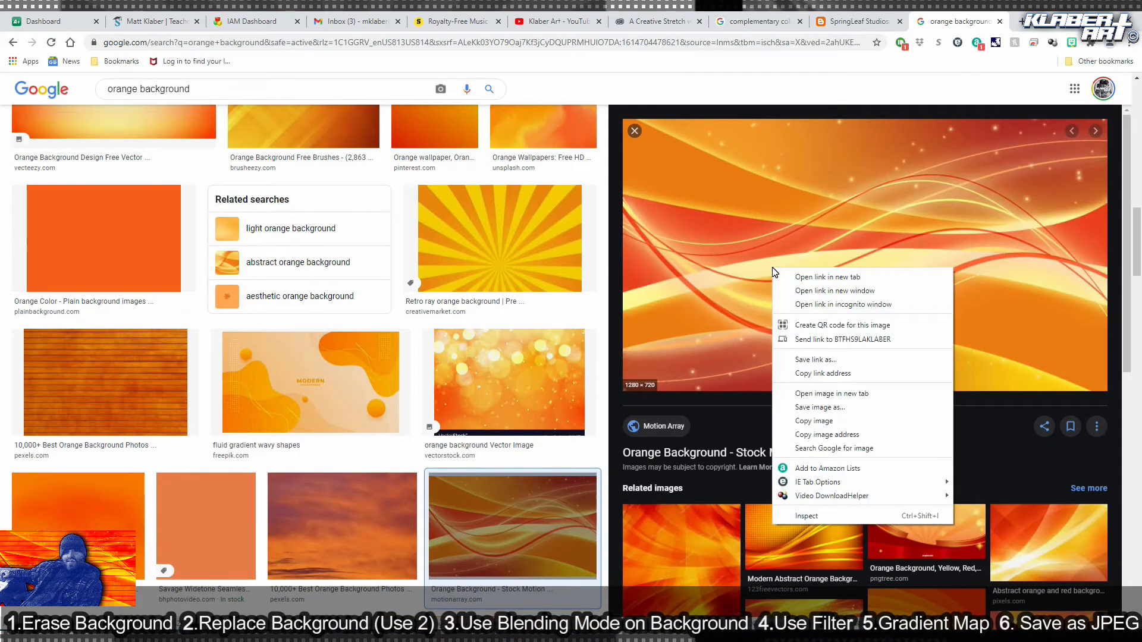
click(796, 422)
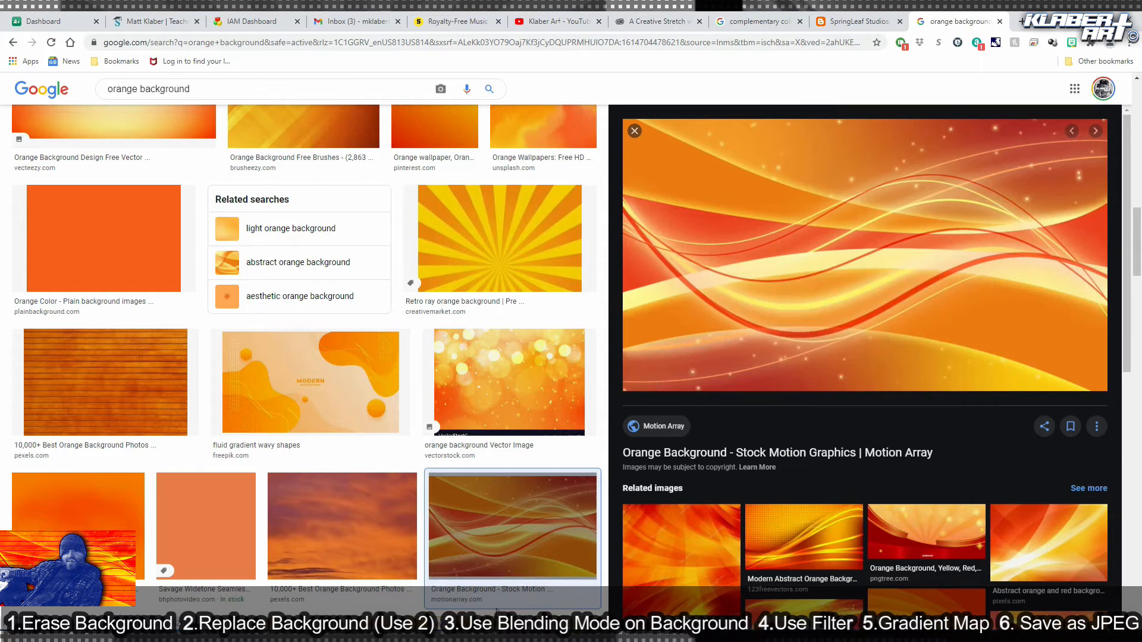
Switch back to Photoshop and paste the copied wavy orange background into the portrait document.
key(alt+Tab)
click(45, 17)
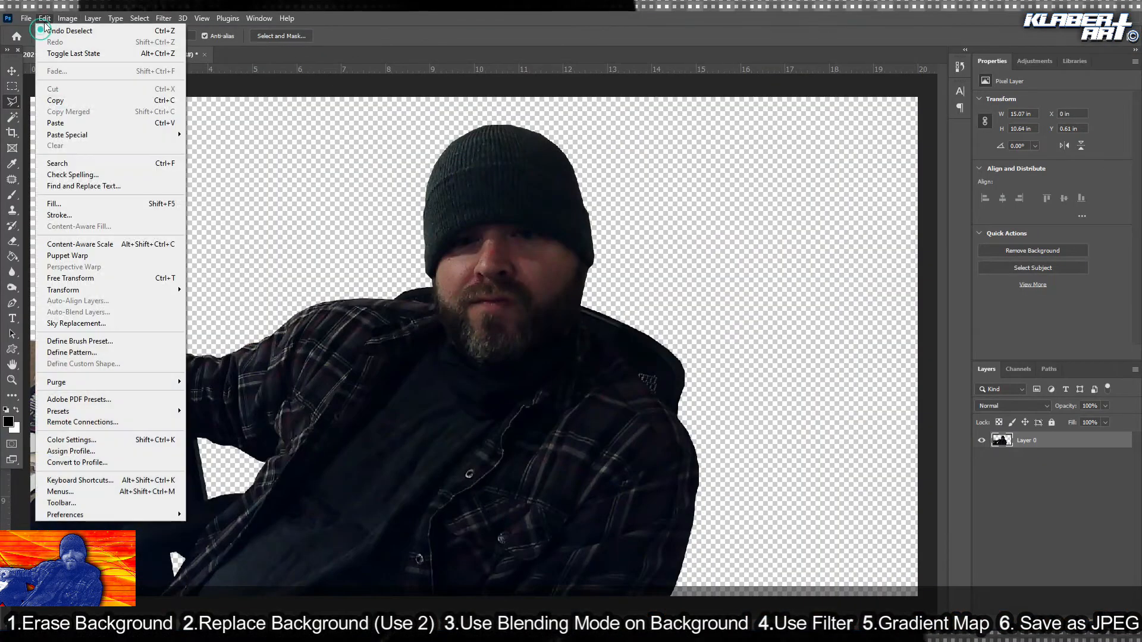
click(82, 121)
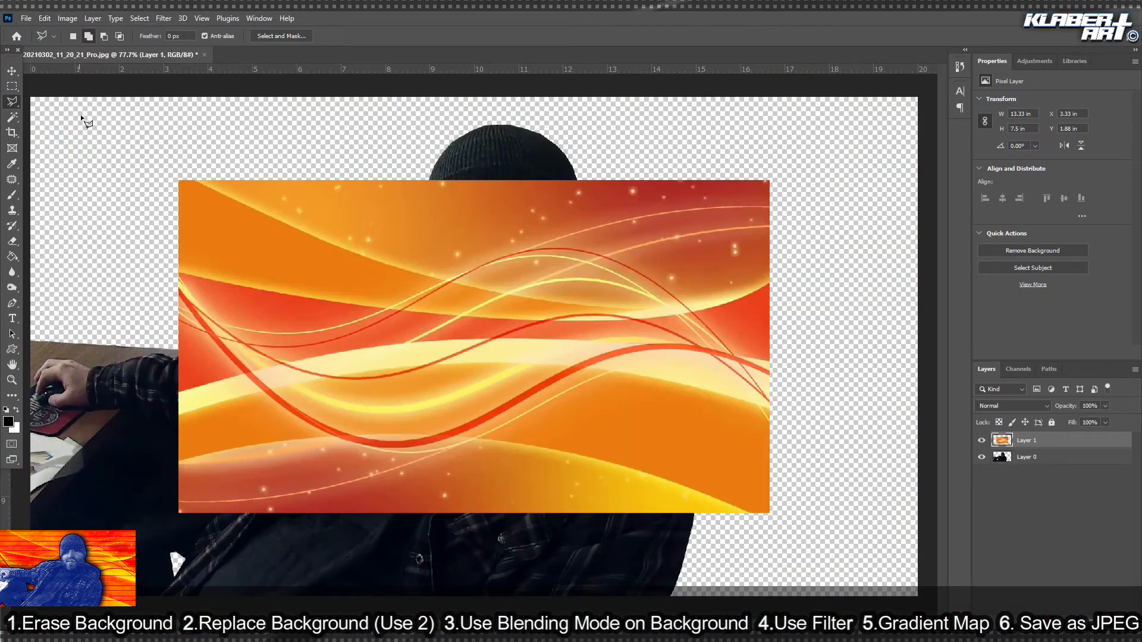
Scale the pasted wavy background with Free Transform to cover the whole canvas and move its layer beneath the man's layer.
click(45, 18)
click(97, 280)
drag(200, 198, 53, 108)
drag(621, 423, 936, 598)
key(Return)
drag(1042, 448, 1041, 469)
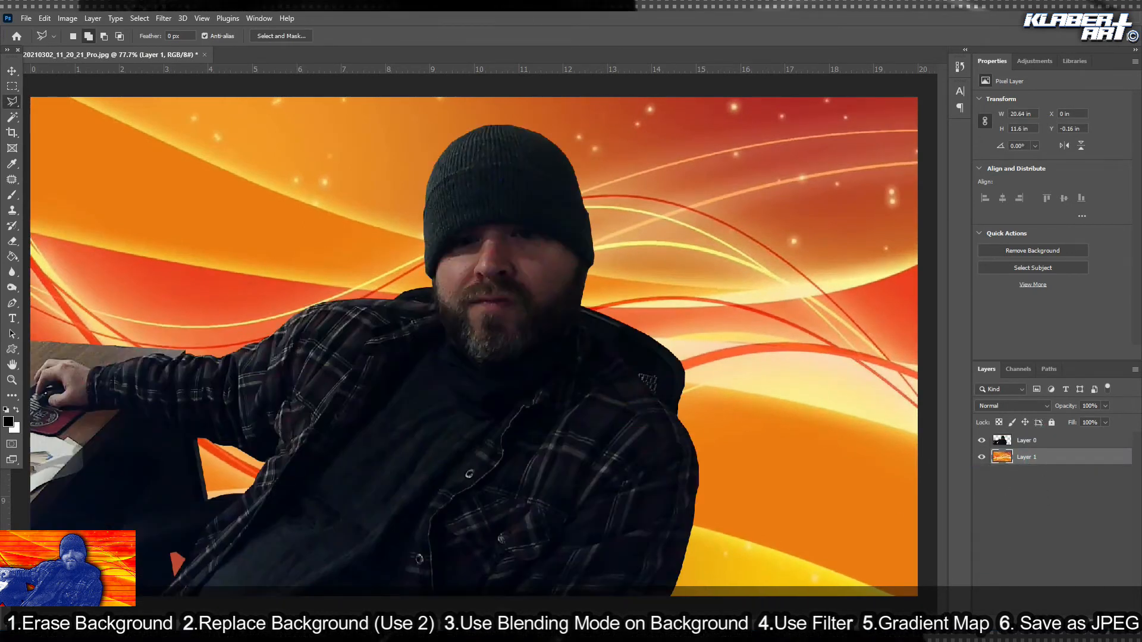
Switch to the web browser and copy the Pexels orange wood plank image from the search results.
click(190, 595)
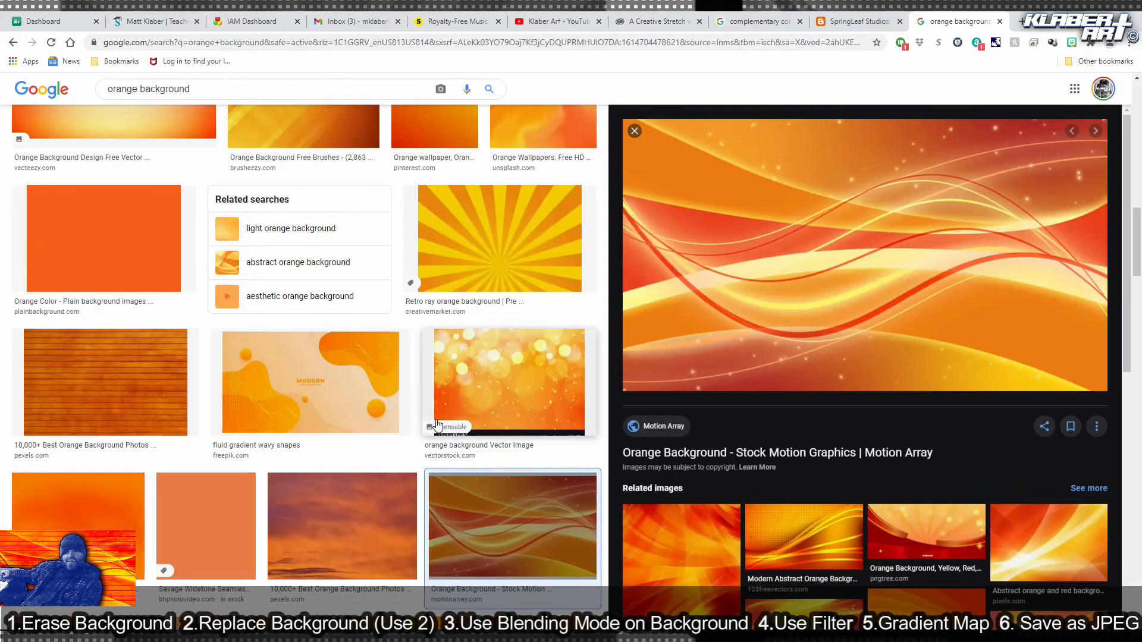
click(143, 397)
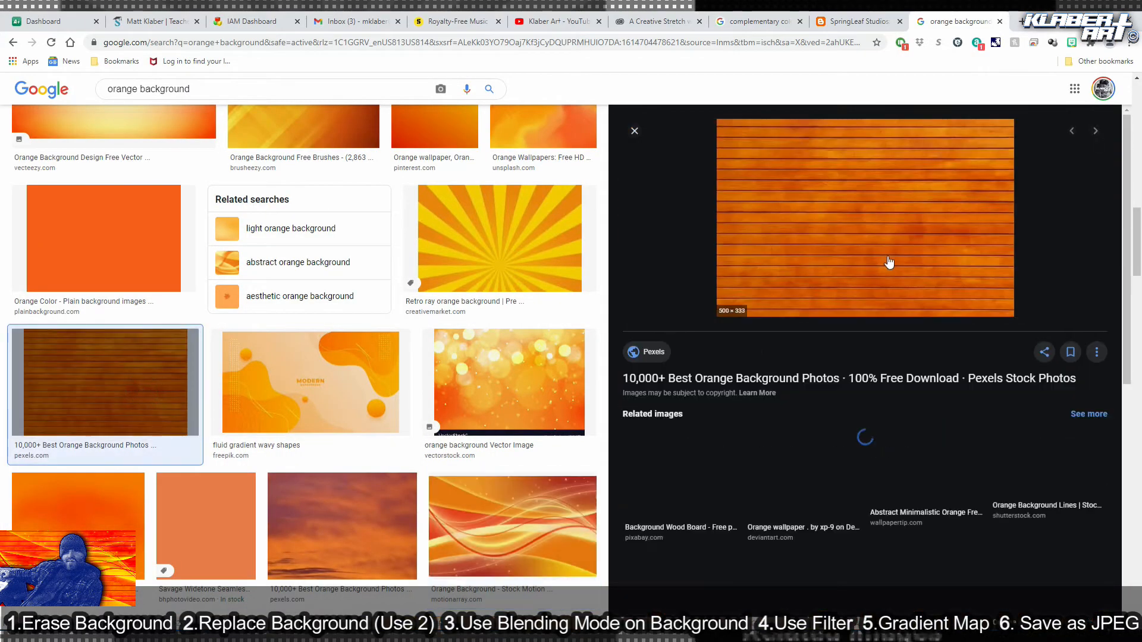
right_click(874, 240)
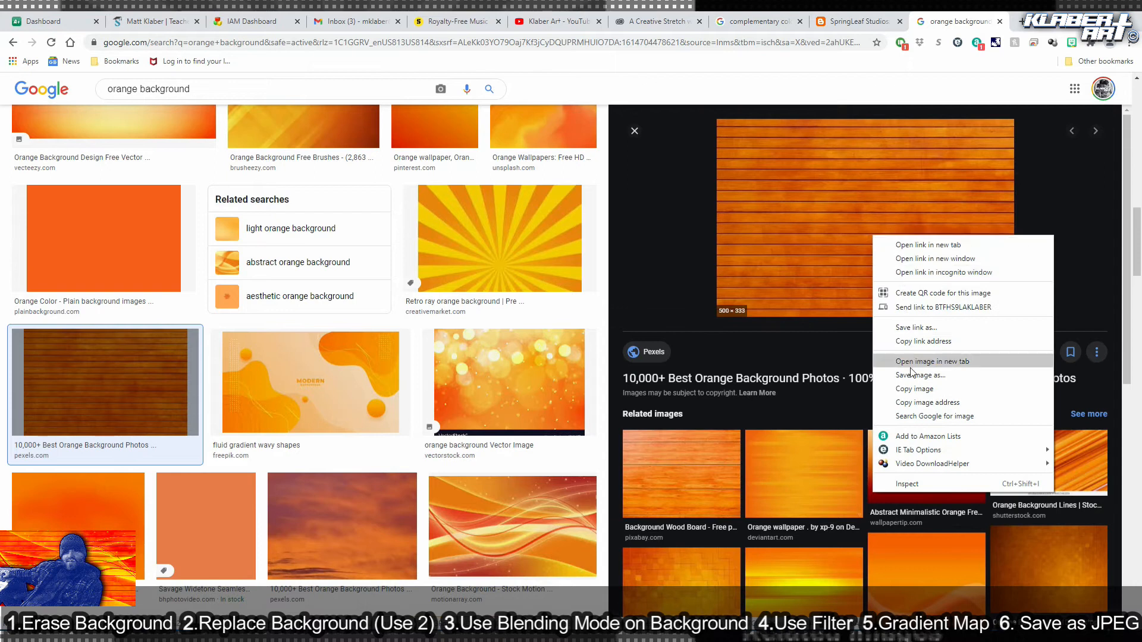
click(915, 389)
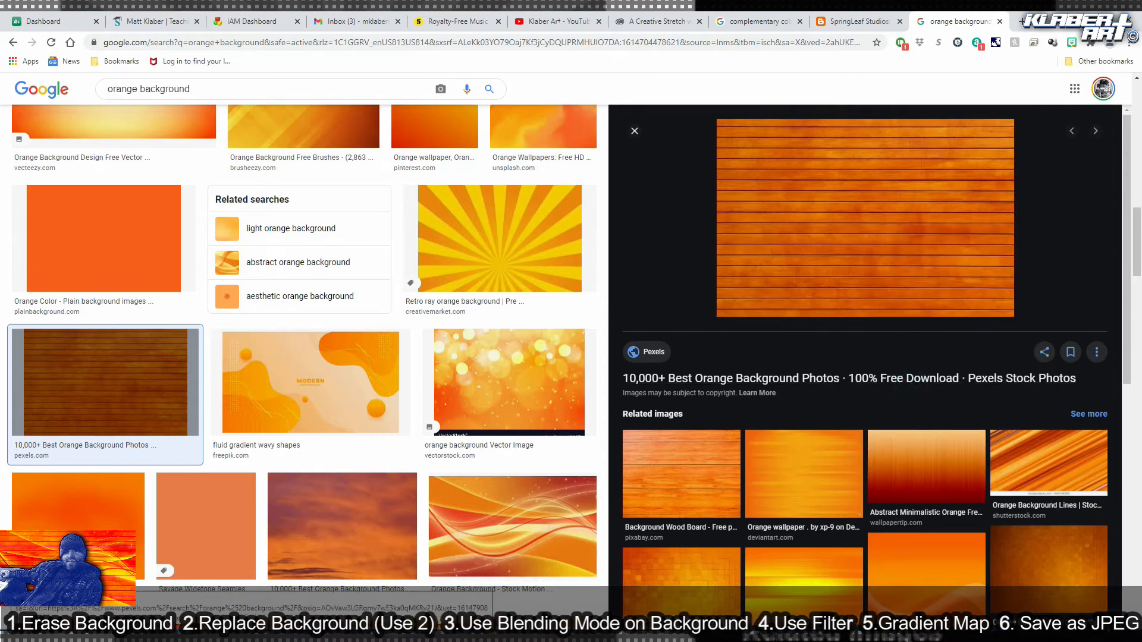
Return to Photoshop and paste the wood plank image directly above the wavy background layer.
mouse_move(481, 632)
click(481, 577)
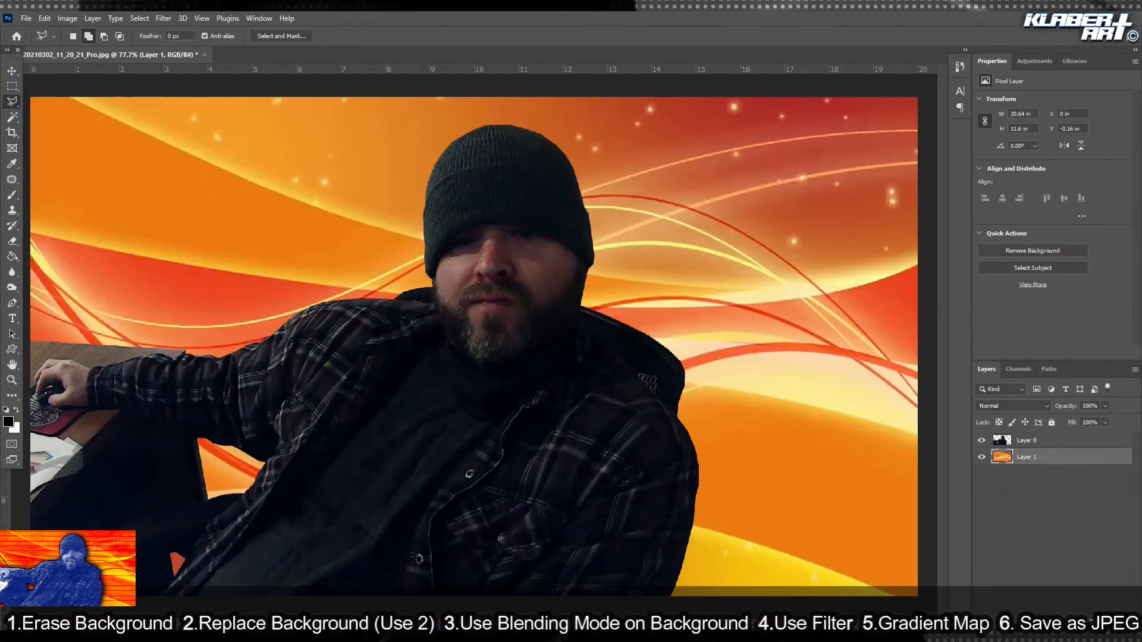
click(46, 19)
click(55, 122)
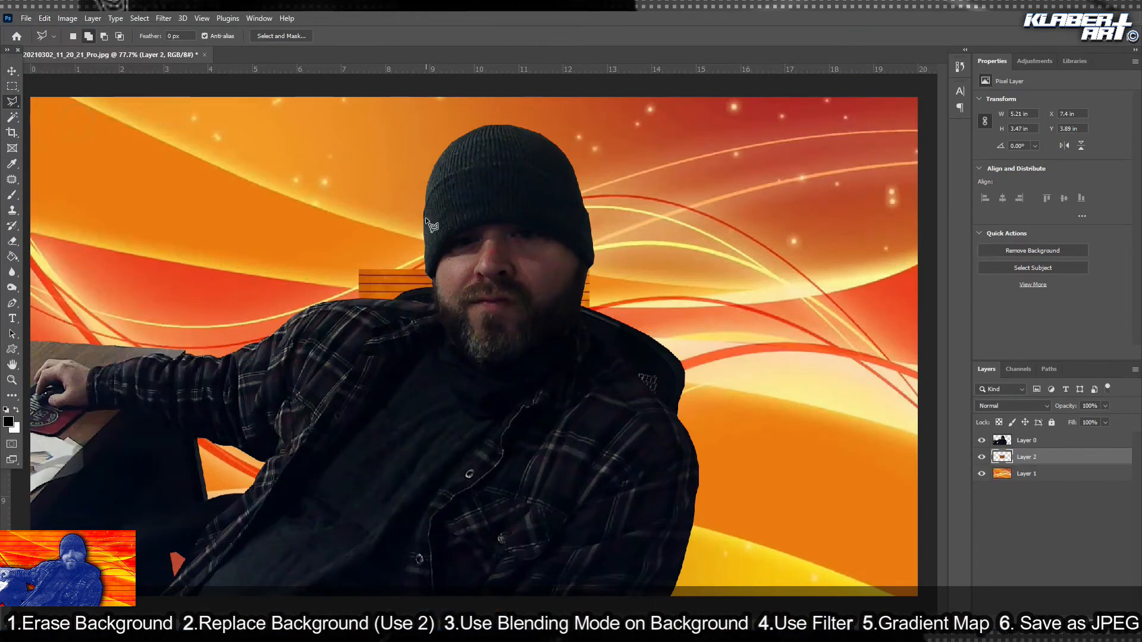
Enlarge the wood plank layer with Free Transform until it covers the whole canvas behind the man.
click(45, 18)
click(137, 278)
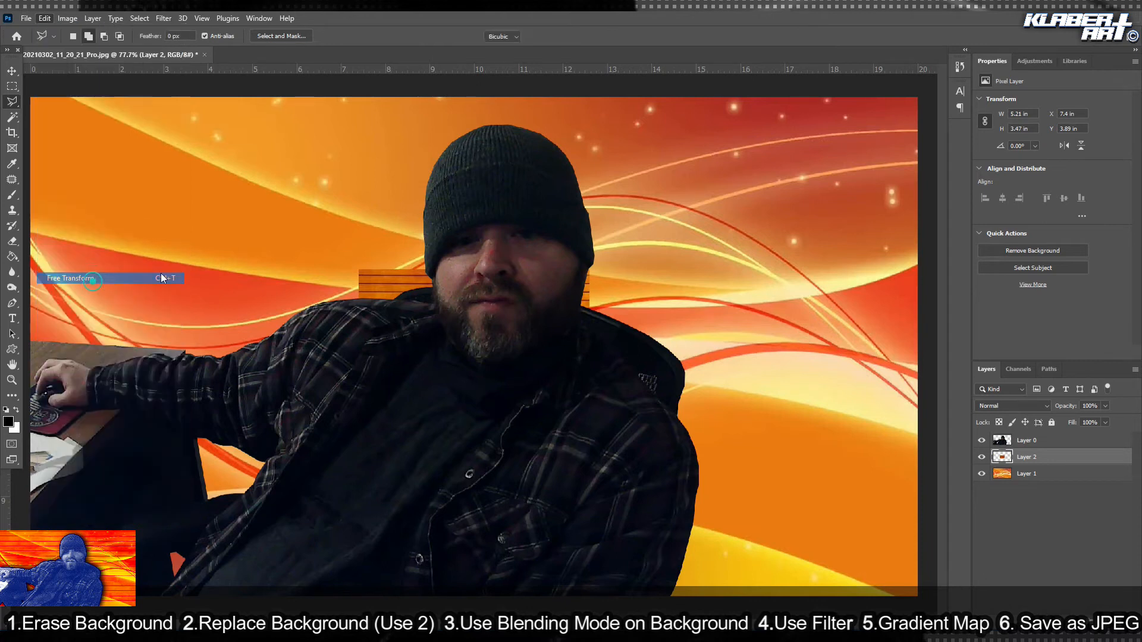
drag(362, 267, 10, 64)
drag(592, 423, 944, 612)
key(Return)
key(l)
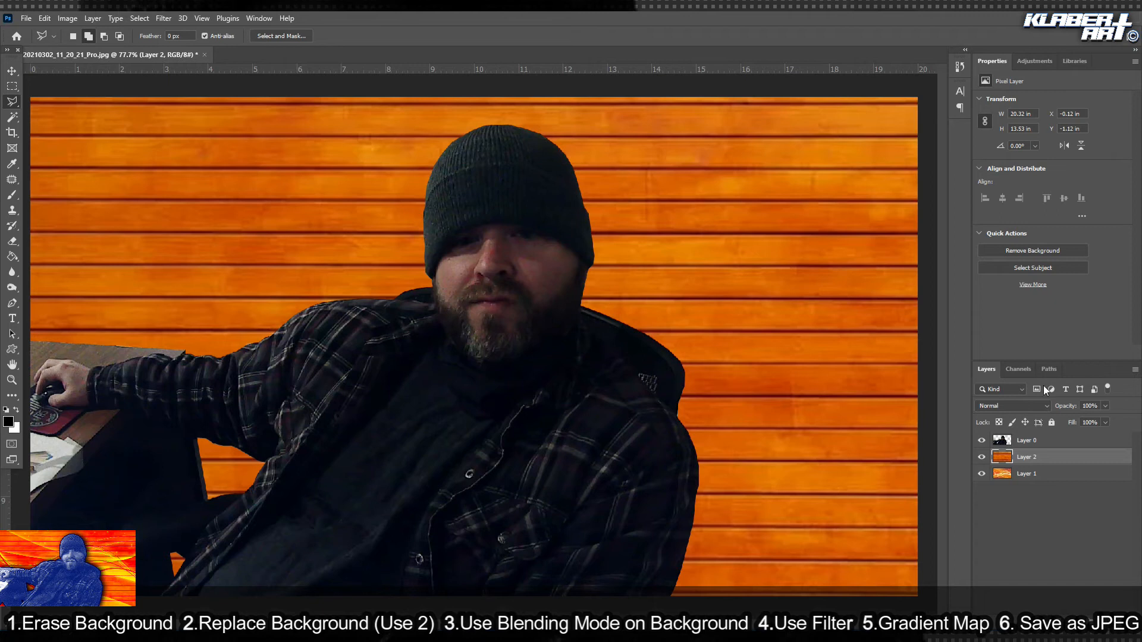
Try the Dissolve and Darken blending modes on the wood plank layer.
click(1047, 406)
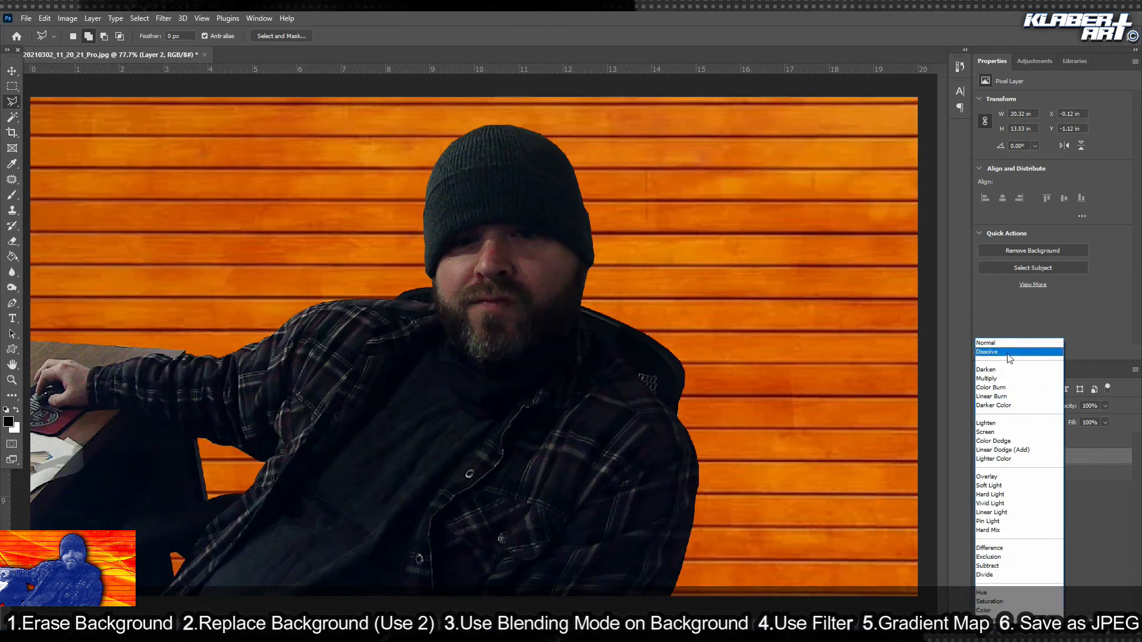
click(1010, 354)
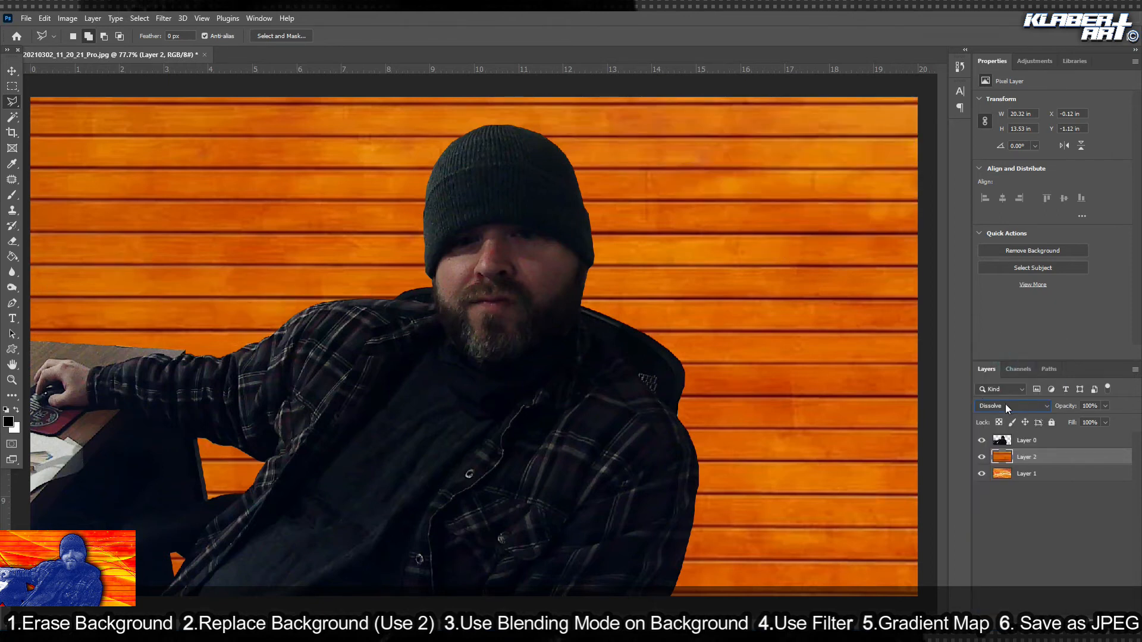
click(1044, 406)
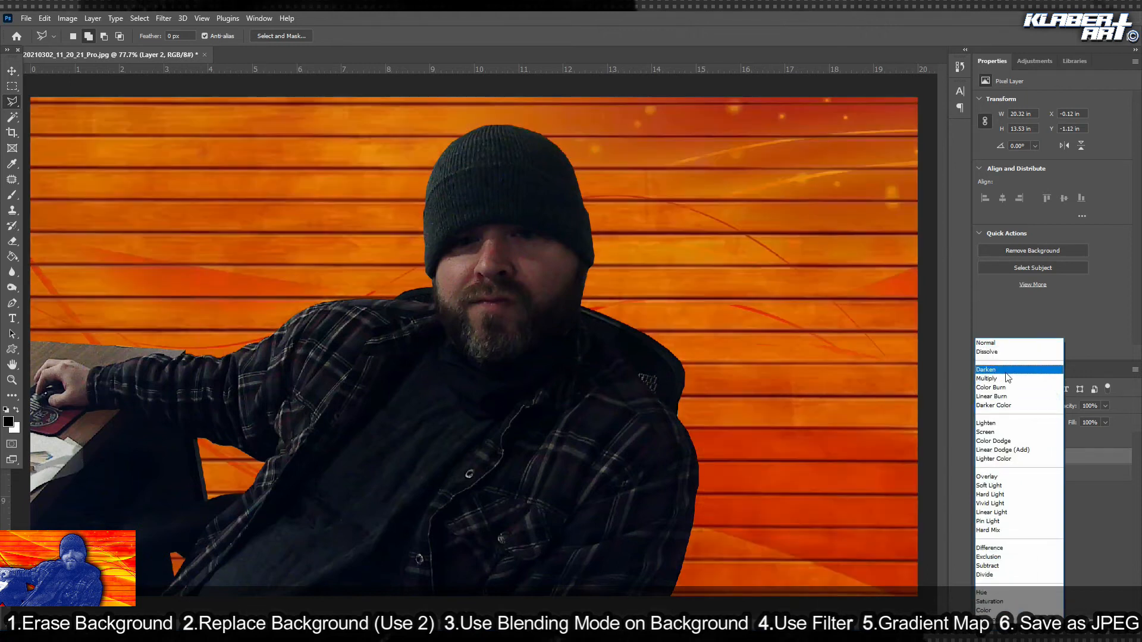
click(1006, 371)
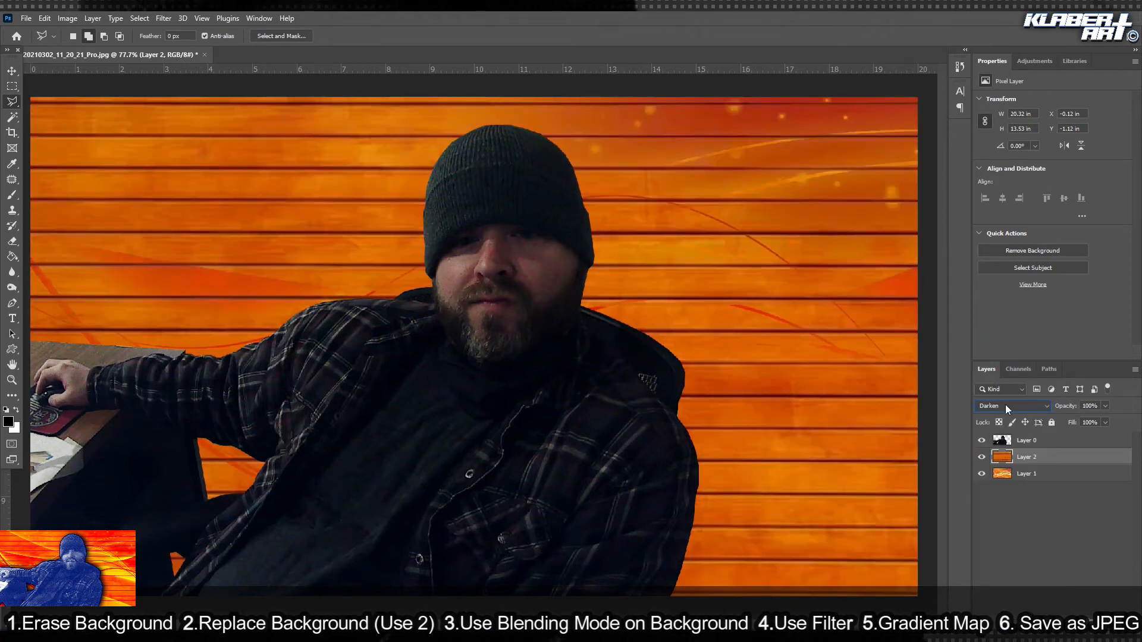
Compare further blending modes on the wood plank layer and settle on Vivid Light to mix it with the wavy background.
scroll(1008, 405, down, 2)
scroll(1012, 405, down, 4)
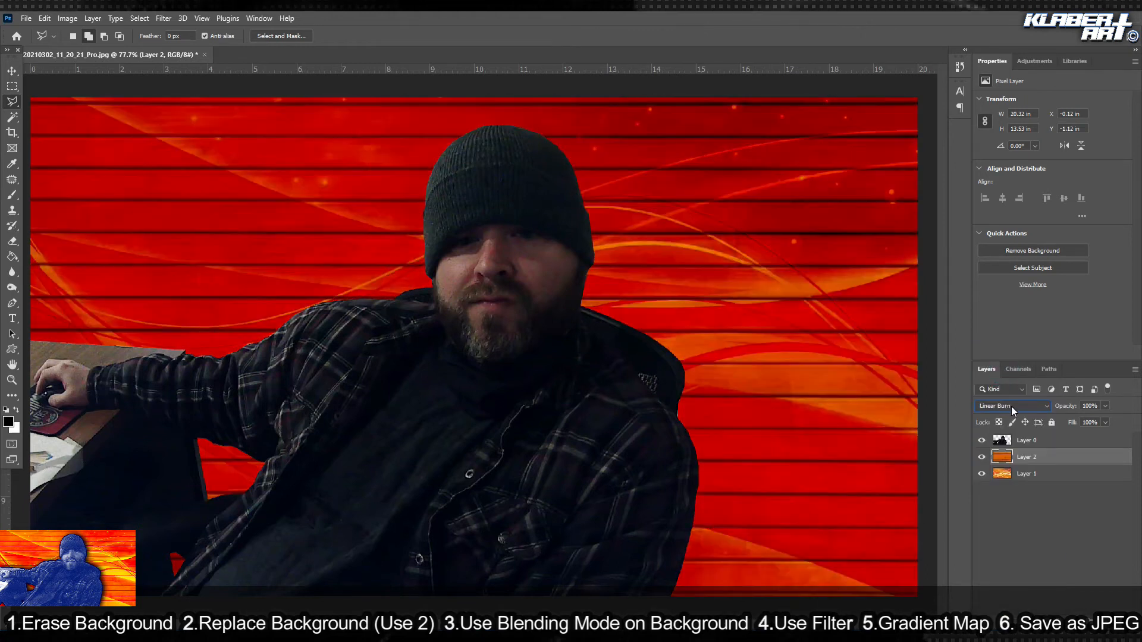
scroll(1011, 406, down, 4)
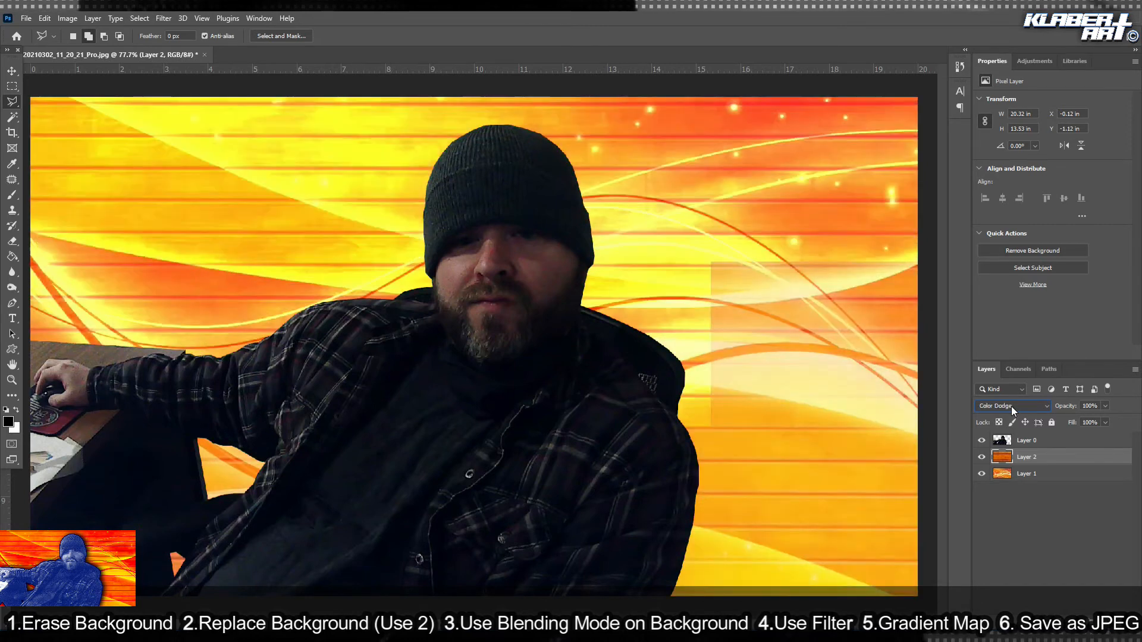
scroll(1011, 406, down, 2)
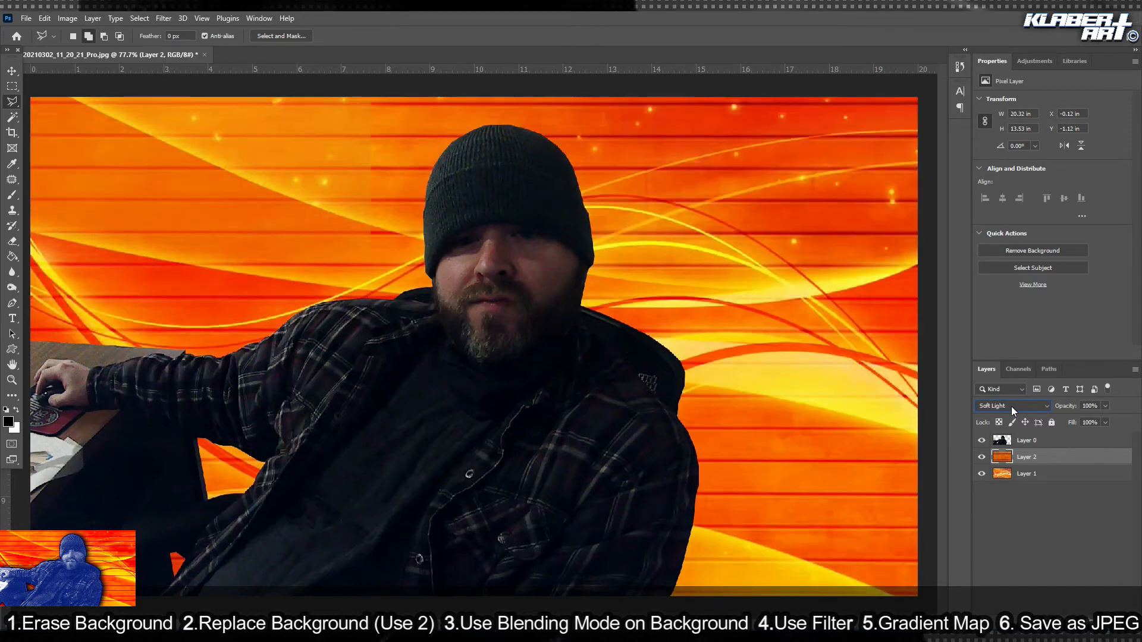
scroll(1011, 406, down, 2)
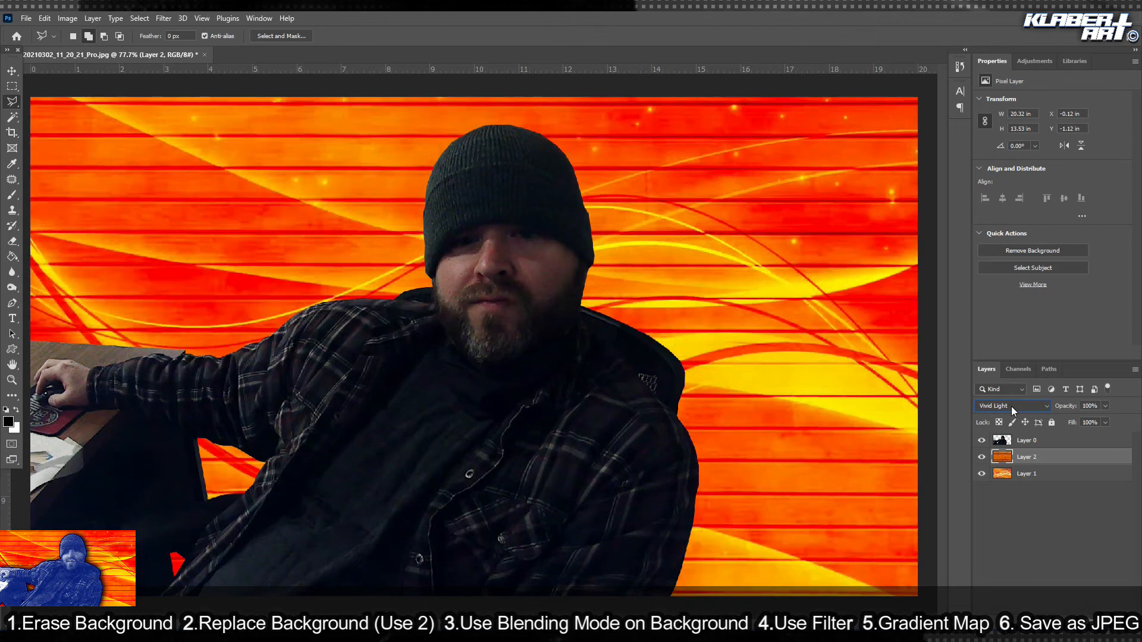
scroll(1012, 405, up, 1)
Select the man's layer, Layer 0, and open the Filter Gallery for it.
click(1048, 441)
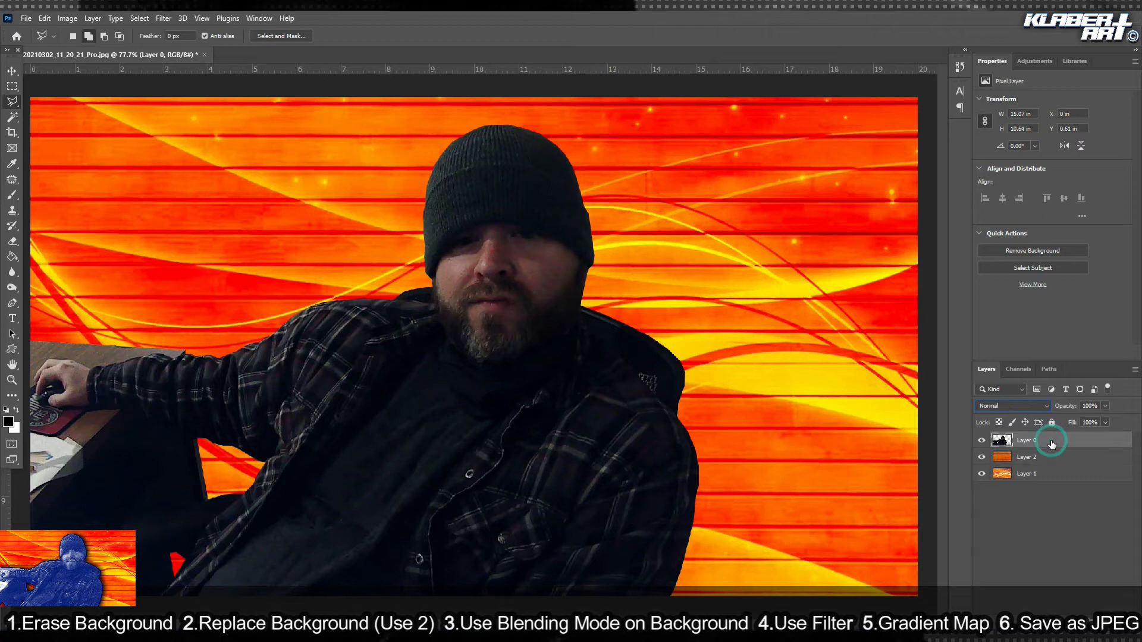
click(68, 19)
click(69, 18)
click(162, 19)
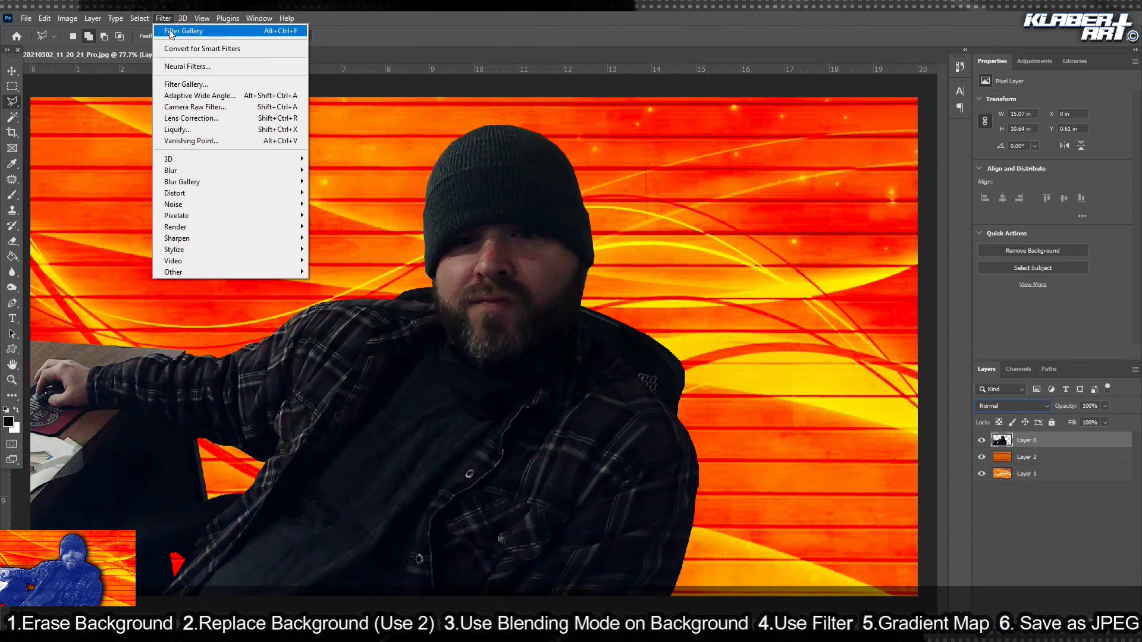
click(182, 84)
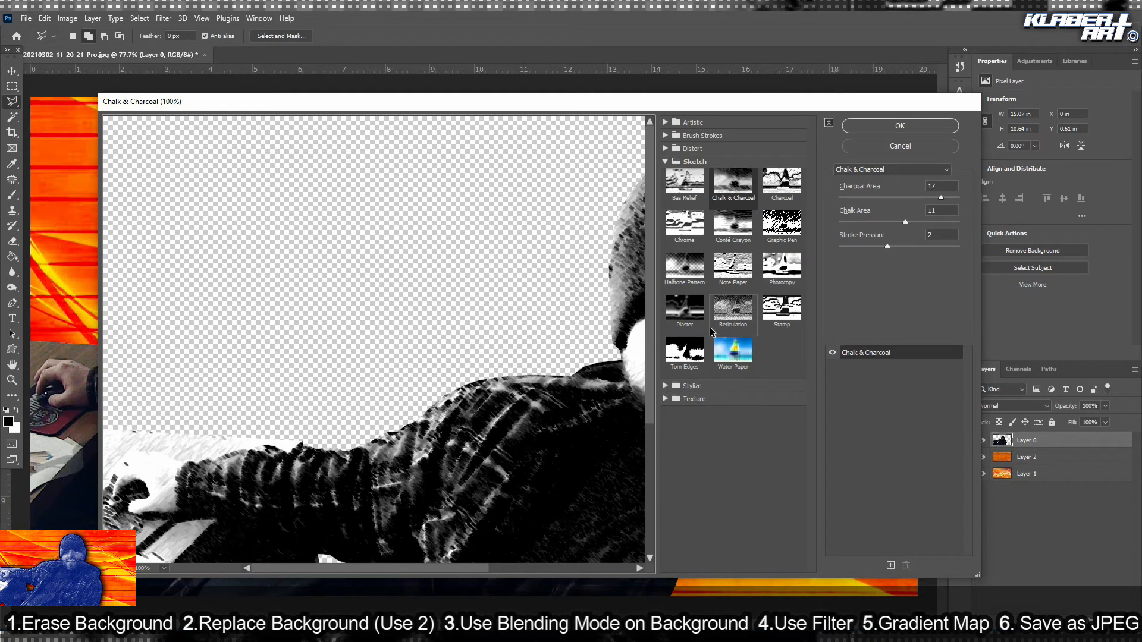
Try Brush Strokes, Distort and Texture filters on the man, including Ink Outlines, Ocean Ripple and Craquelure.
click(667, 136)
click(726, 256)
click(732, 196)
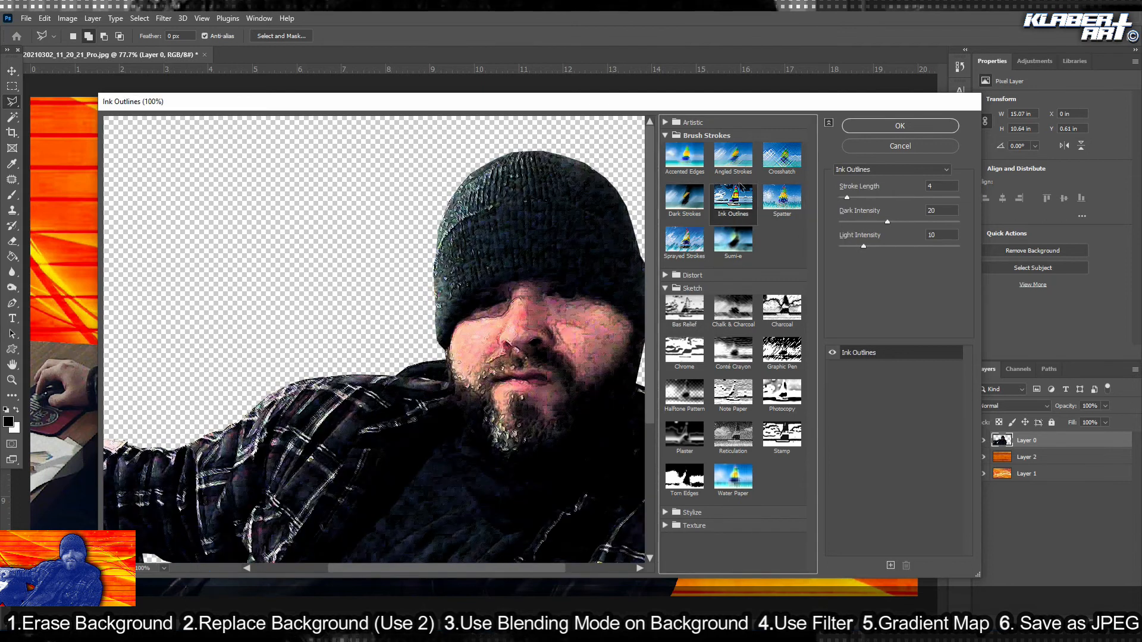
click(684, 197)
click(665, 275)
click(684, 298)
click(733, 297)
click(782, 298)
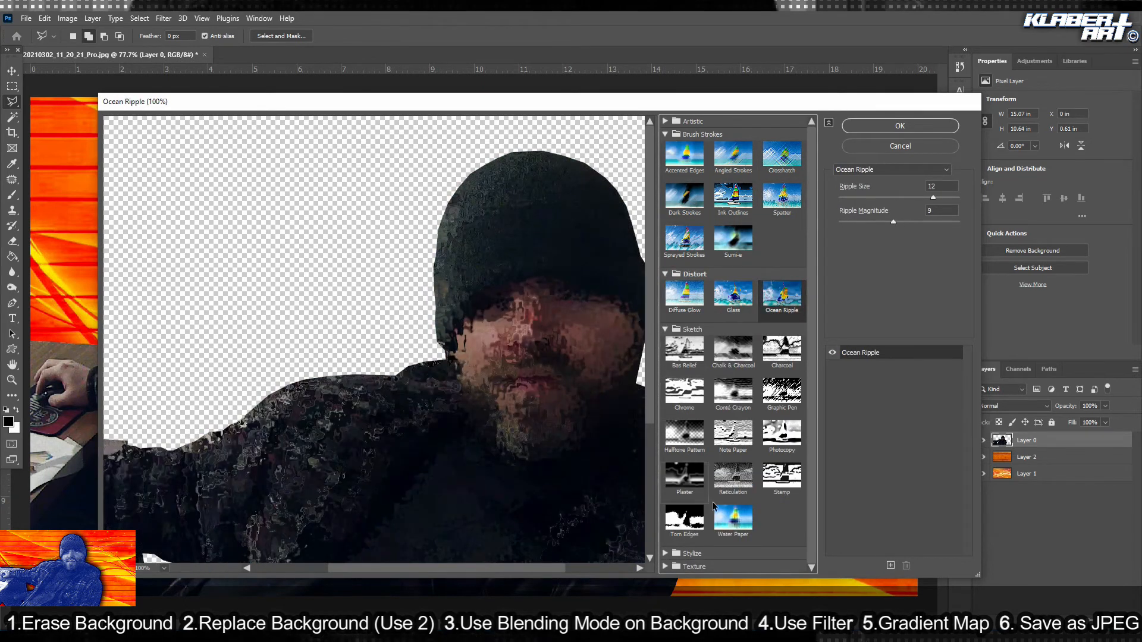
click(666, 568)
click(685, 506)
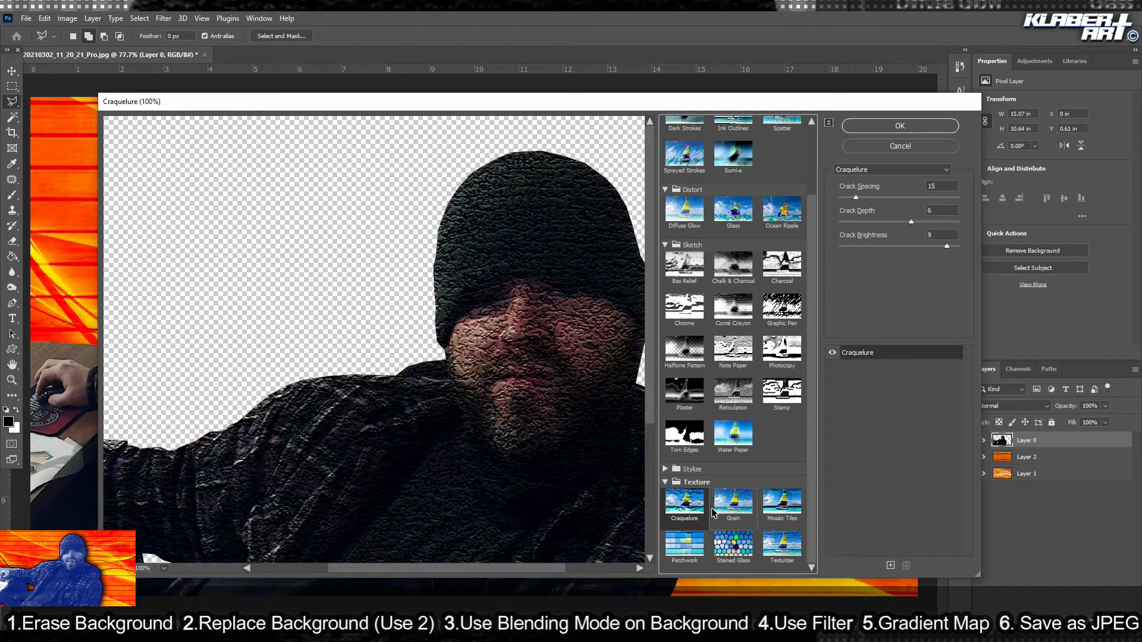
Apply the Patchwork texture filter to the man with Square Size 3 and Relief 10.
click(684, 544)
mouse_move(878, 223)
mouse_down()
mouse_move(869, 224)
mouse_move(887, 222)
mouse_up()
drag(888, 199, 869, 202)
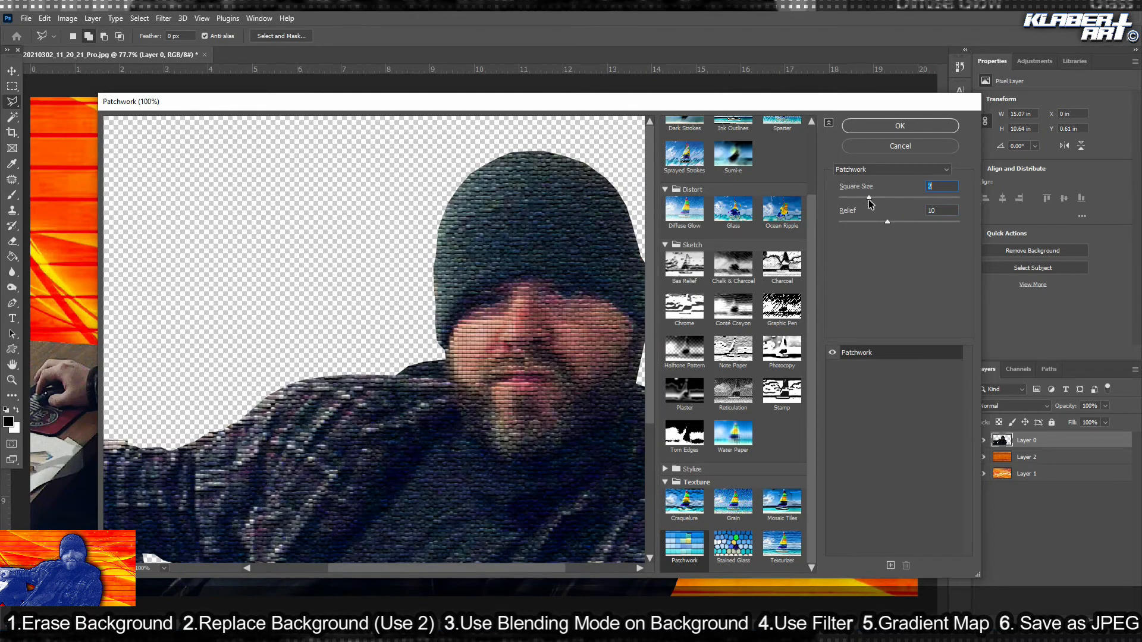
click(871, 197)
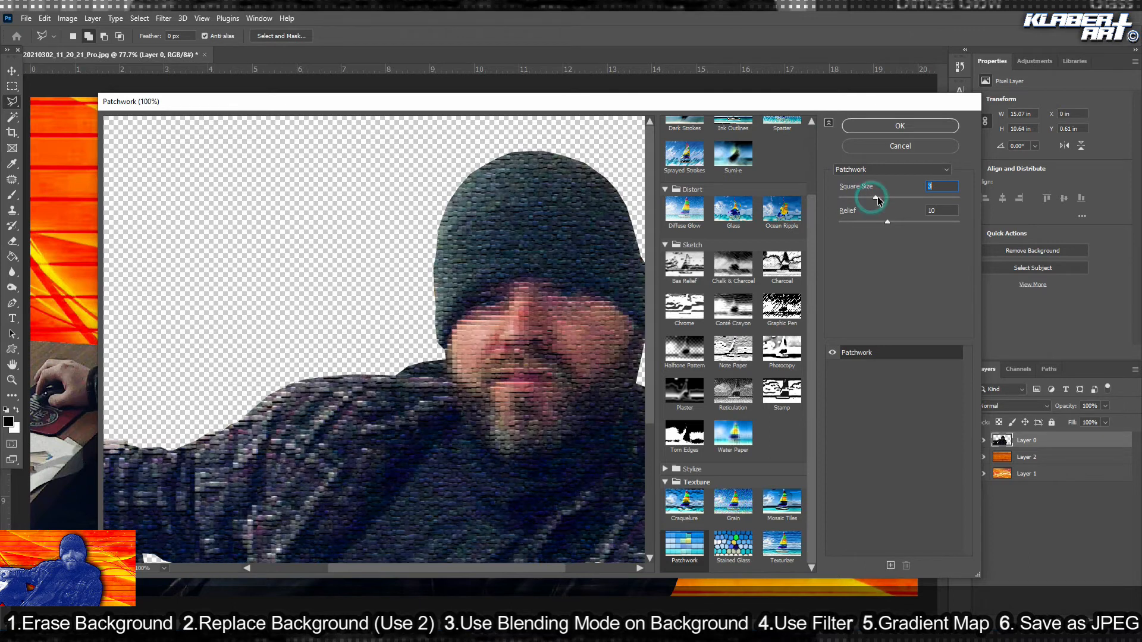
click(900, 127)
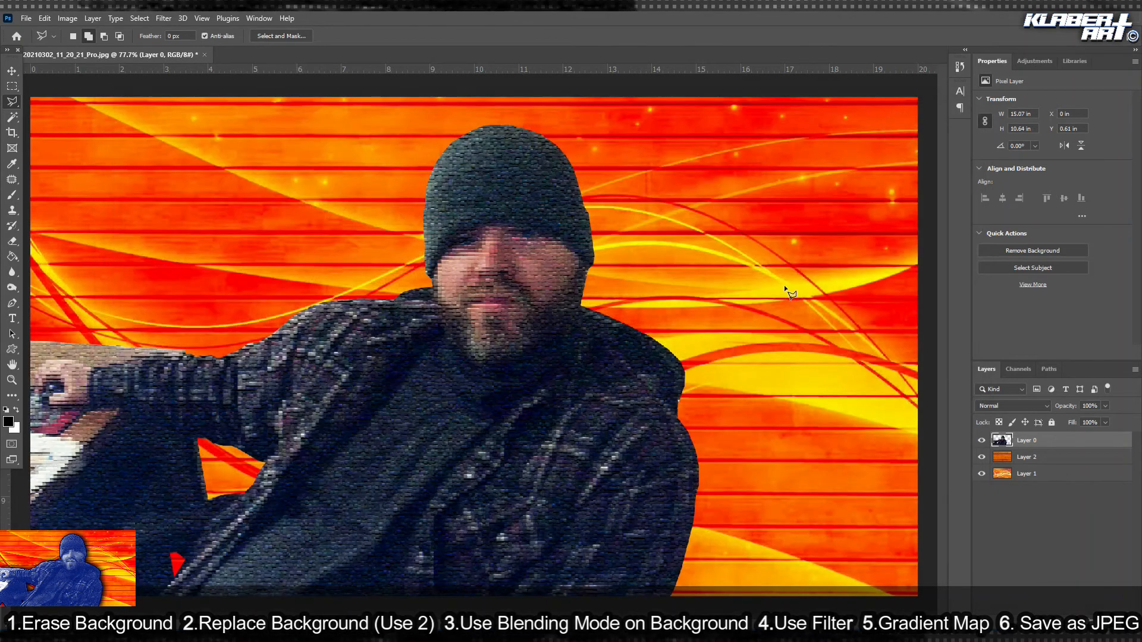
Start a Gradient Map adjustment on the man's layer and open its gradient for editing.
click(67, 19)
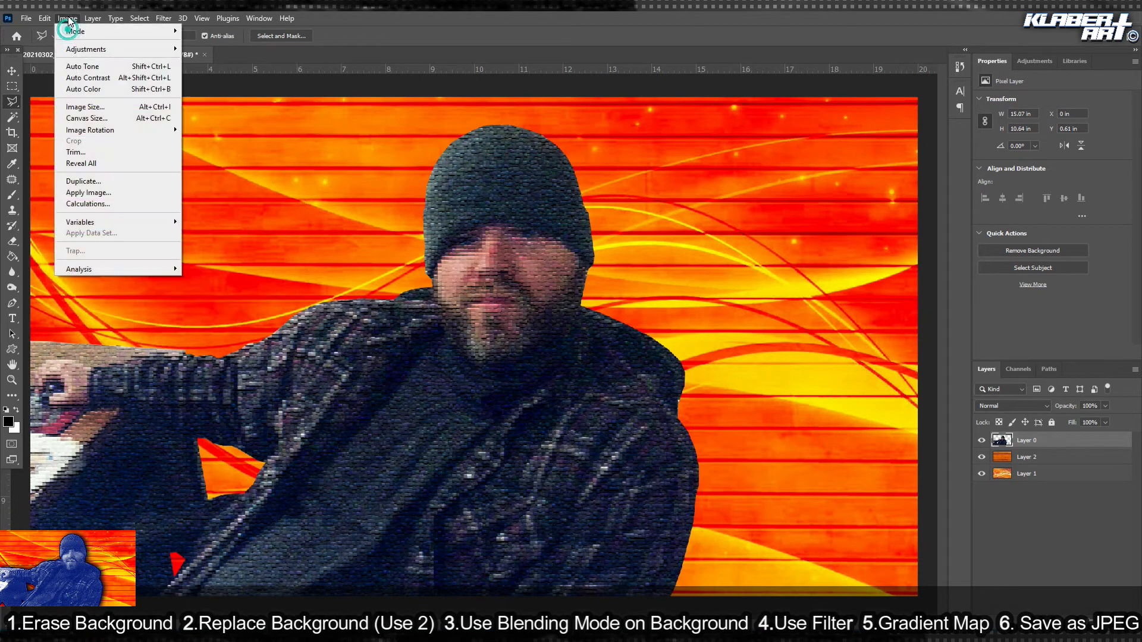
mouse_move(136, 50)
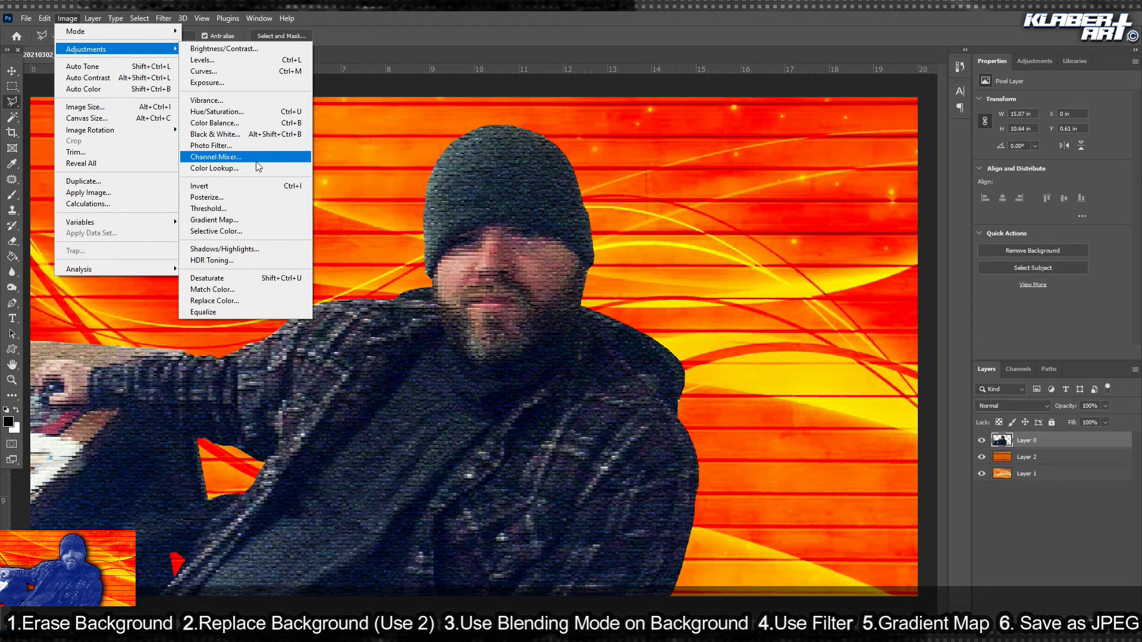
click(257, 222)
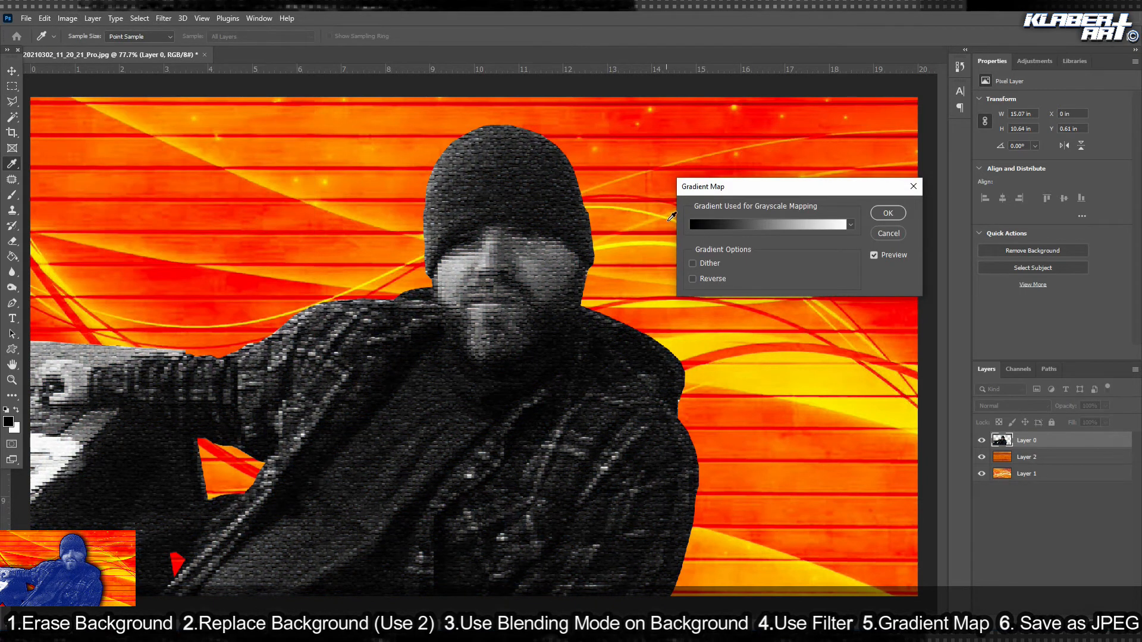
click(777, 225)
Change the gradient's black stop to dark blue 031b76 and apply the blue-to-white Gradient Map to the man.
click(772, 346)
double_click(772, 346)
click(916, 467)
click(899, 494)
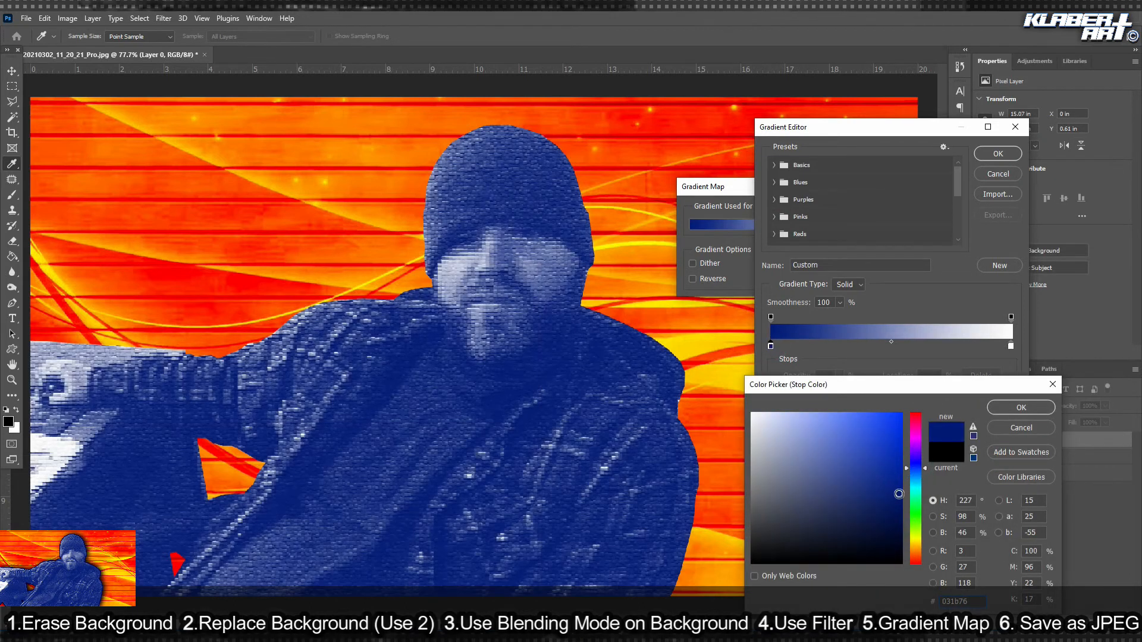
click(1009, 408)
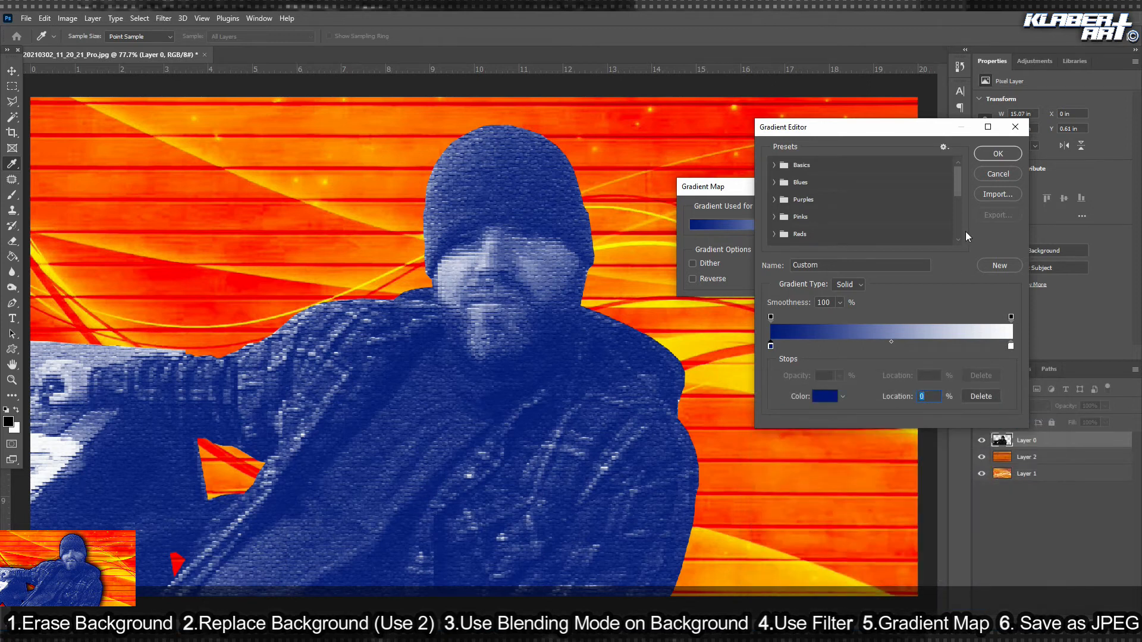
click(999, 154)
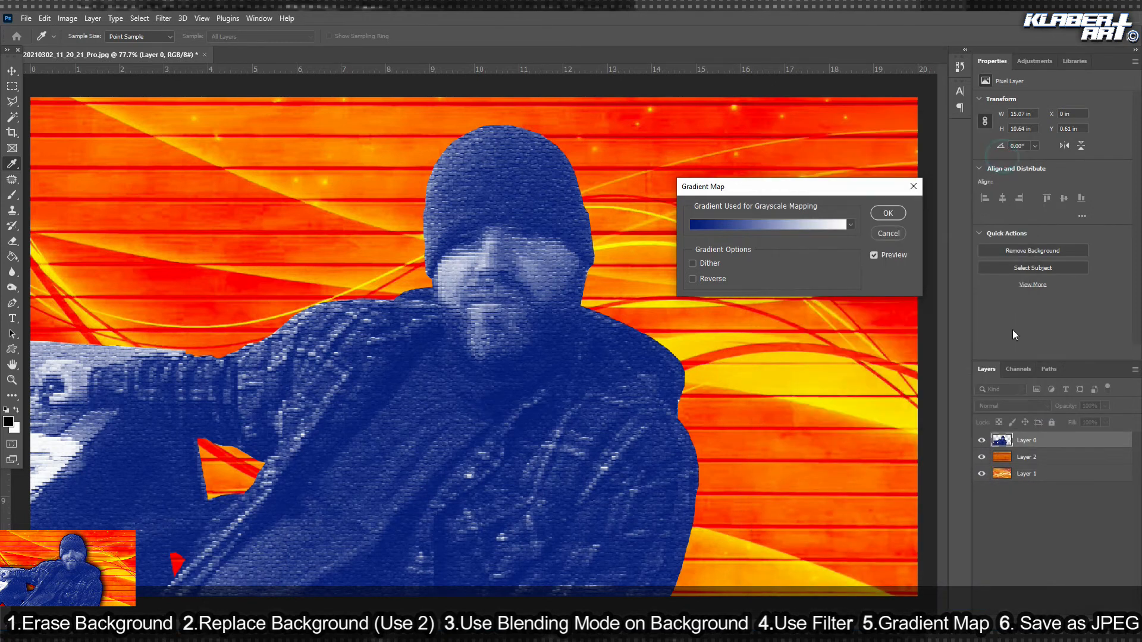
click(888, 213)
key(l)
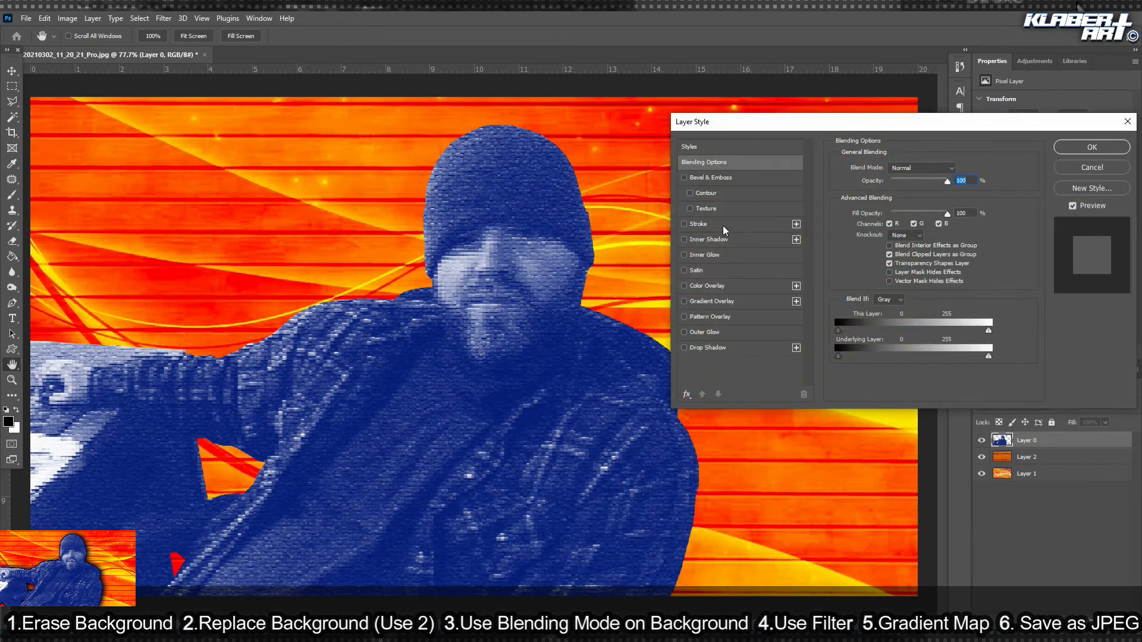
Add an 11 px outside Stroke in dark blue around the man on Layer 0.
click(725, 226)
click(863, 254)
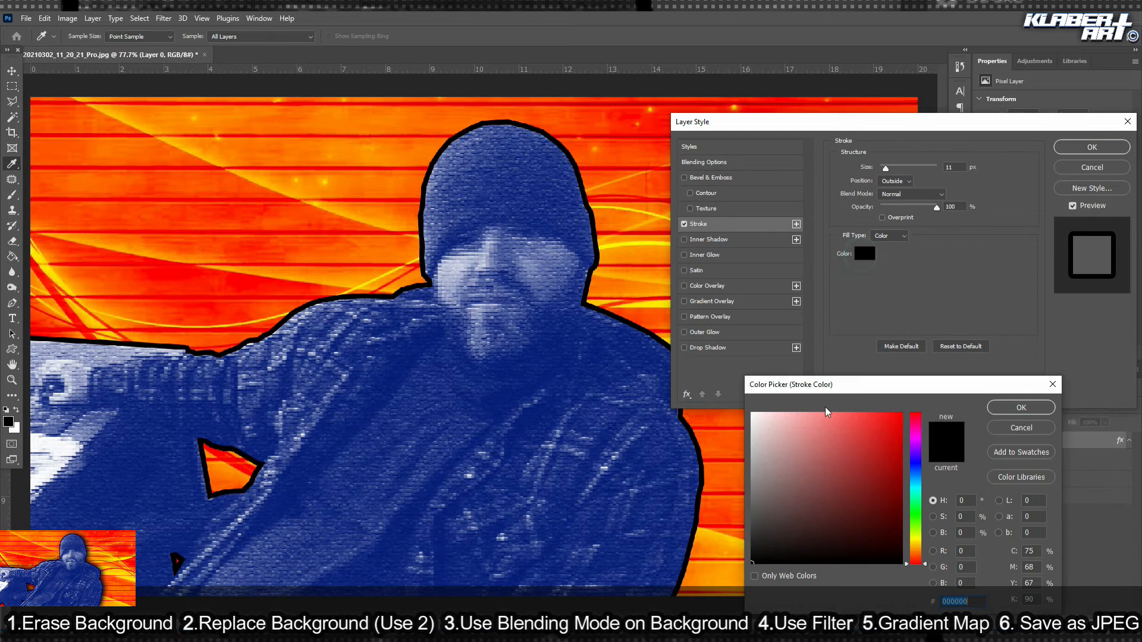
click(917, 461)
drag(886, 506, 904, 535)
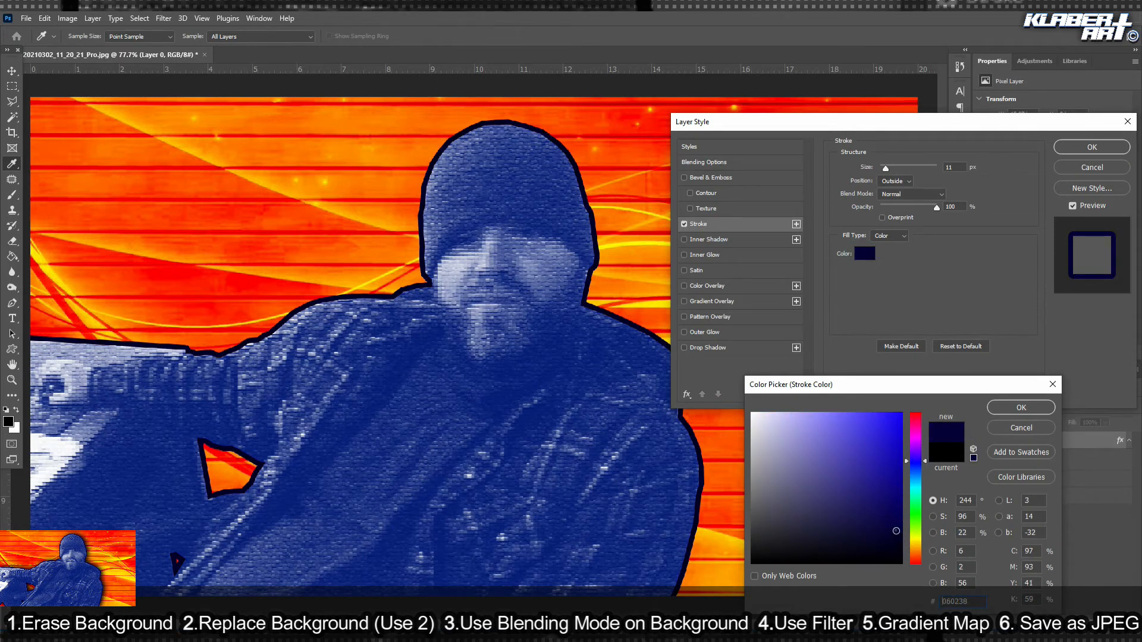
click(889, 528)
click(1021, 409)
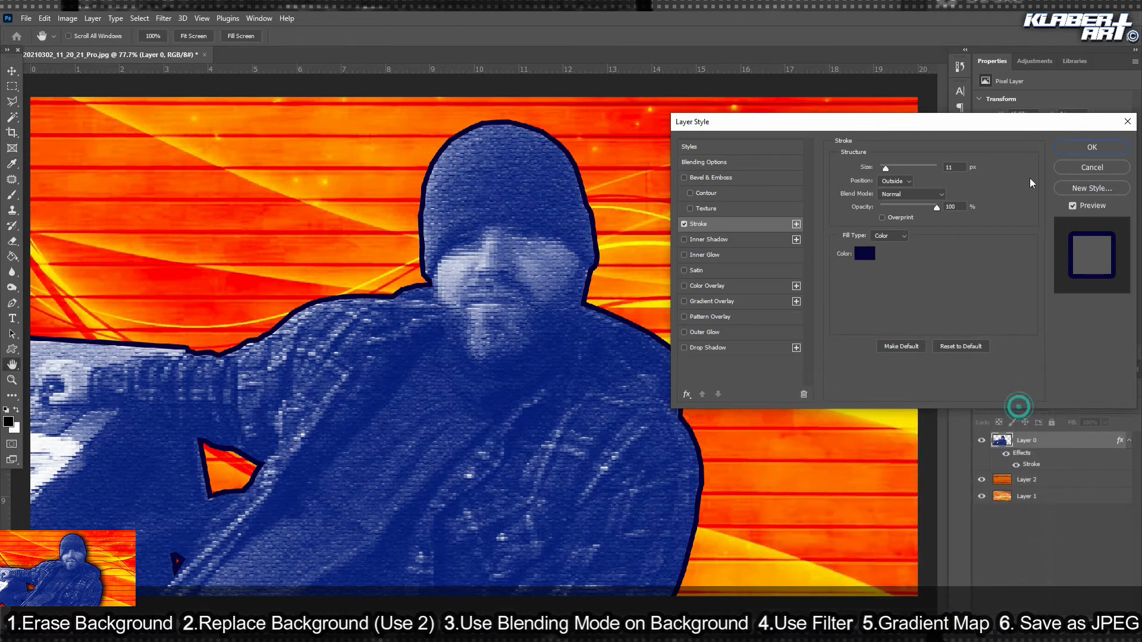
Add a black Multiply Drop Shadow to the man with 95% opacity, 27 px distance, 15% spread and 87 px size, and apply the layer styles.
click(740, 350)
mouse_move(881, 208)
mouse_down()
mouse_move(901, 249)
mouse_move(896, 225)
mouse_up()
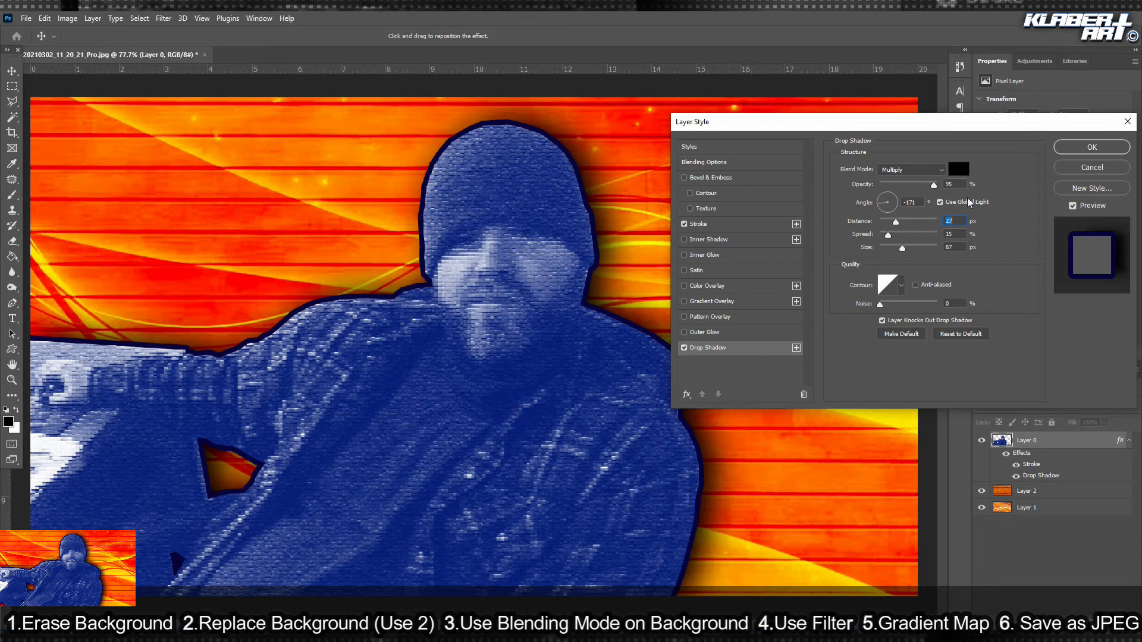
click(1075, 151)
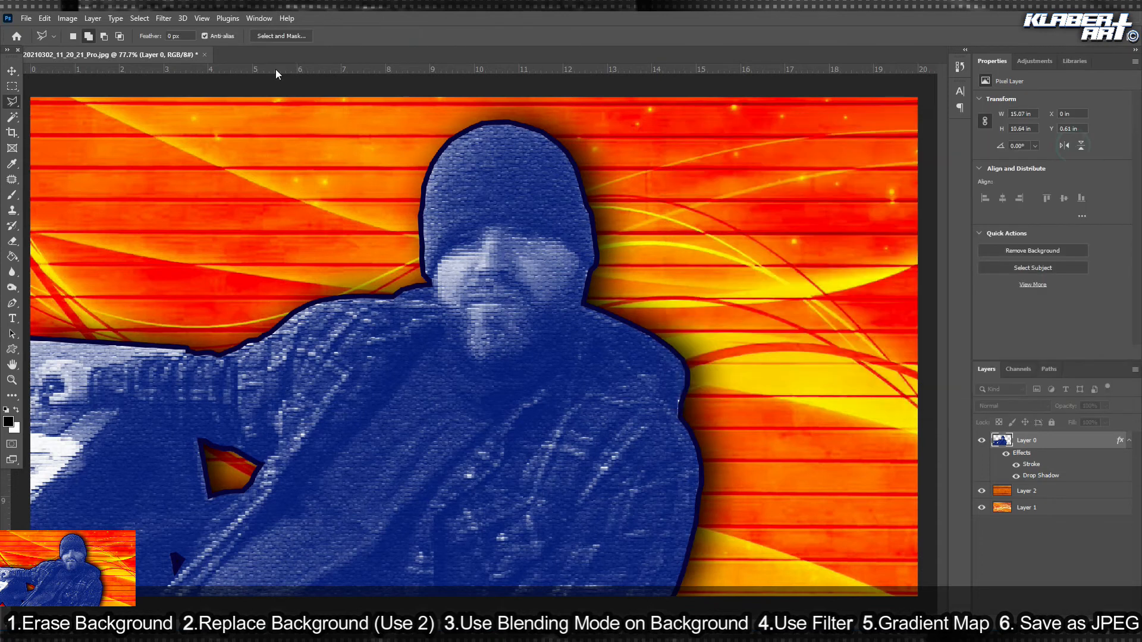
Save the composite as a JPEG named 4 in the Camera Roll folder.
click(25, 19)
click(66, 159)
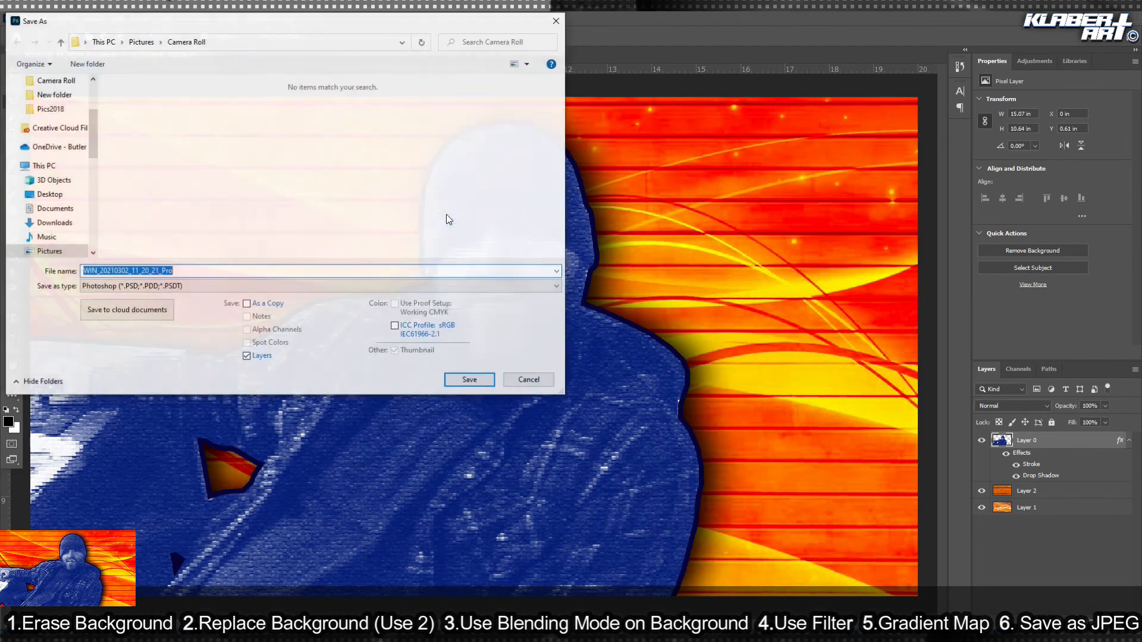
click(236, 287)
click(232, 379)
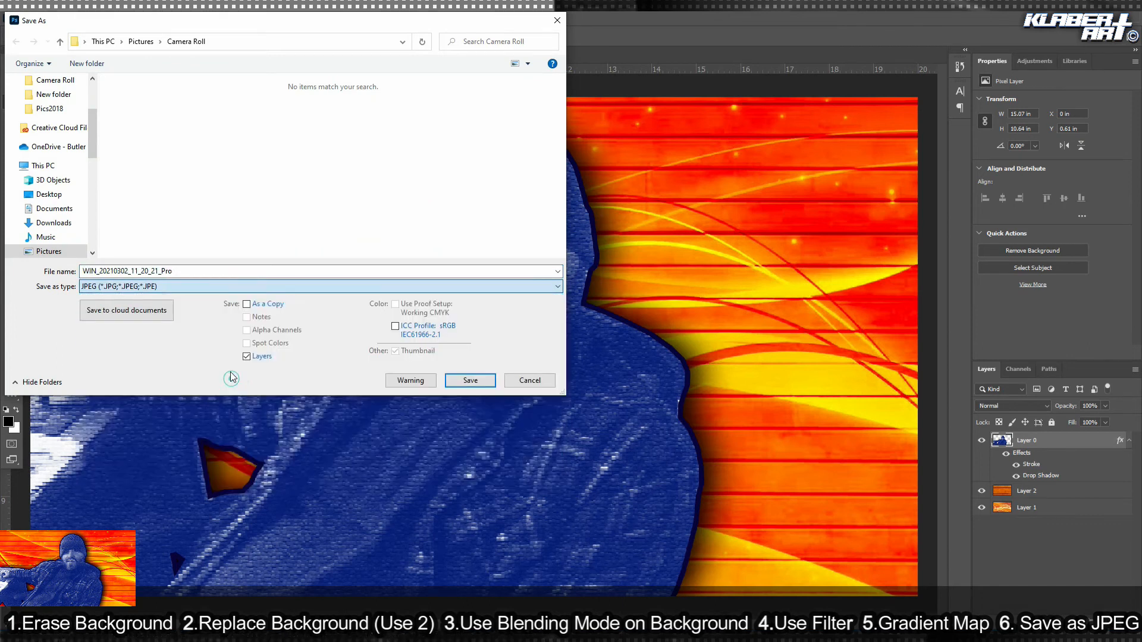
double_click(178, 271)
text(4)
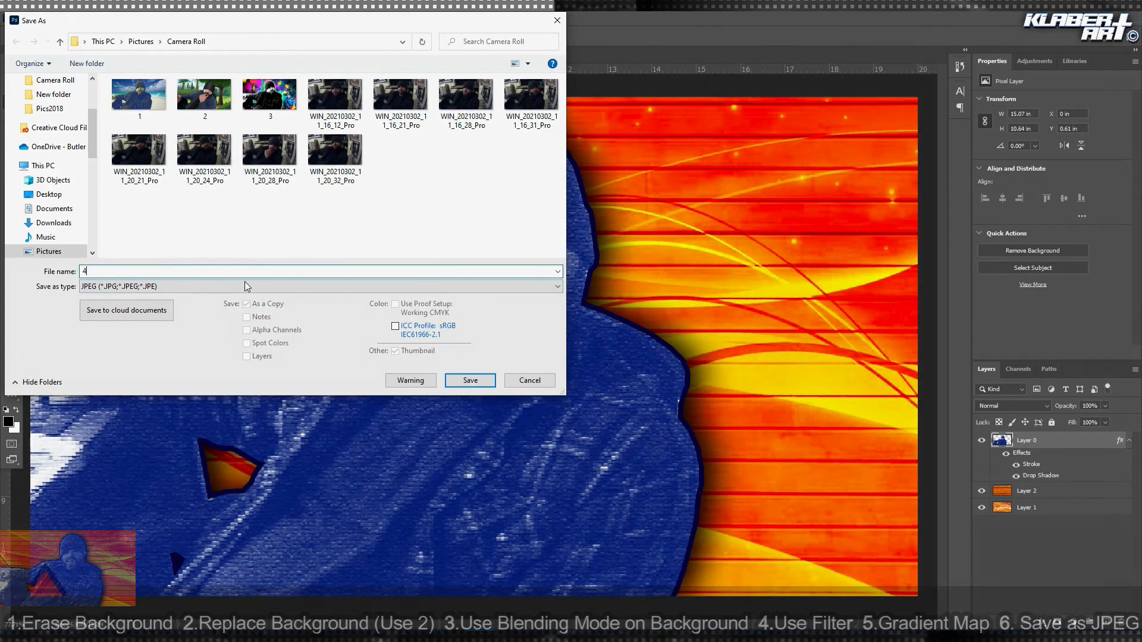
click(470, 380)
click(624, 171)
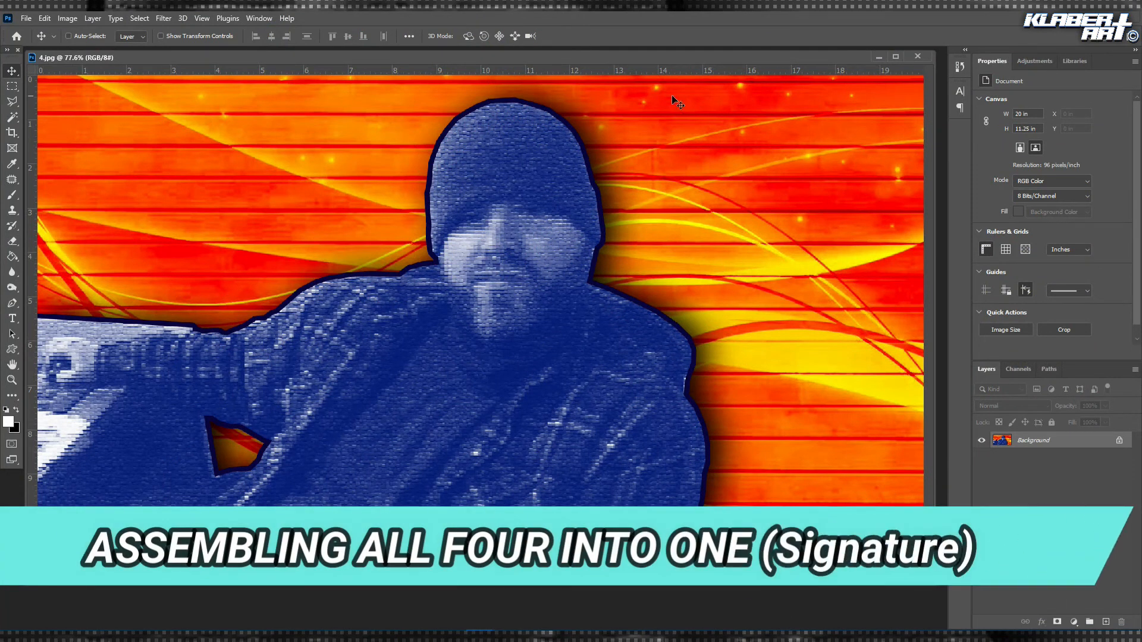
Close 4.jpg and create a new white RGB document, 10 by 5.615 inches at 384 pixels/inch.
click(918, 56)
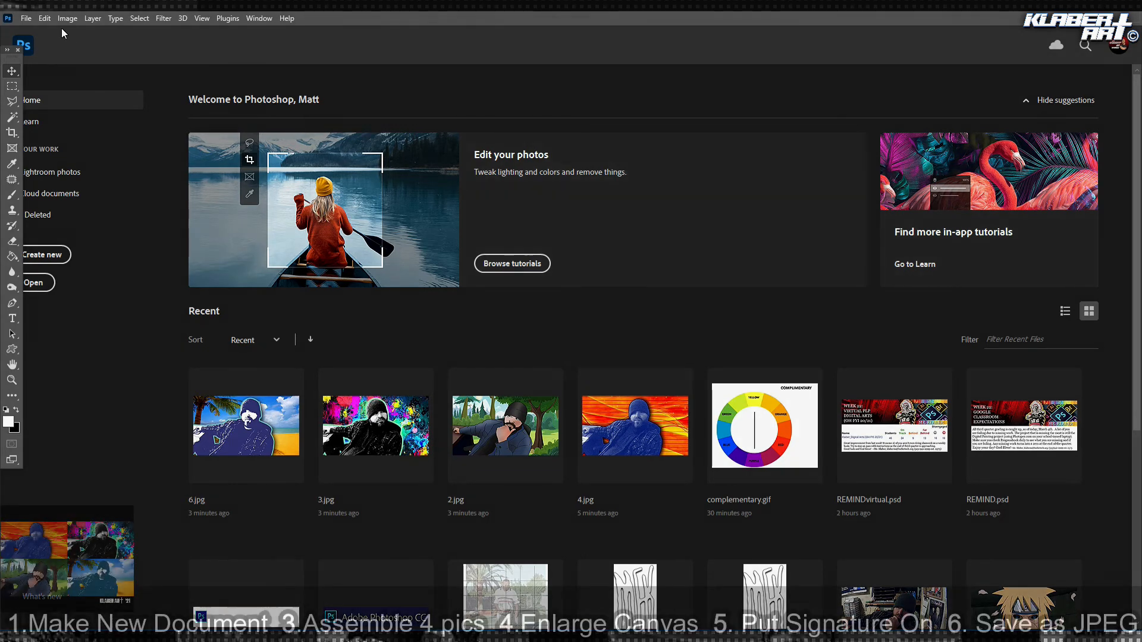
click(26, 19)
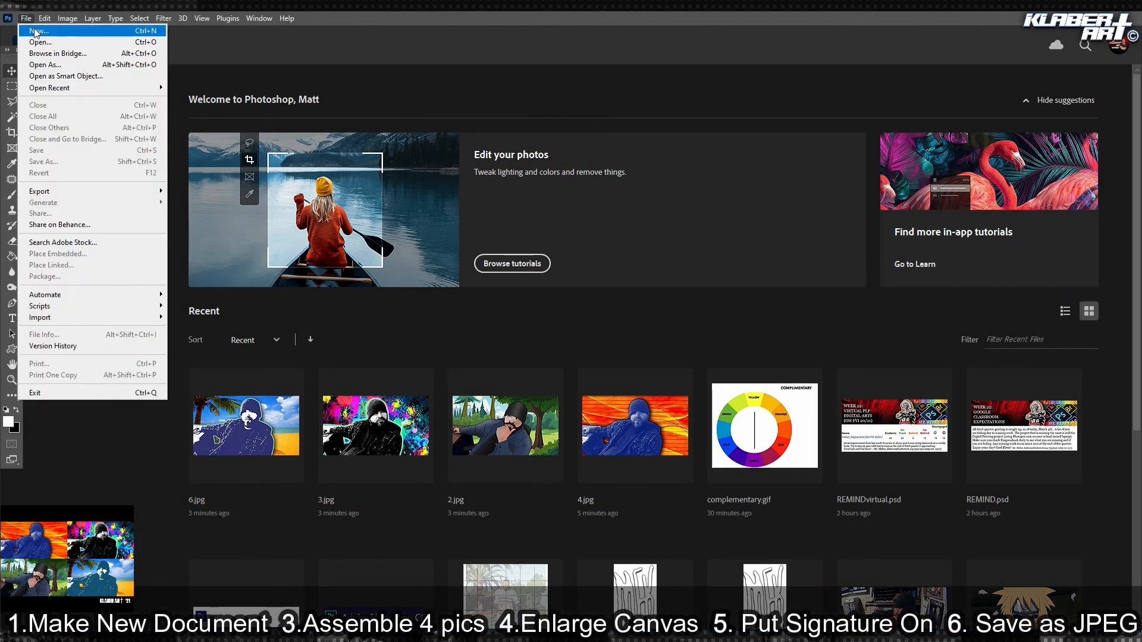
click(34, 30)
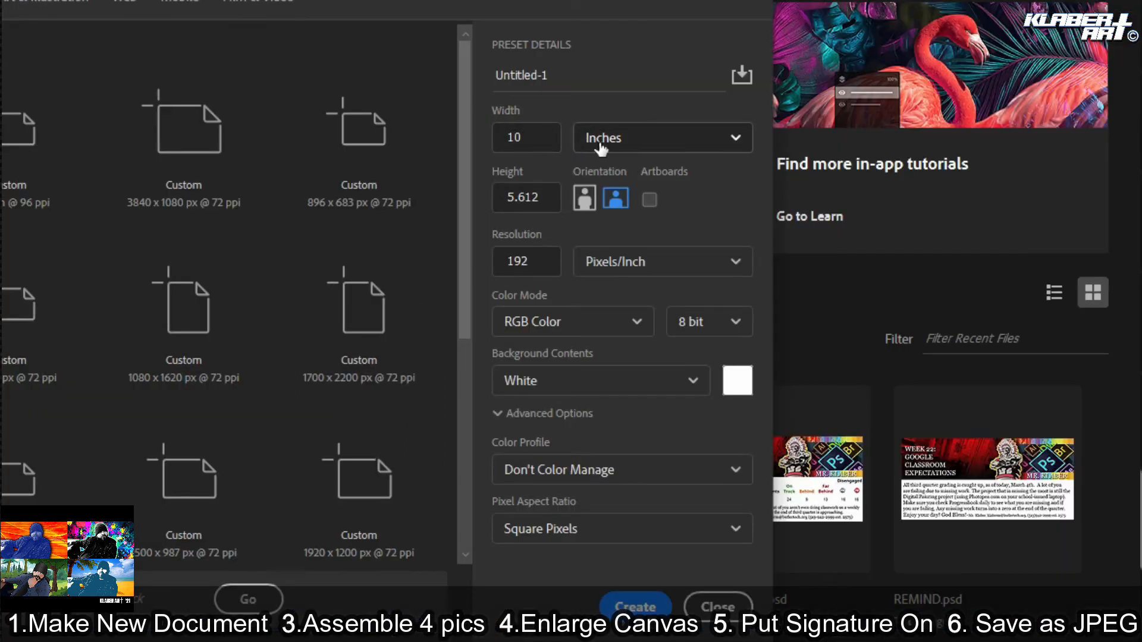
click(538, 196)
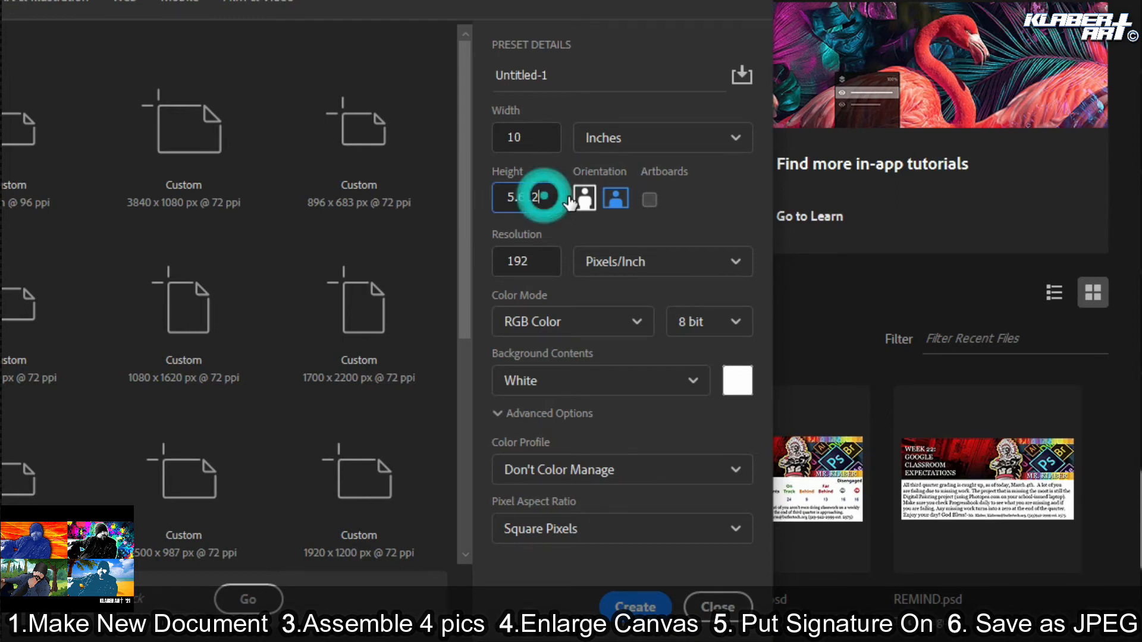
text(5)
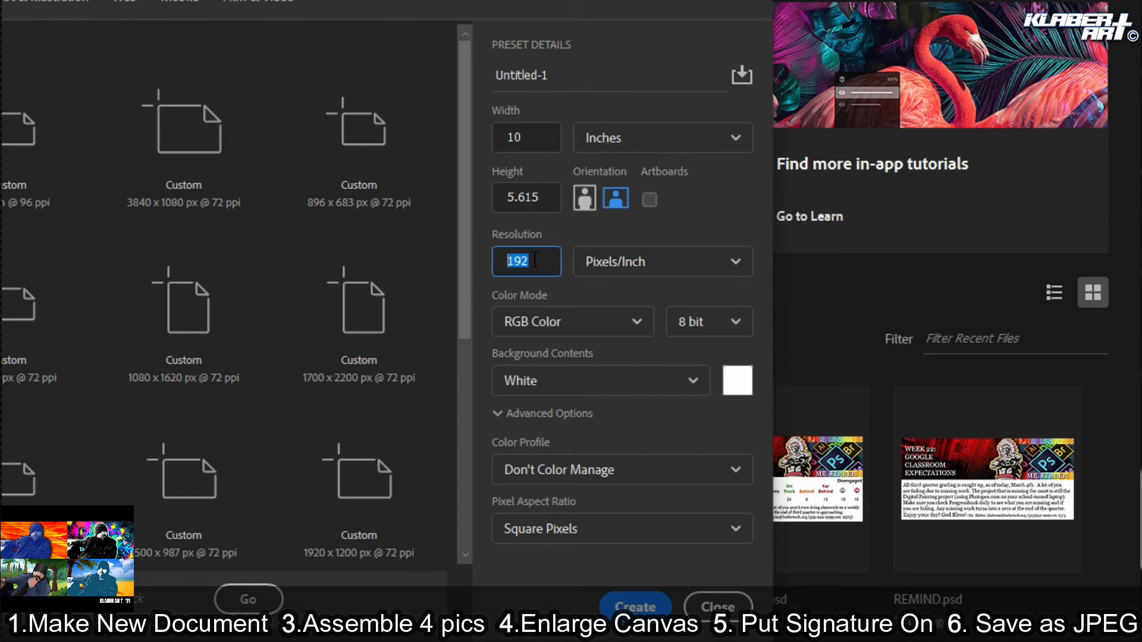
text(384)
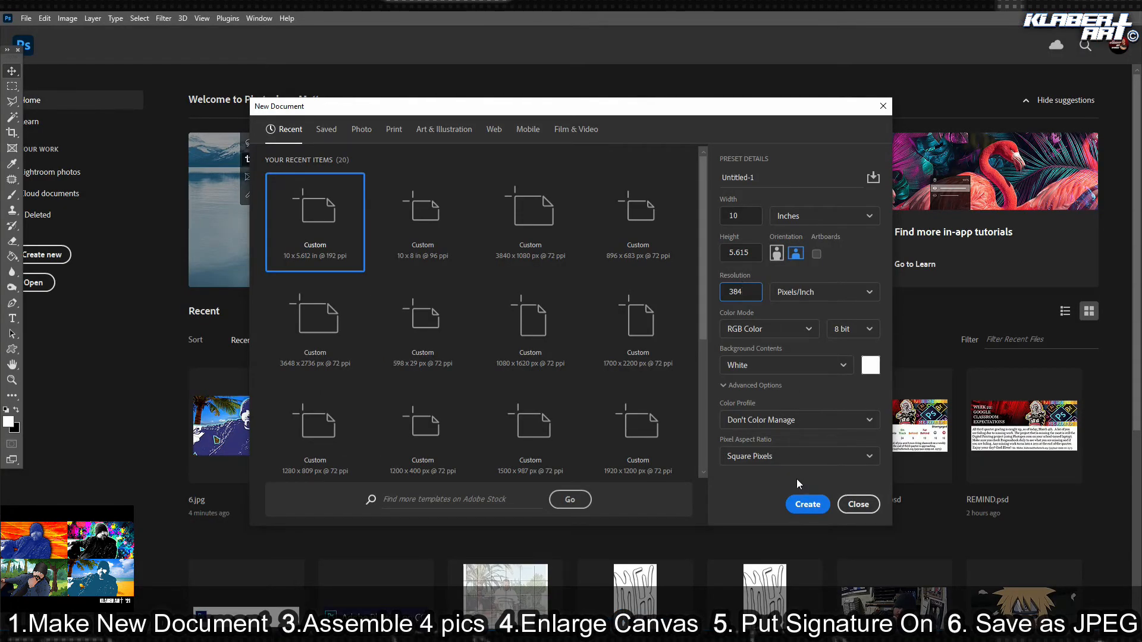
click(809, 506)
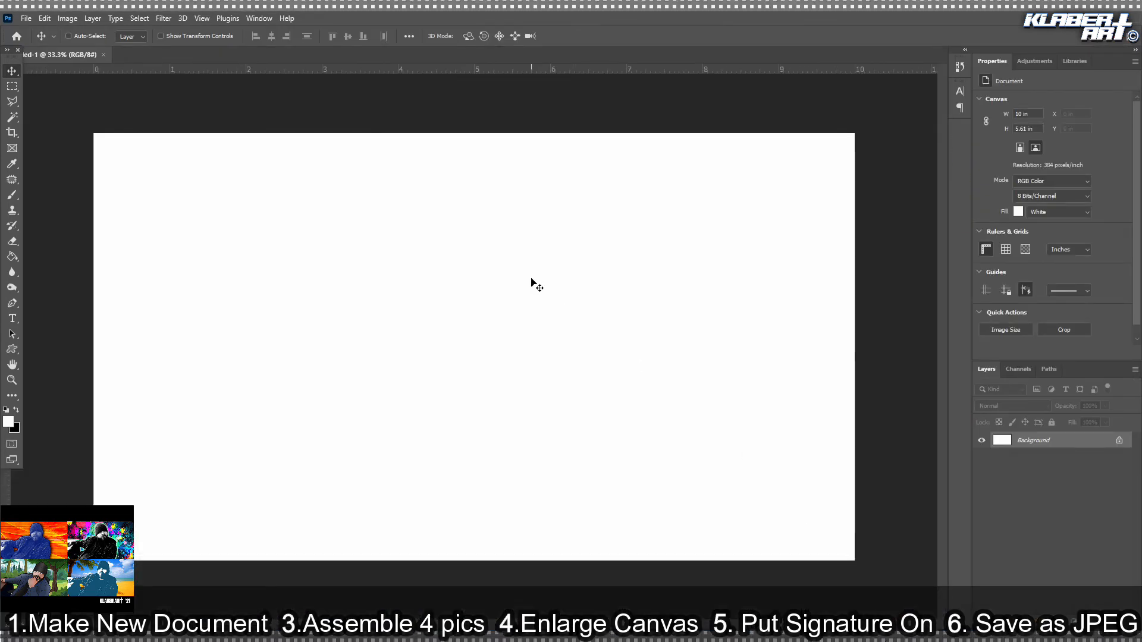
Open the pictures 2, 3, 4 and 6 together from the Camera Roll folder.
click(26, 18)
click(37, 42)
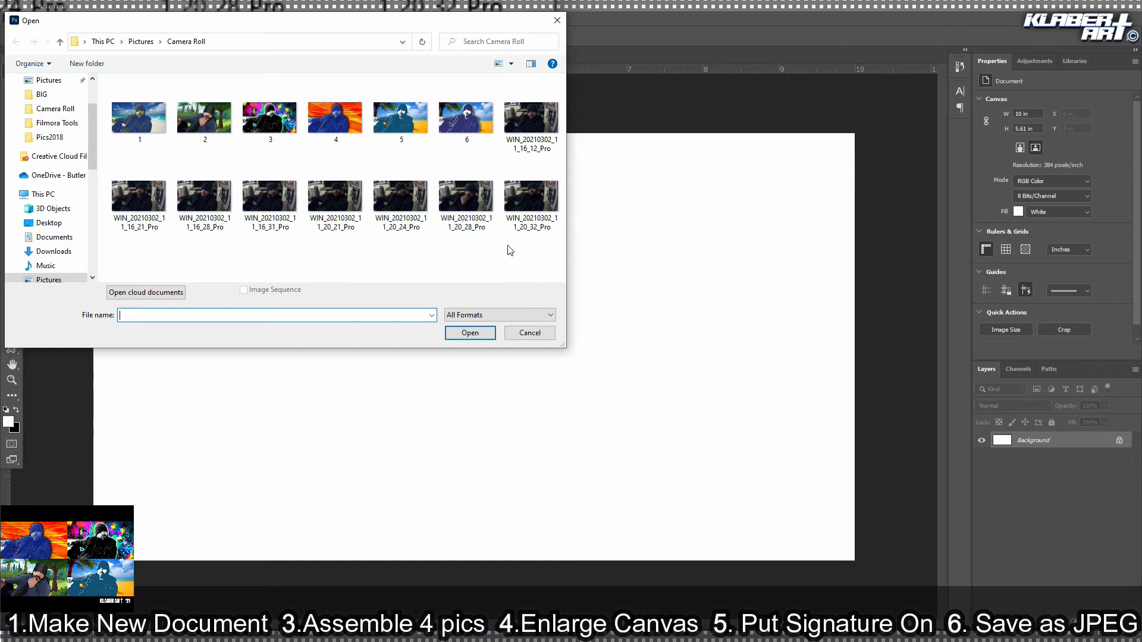
click(208, 131)
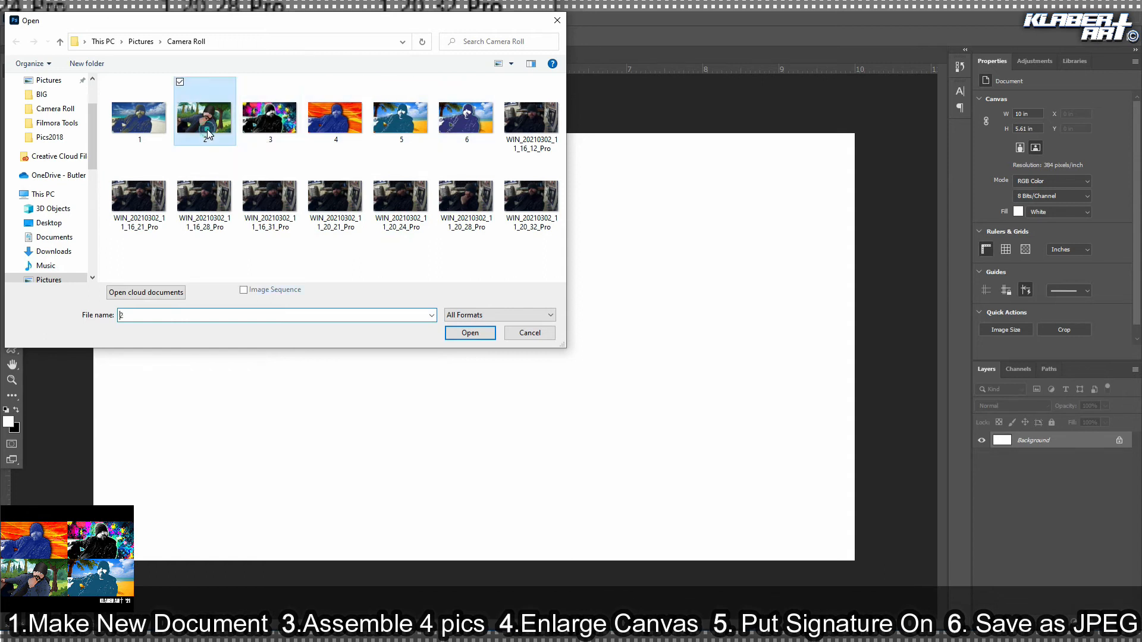
ctrl+click(269, 127)
ctrl+click(325, 128)
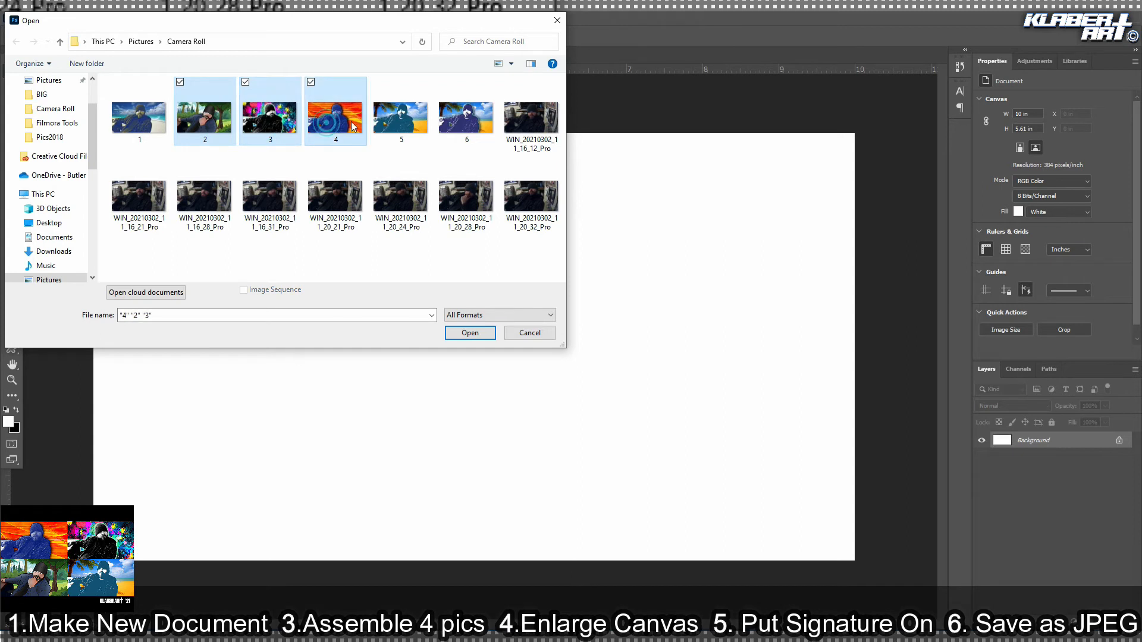
ctrl+click(467, 127)
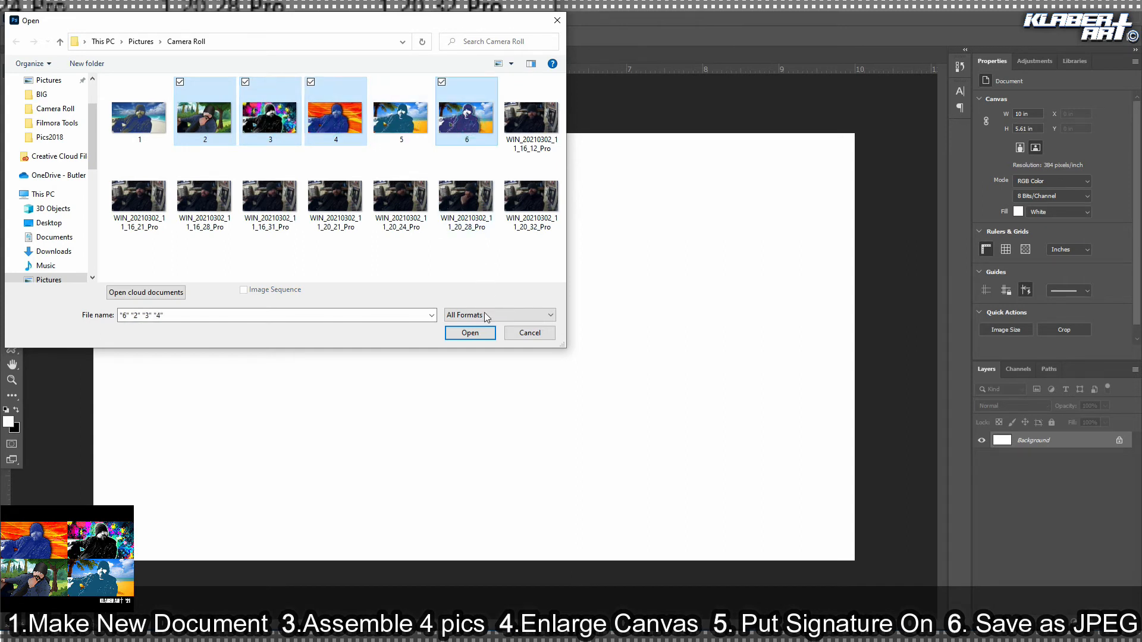
click(470, 334)
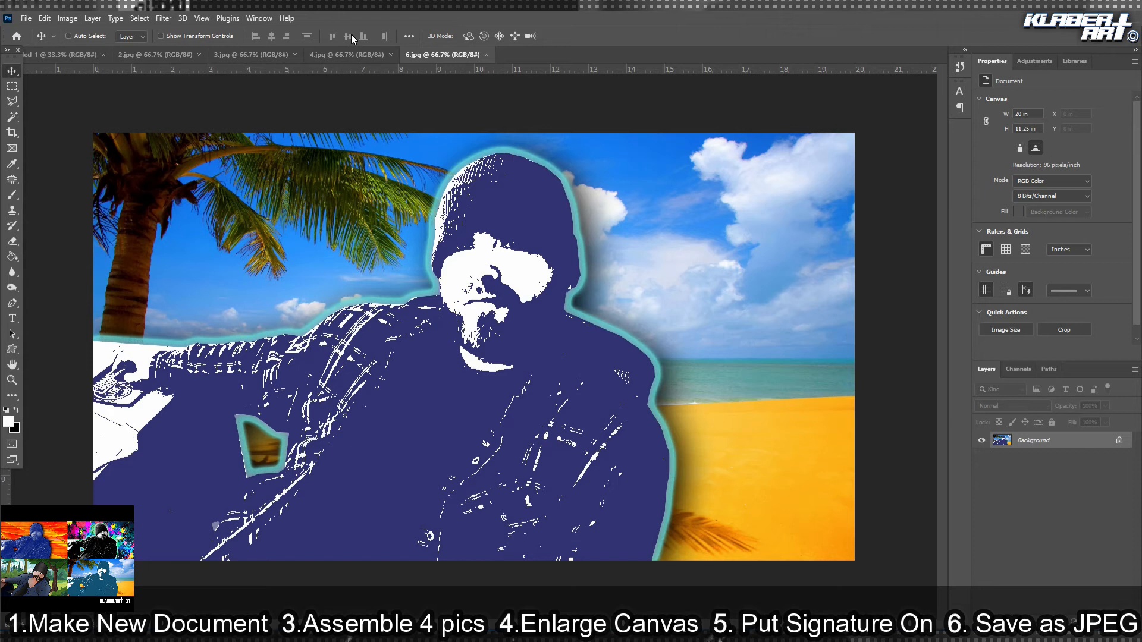
Float all open documents in separate windows and move the blank document clear of the picture windows.
click(259, 21)
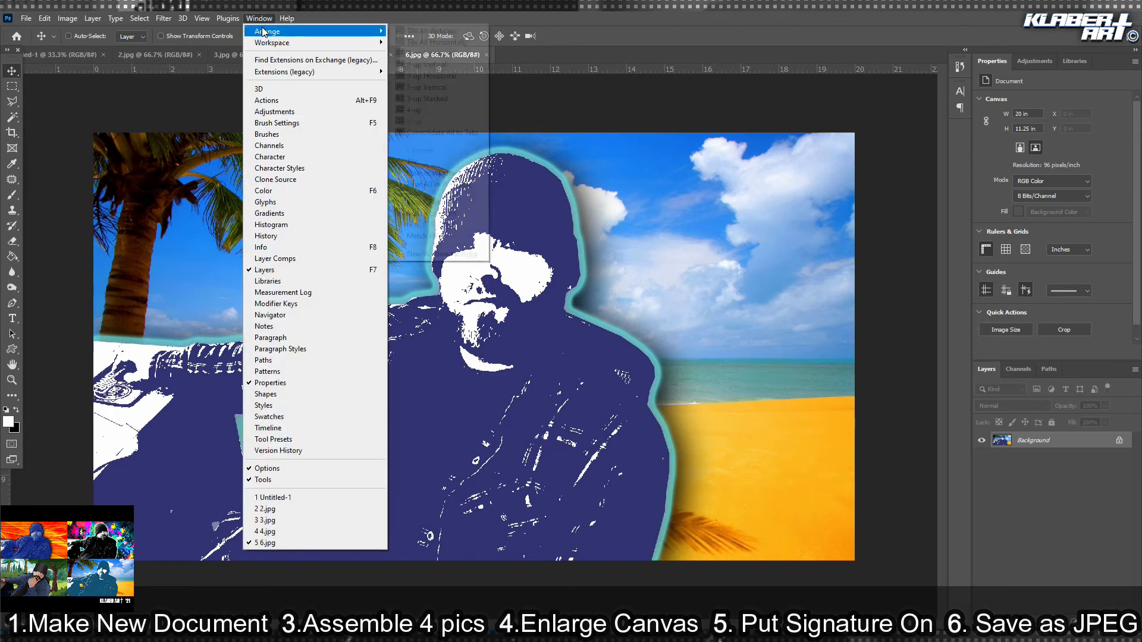
mouse_move(268, 31)
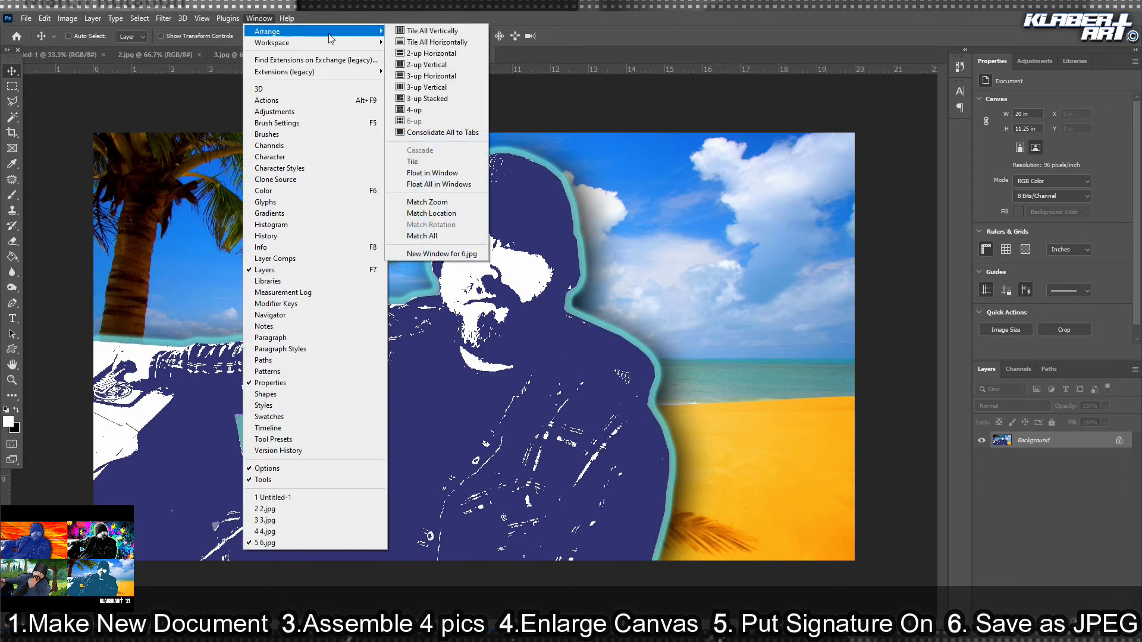
click(448, 184)
drag(357, 70, 407, 137)
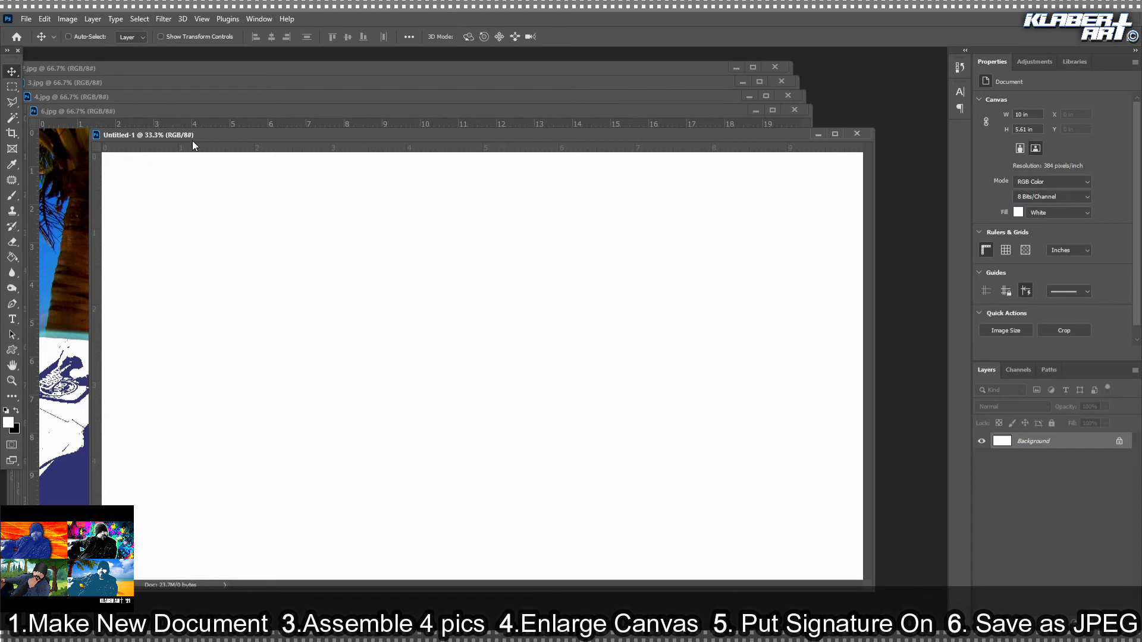
drag(187, 135, 176, 157)
Copy the 6.jpg beach portrait into the upper-left quarter of the blank document and close its source window.
drag(109, 112, 417, 149)
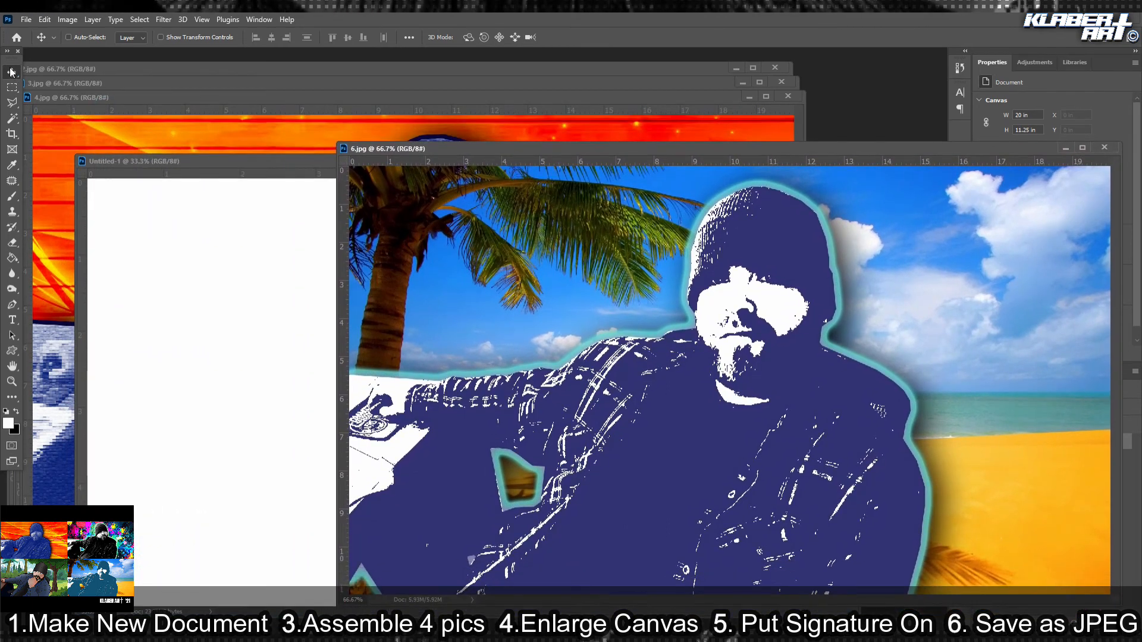
drag(426, 245, 158, 240)
click(892, 147)
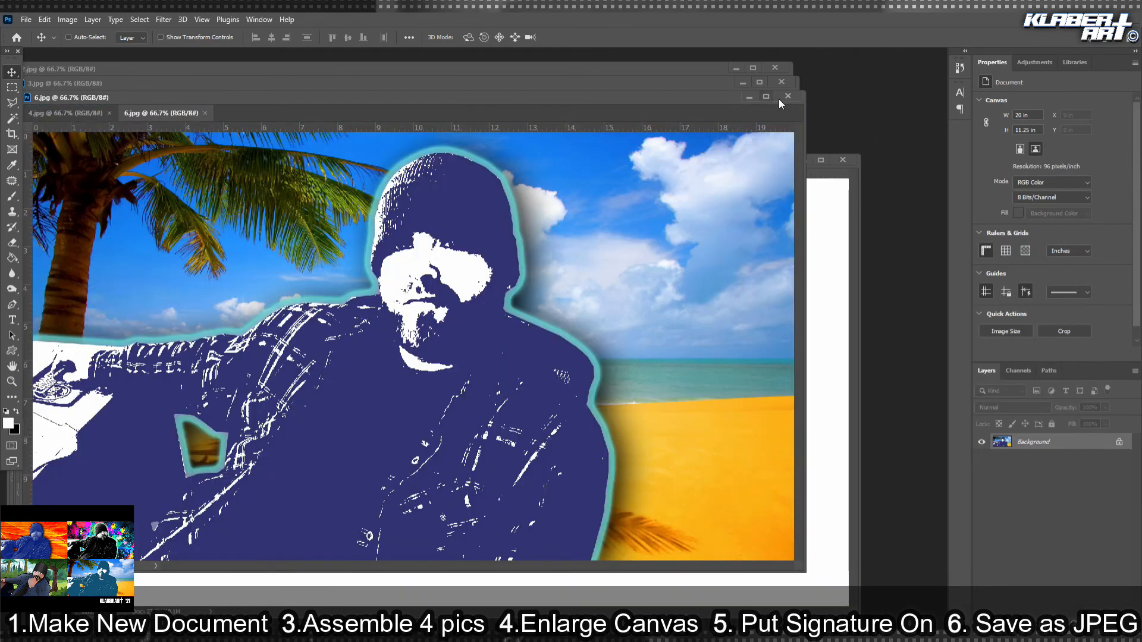
click(785, 97)
Copy the 3.jpg paint-splatter portrait into the upper-right quarter of the new document and close 3.jpg.
click(323, 87)
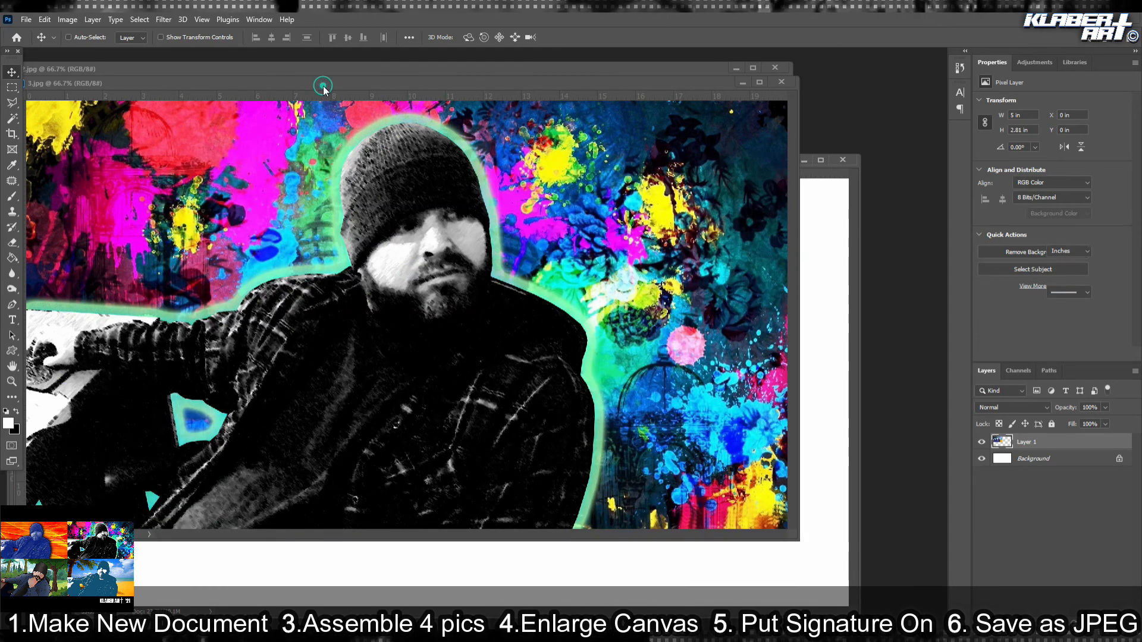
drag(291, 94, 618, 151)
drag(468, 282, 512, 237)
drag(892, 153, 619, 136)
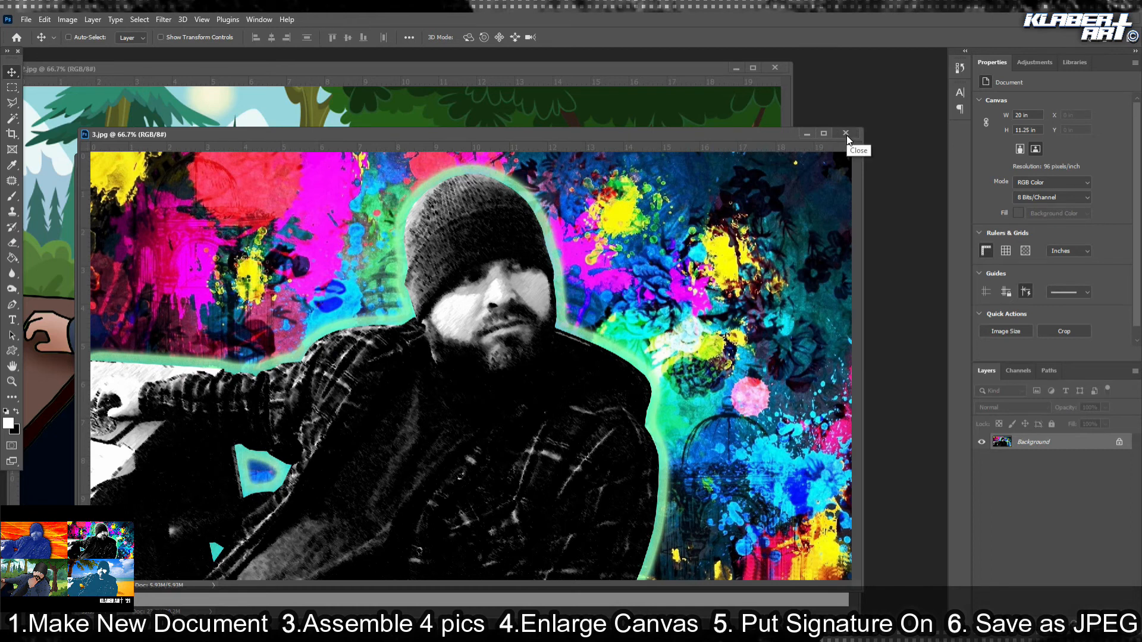
click(847, 134)
Copy the 2.jpg cartoon portrait into the lower-left quarter of the new document, close 2.jpg and reposition the collage window.
click(320, 71)
drag(287, 287, 260, 509)
click(307, 72)
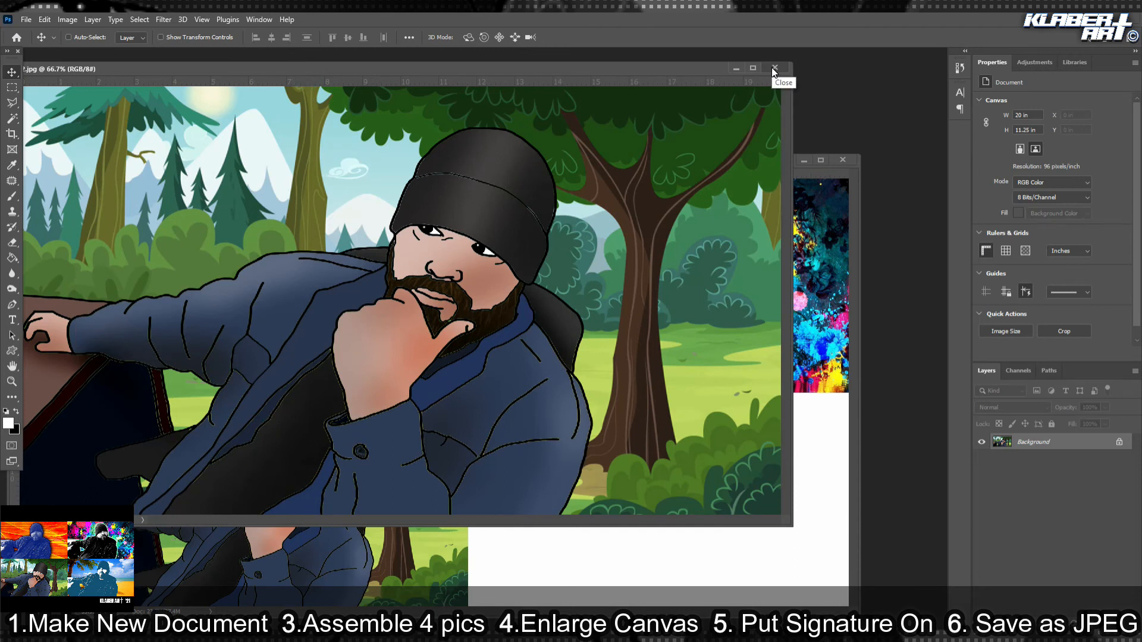
click(772, 66)
drag(430, 157, 450, 110)
Open 4.jpg again and separate it into its own floating window beside the collage.
mouse_move(499, 631)
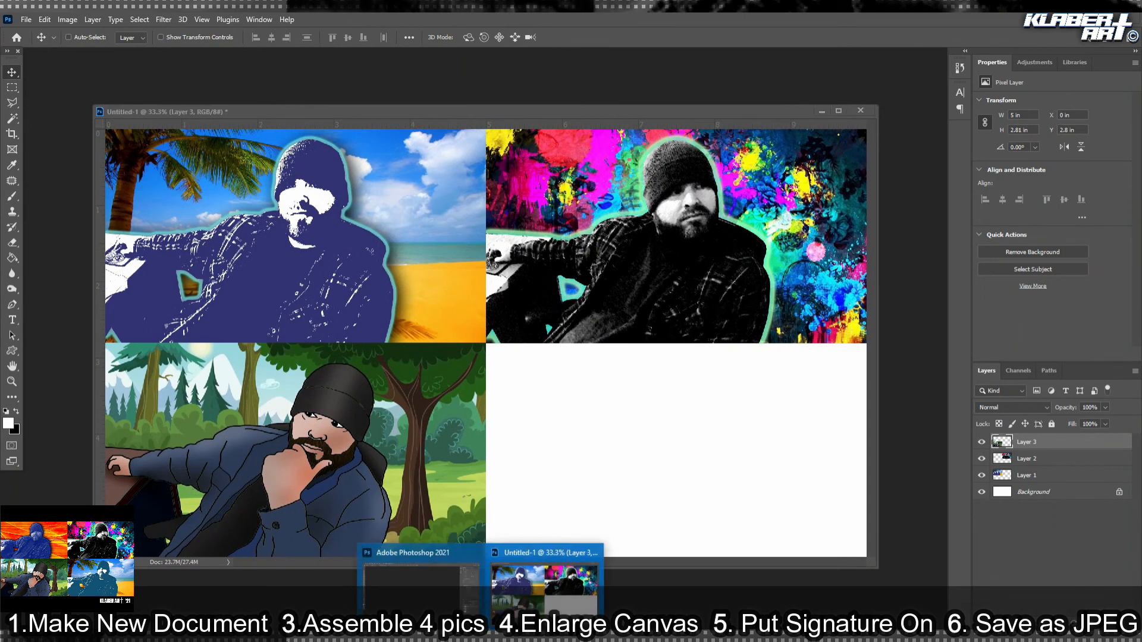
click(26, 20)
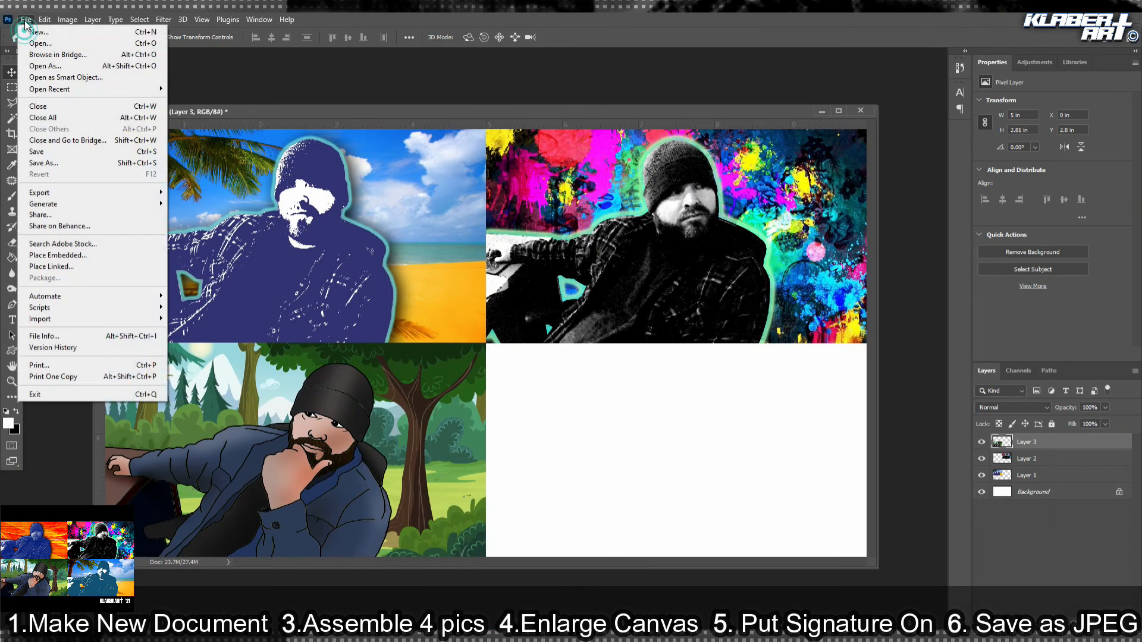
click(37, 41)
click(330, 119)
click(470, 334)
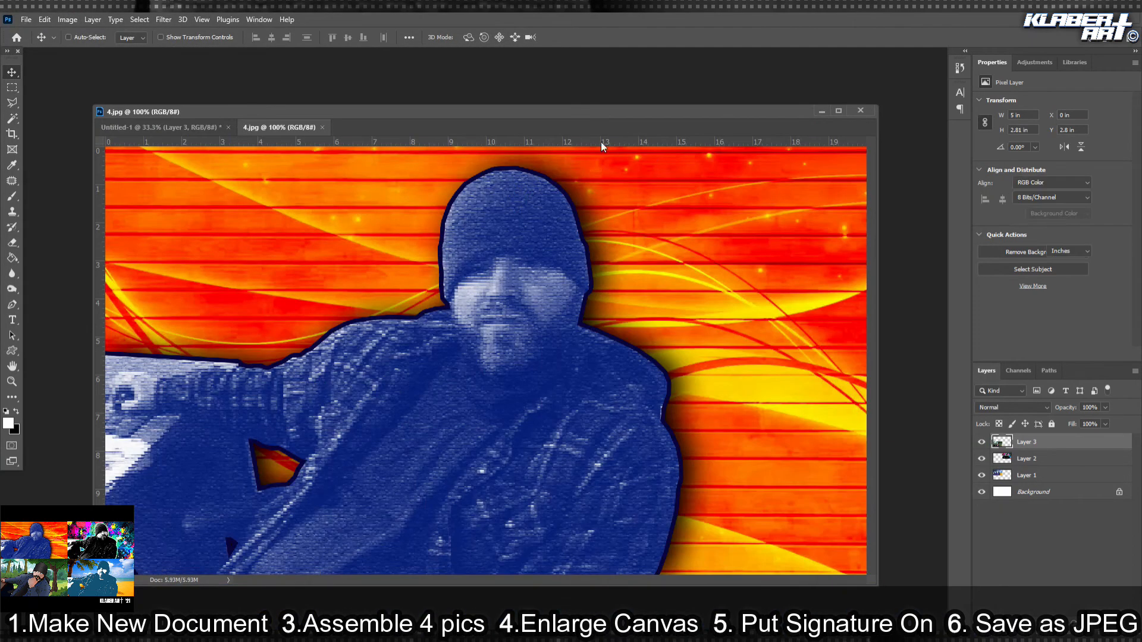
click(273, 126)
drag(387, 217, 388, 229)
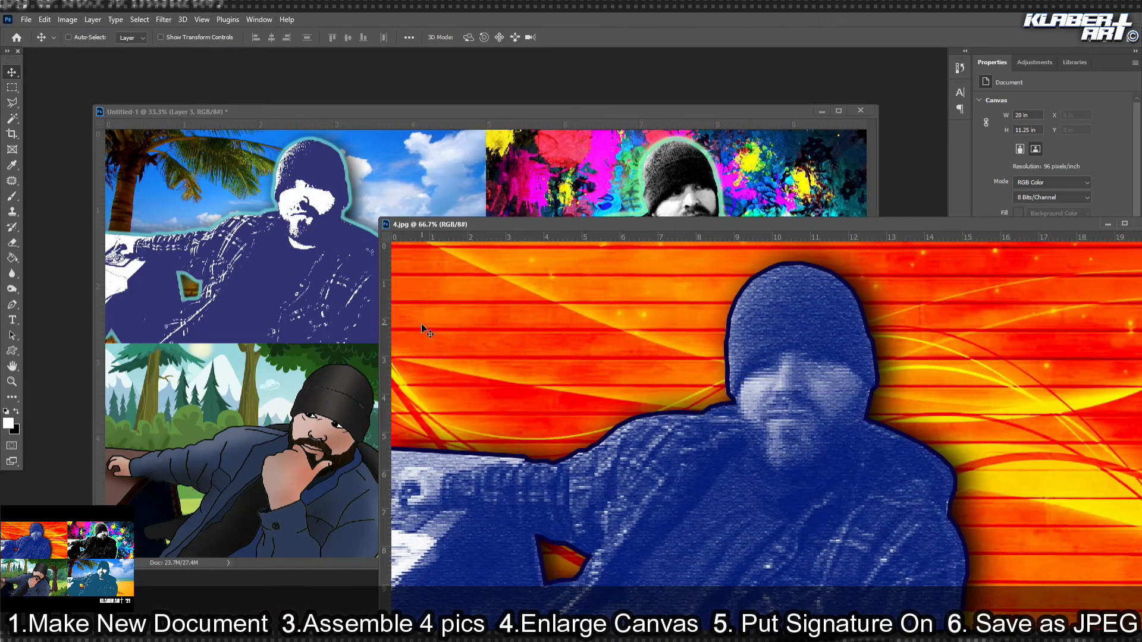
Copy the 4.jpg orange-background portrait into the collage's empty lower-right quarter and close 4.jpg.
drag(421, 324, 351, 311)
drag(593, 333, 619, 442)
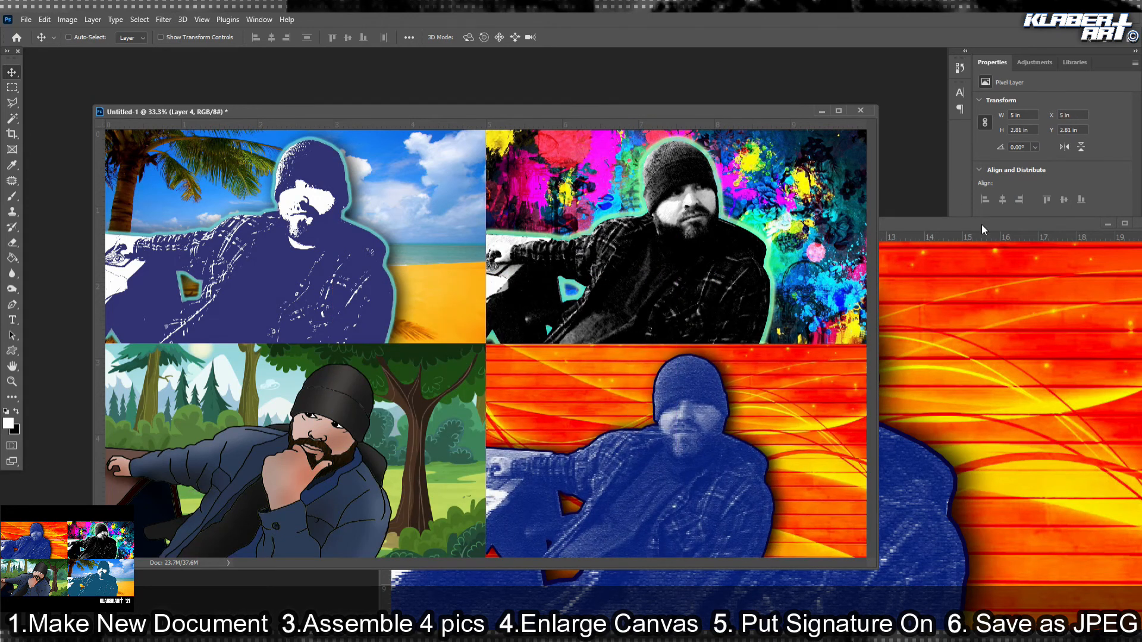
drag(981, 224, 658, 189)
click(833, 189)
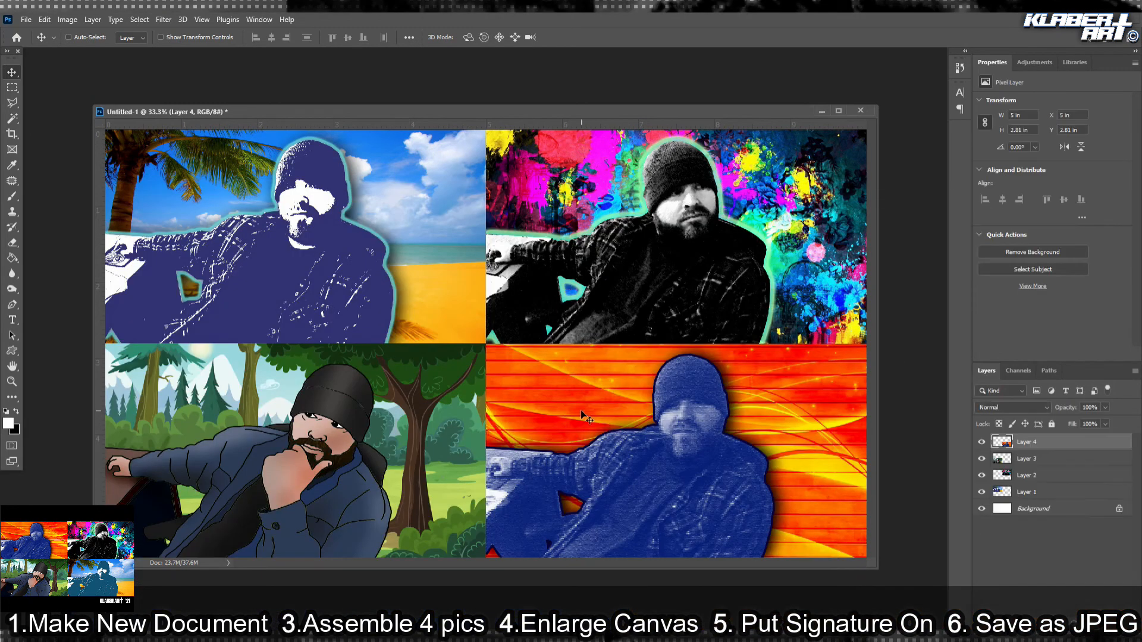
Enlarge the collage's canvas to a height of 8 inches with a black canvas extension color and fit it on screen.
drag(432, 111, 425, 87)
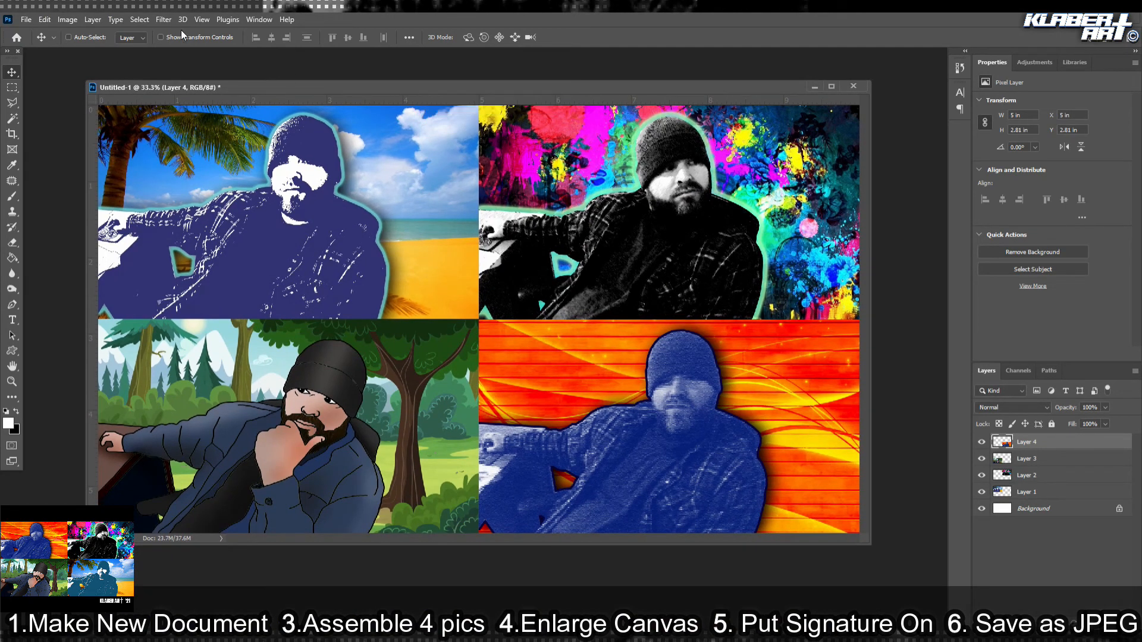
click(67, 19)
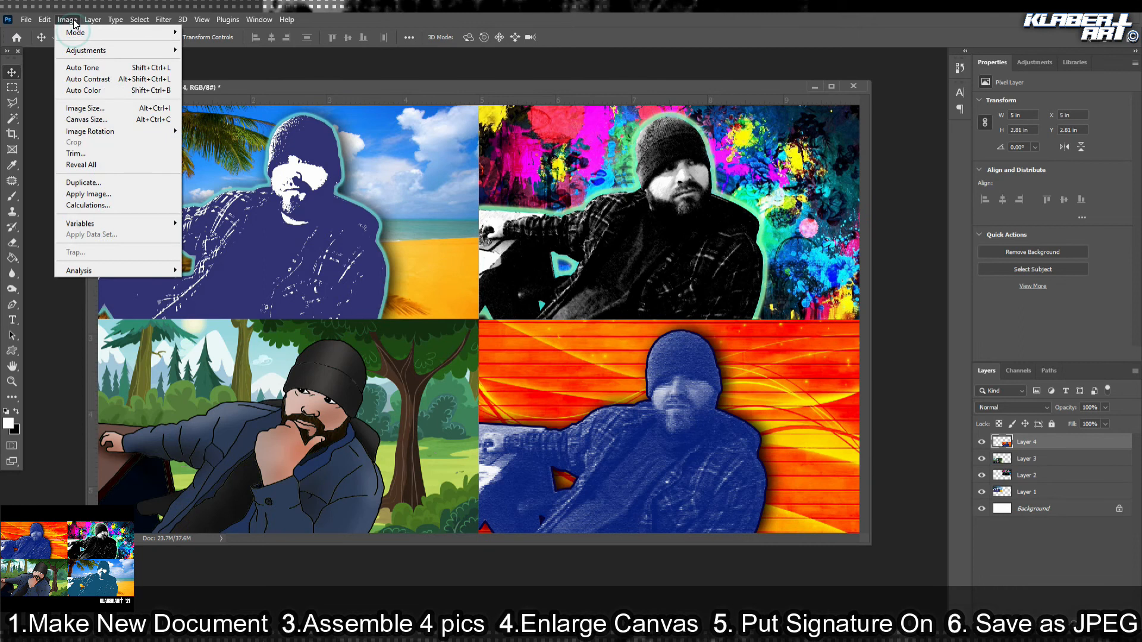
click(98, 121)
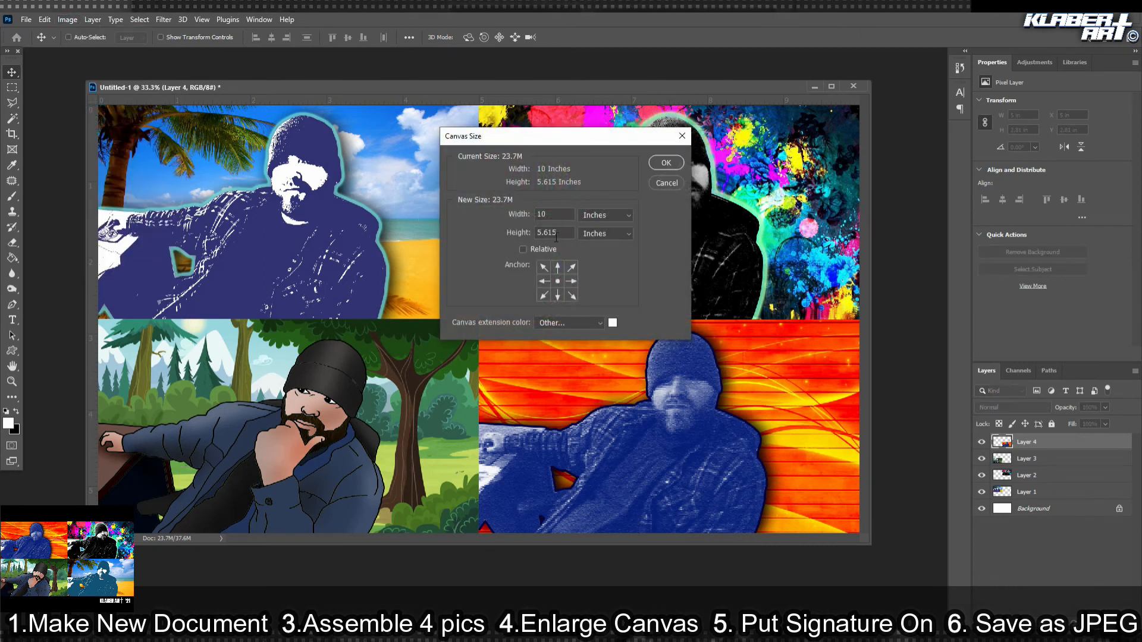
double_click(560, 235)
text(8)
click(600, 324)
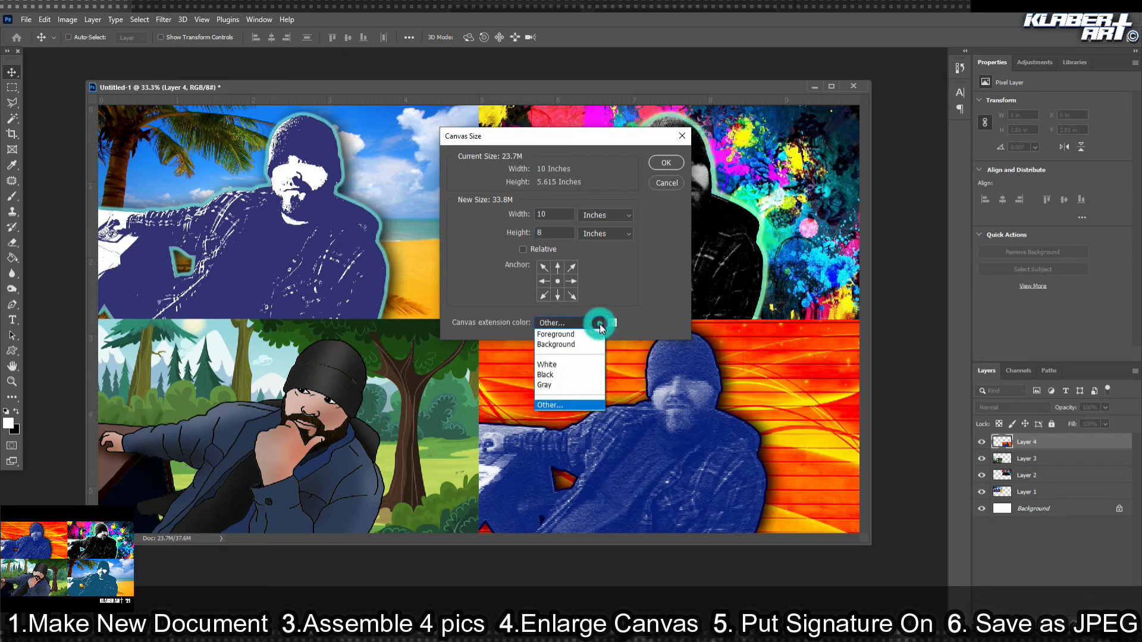
click(590, 376)
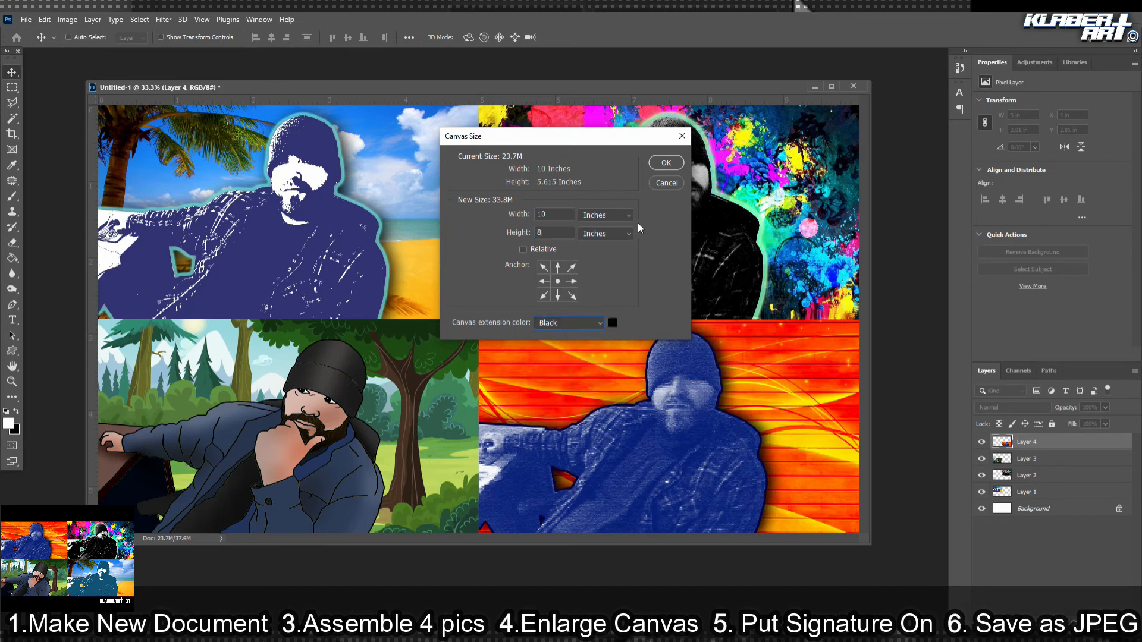
click(667, 163)
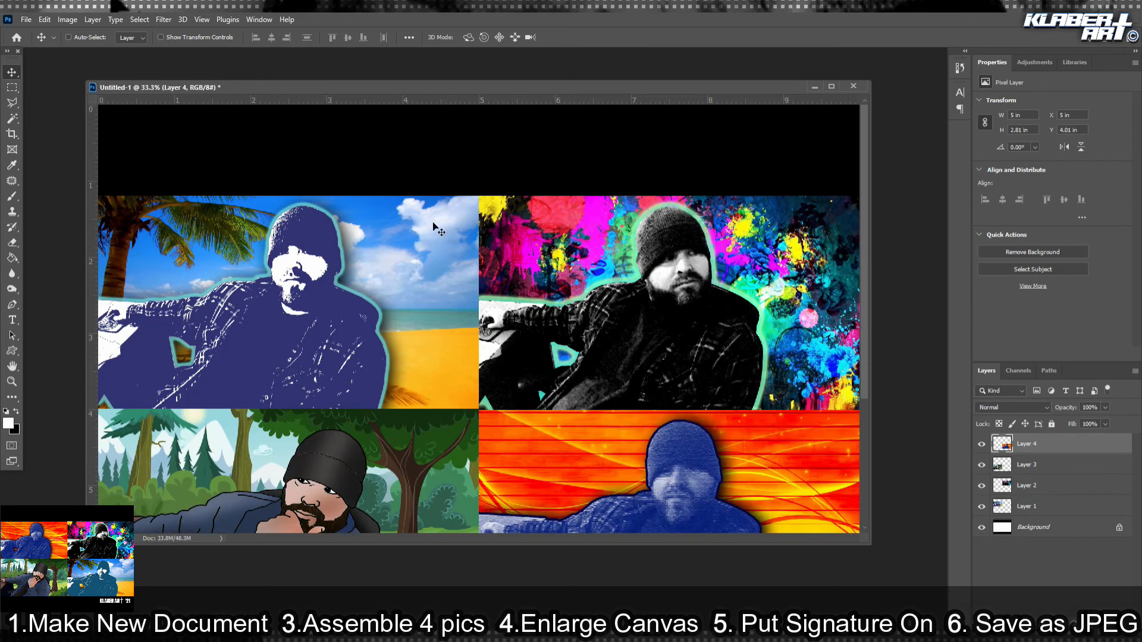
click(202, 20)
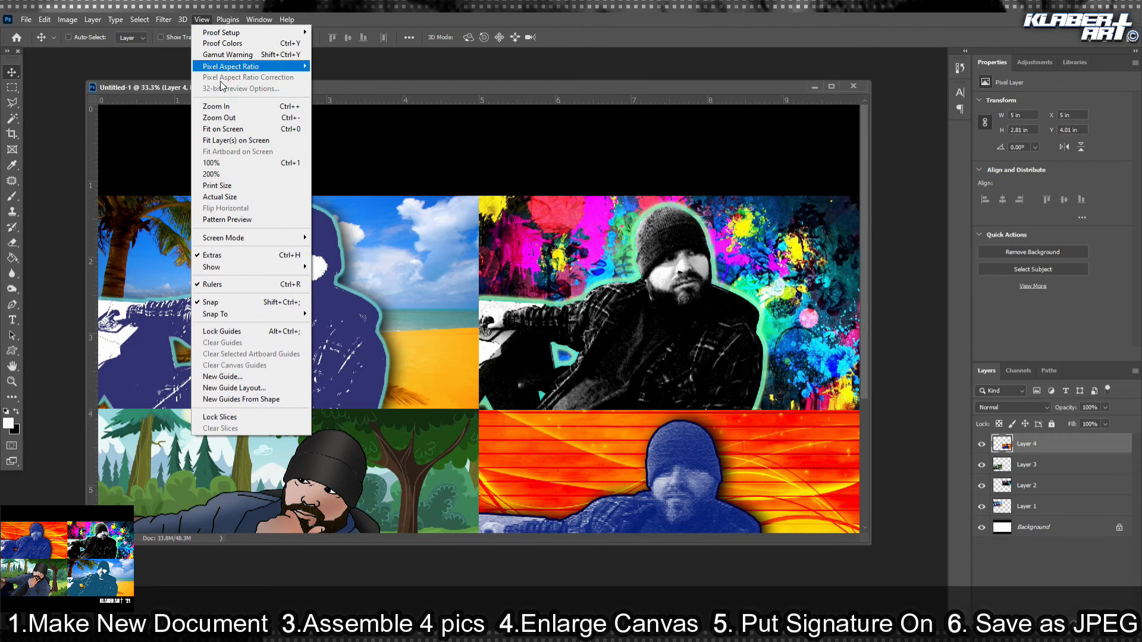
click(214, 132)
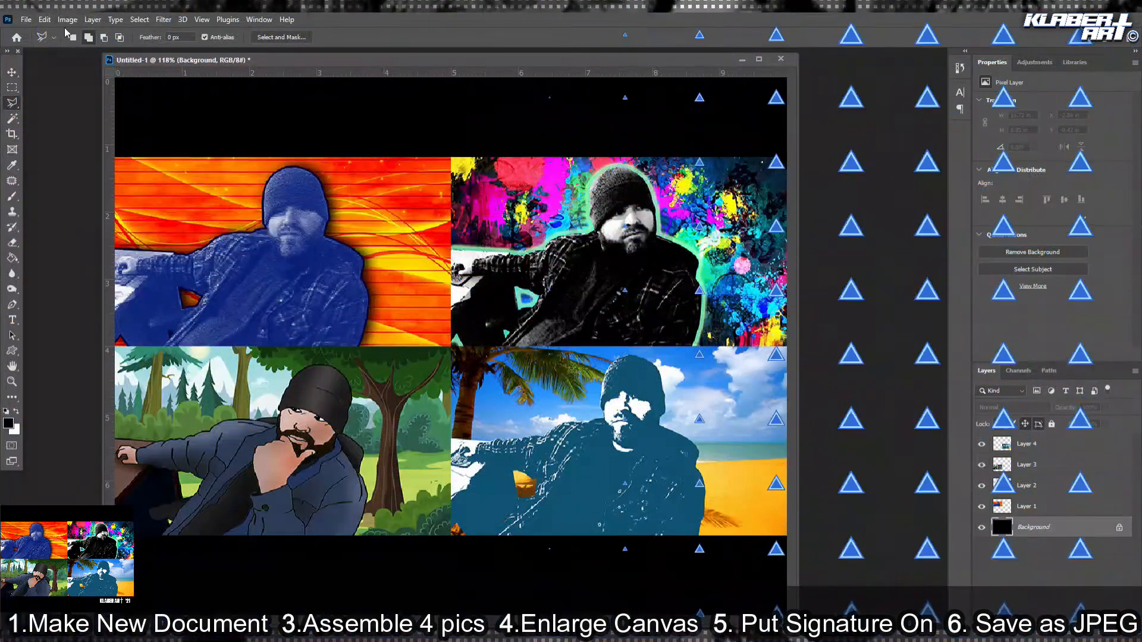
Open mfk signature44 from the Downloads folder and arrange it in its own floating window in front of the collage.
click(27, 19)
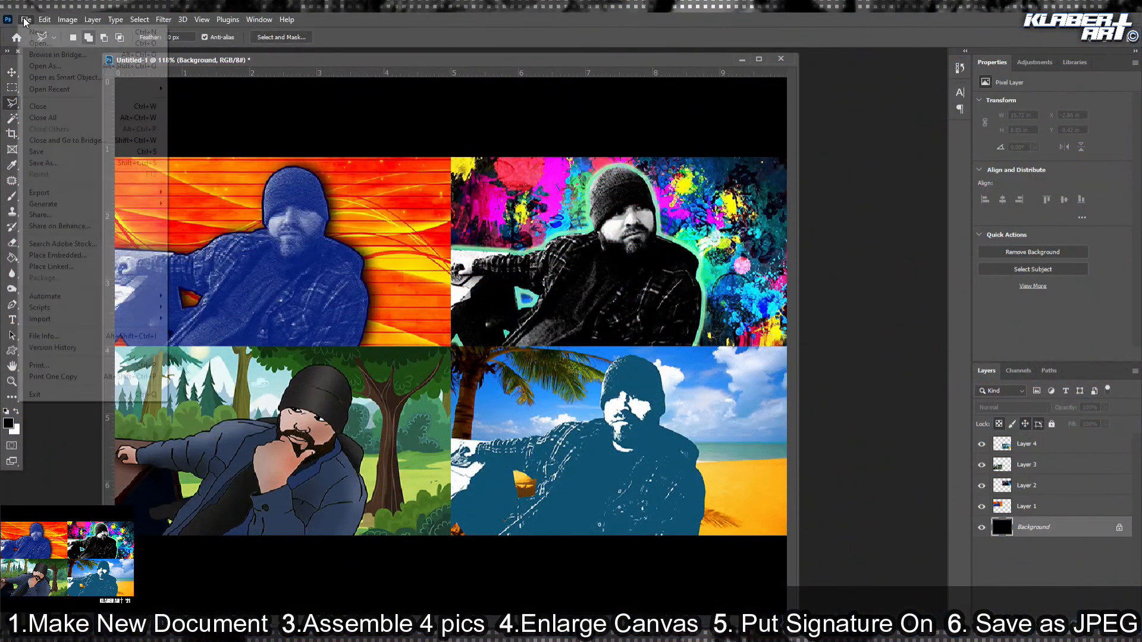
click(39, 43)
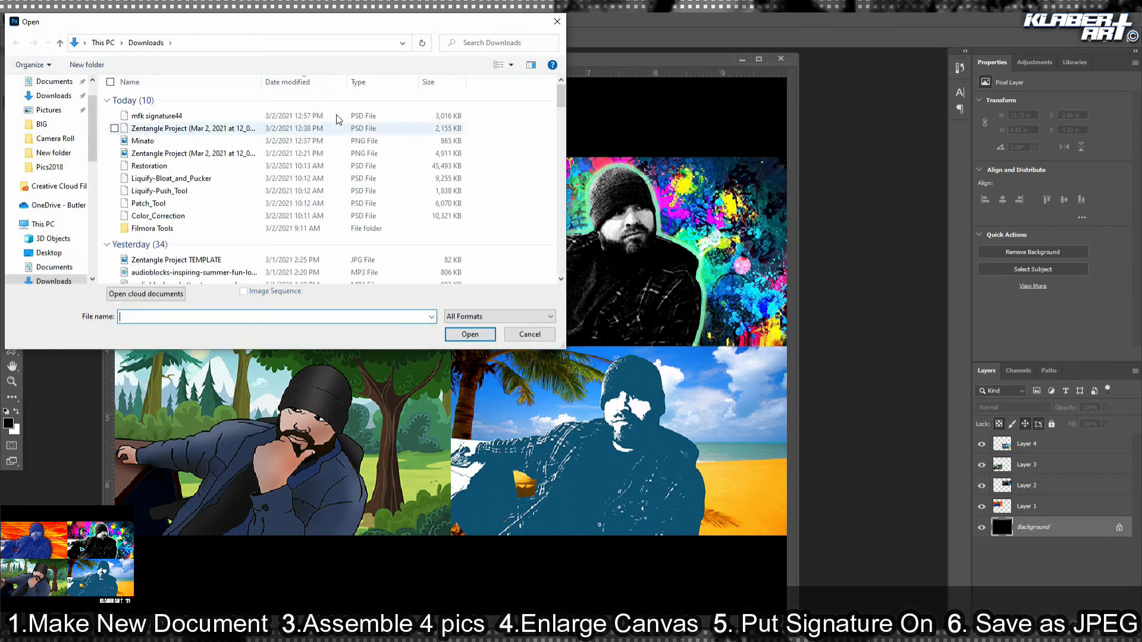
click(154, 116)
click(471, 335)
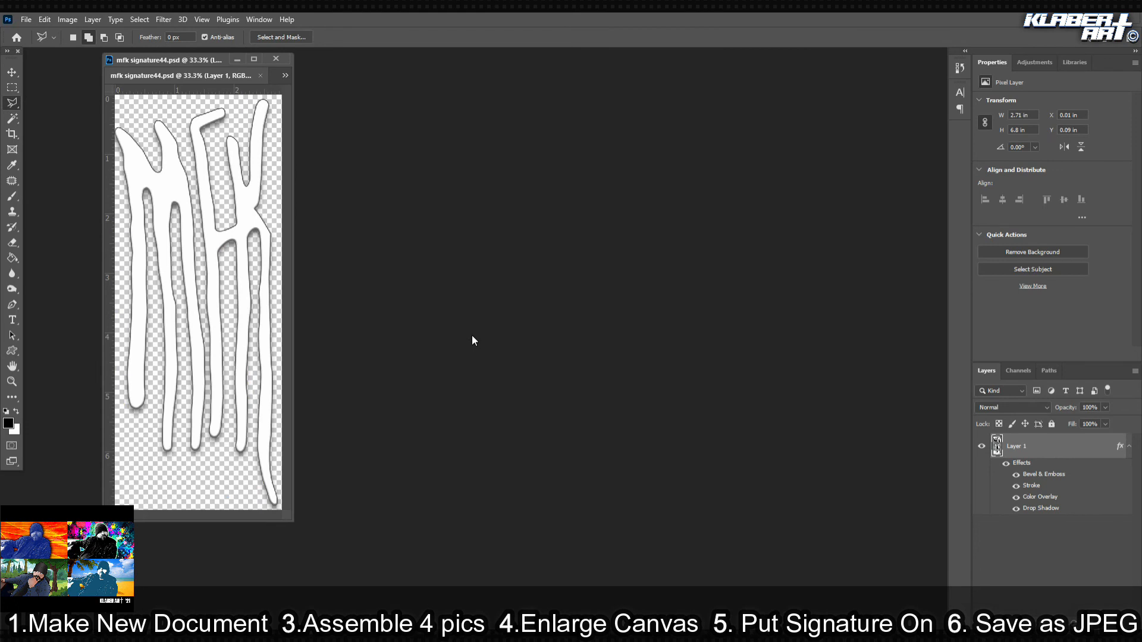
drag(173, 73, 526, 128)
drag(294, 348, 802, 357)
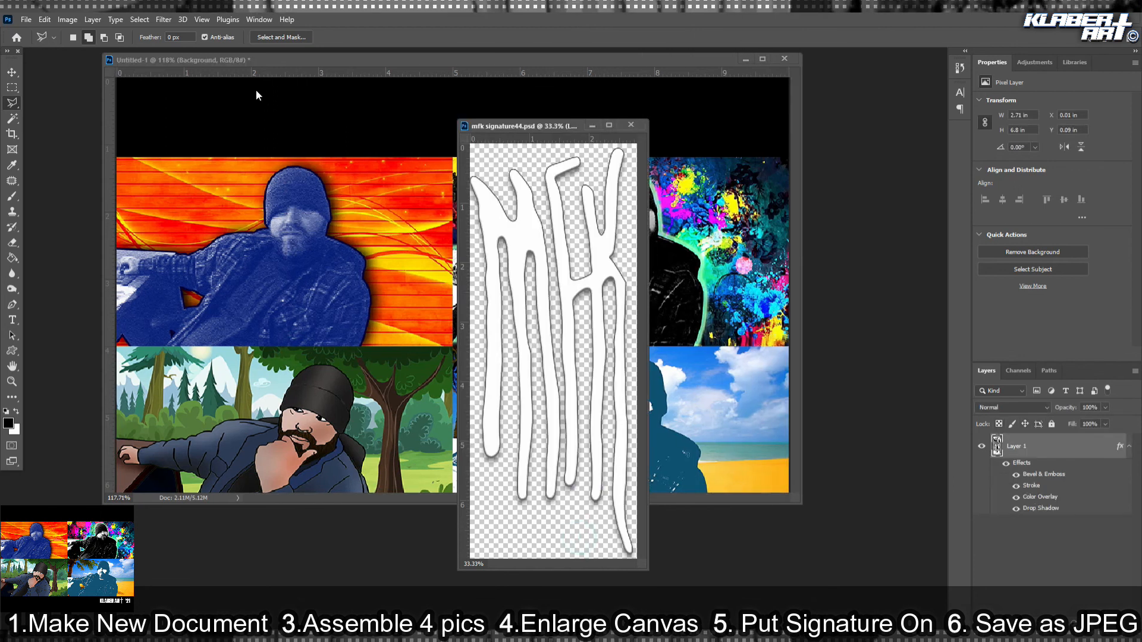
click(259, 19)
mouse_move(273, 33)
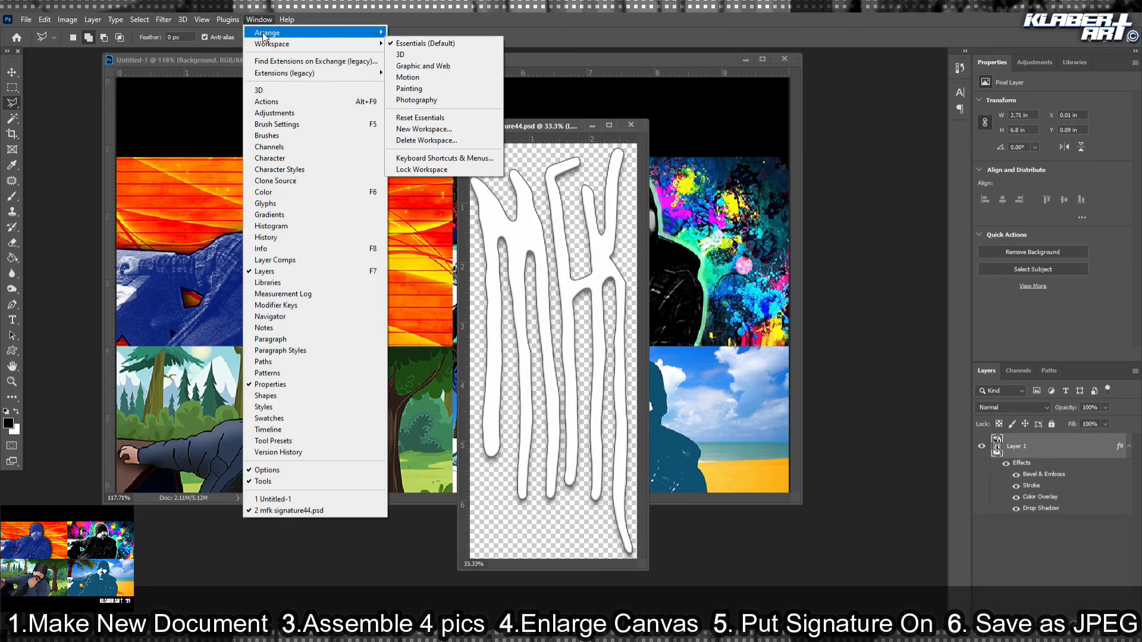
click(440, 185)
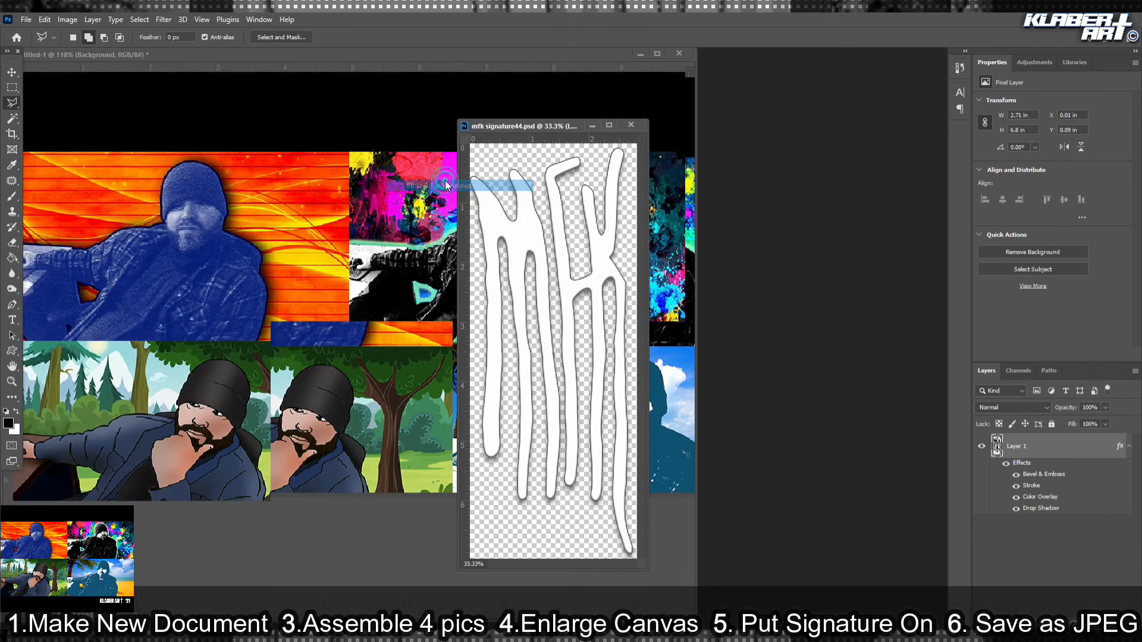
Copy the signature into the collage and move its layer above all the portrait layers.
click(11, 72)
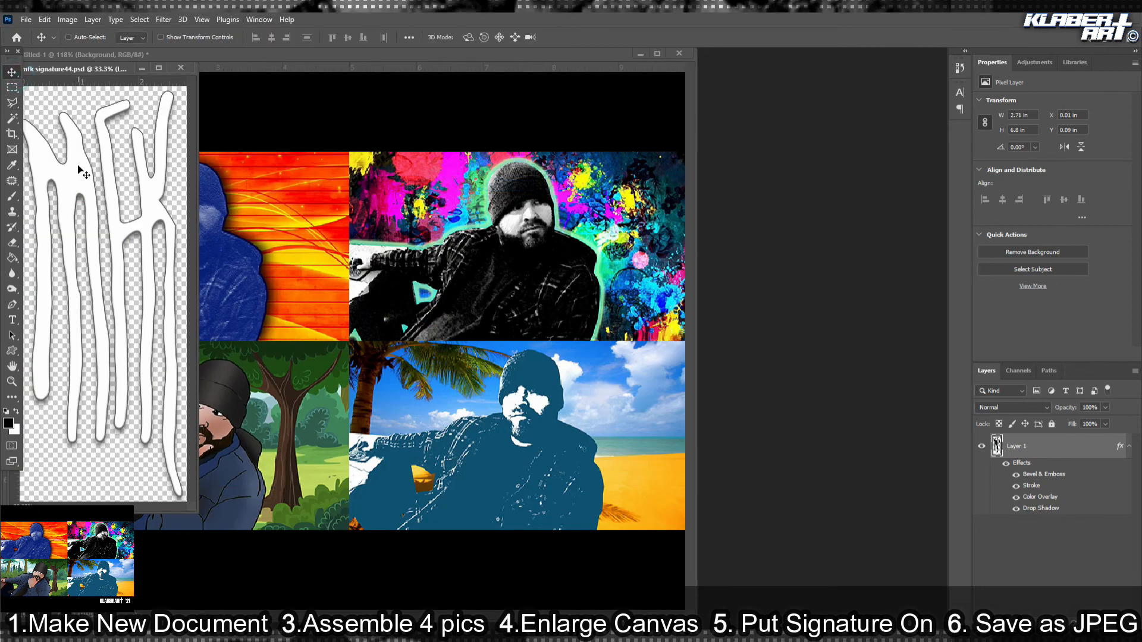
drag(91, 180, 121, 54)
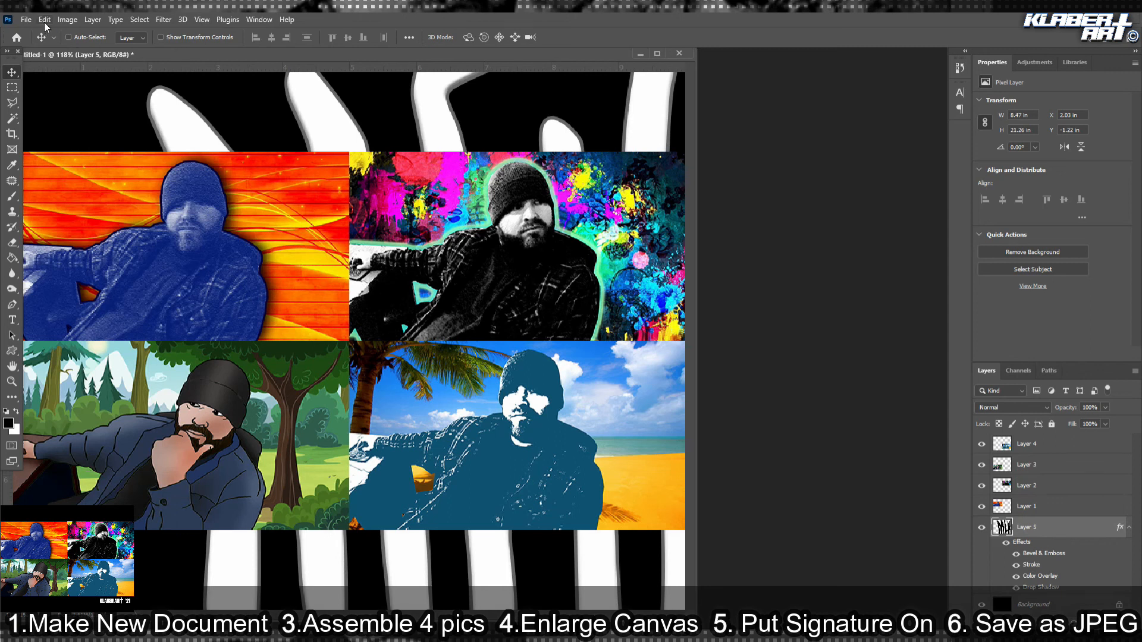
drag(1050, 529, 1060, 444)
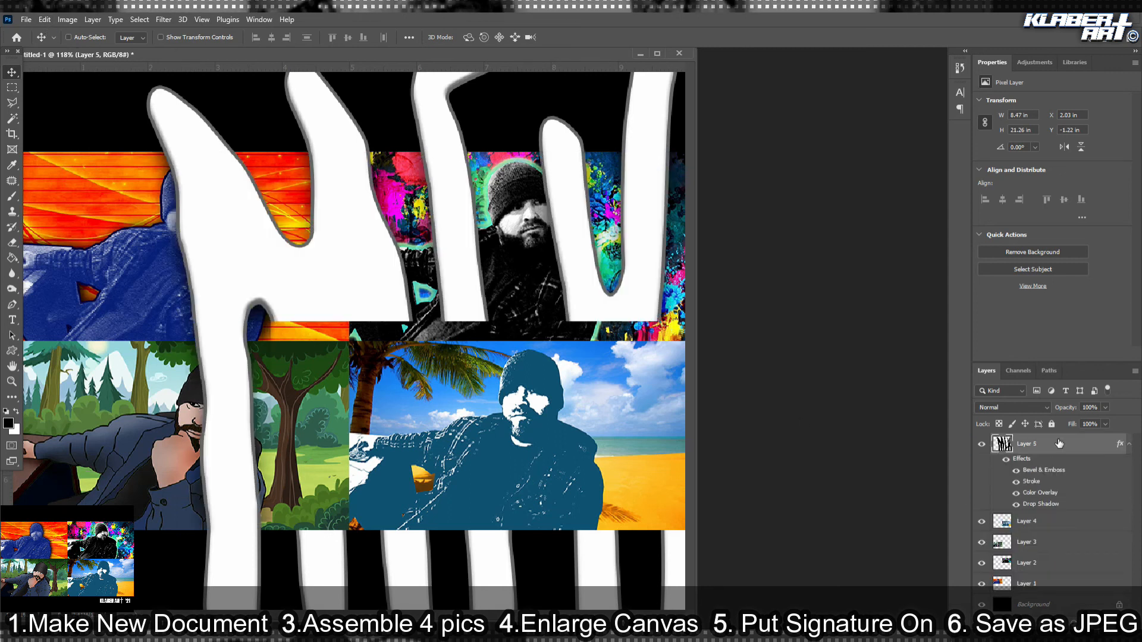
Scale the signature to about 0.76 by 1.9 inches and place it over the lower-right corner of the beach portrait.
click(41, 20)
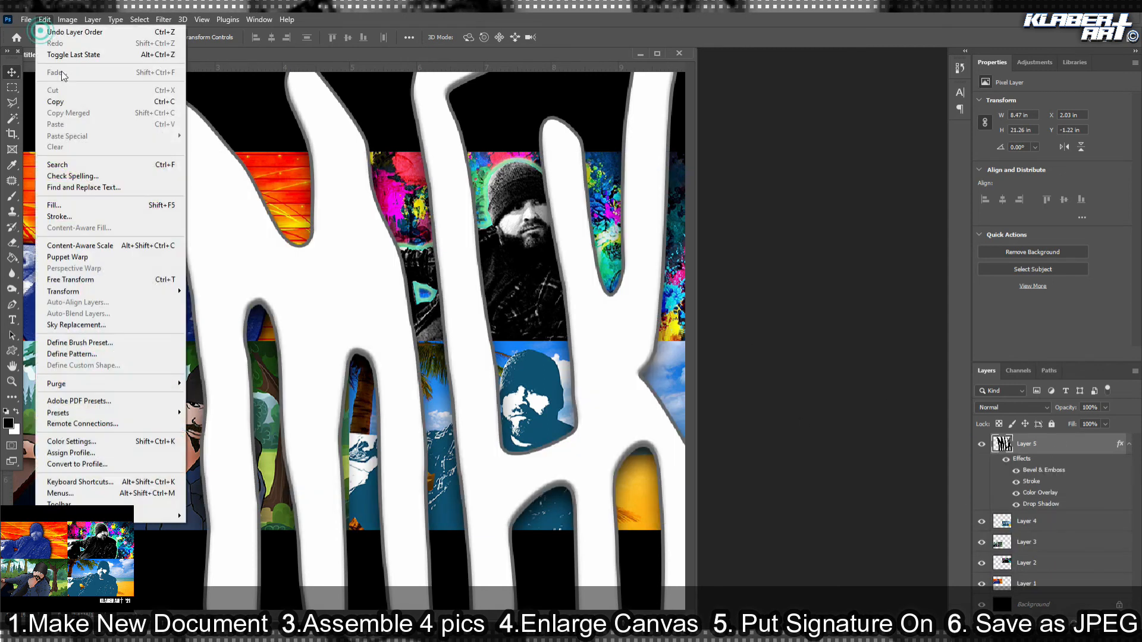
click(117, 279)
mouse_move(176, 129)
mouse_down()
mouse_move(176, 181)
mouse_move(151, 247)
mouse_up()
mouse_move(130, 122)
mouse_down()
mouse_move(137, 147)
mouse_move(675, 552)
mouse_up()
drag(582, 583, 504, 395)
click(202, 20)
click(213, 118)
mouse_move(458, 599)
mouse_down()
mouse_move(494, 336)
mouse_move(473, 265)
mouse_up()
drag(500, 262, 677, 293)
drag(369, 294, 492, 587)
drag(584, 485, 559, 351)
drag(447, 340, 512, 509)
drag(565, 559, 533, 327)
drag(485, 280, 614, 463)
mouse_move(582, 505)
mouse_down()
mouse_move(614, 522)
mouse_move(563, 405)
mouse_move(572, 427)
mouse_up()
drag(589, 476, 596, 497)
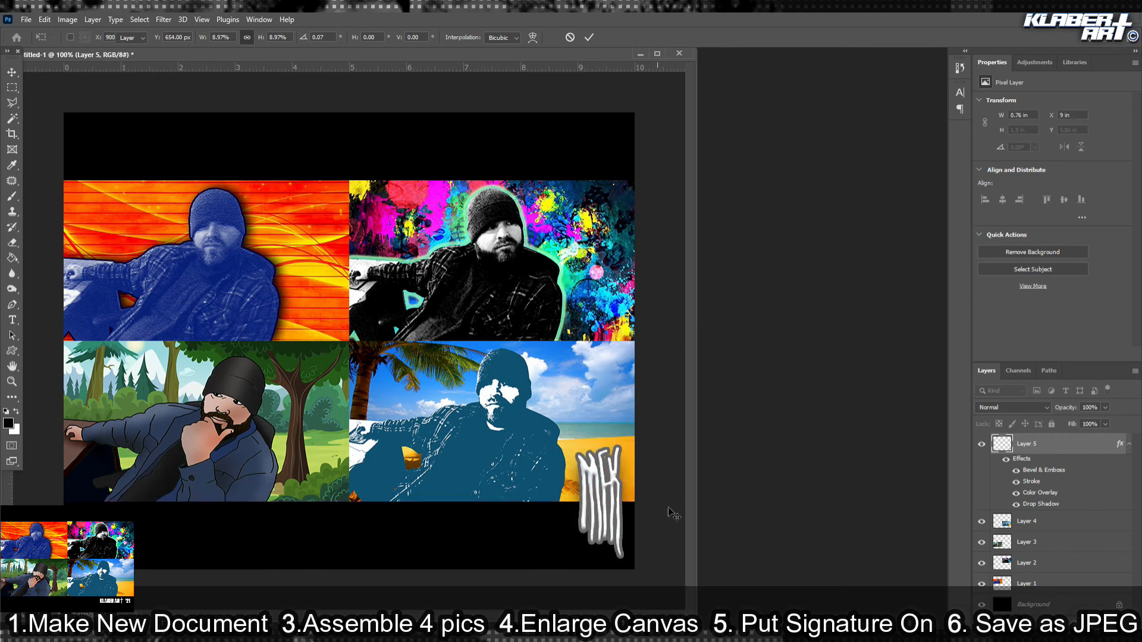
key(Return)
Hide the handwritten signature layer and add the artist's brand name as white Navada Demo text near the collage's lower edge.
click(982, 448)
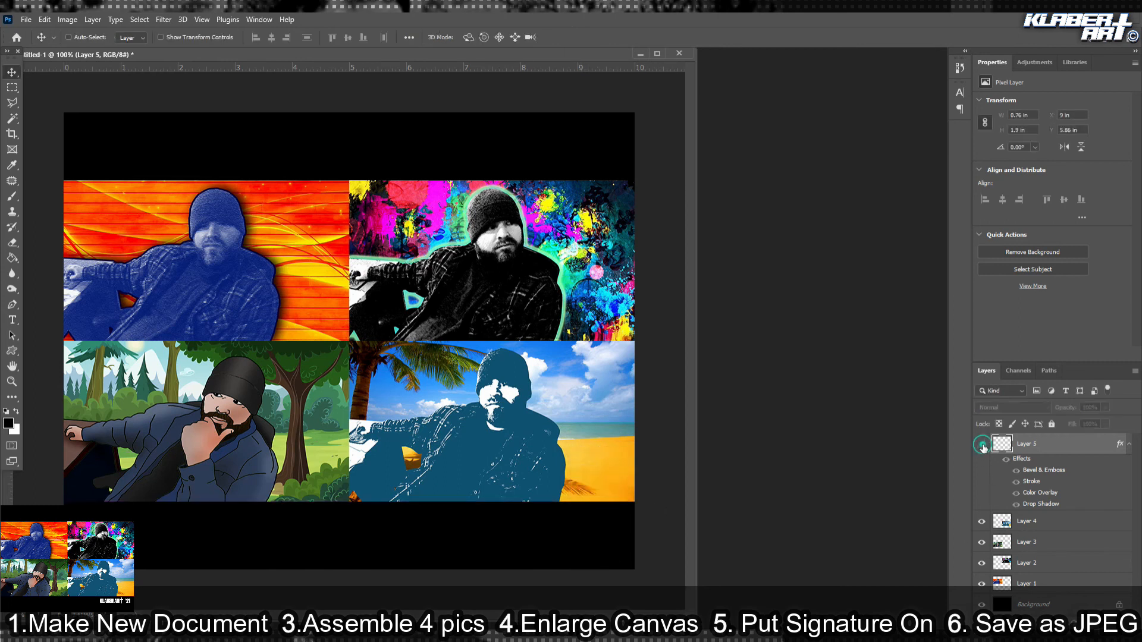
click(14, 323)
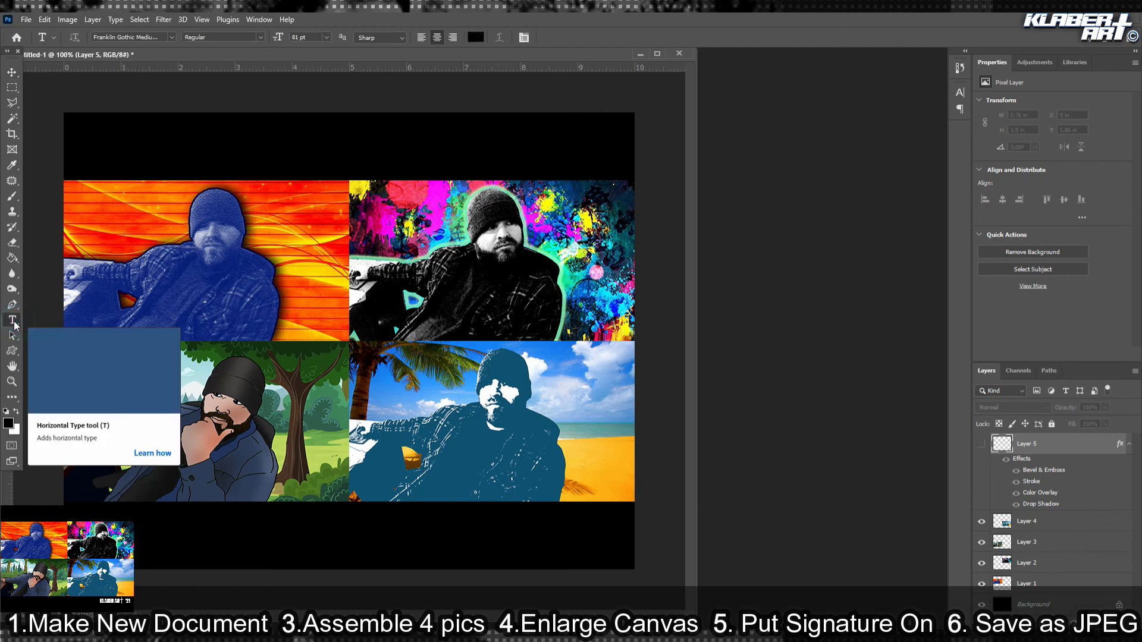
click(16, 411)
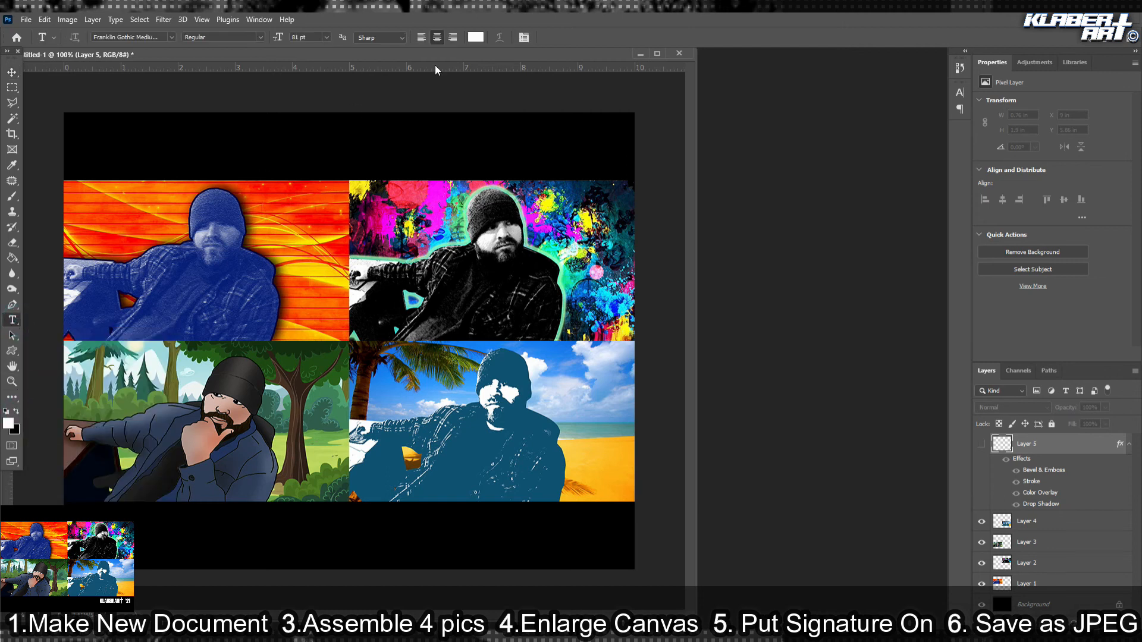
click(172, 37)
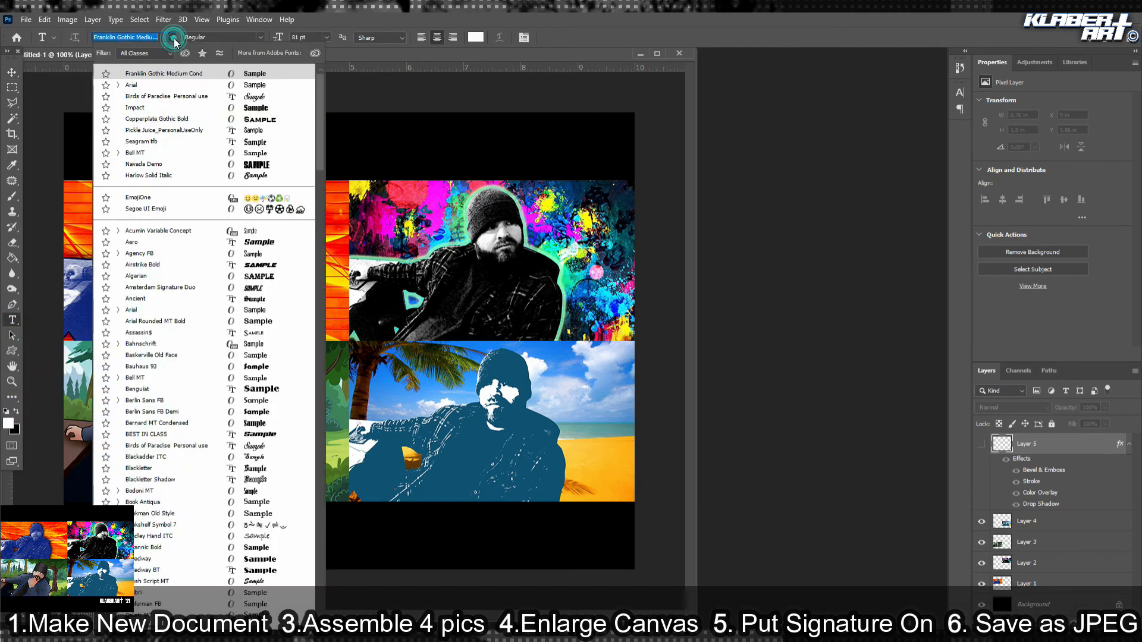
click(209, 165)
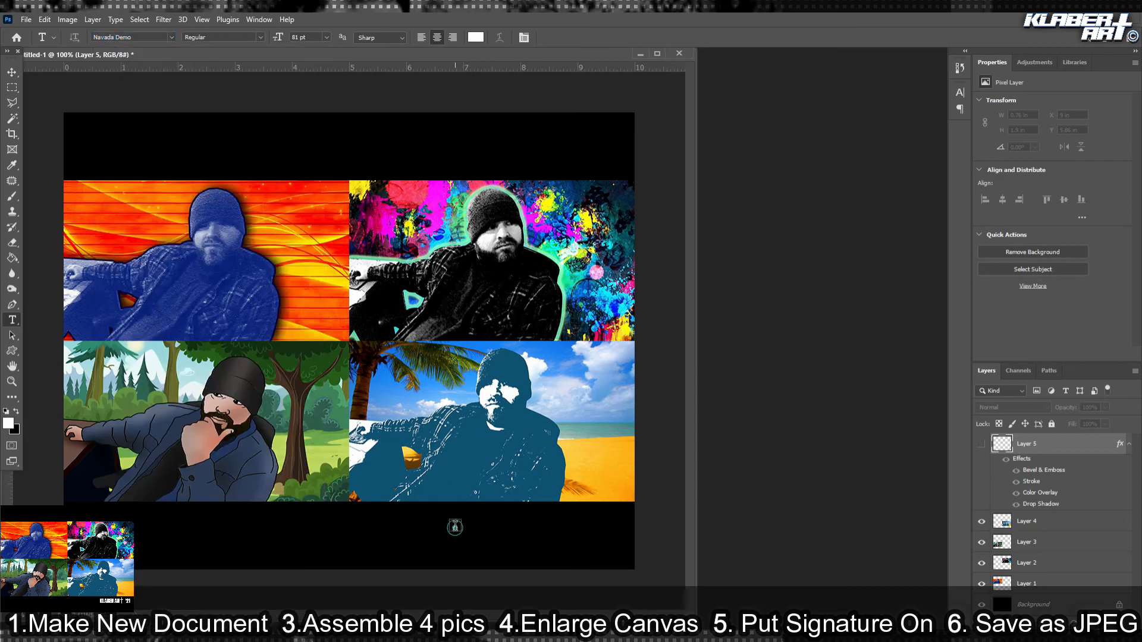
click(455, 527)
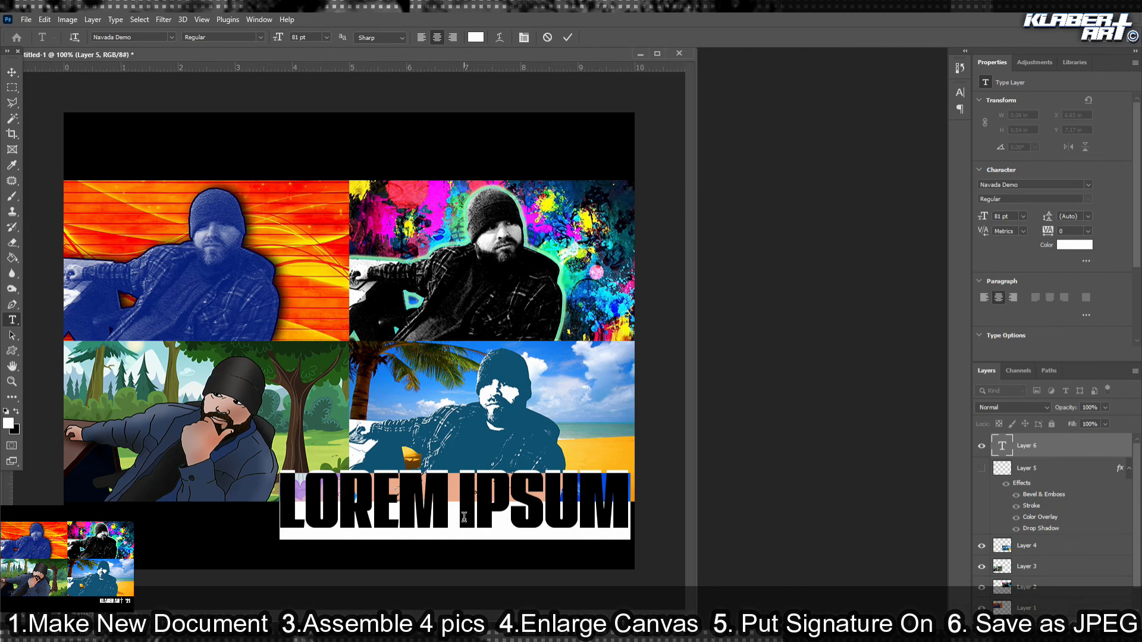
text(KLABER AR)
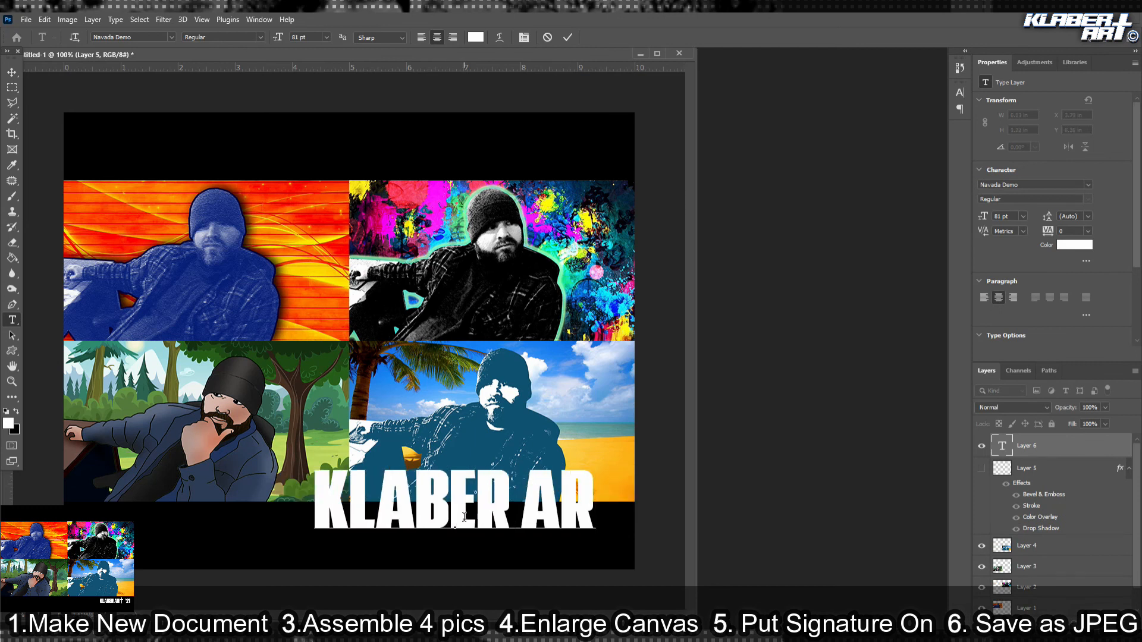
text(†)
Shrink the brand-name text and position it in the black strip beneath the beach portrait.
drag(582, 513, 284, 307)
click(326, 37)
click(312, 171)
key(ctrl+Return)
key(v)
drag(477, 516, 549, 533)
key(ctrl+t)
drag(627, 562, 530, 528)
mouse_move(514, 507)
mouse_down()
mouse_move(611, 516)
mouse_move(587, 519)
mouse_up()
key(Return)
Append '21 to the signature text in Navada Demo at 24 pt.
key(t)
click(598, 521)
text('21)
click(171, 37)
scroll(208, 178, up, 10)
click(286, 74)
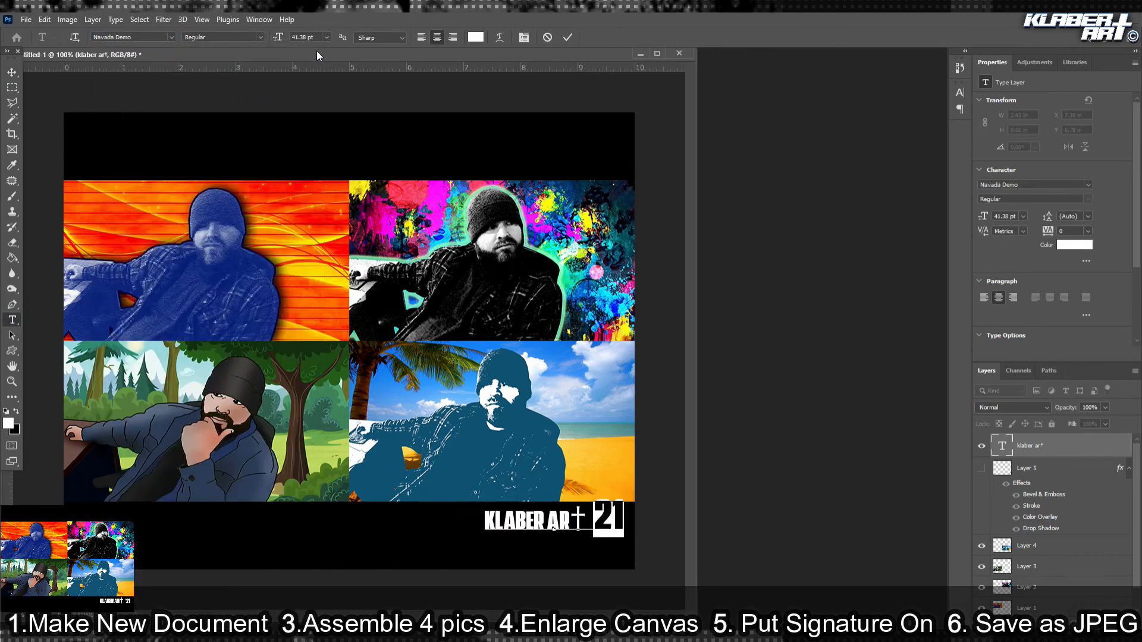
click(326, 37)
click(311, 146)
click(614, 525)
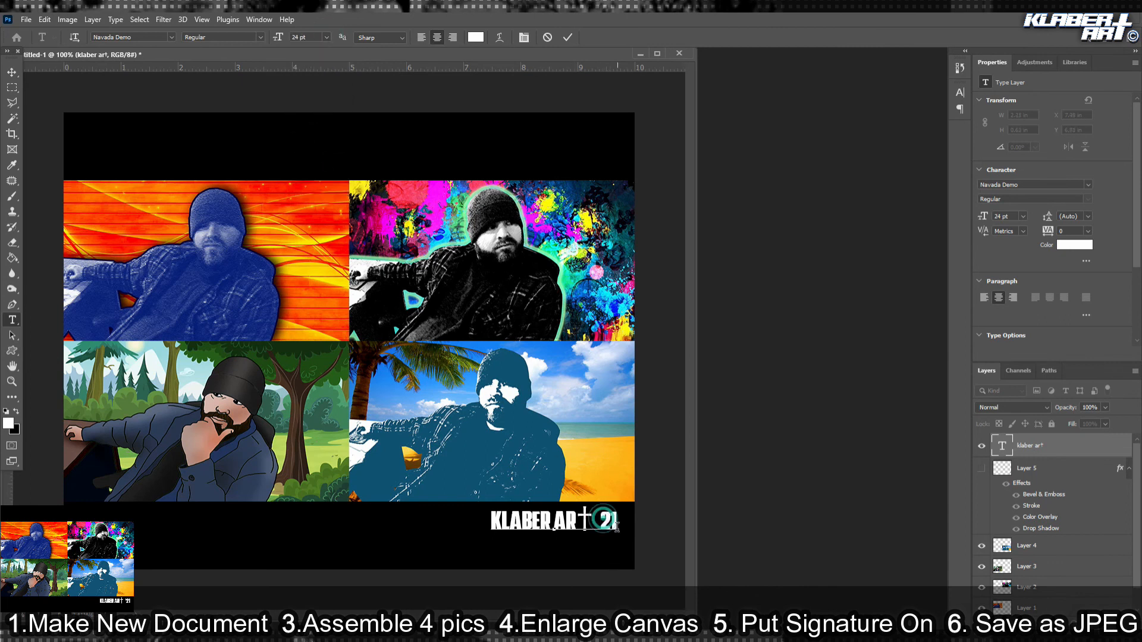
text(')
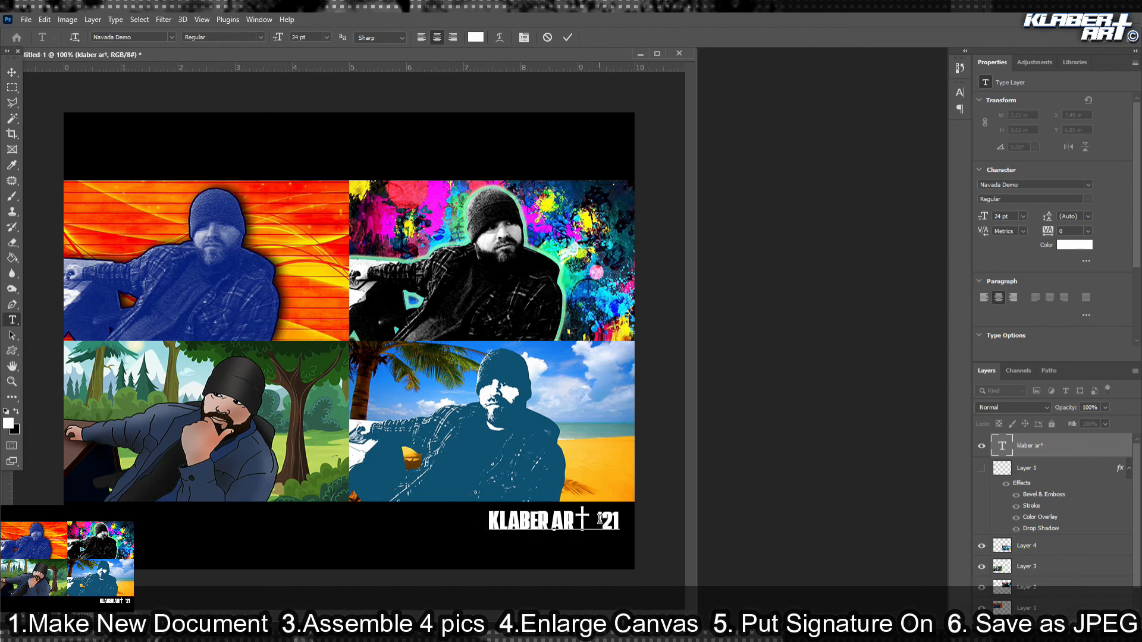
click(12, 73)
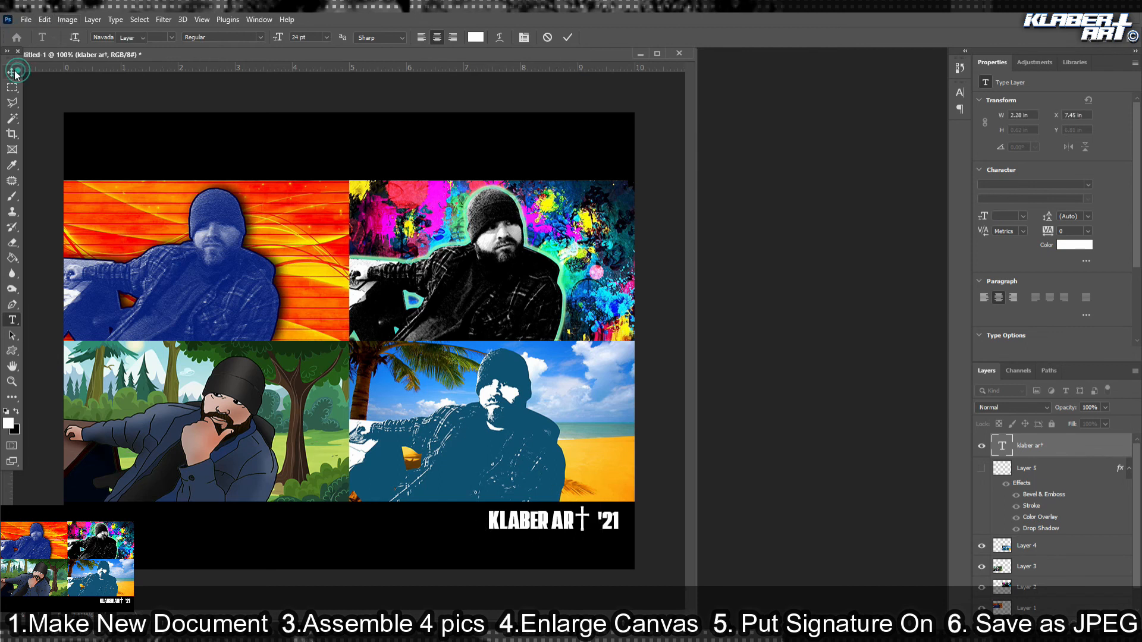
Save the collage to the Desktop as a maximum-quality JPEG named finished pop art project plus the artist's surname.
click(26, 22)
click(54, 152)
click(296, 288)
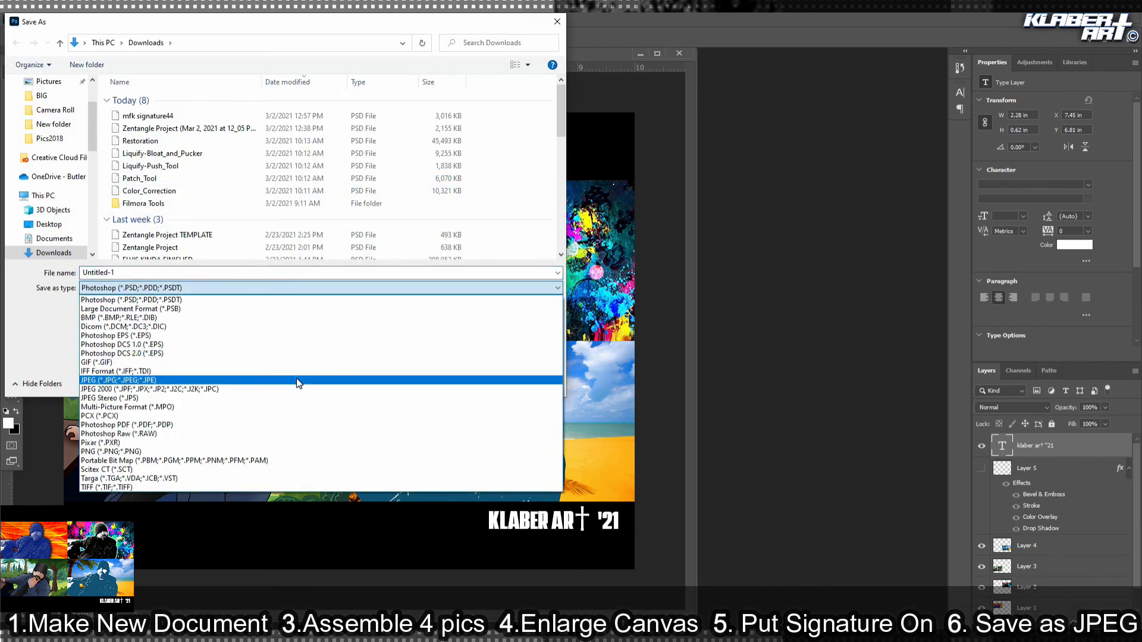
click(296, 380)
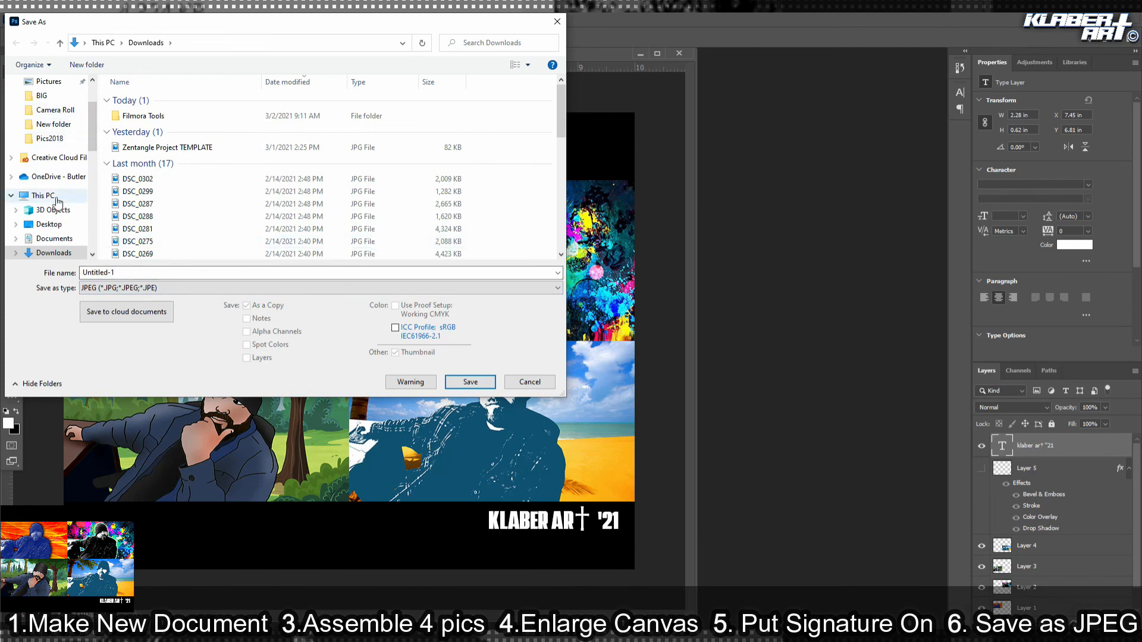
click(51, 225)
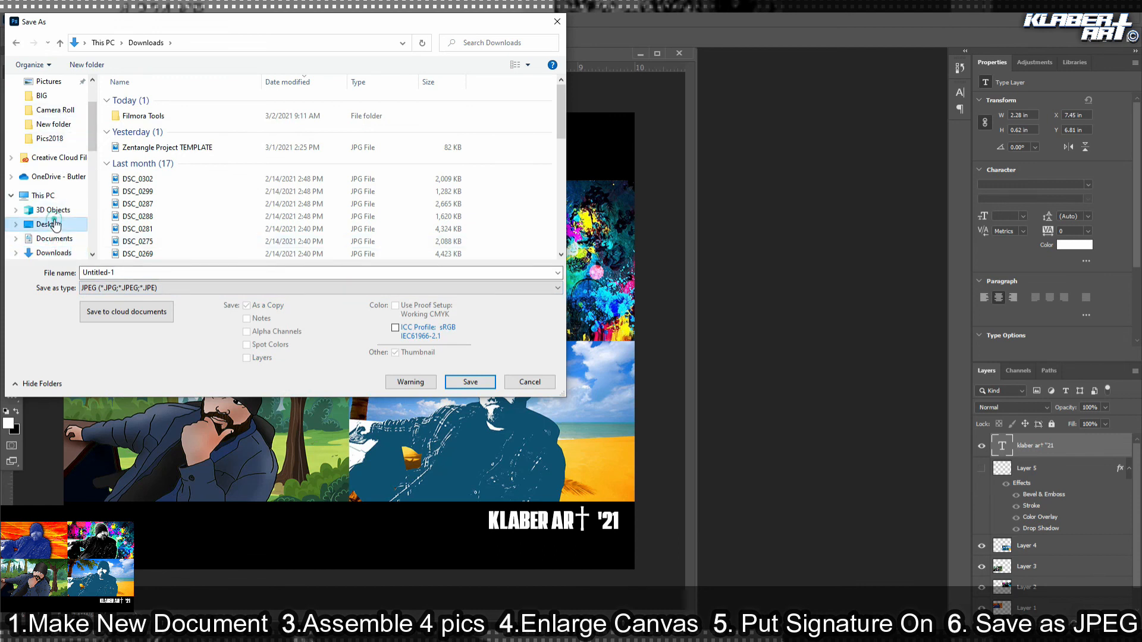
click(152, 276)
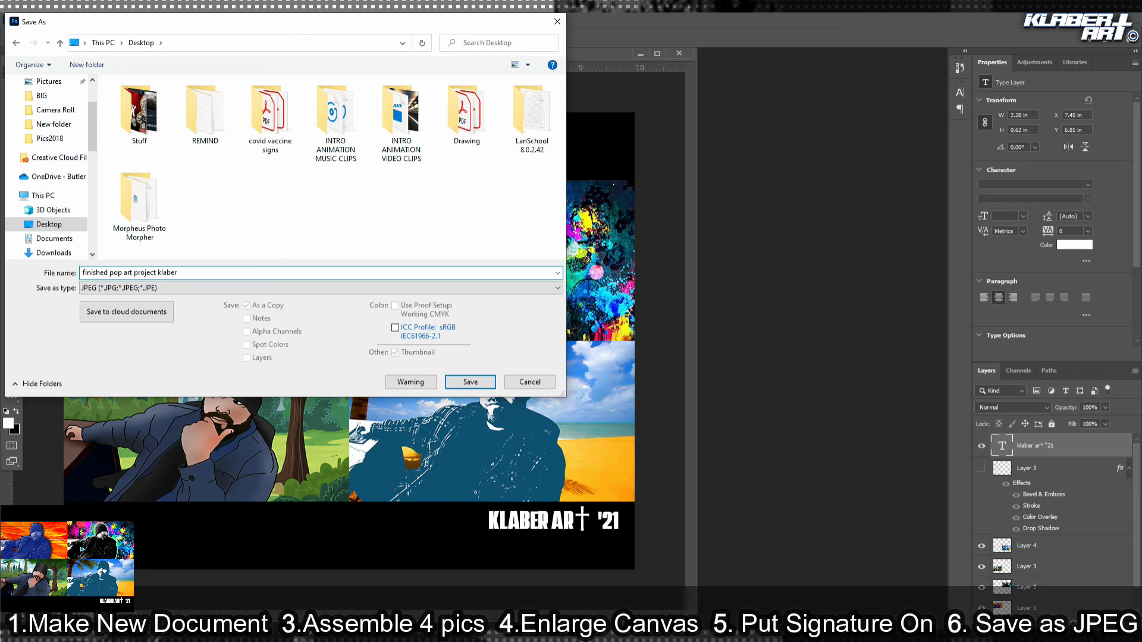
click(469, 382)
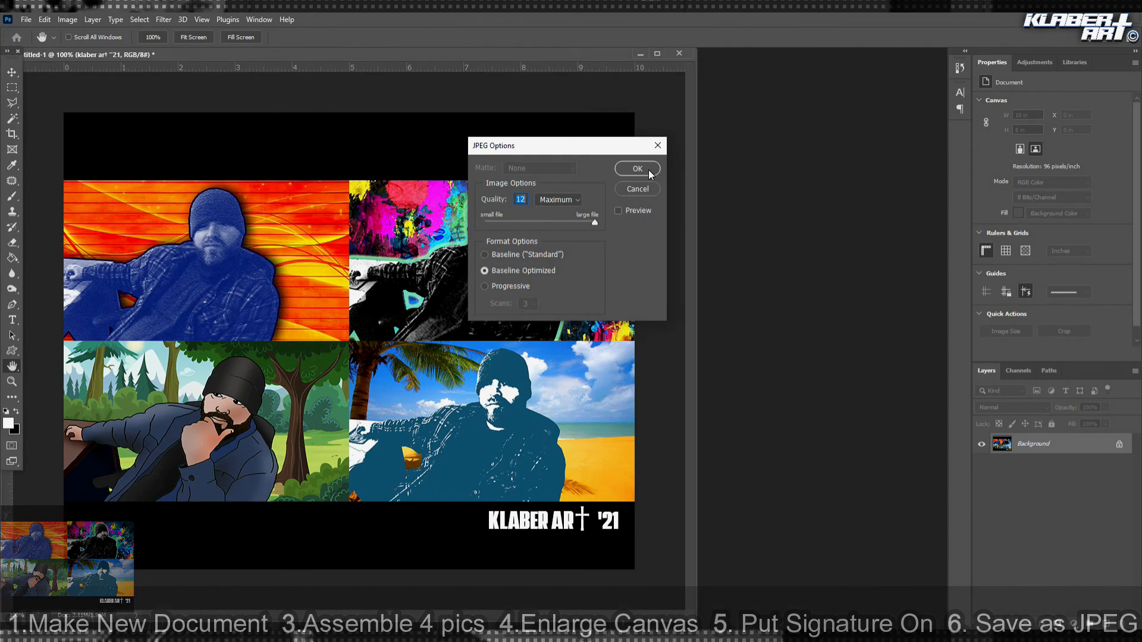
click(650, 173)
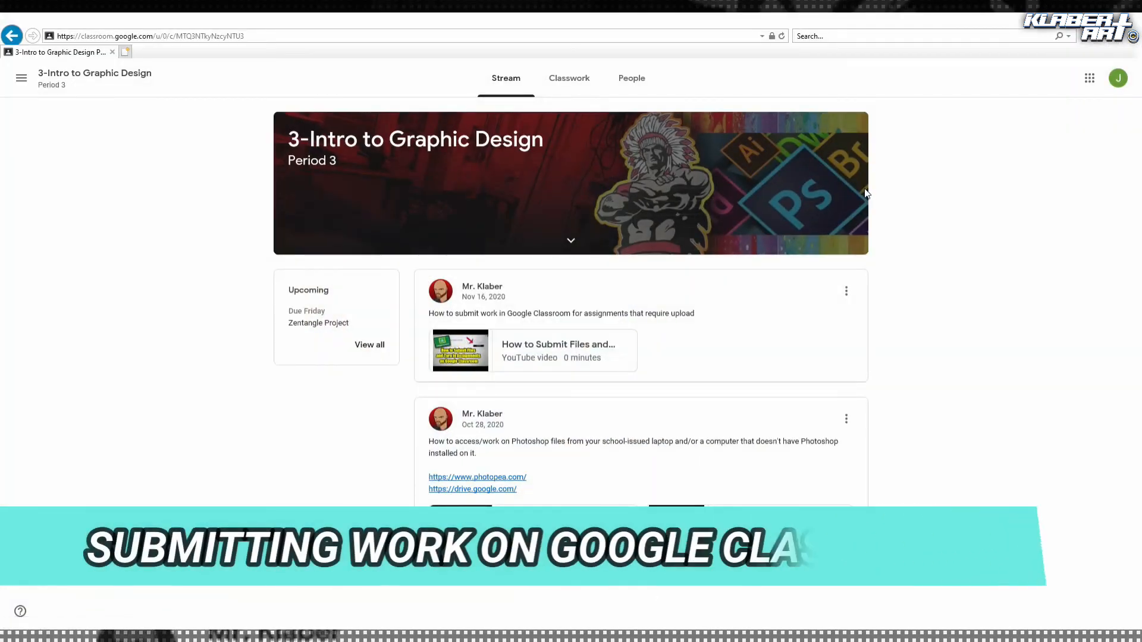
In Google Classroom, open the Pop-Art Project (Photoshop) assignment details from the 3-Intro to Graphic Design classwork.
click(576, 83)
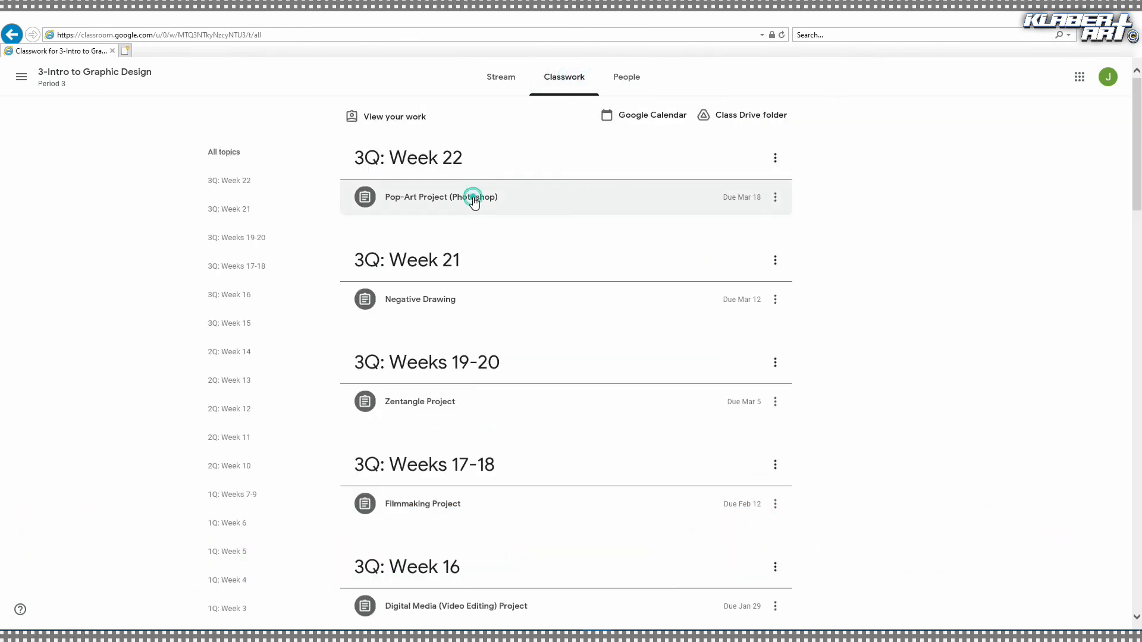
click(474, 197)
click(389, 286)
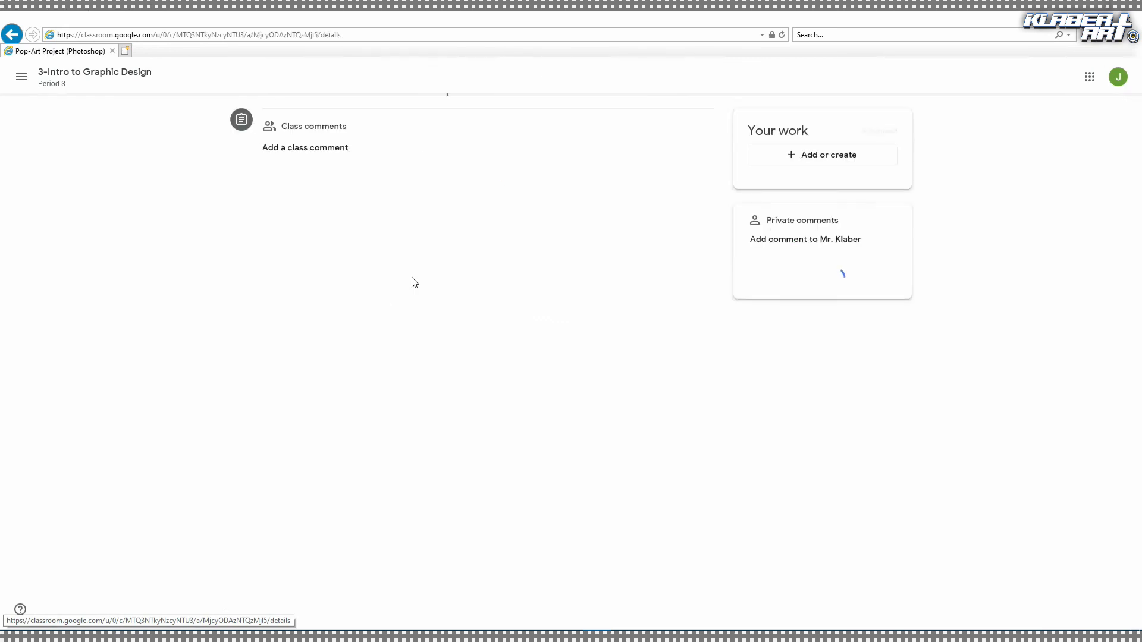
Upload the finished pop art project JPEG from the Desktop as an attachment to the assignment and turn it in.
click(795, 156)
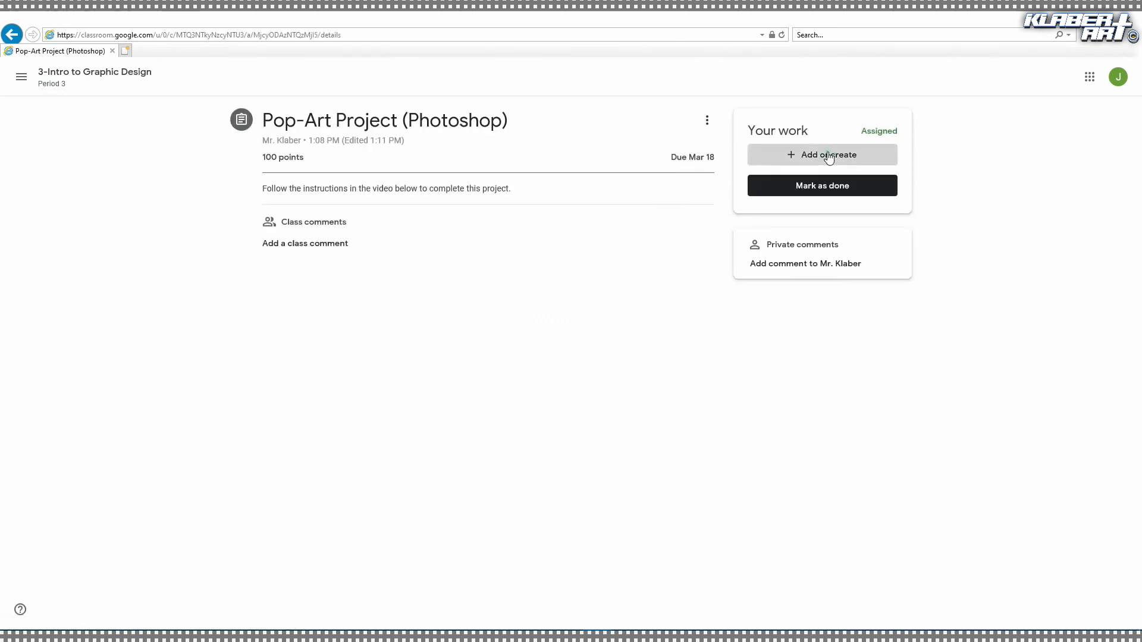
click(788, 219)
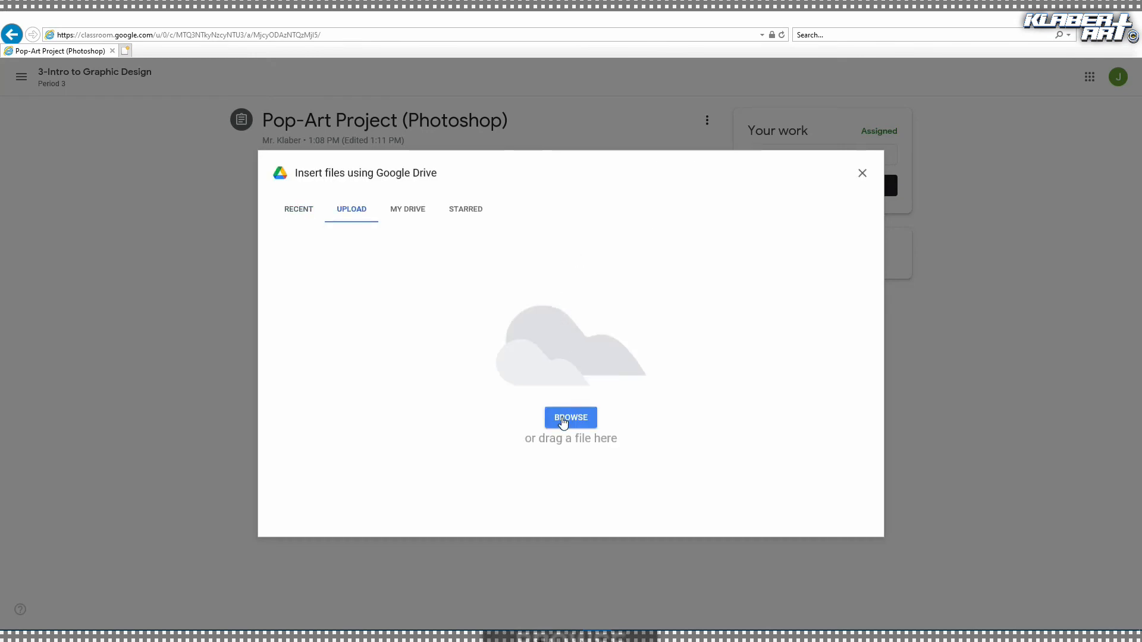
click(563, 419)
click(53, 150)
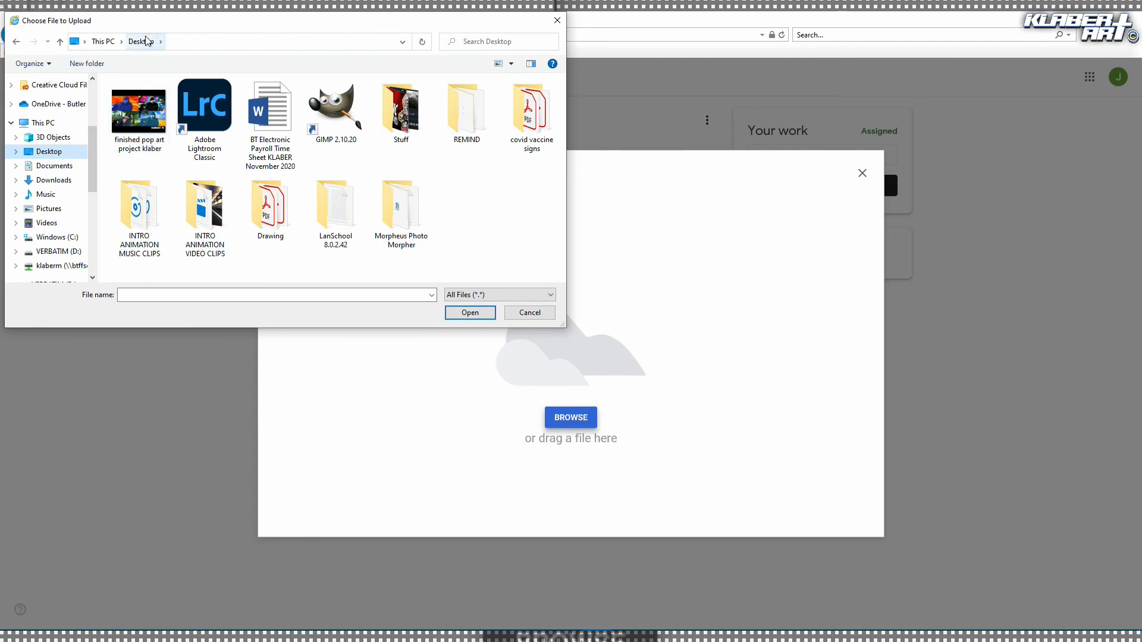
click(57, 180)
click(50, 152)
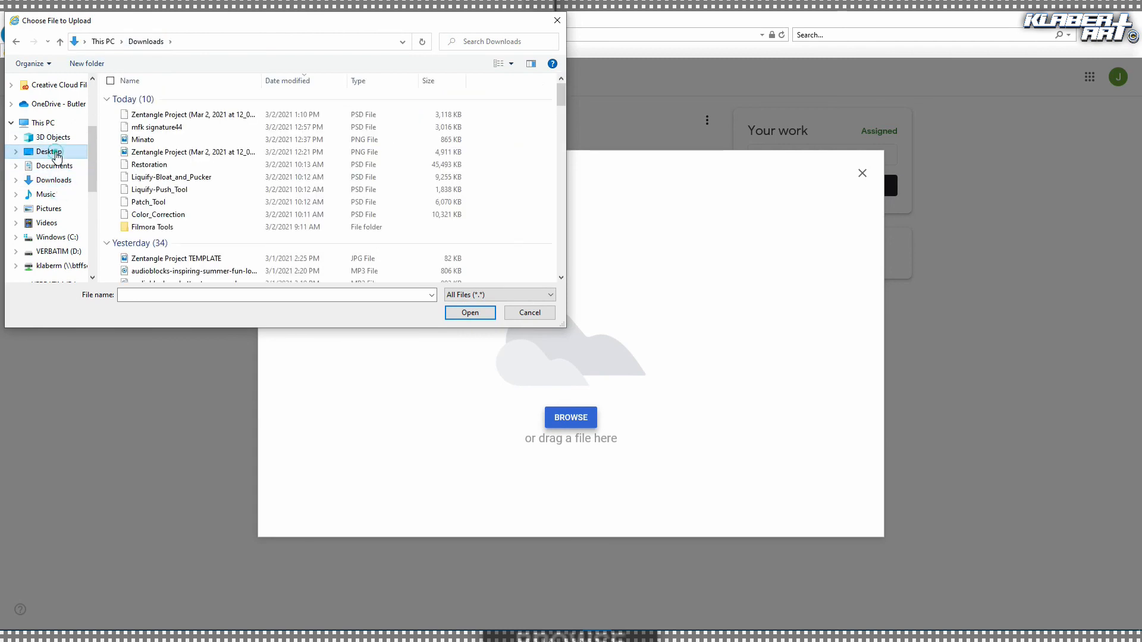
click(145, 113)
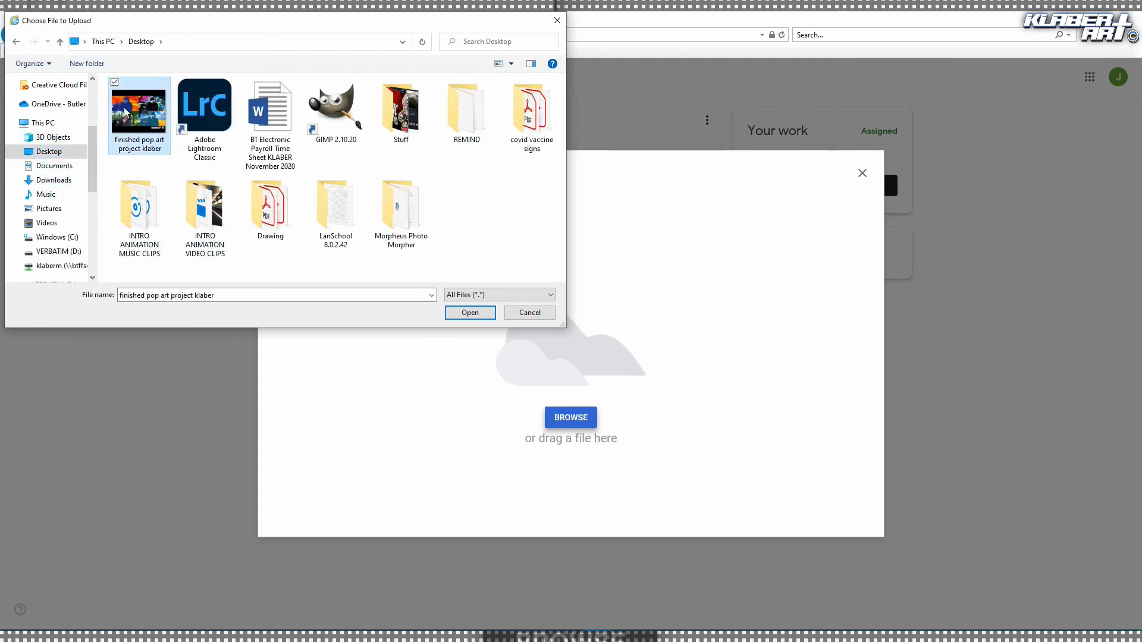
click(474, 313)
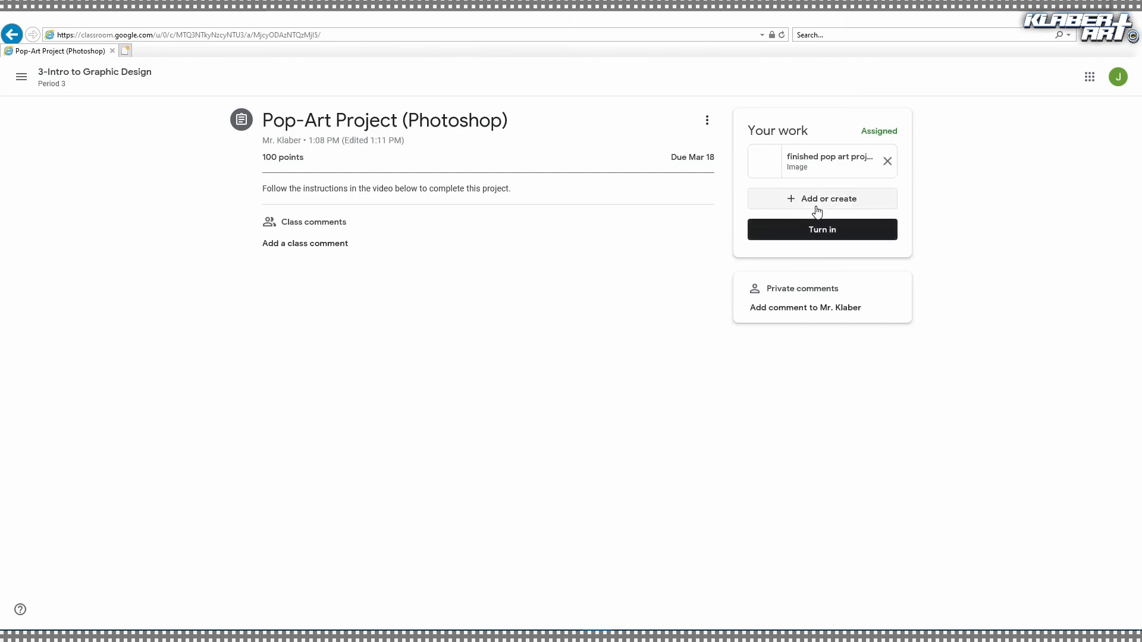
click(816, 232)
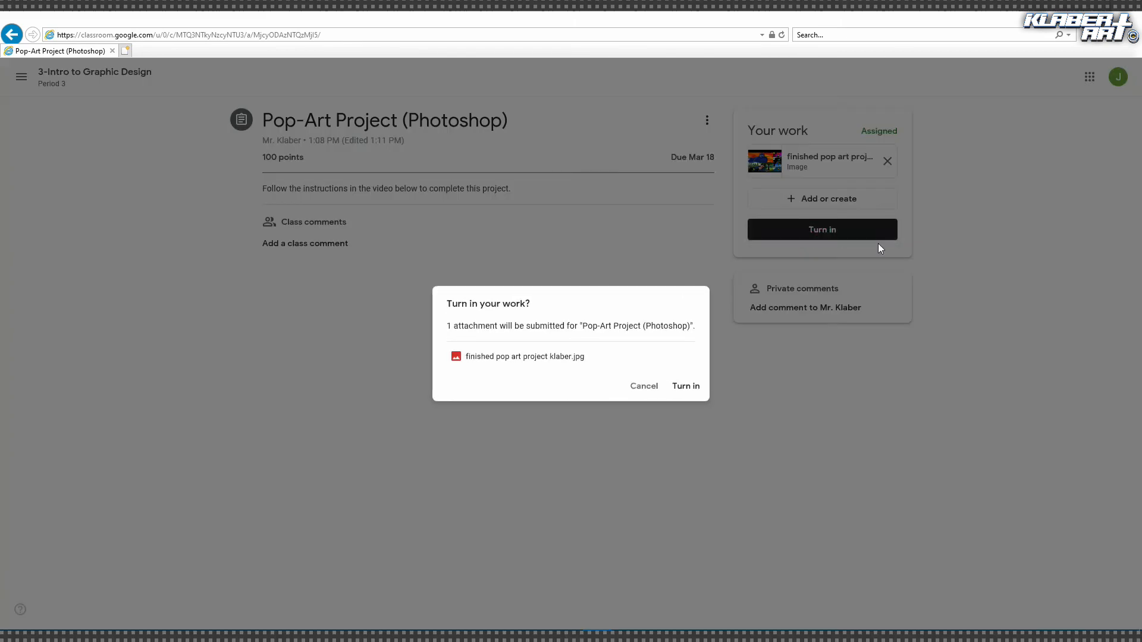
click(679, 390)
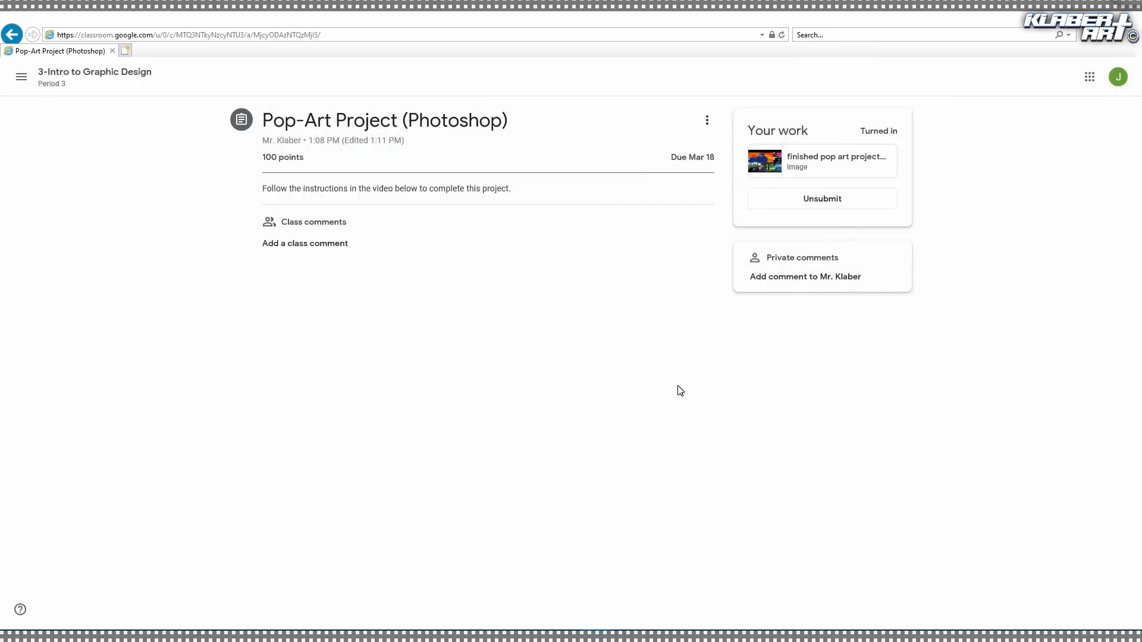